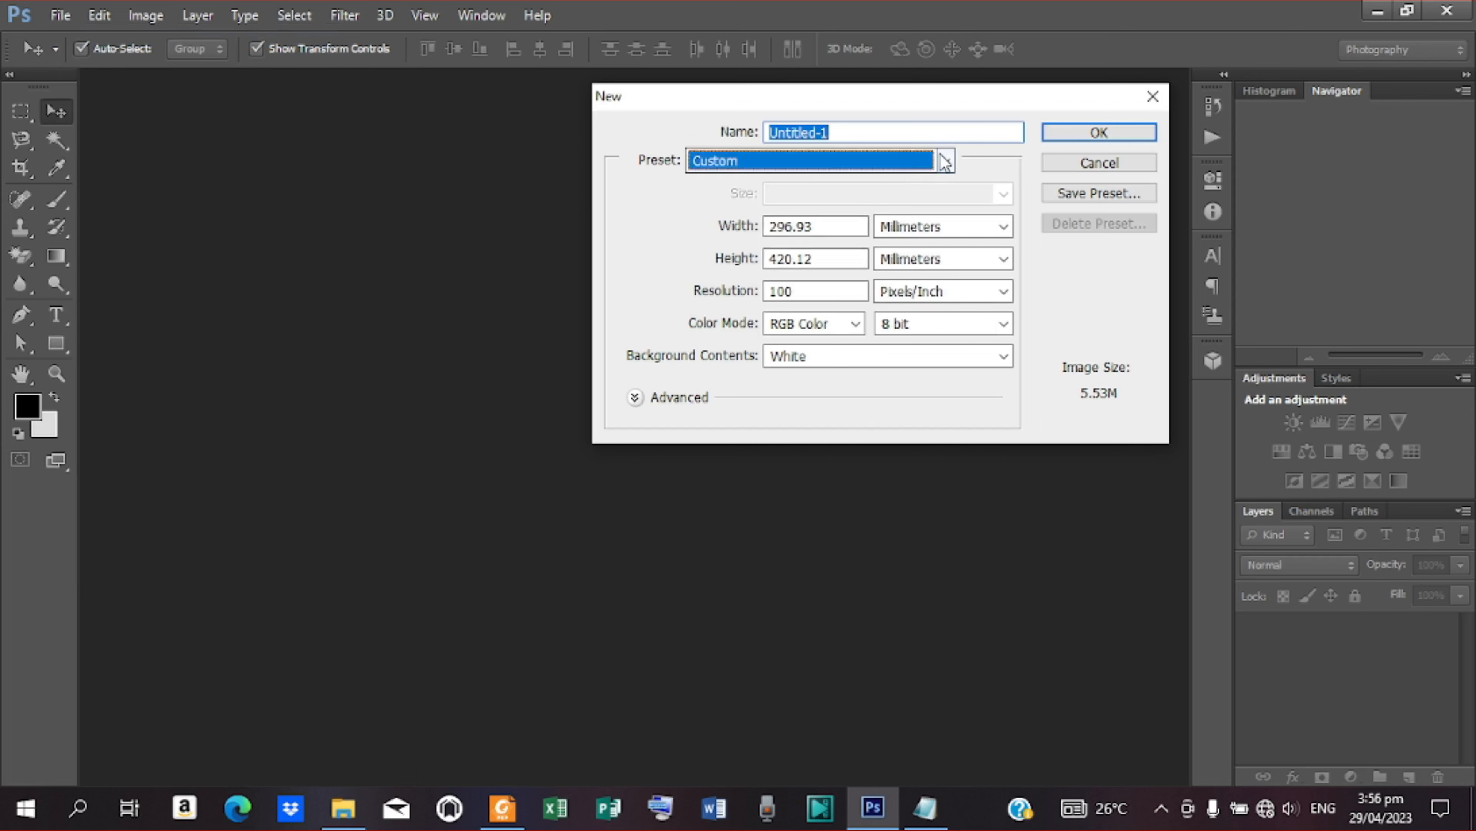
Create an A3 document from the International Paper preset with the resolution set to 100 pixels/inch
click(905, 252)
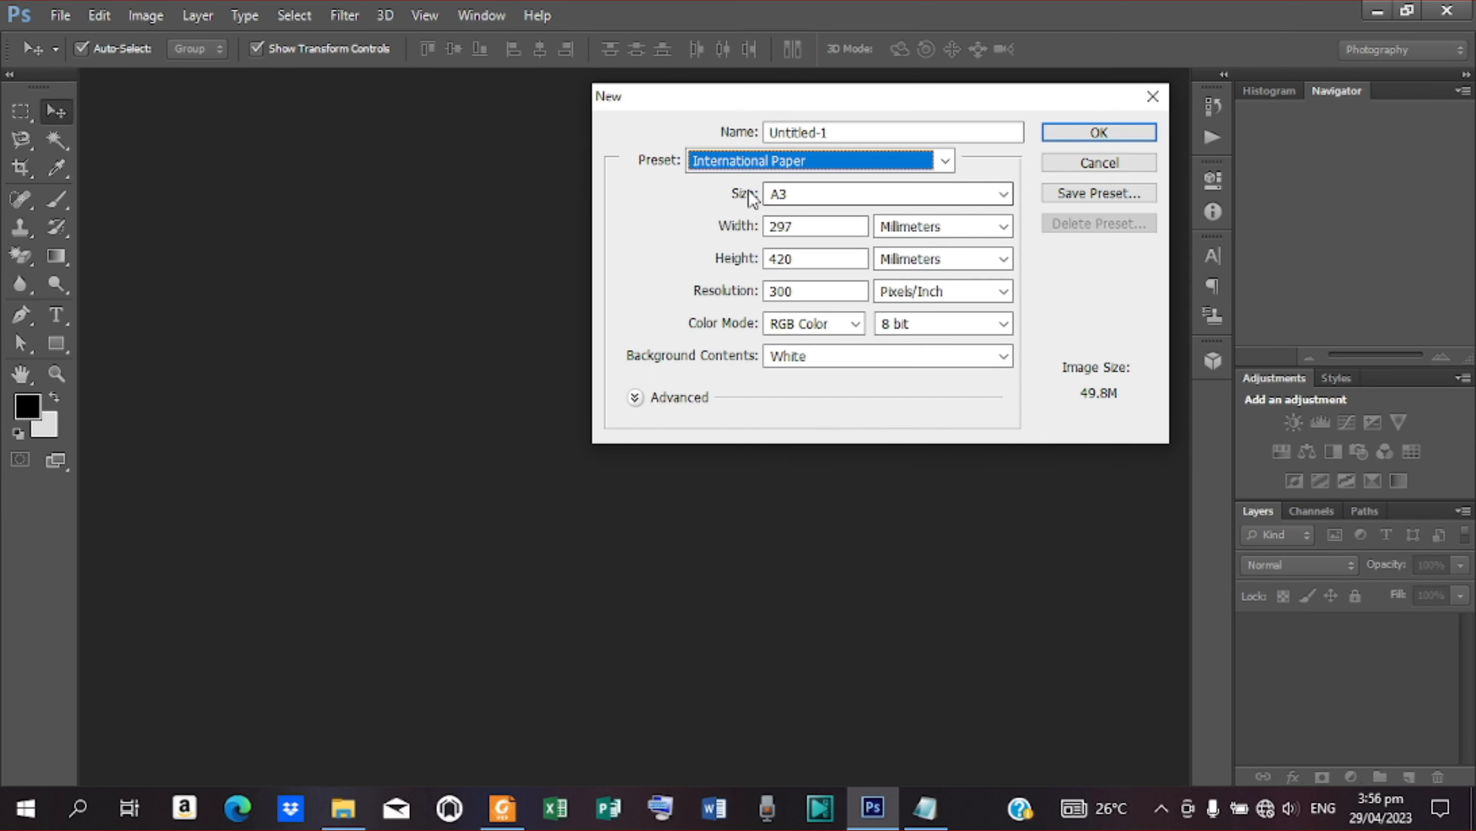
click(1008, 195)
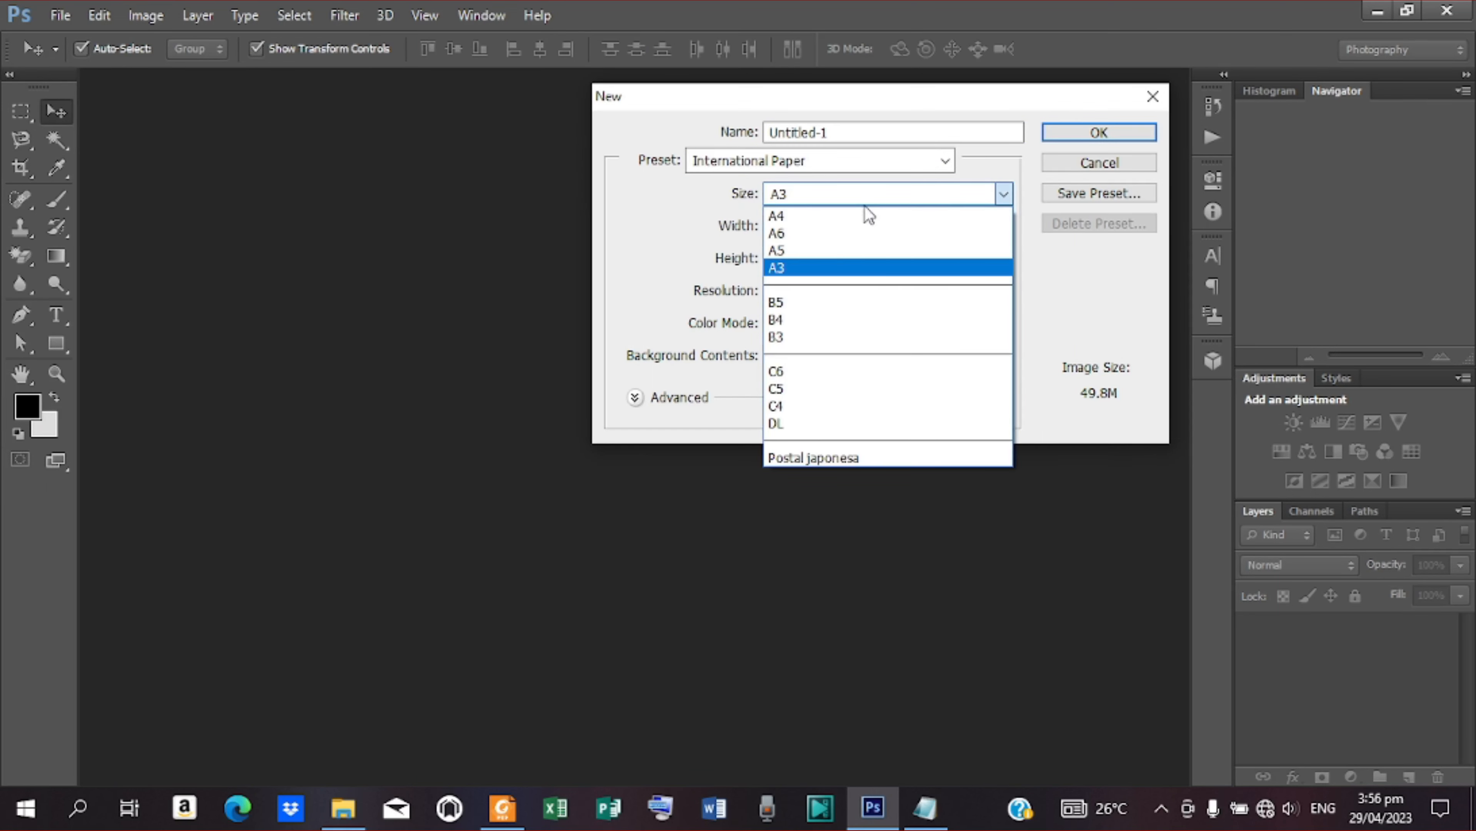
click(1003, 194)
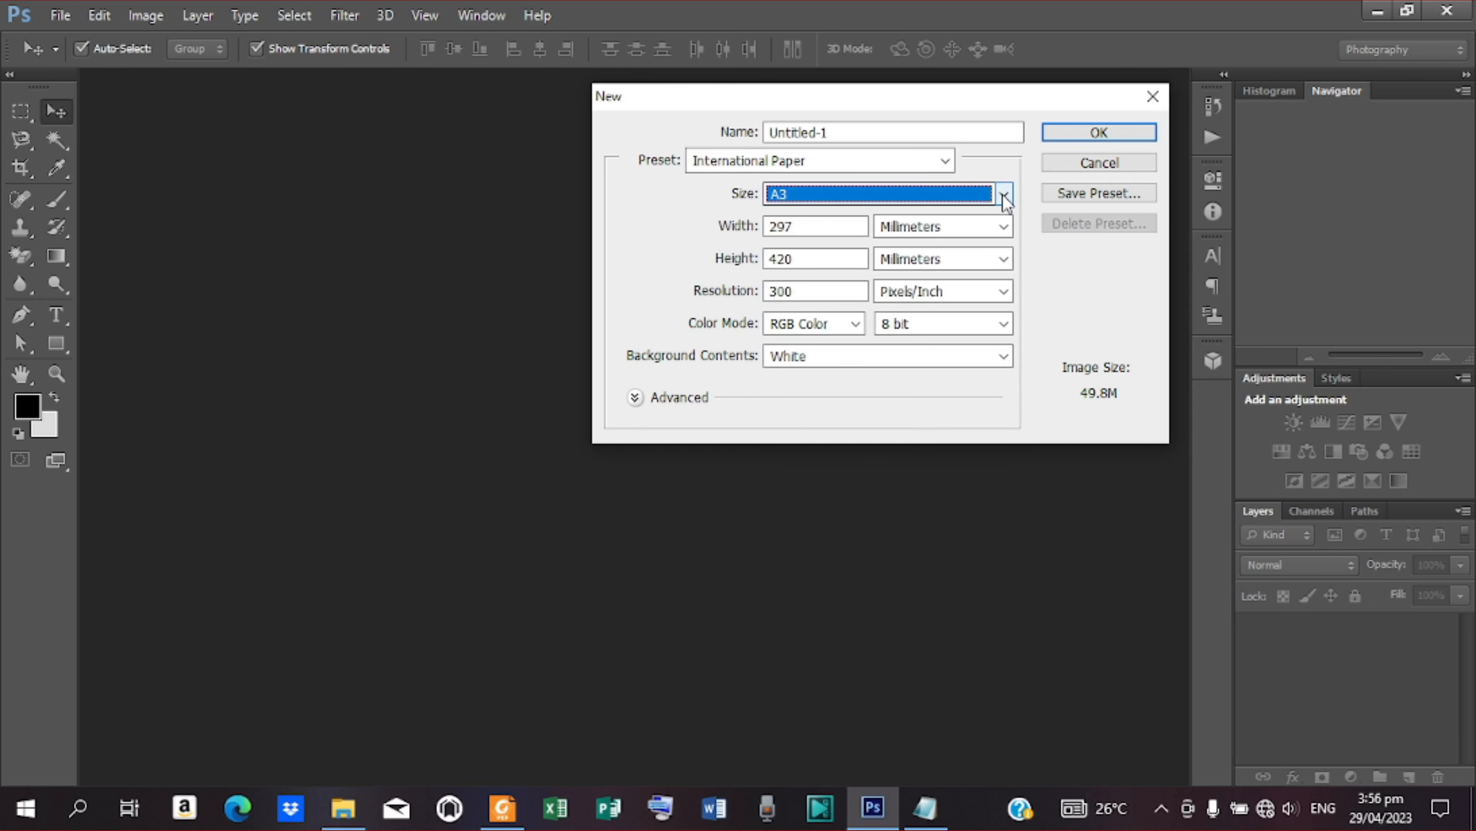
click(1004, 196)
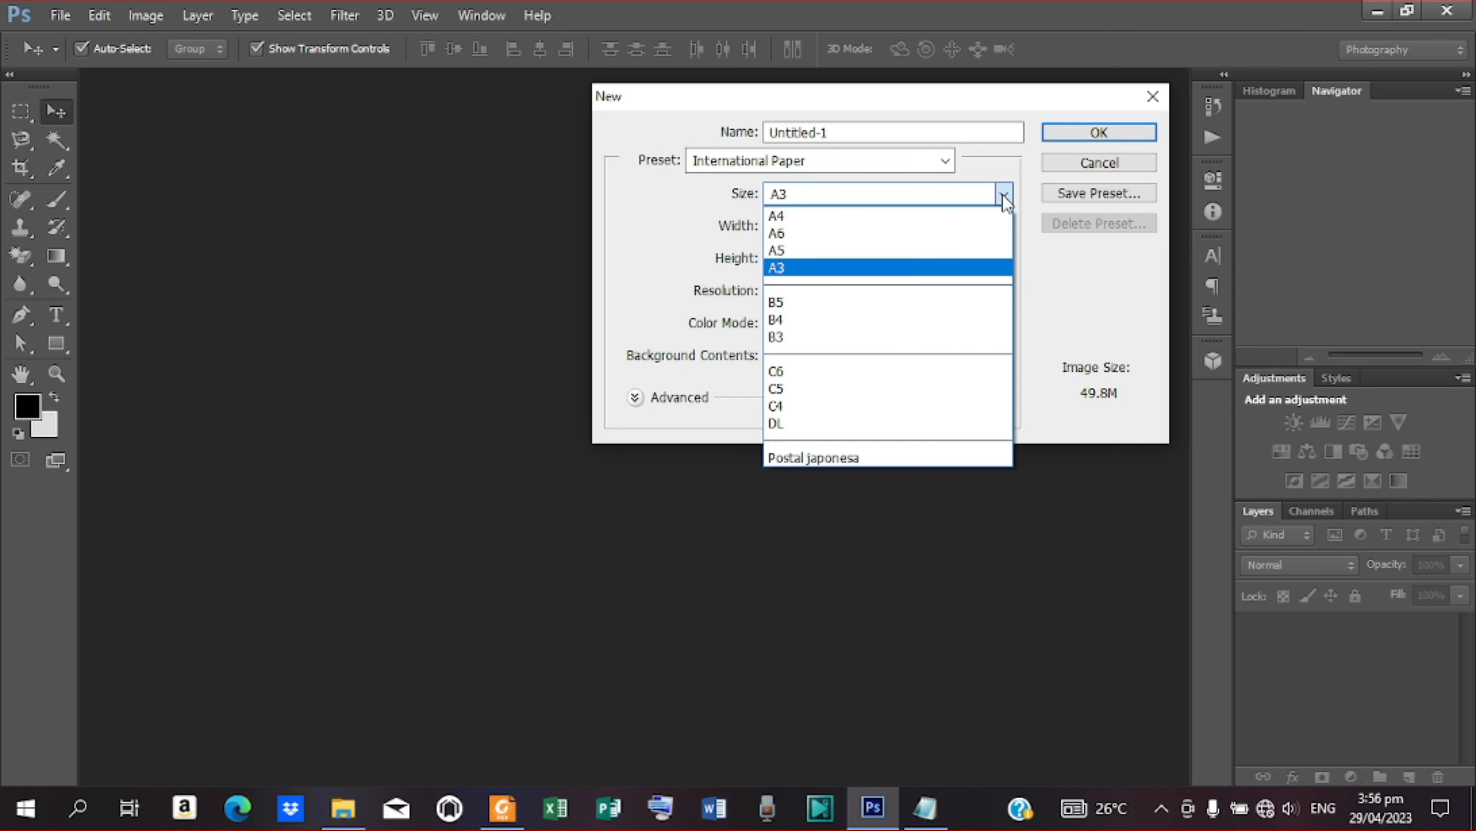
click(890, 269)
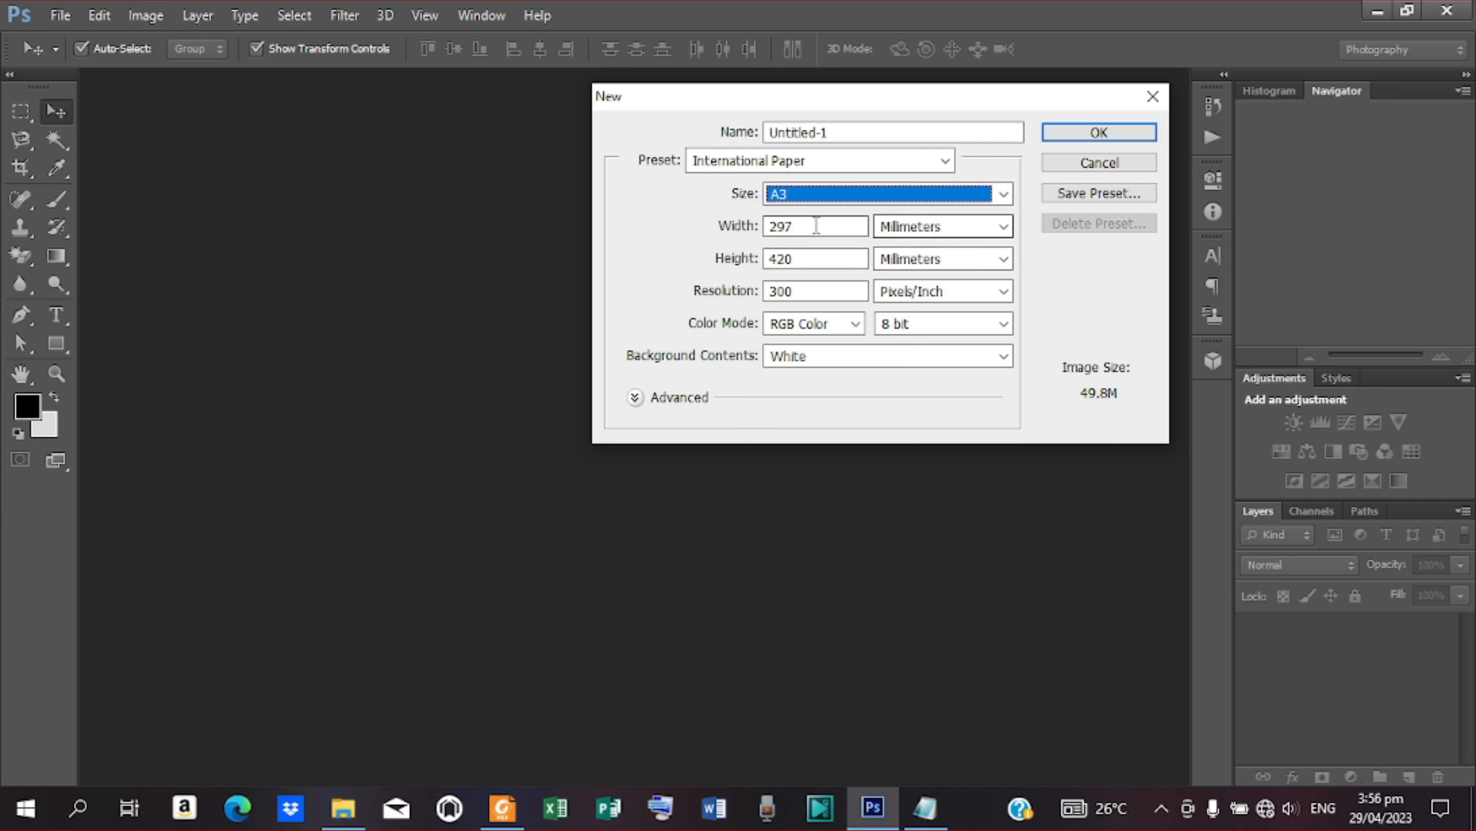
drag(807, 290, 544, 311)
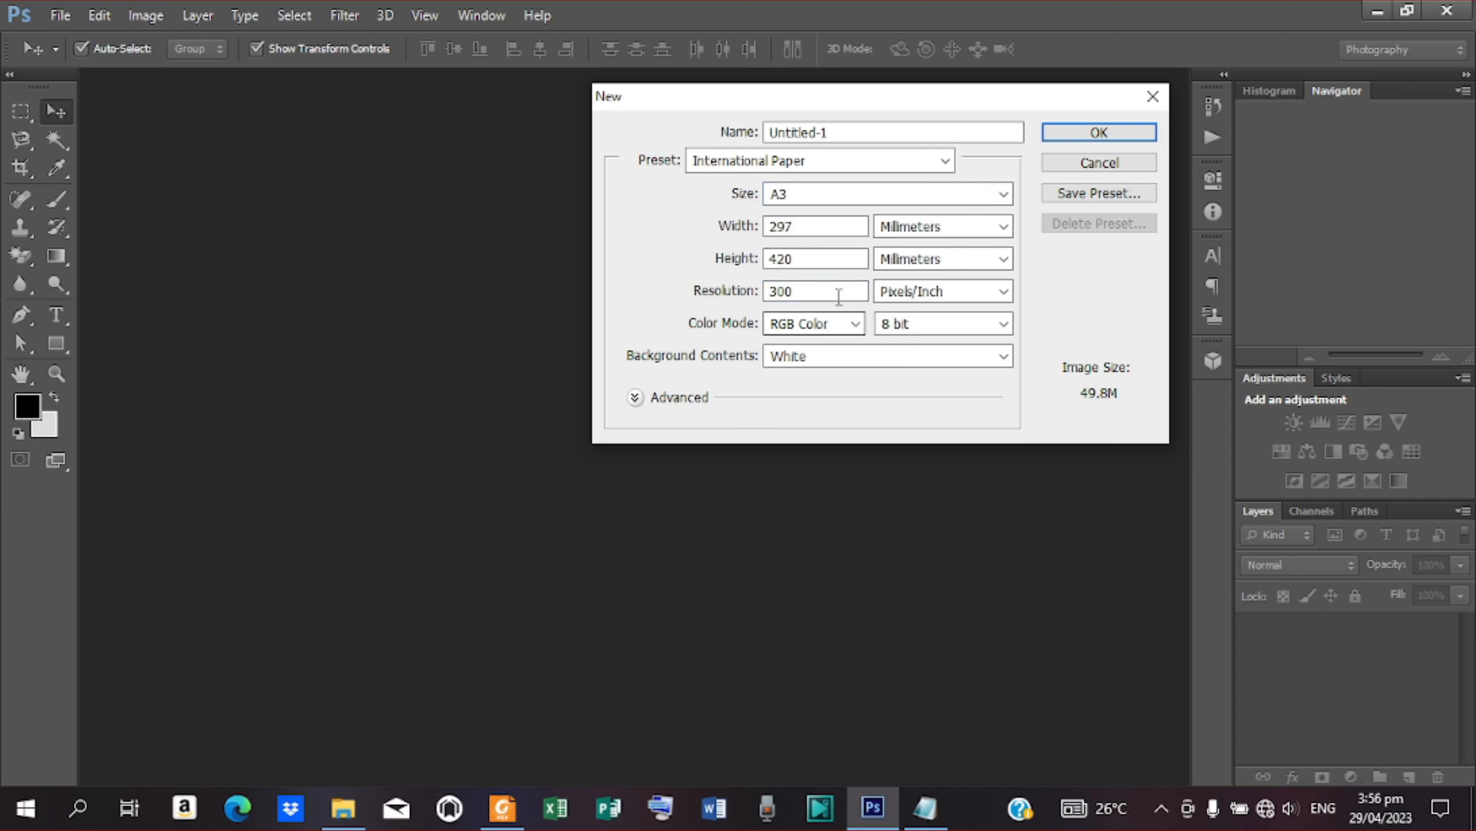
drag(800, 293, 519, 318)
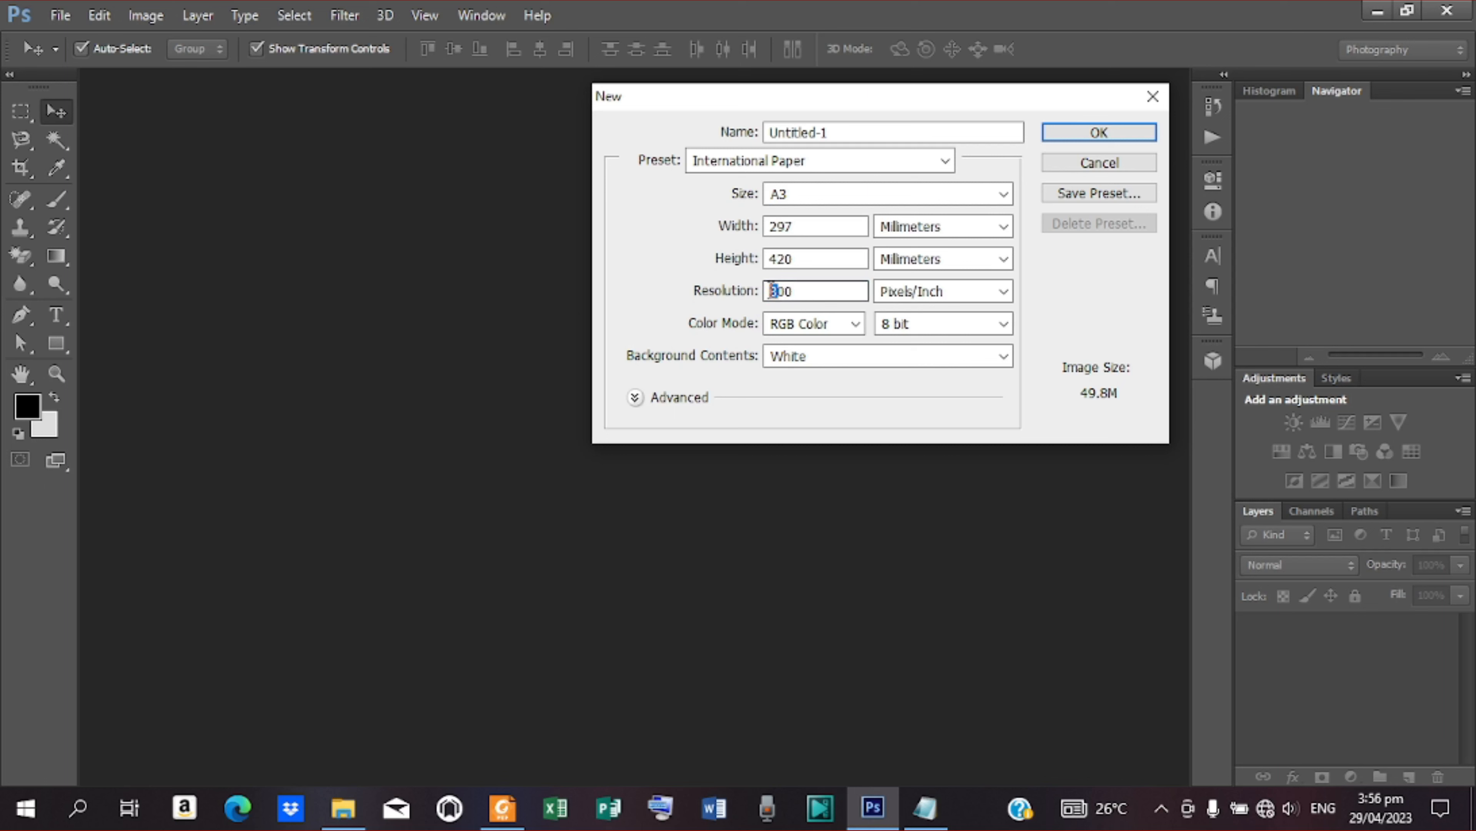
text(1)
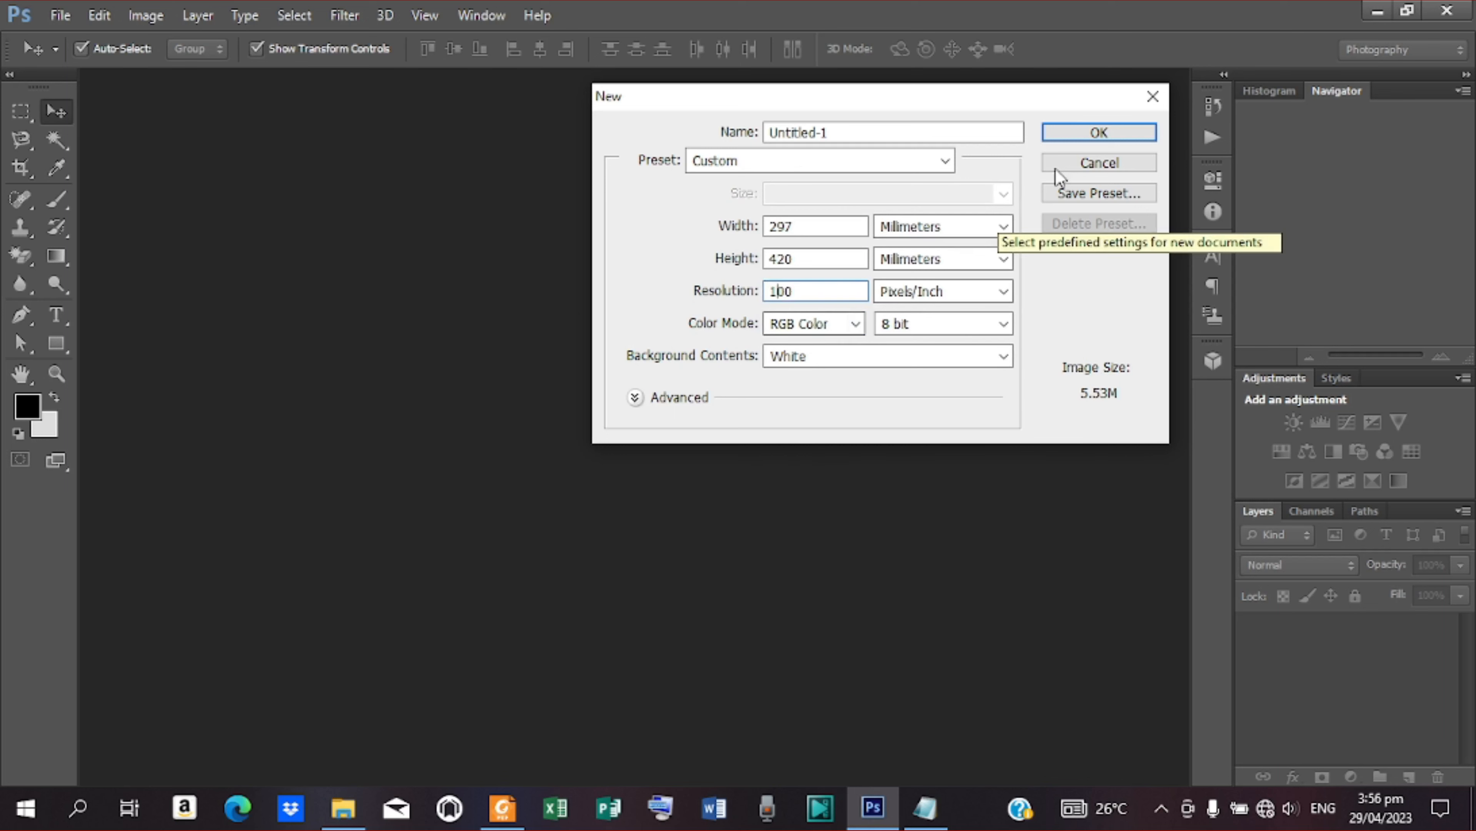
click(1090, 143)
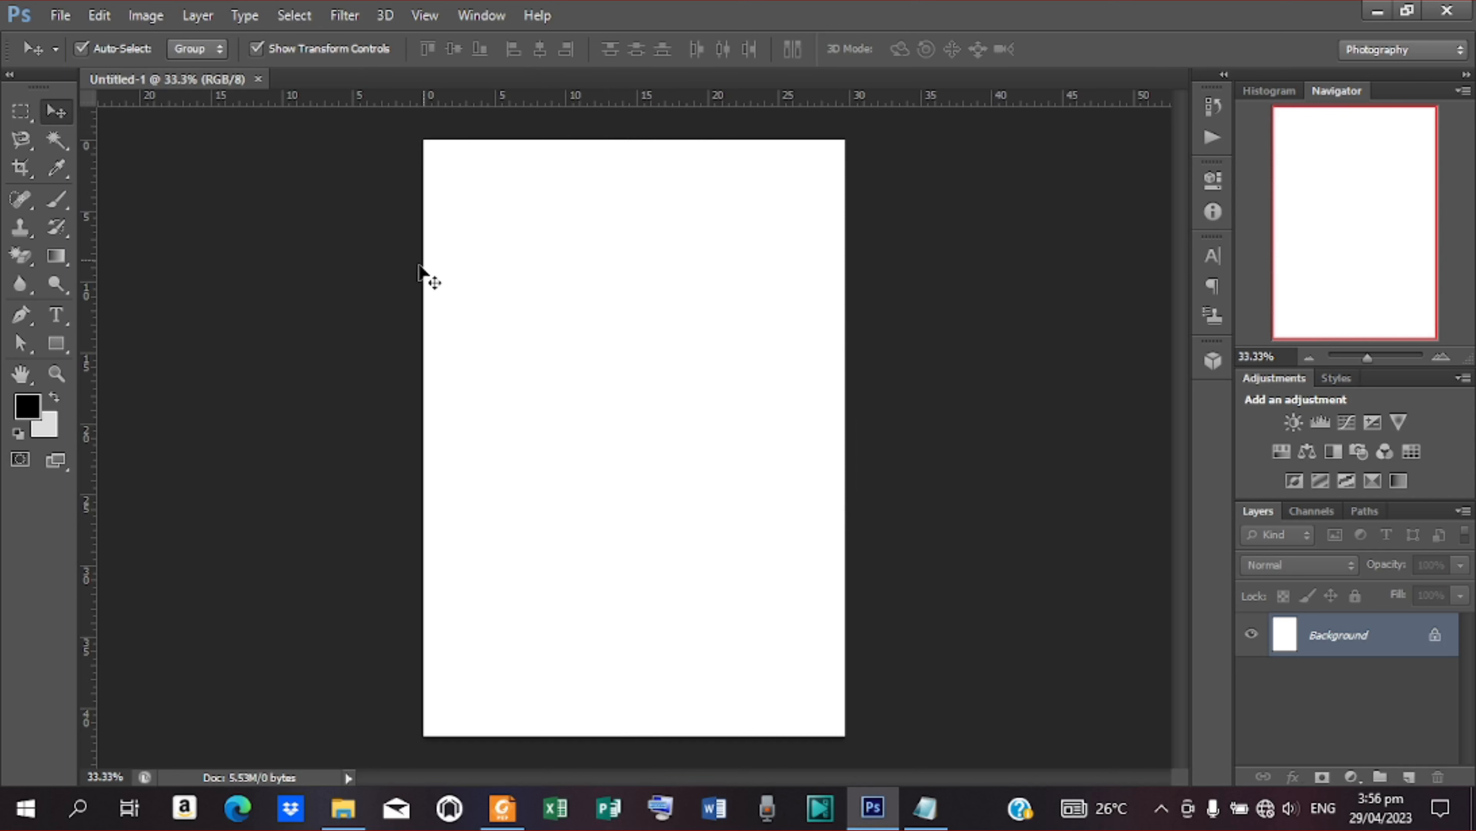
Rotate the canvas 90° clockwise to landscape and fit it to the screen
click(145, 15)
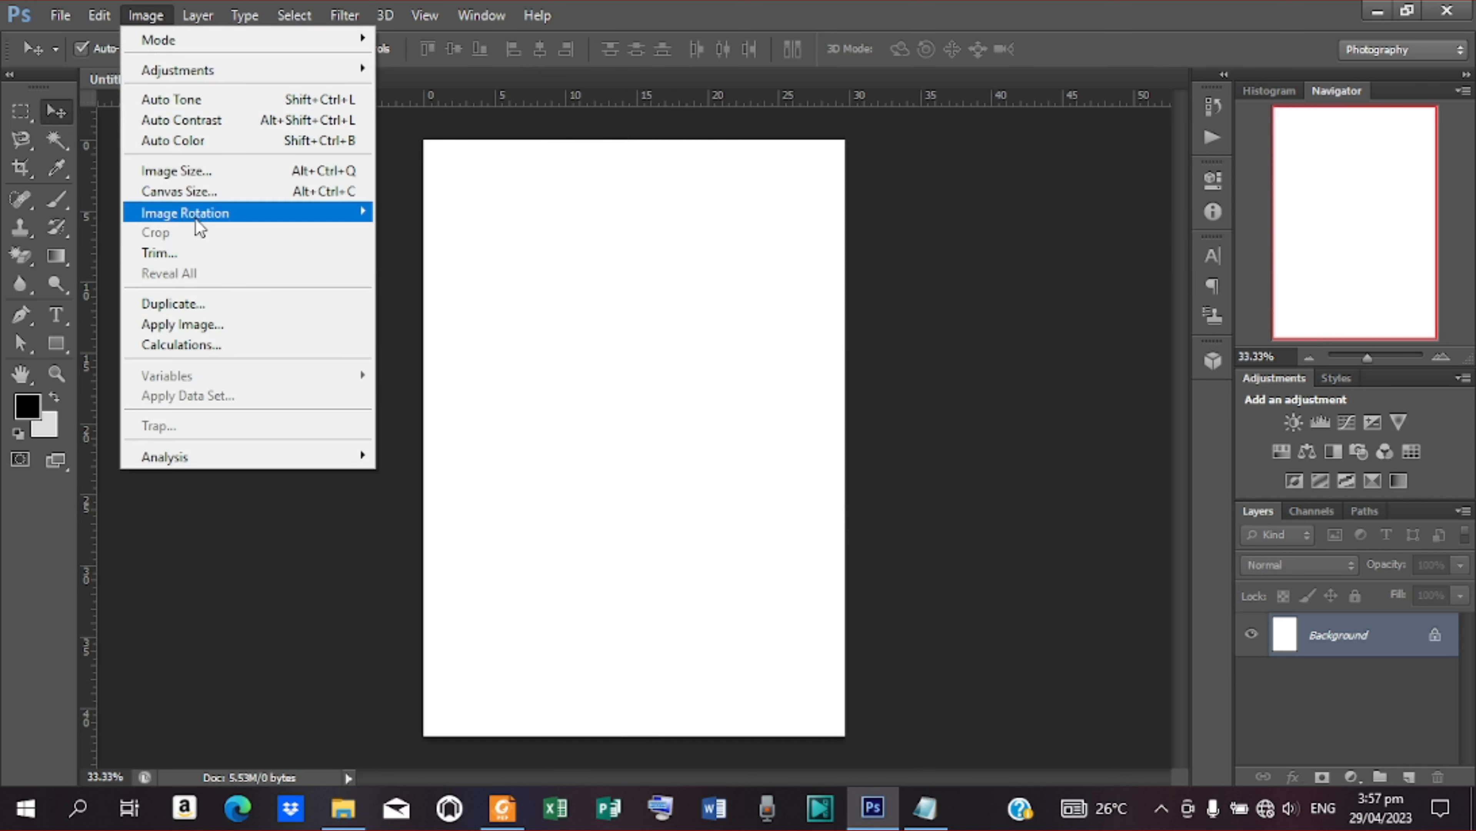
mouse_move(200, 226)
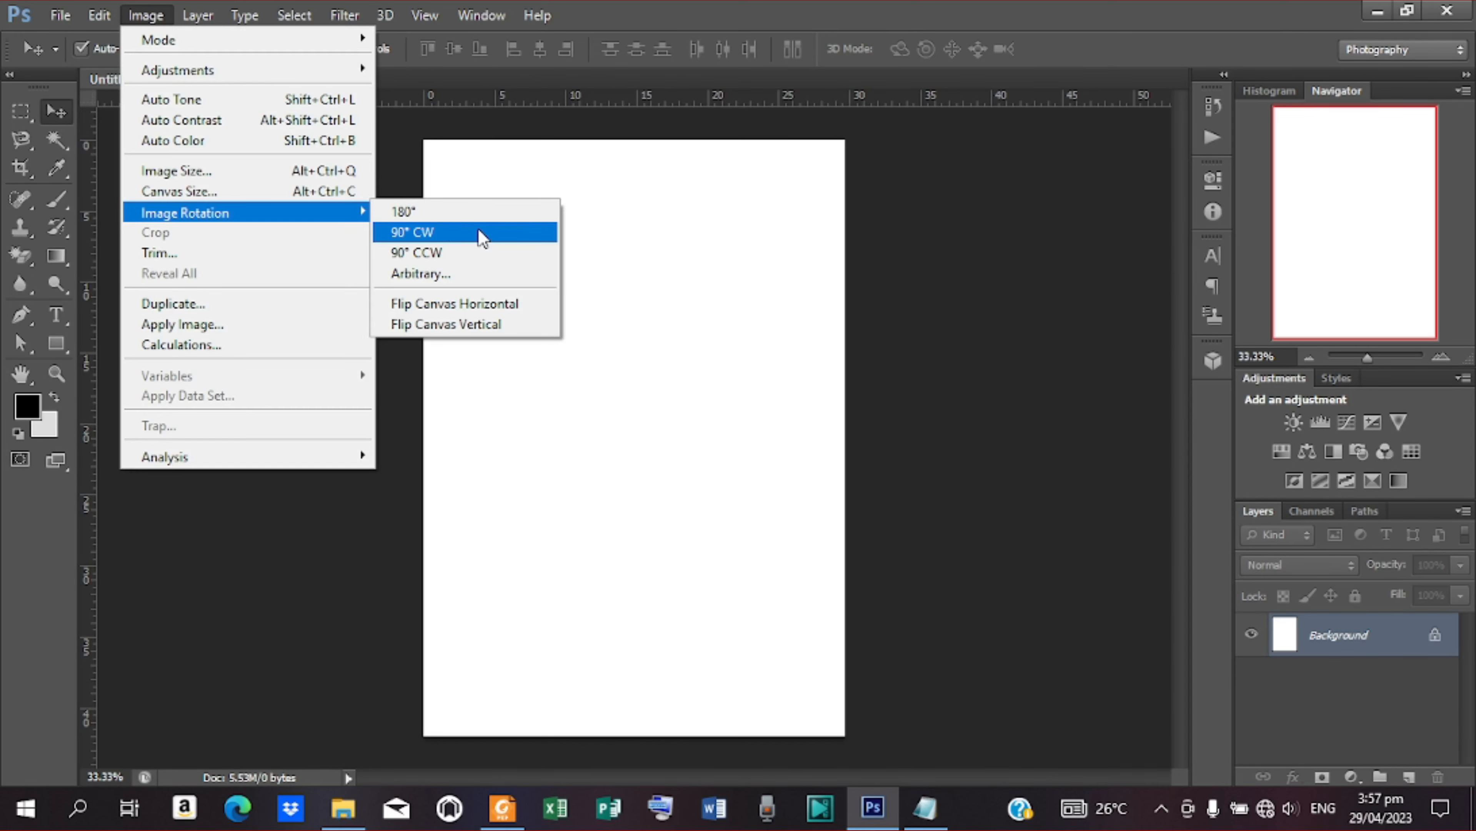
click(483, 237)
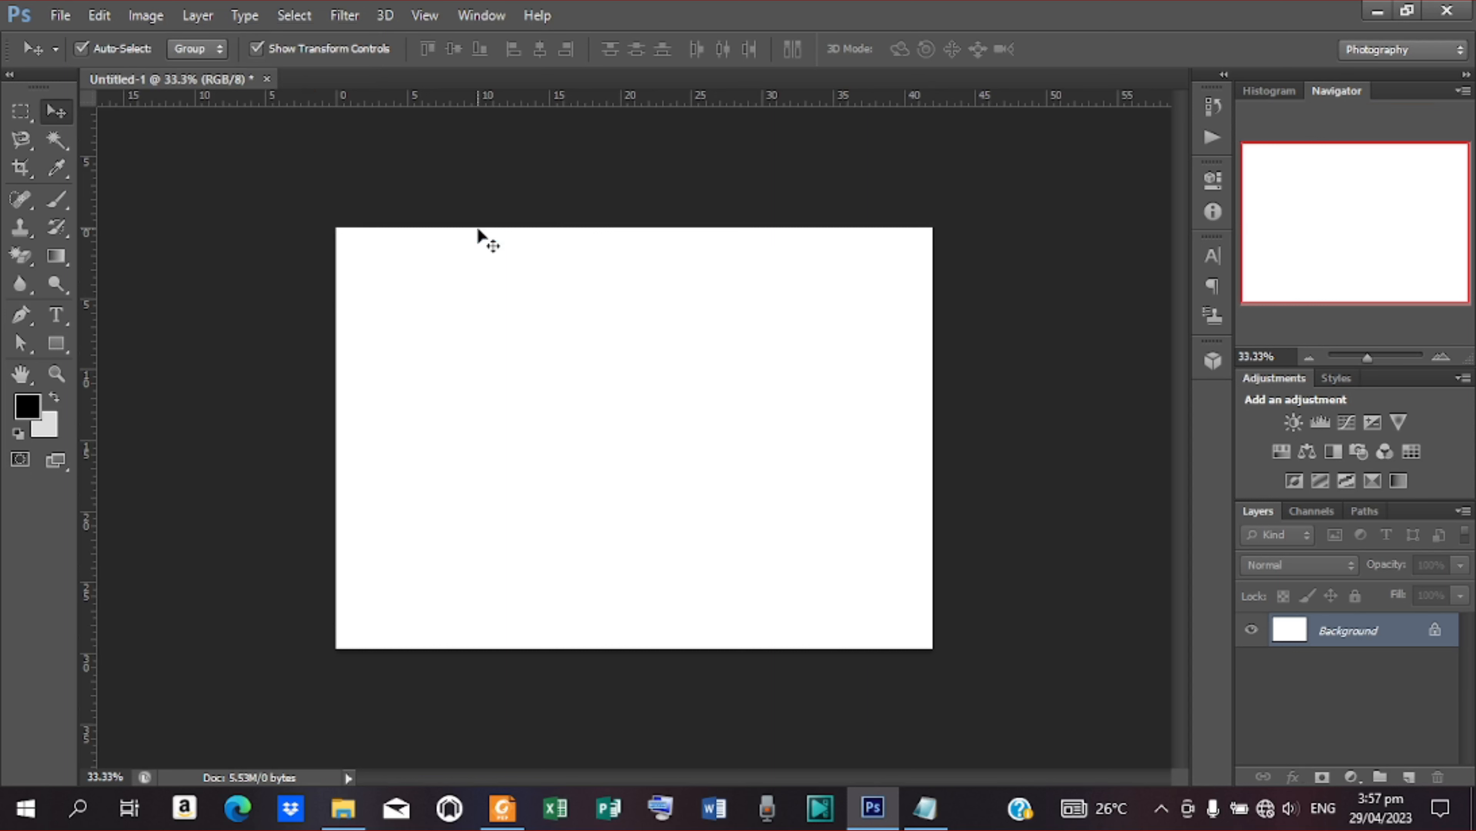
click(58, 374)
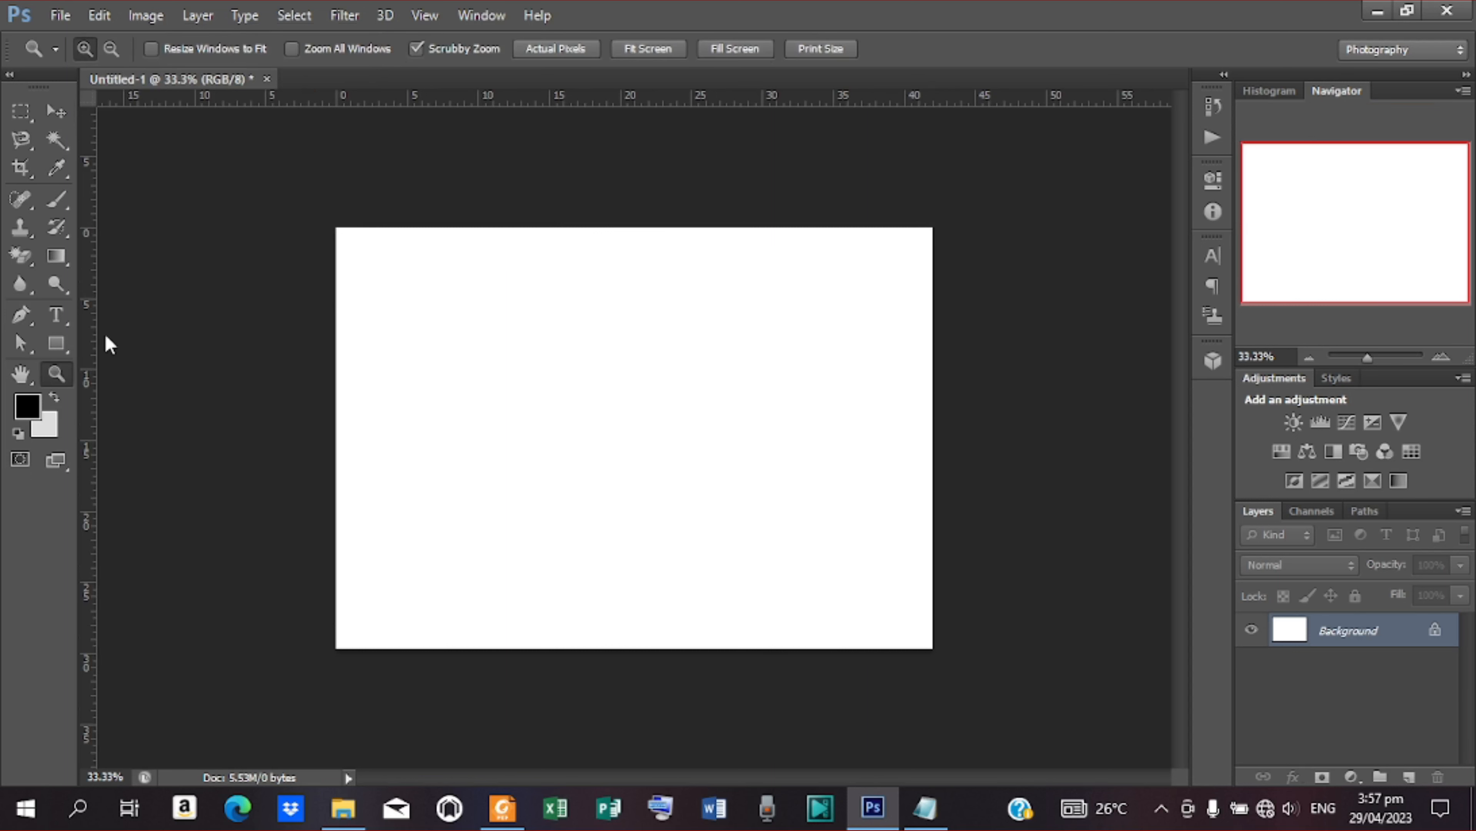
click(650, 51)
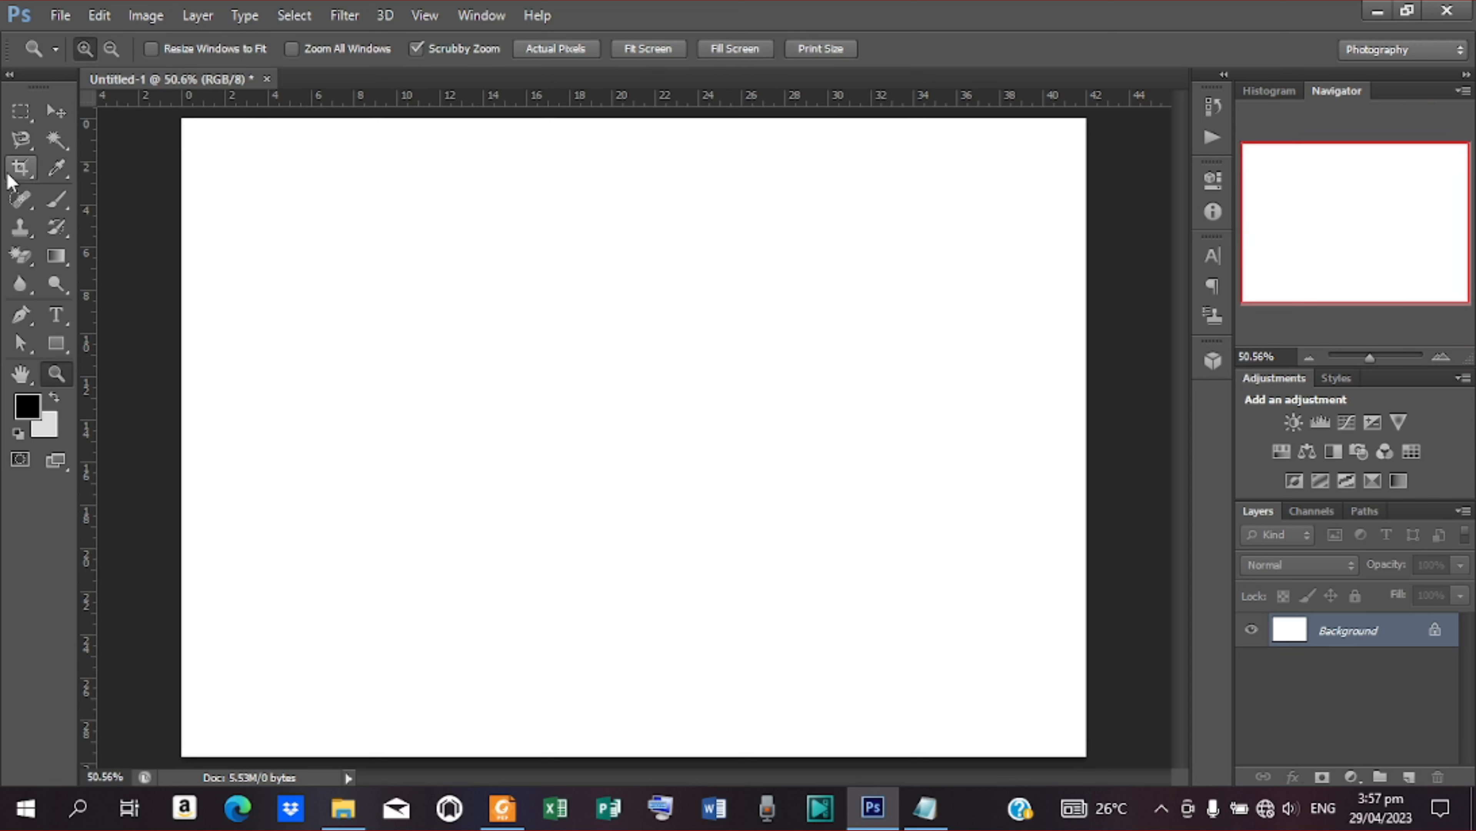
Add a vertical guide at 50% of the canvas width
click(56, 110)
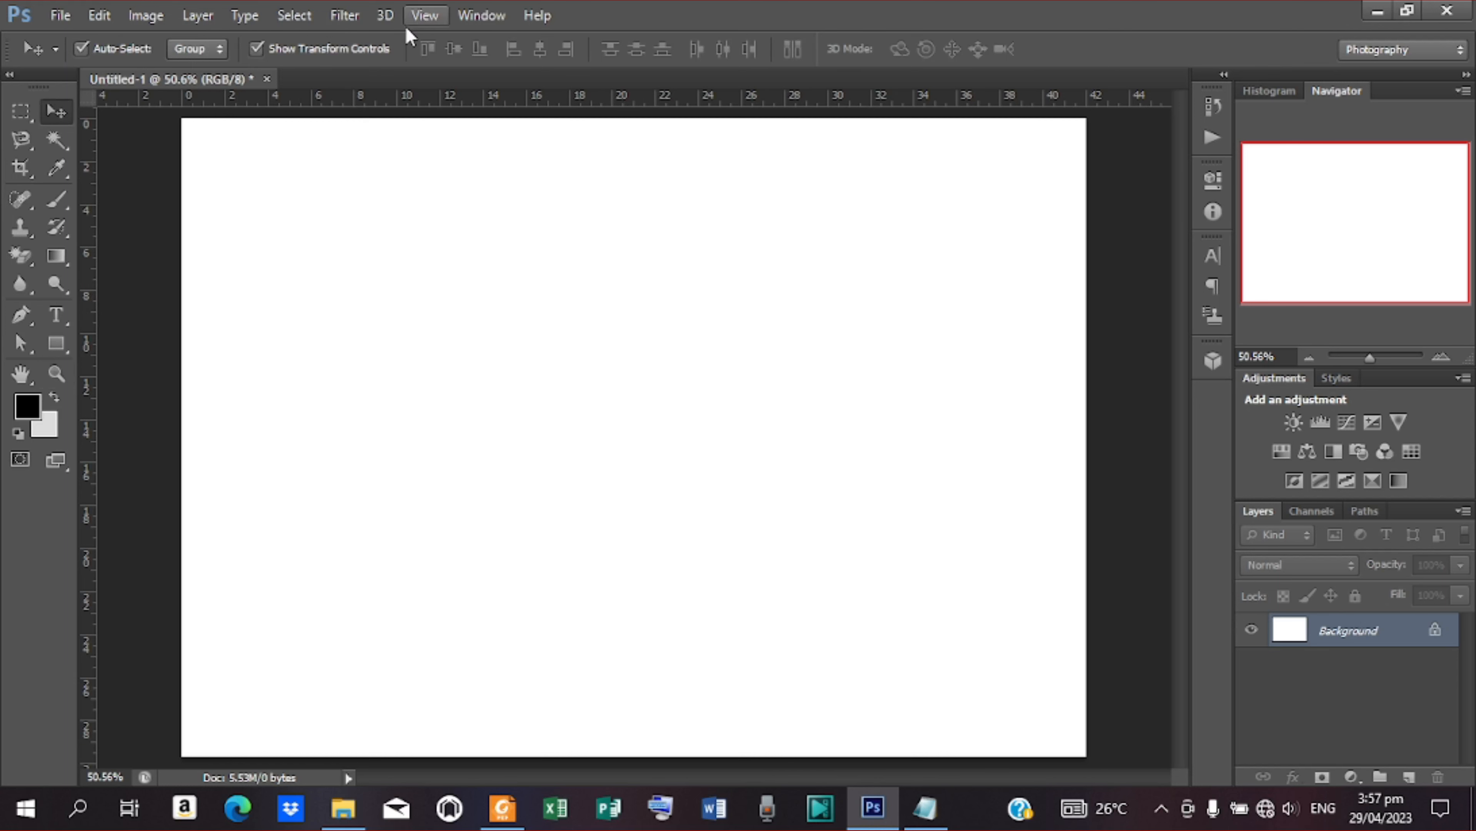
click(424, 16)
click(471, 492)
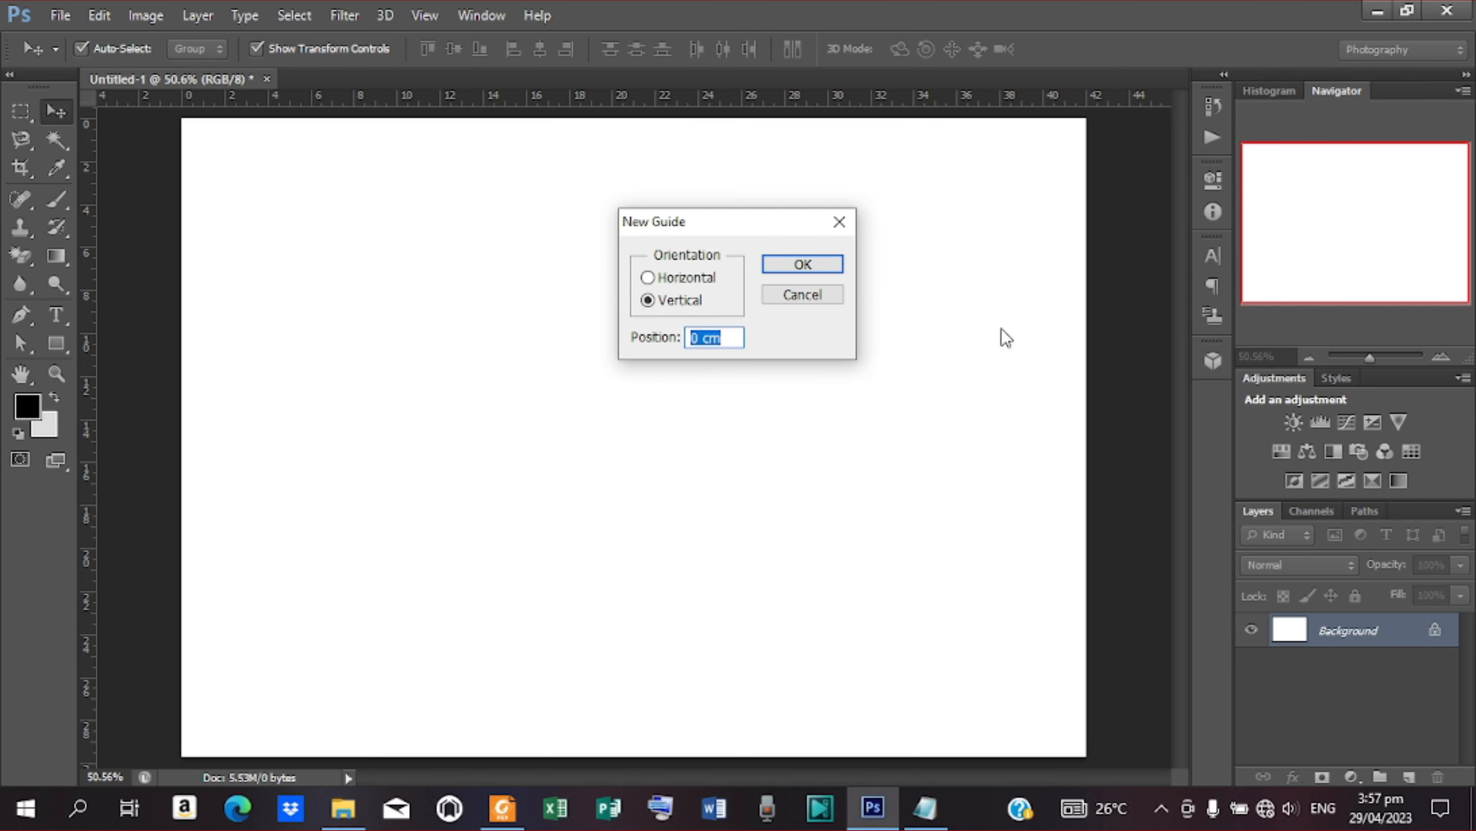
text(50)
key(Return)
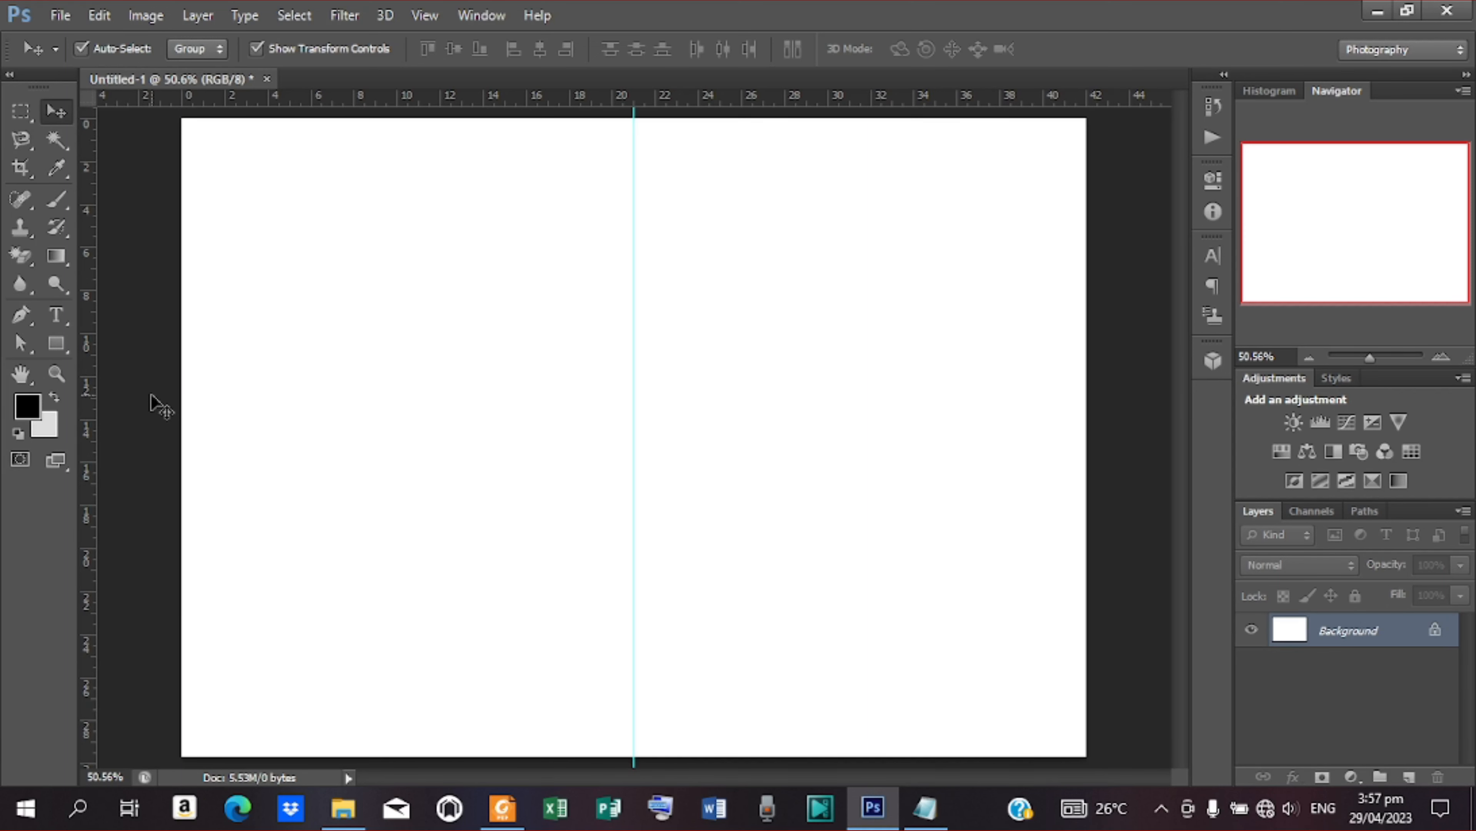
Place the purple flower photo with the glowing lights and enlarge it proportionally from its centre until it covers the whole canvas
click(60, 15)
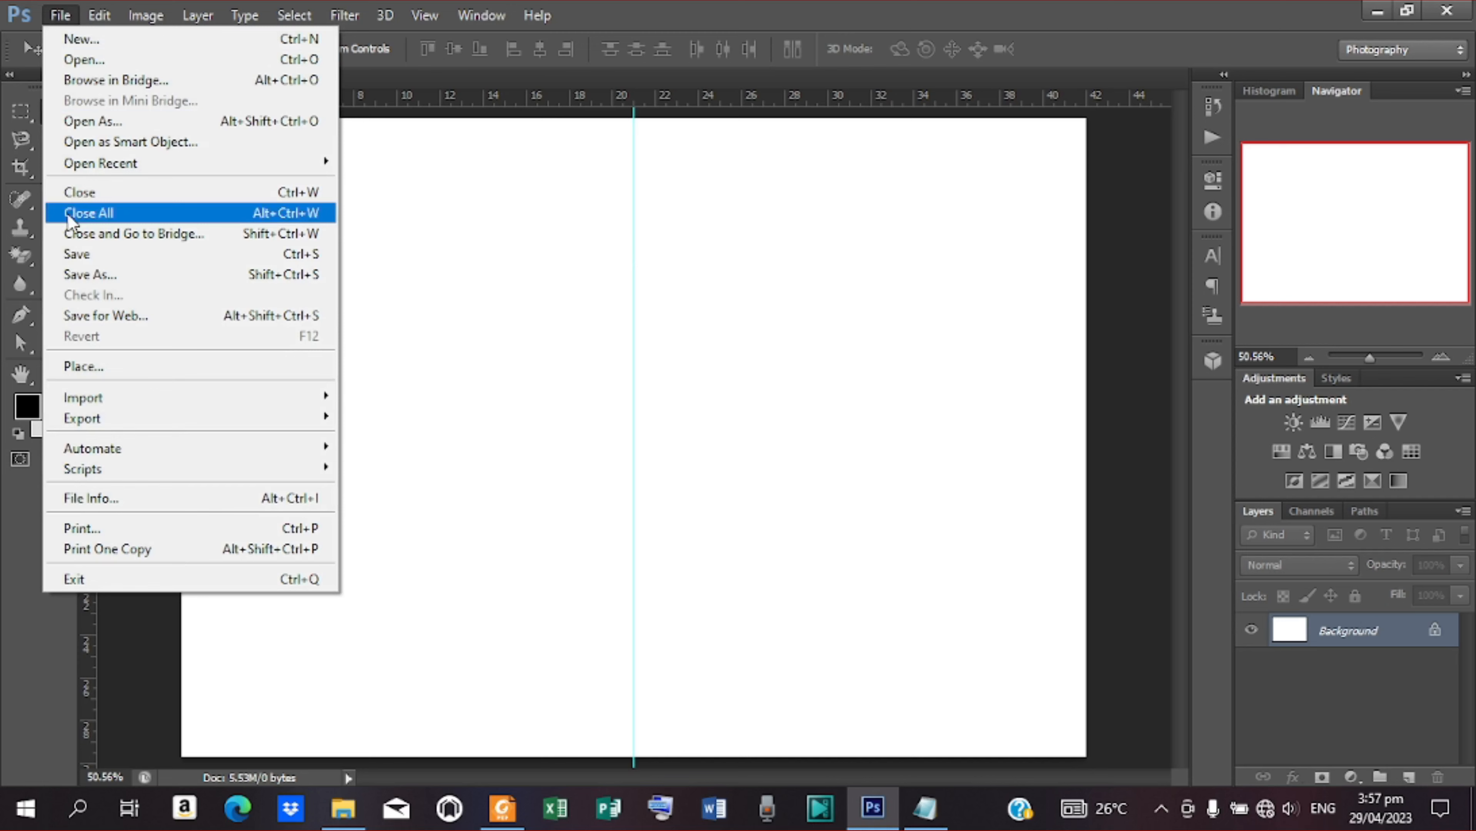
click(93, 365)
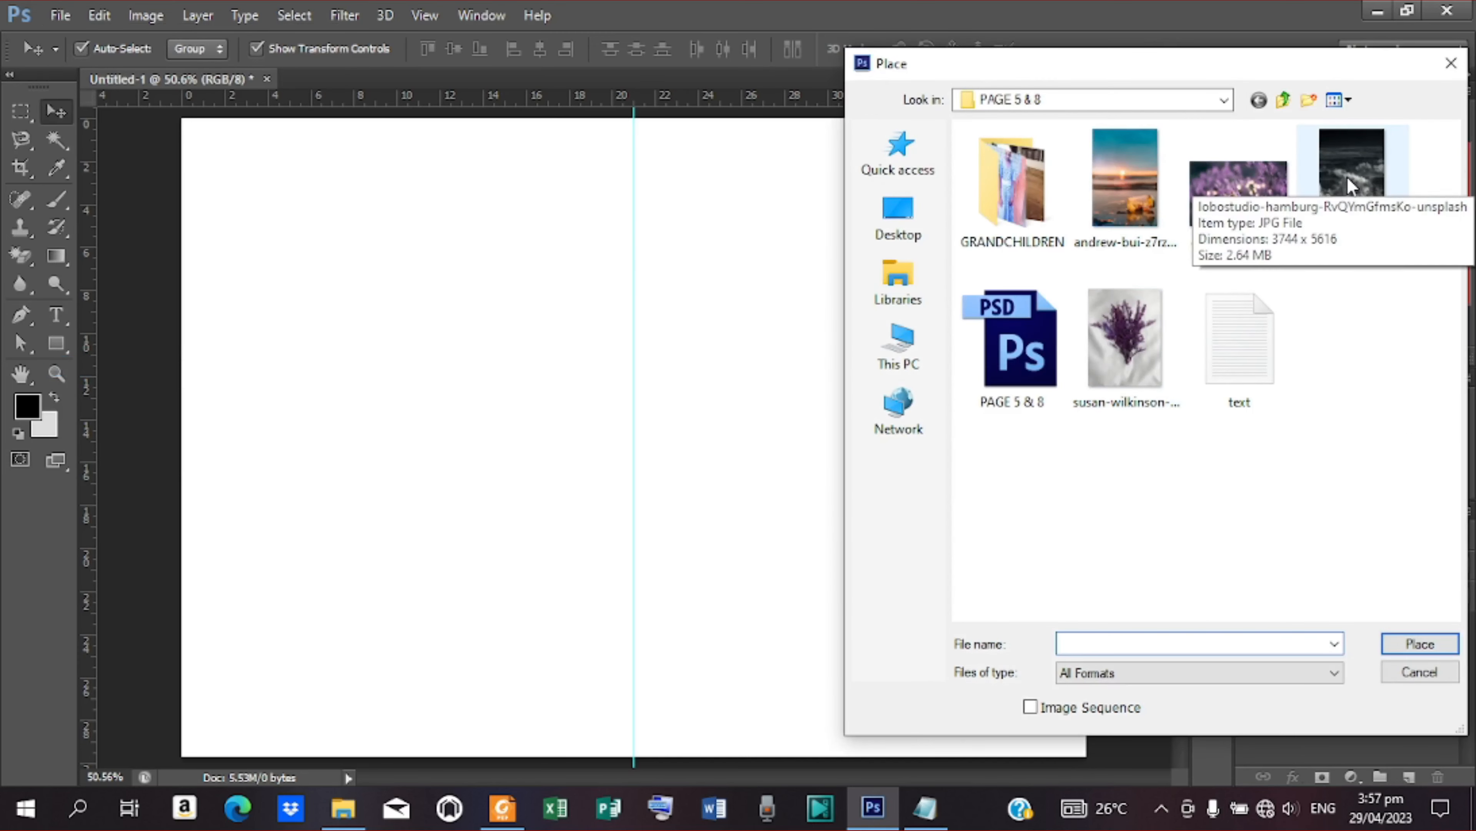
click(1230, 203)
click(1420, 644)
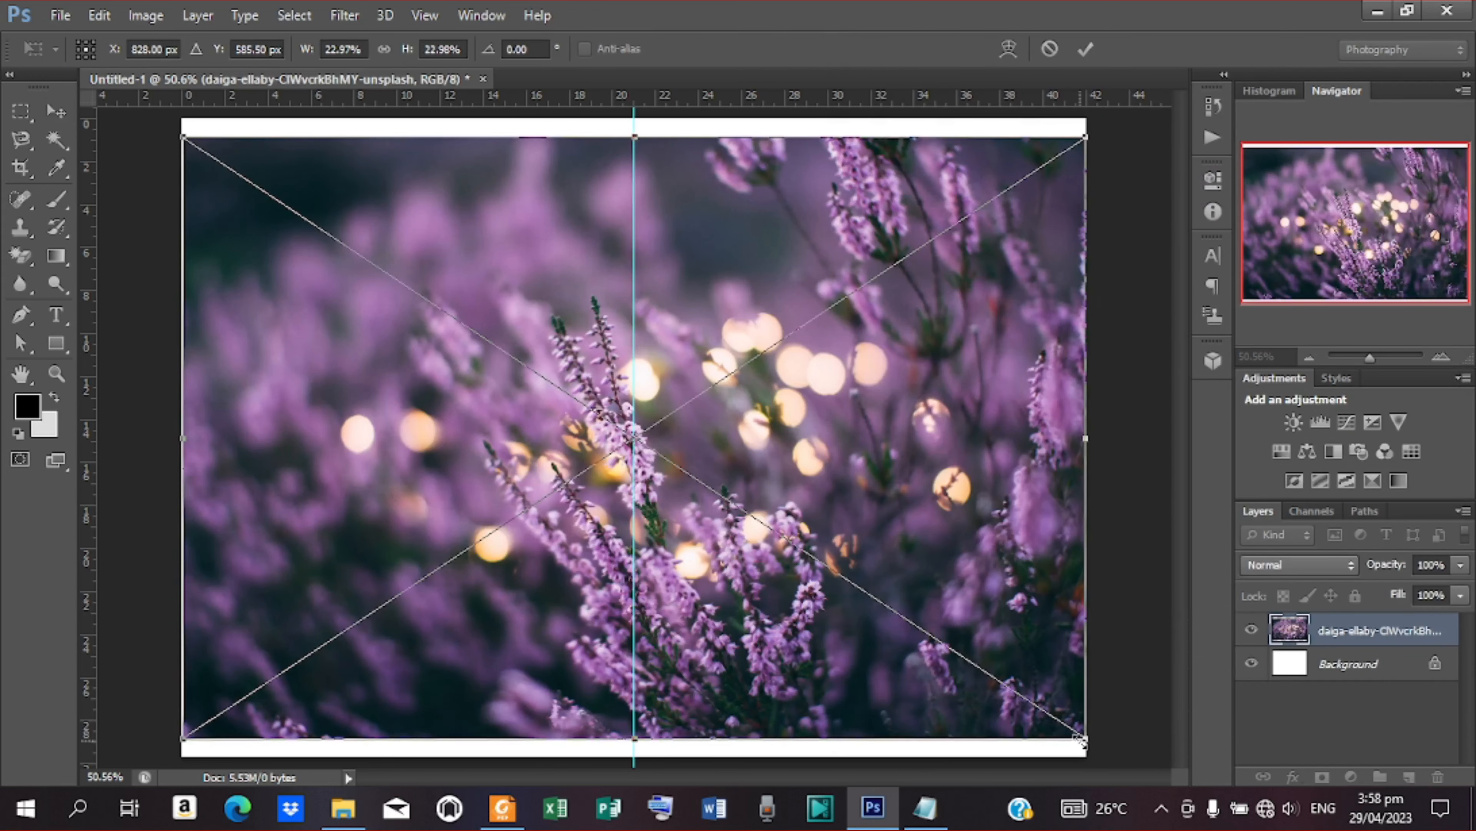
drag(1080, 739, 1119, 761)
click(1086, 48)
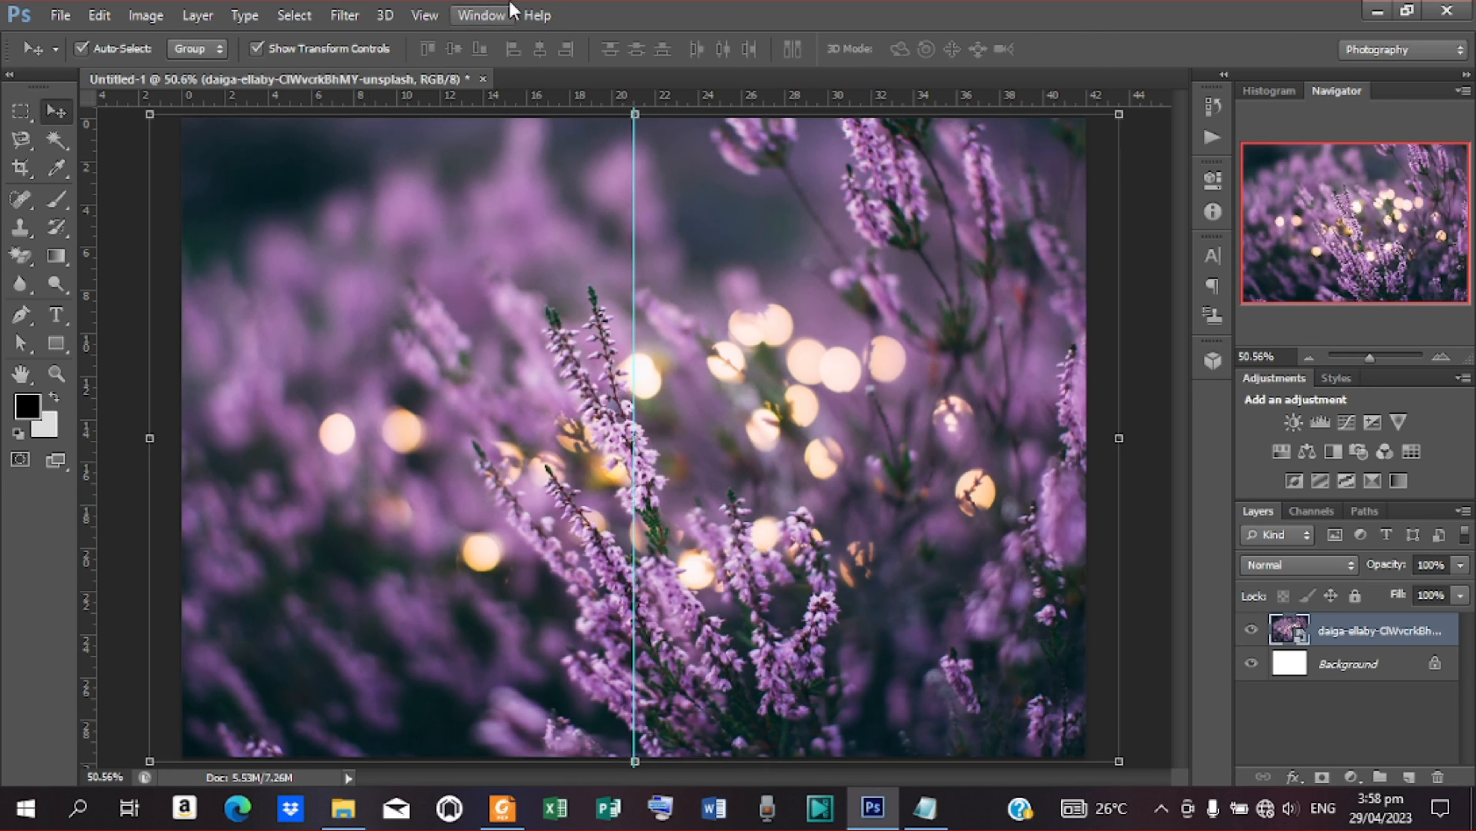
Apply a Gaussian Blur with an 8-pixel radius to the placed flower photo
click(359, 13)
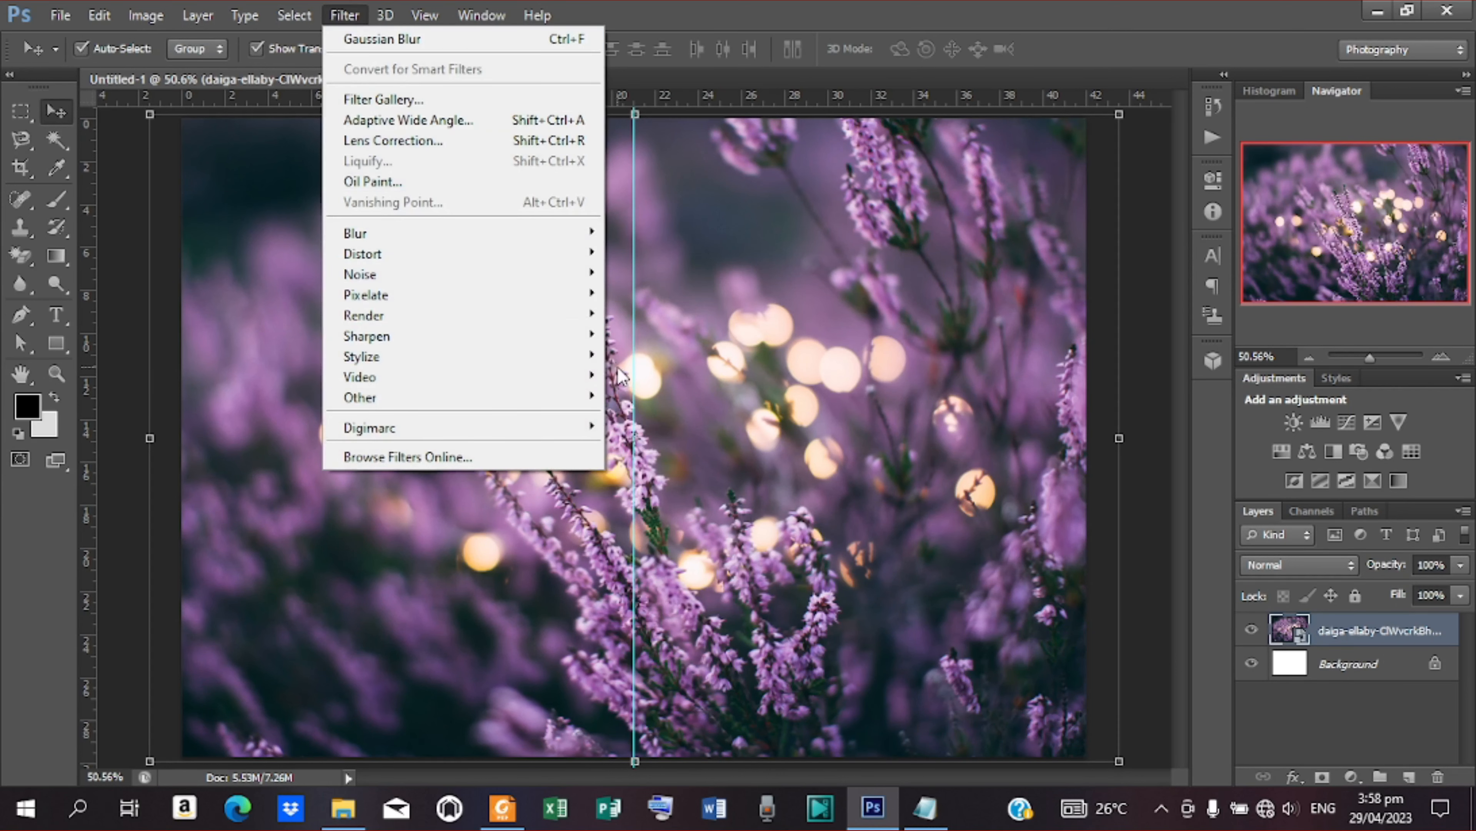
mouse_move(567, 232)
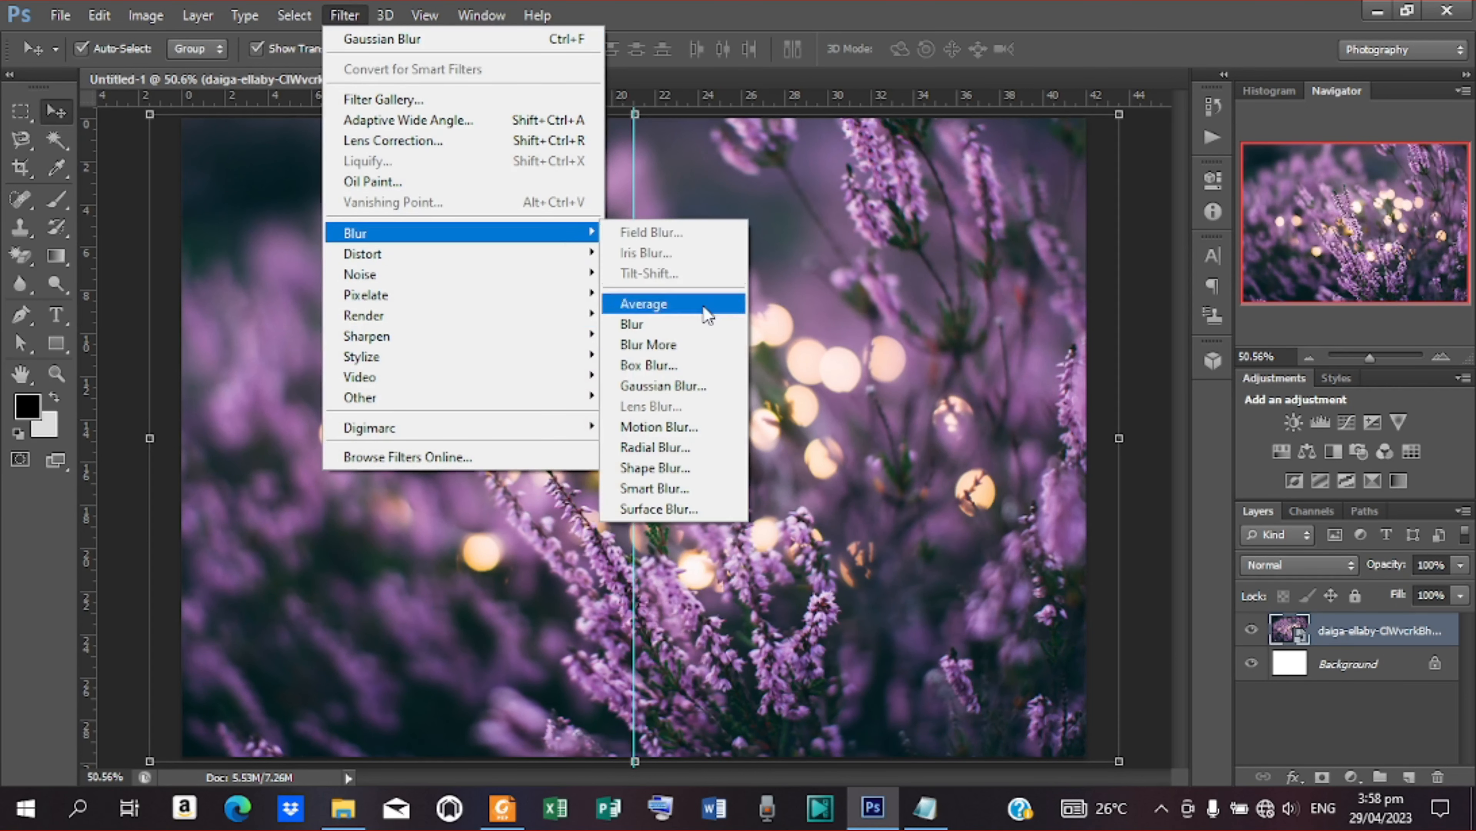
click(711, 385)
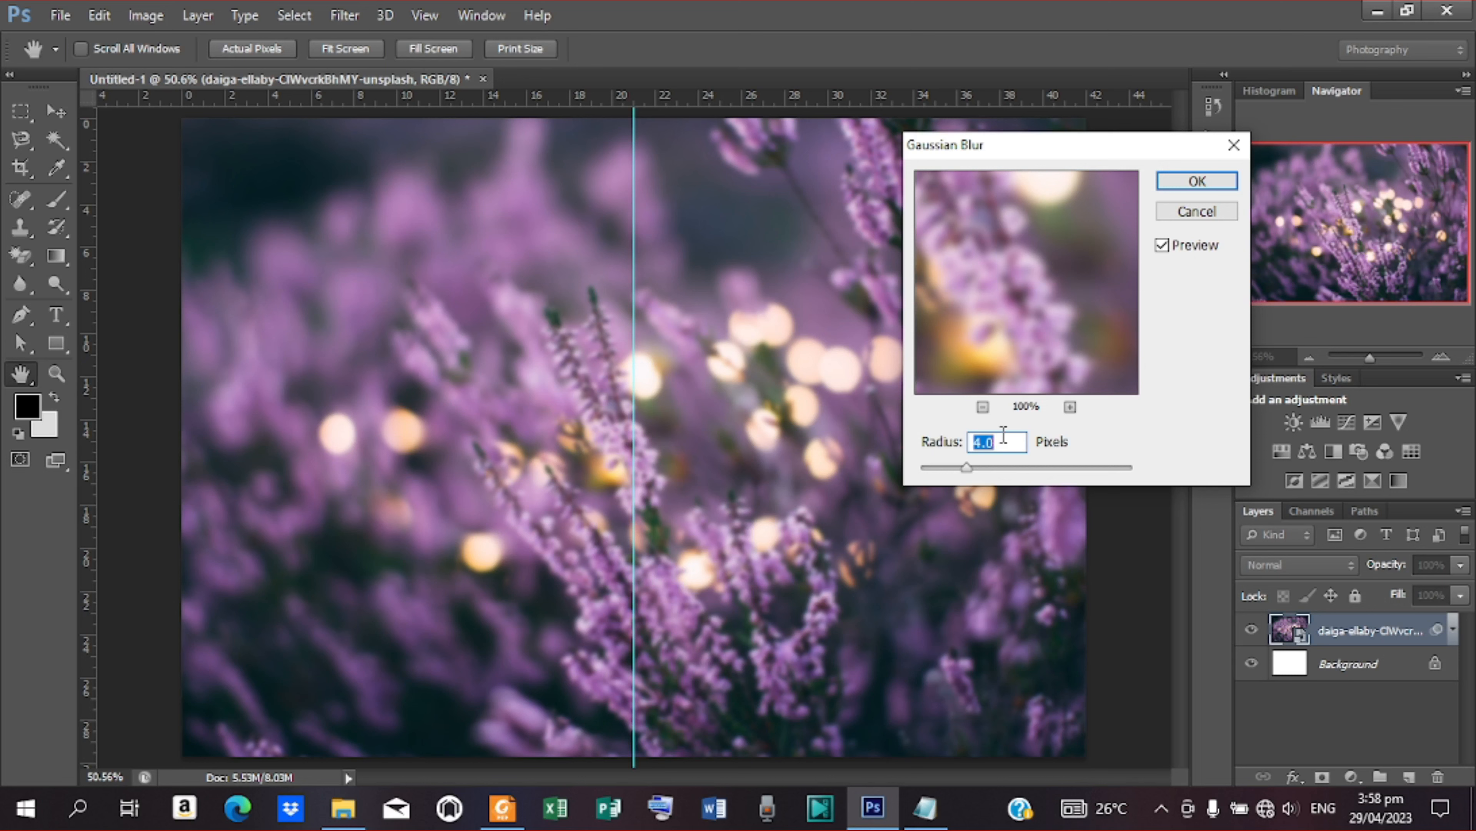
text(8)
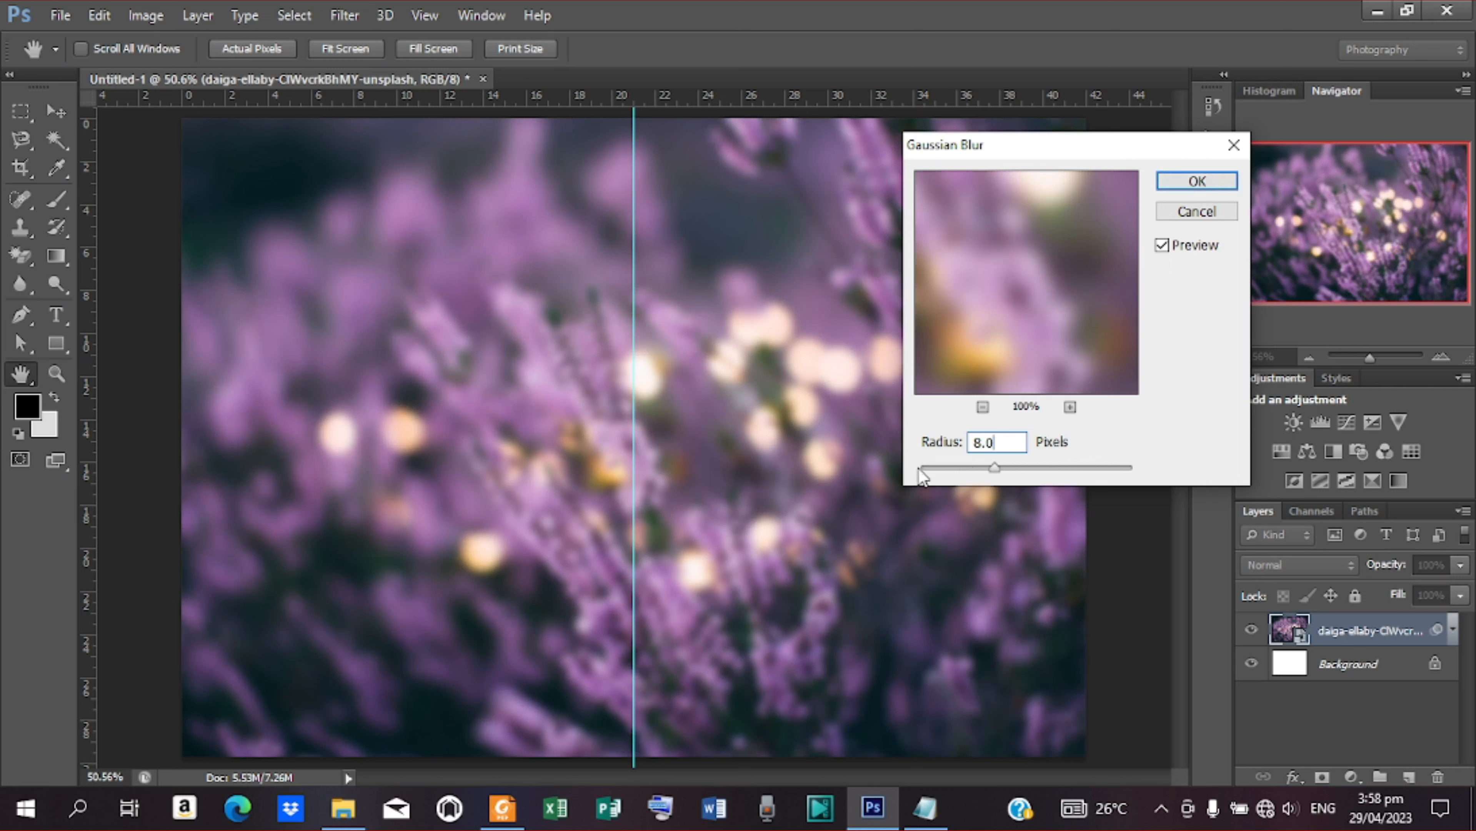
mouse_move(993, 468)
mouse_down()
mouse_move(1018, 468)
mouse_move(961, 465)
mouse_move(1178, 474)
mouse_move(998, 477)
mouse_move(988, 460)
mouse_up()
click(999, 442)
text(8)
key(Return)
key(v)
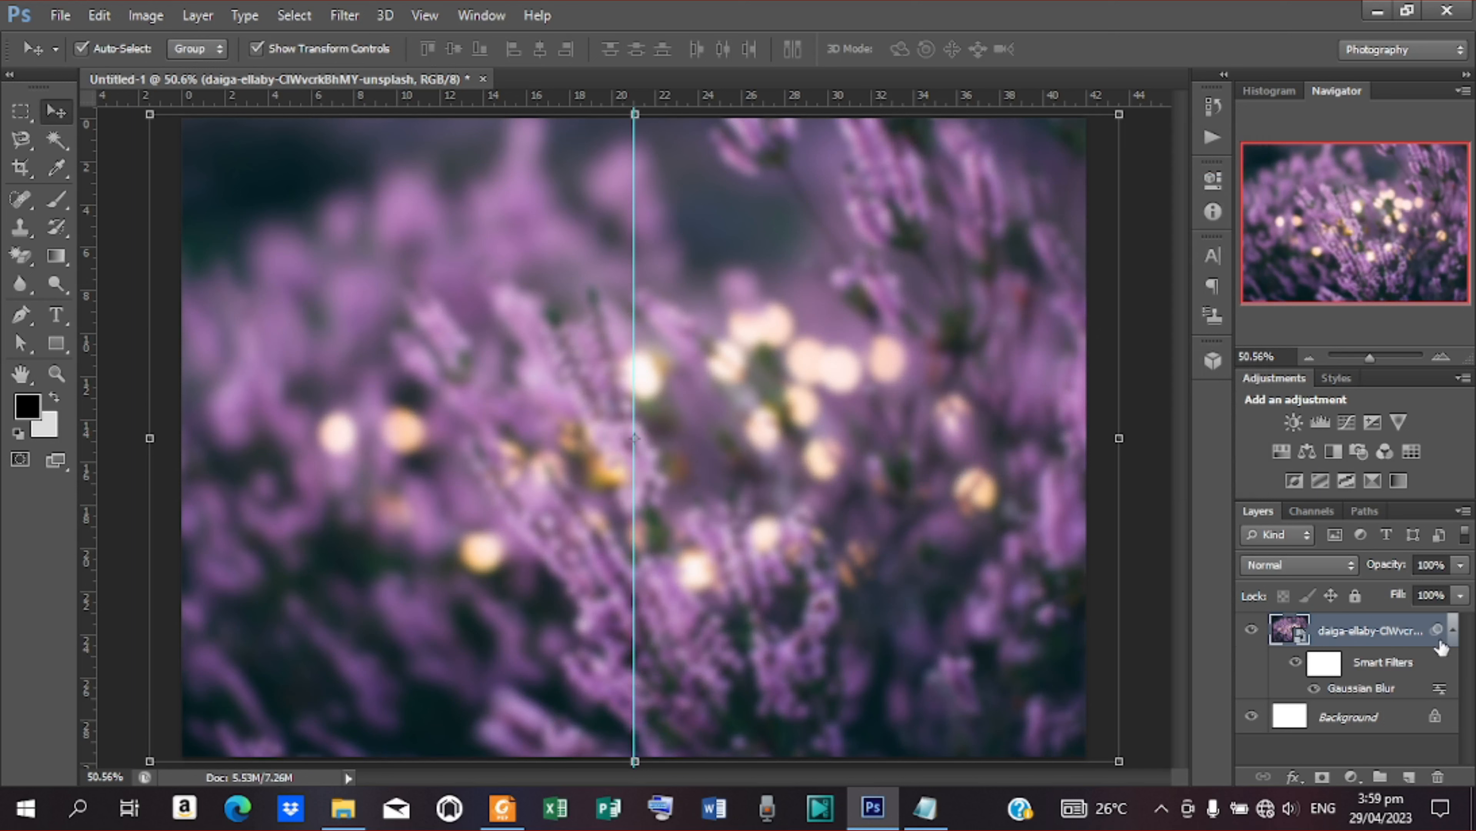
Set the flower photo layer's opacity to 20% and deselect the layer
double_click(1434, 570)
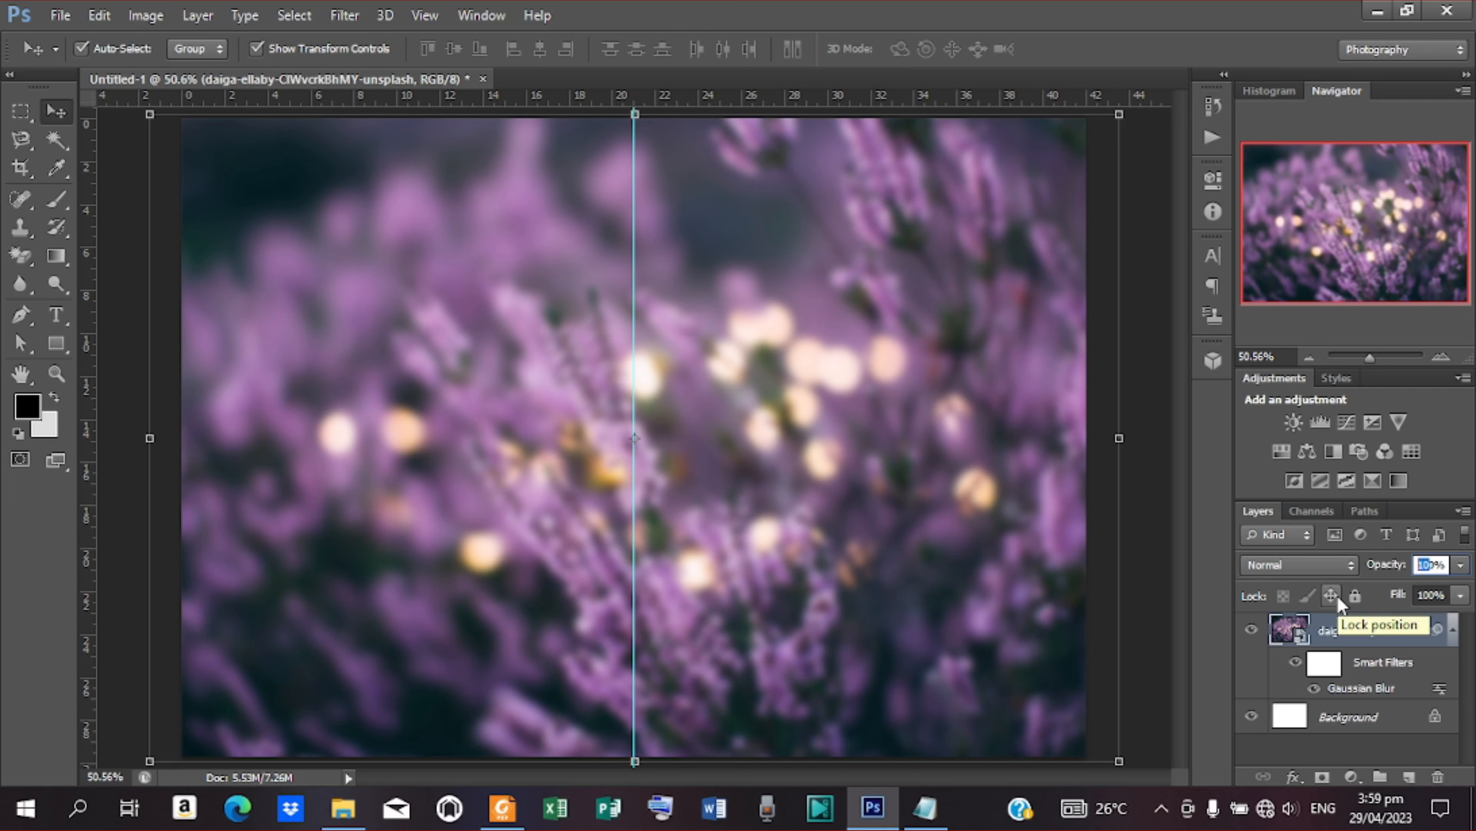
text(20)
click(1160, 388)
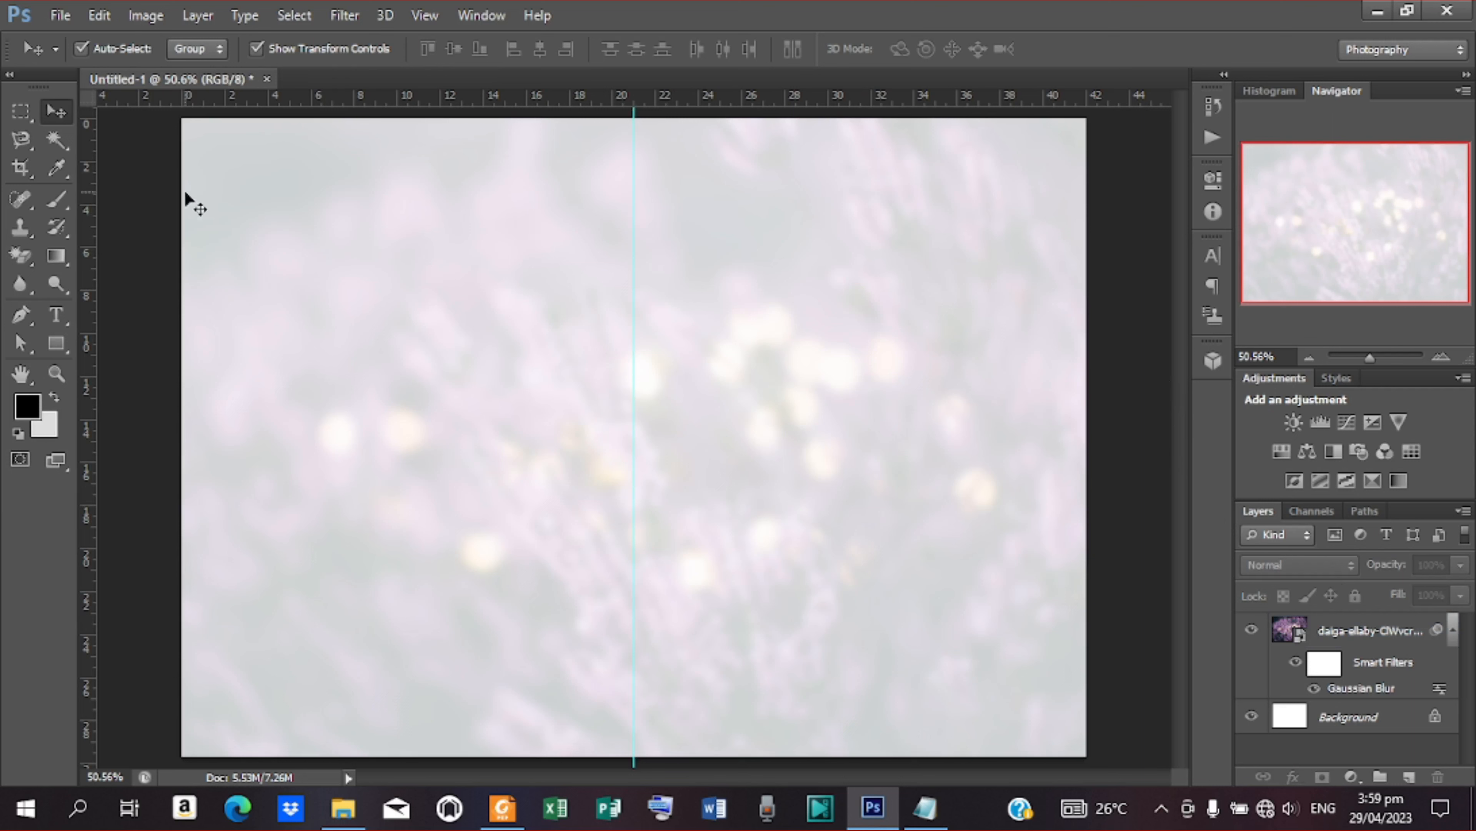
Draw a rectangle about 1766 × 153 px across the canvas's upper edge, keeping its fill colour at e5414c
click(57, 344)
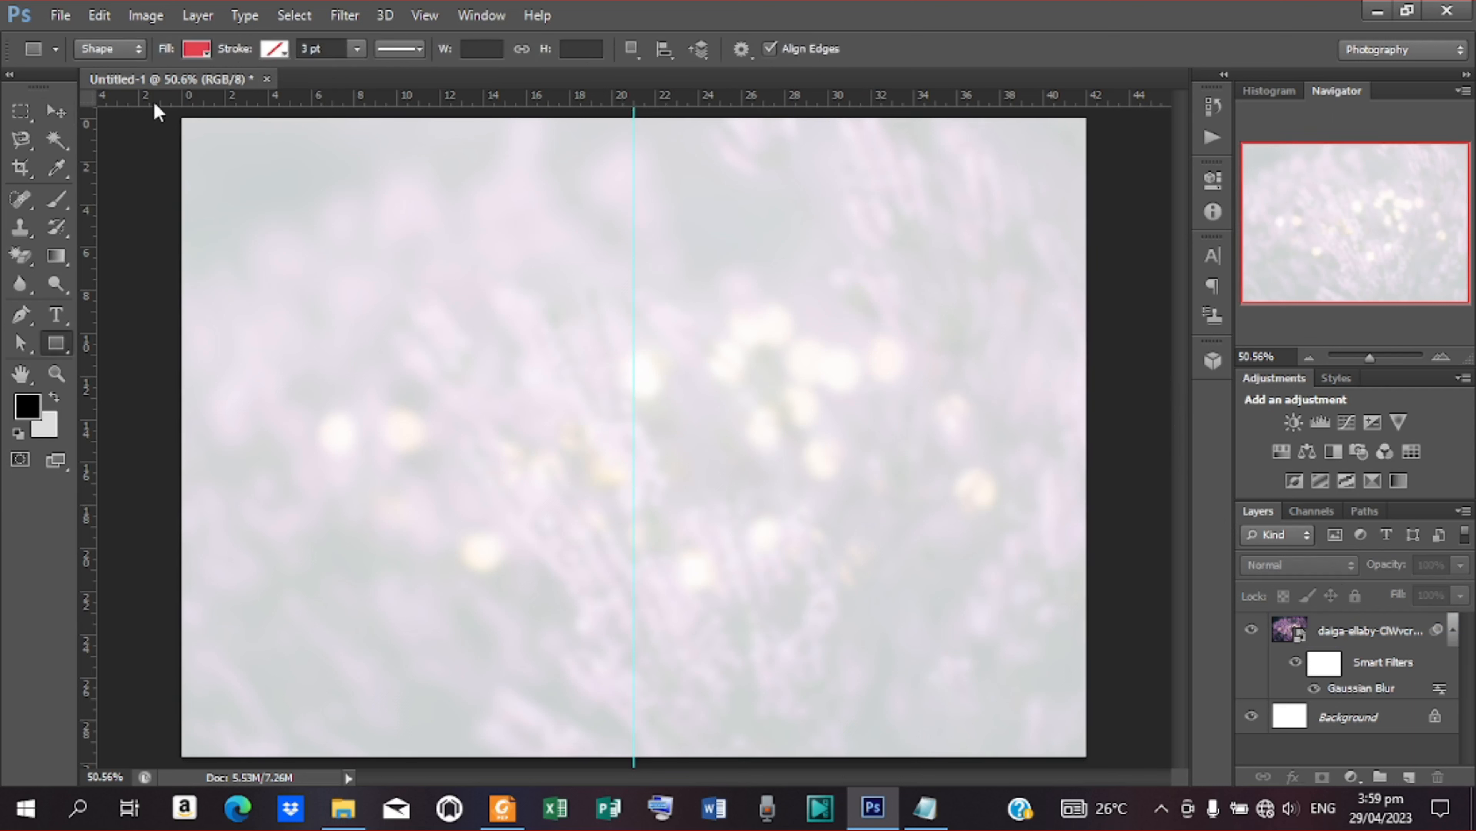
drag(158, 115, 1124, 198)
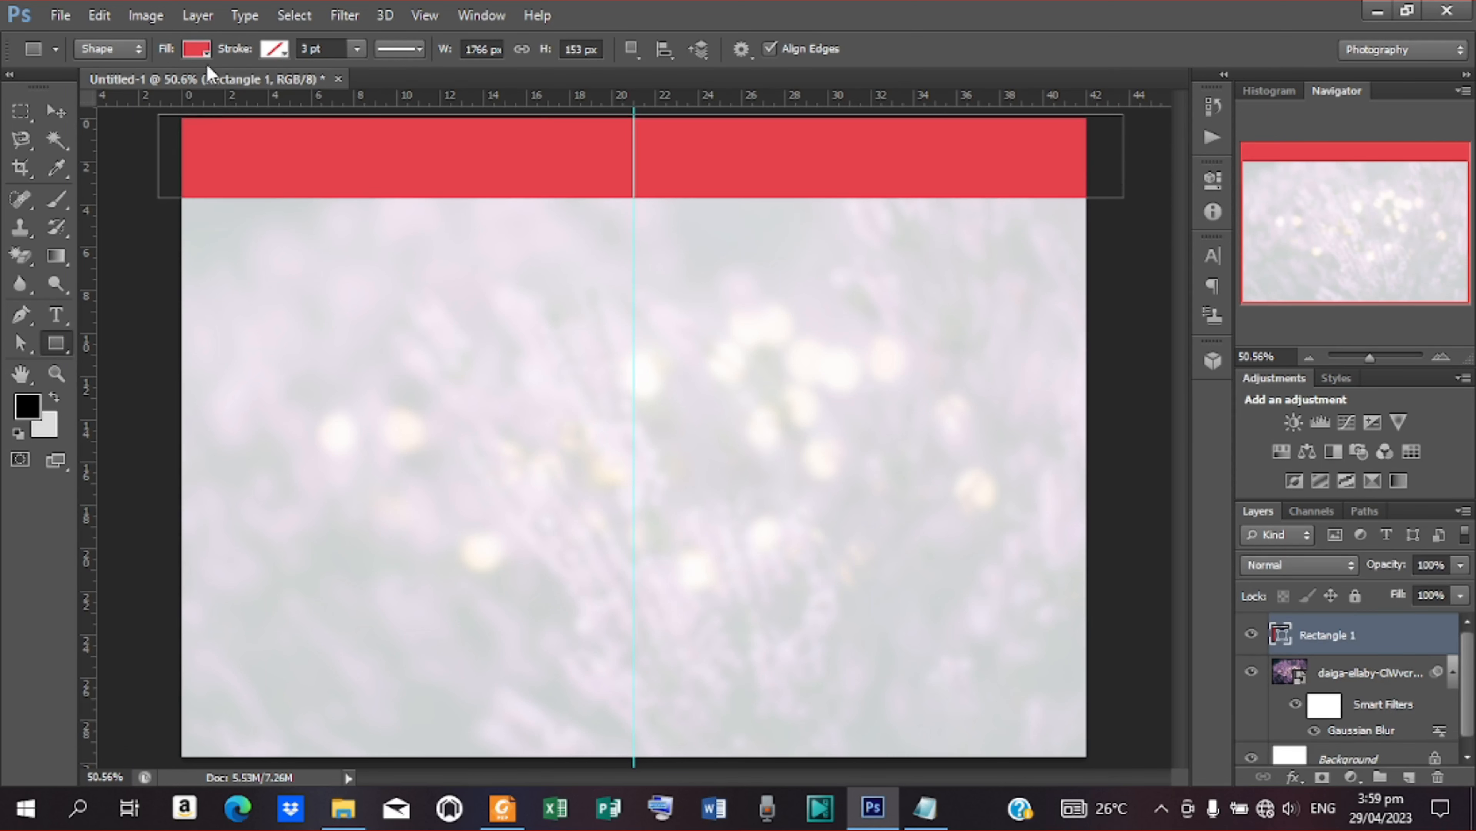
click(198, 49)
click(297, 92)
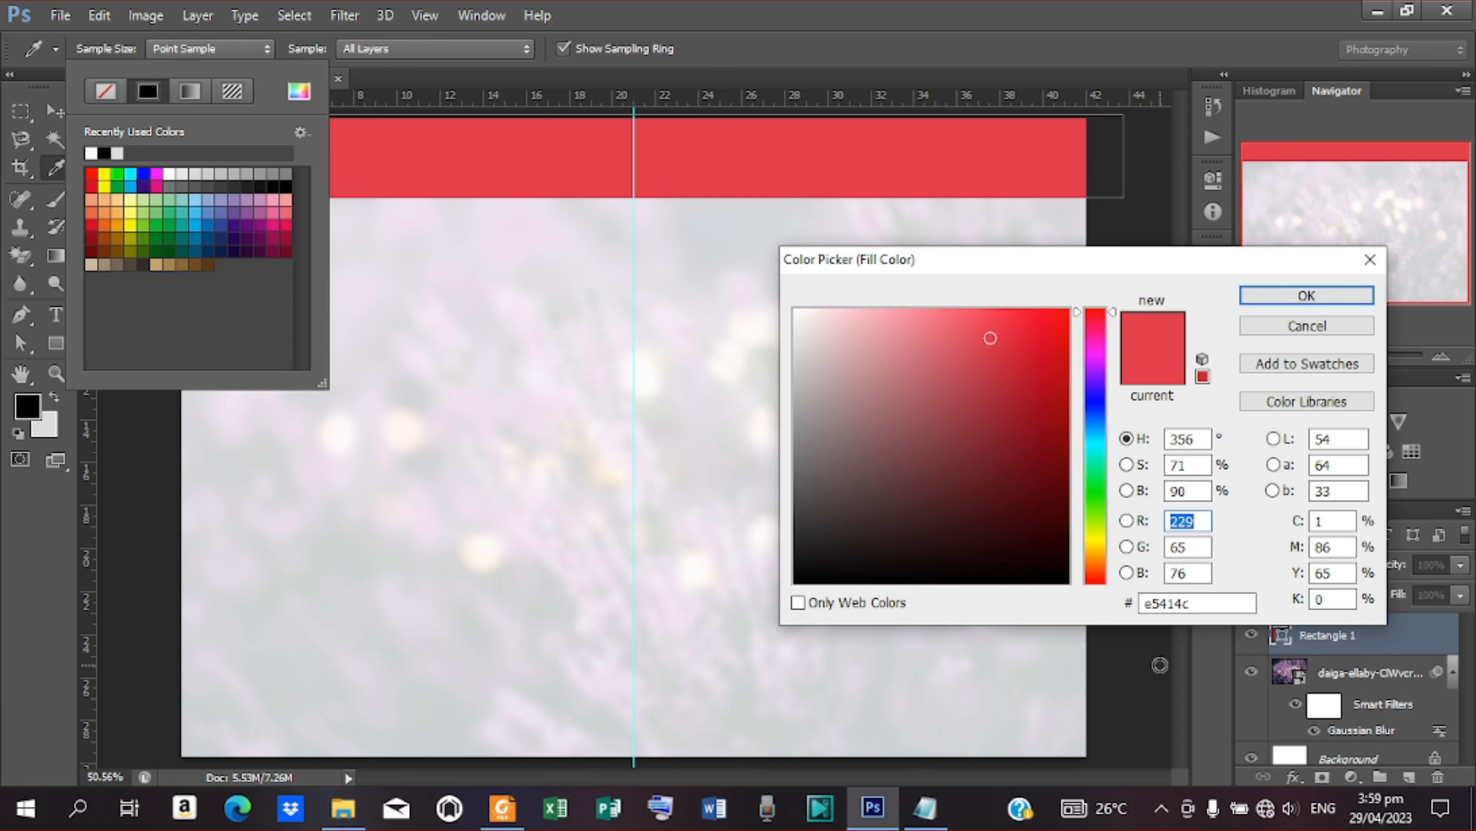
click(1303, 294)
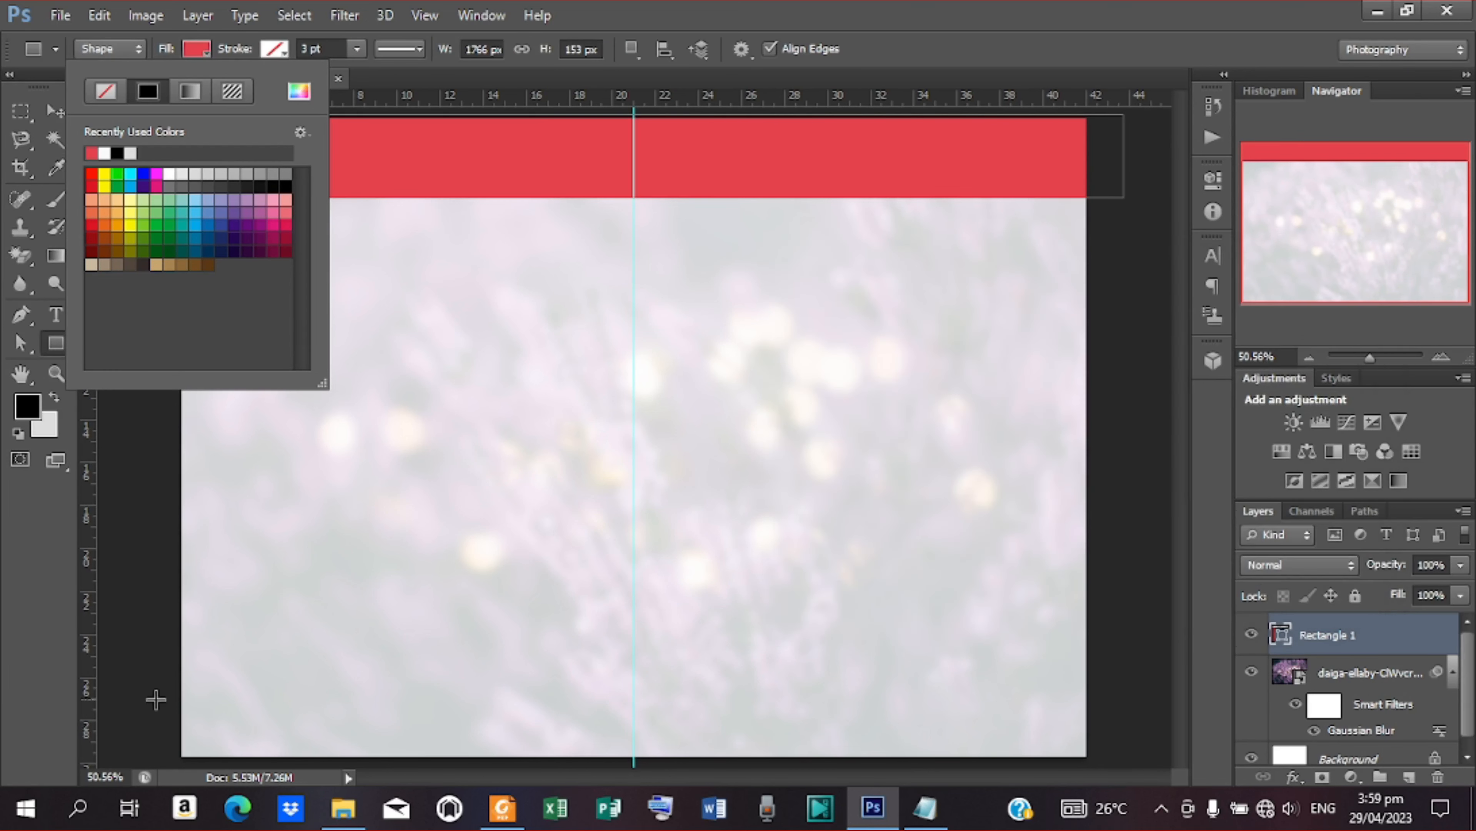
Draw a rectangle about 1787 × 232 px across the canvas's lower edge and set its fill colour to 970009
mouse_move(155, 699)
mouse_down()
mouse_move(174, 713)
mouse_move(923, 752)
mouse_move(1084, 826)
mouse_move(1134, 825)
mouse_up()
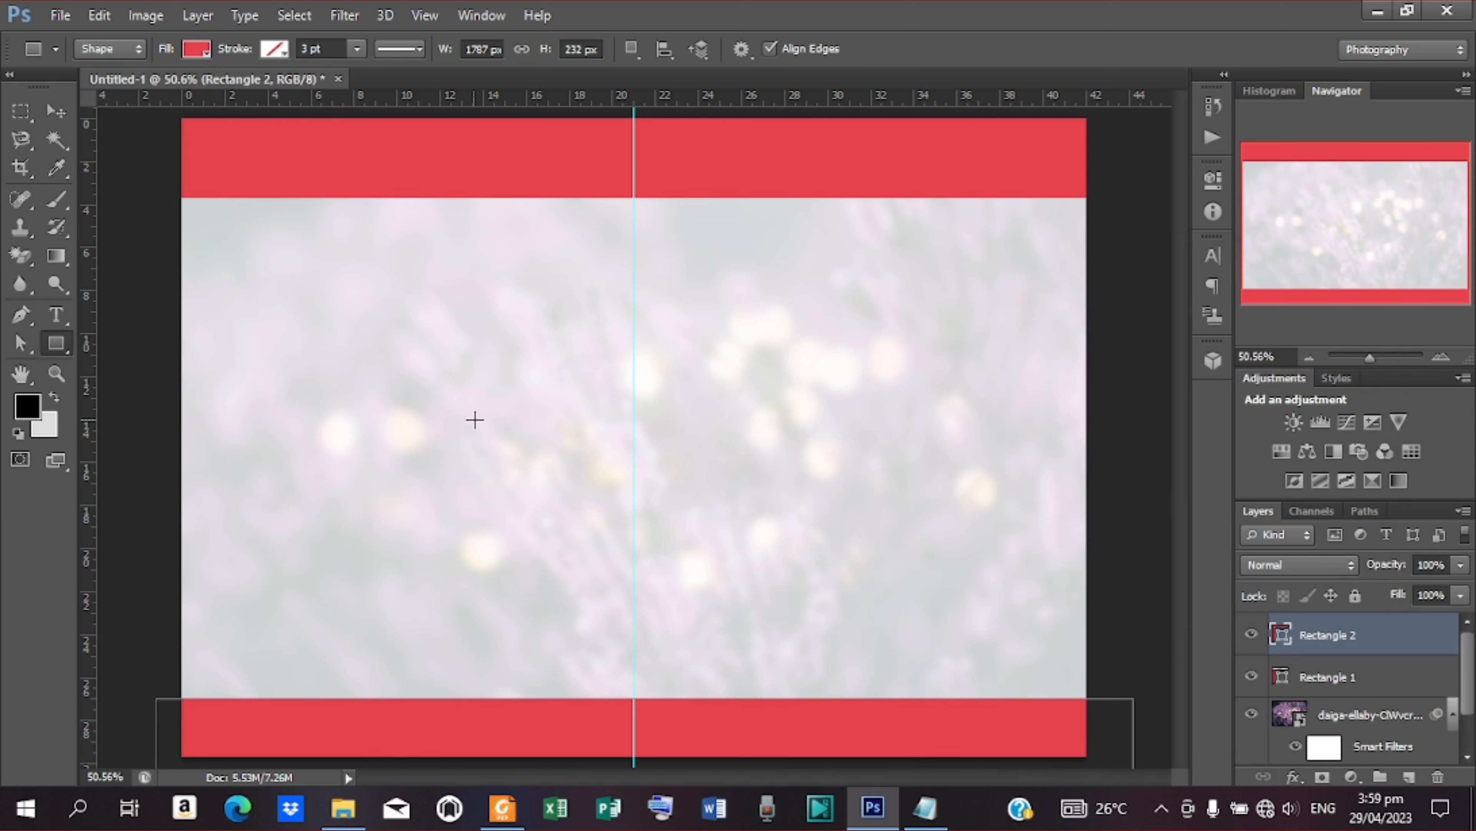
click(274, 48)
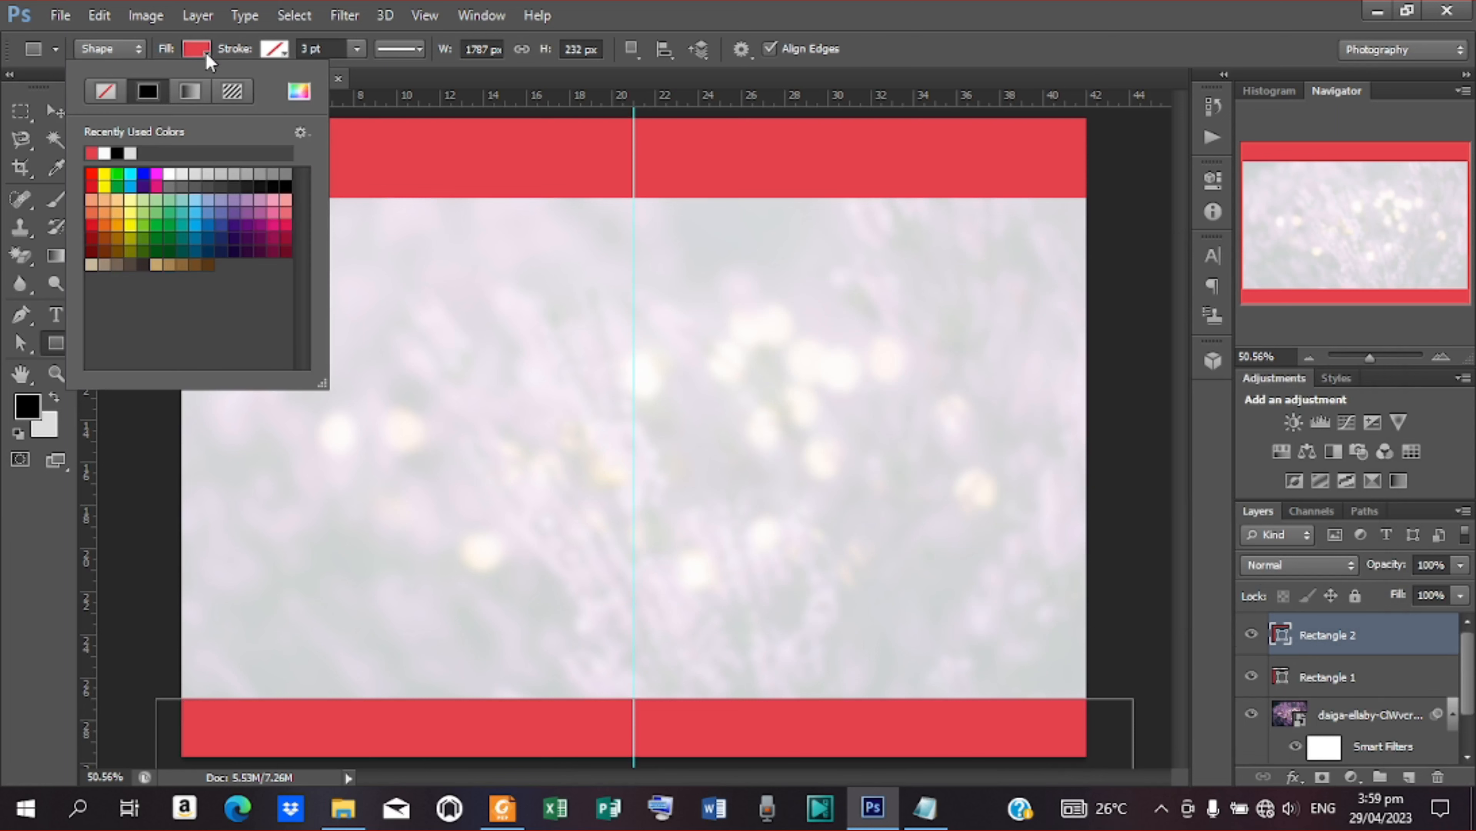
click(298, 91)
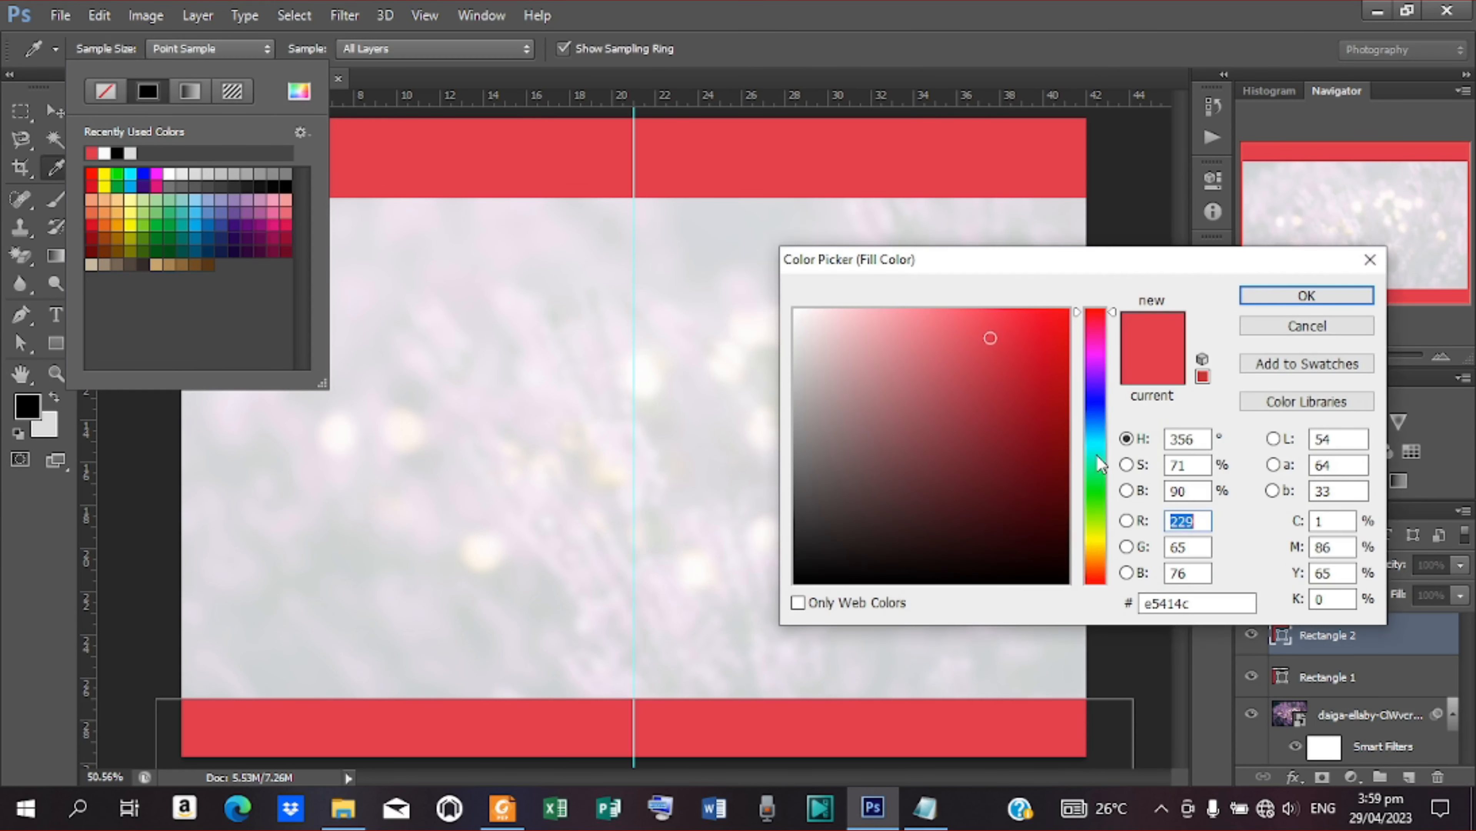
drag(1053, 383, 1088, 421)
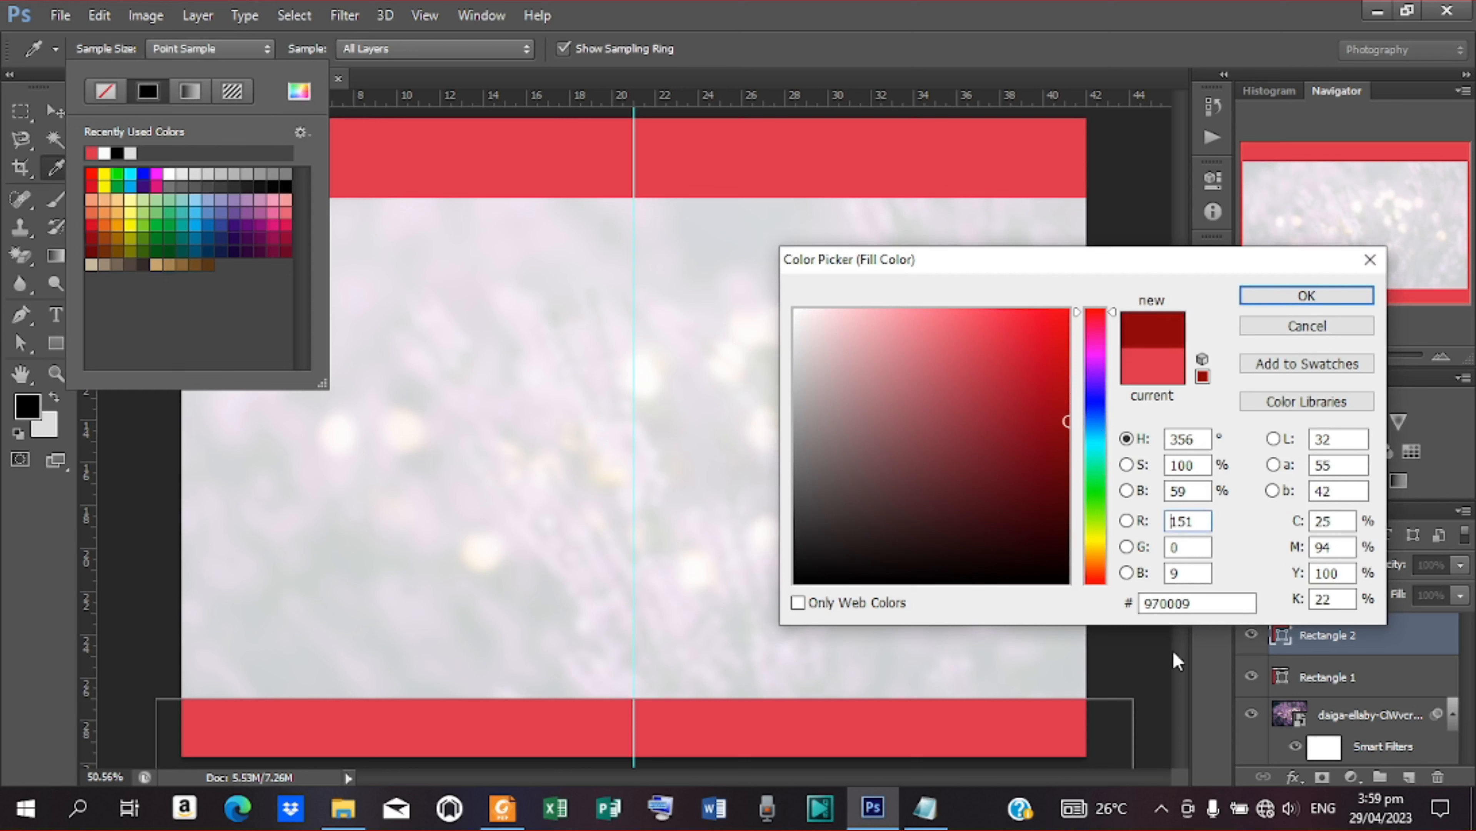
click(1308, 296)
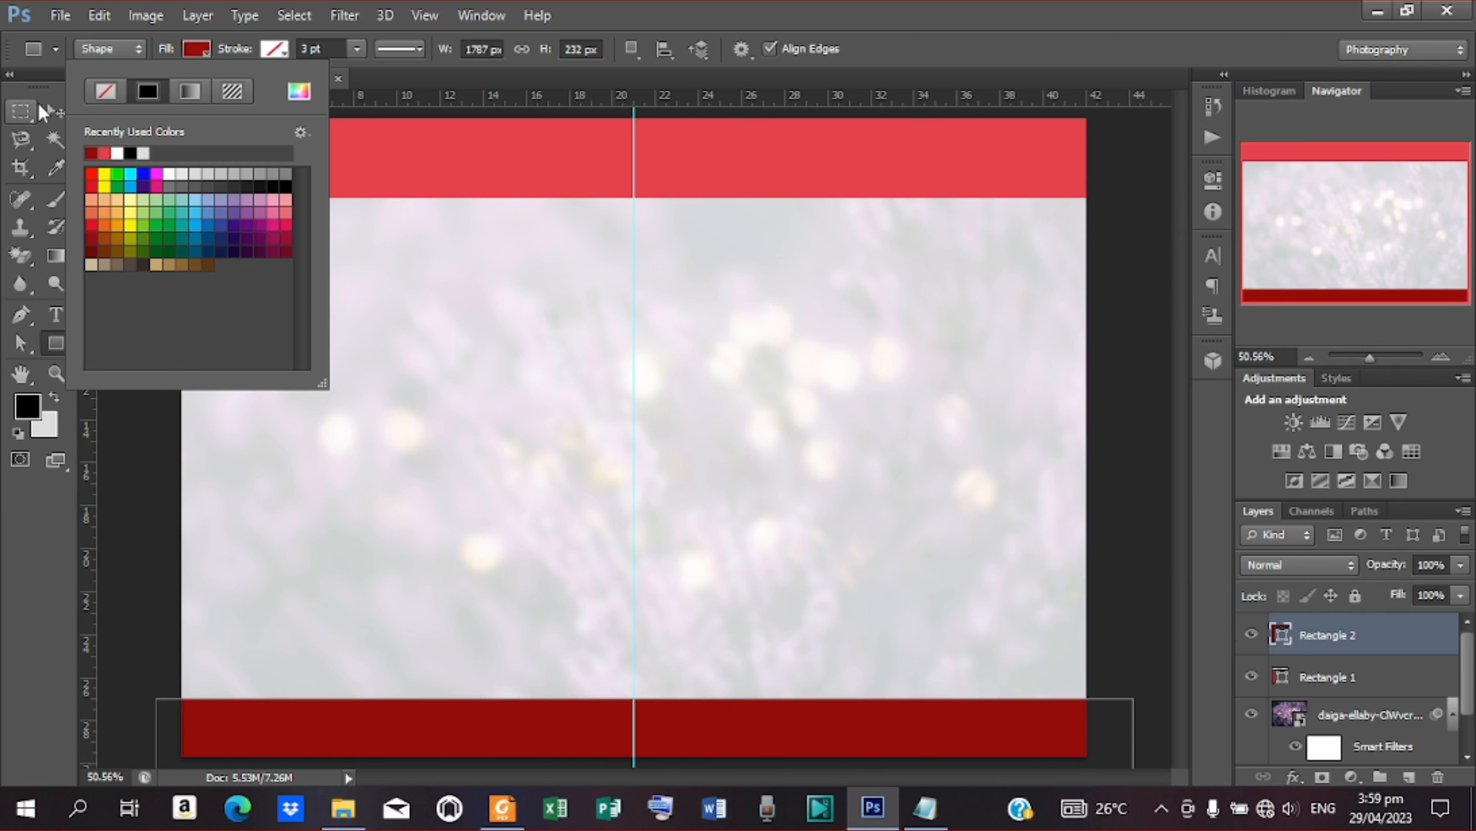
Nudge the dark red rectangle slightly downward so that a thinner band covers the canvas's lower edge, and deselect it
click(39, 105)
click(40, 103)
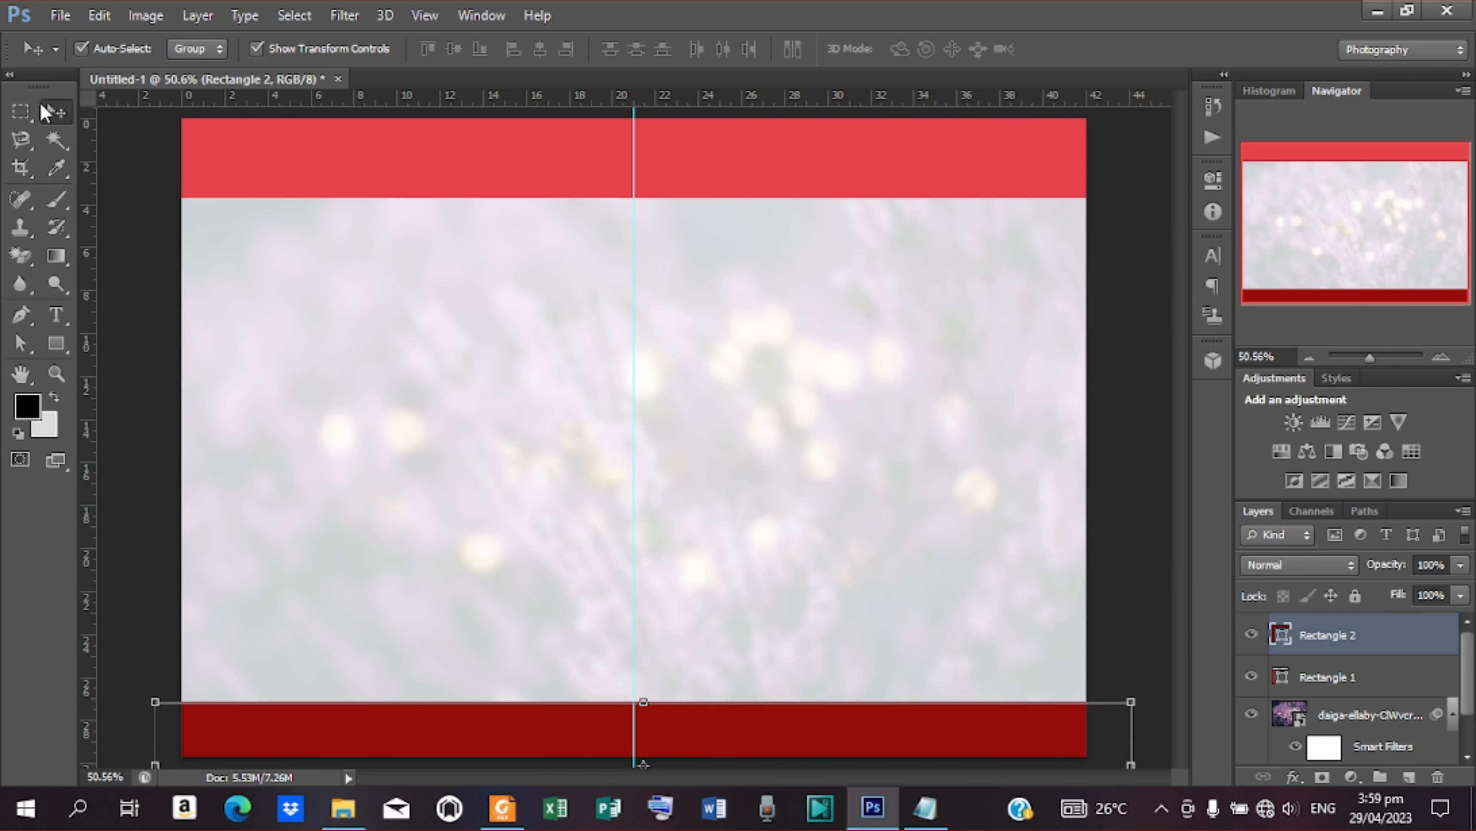
key(Down)
key(Down)
key(Down)
key(Down)
key(Down)
key(Down)
key(Down)
key(Down)
key(Down)
key(Down)
key(Down)
key(Down)
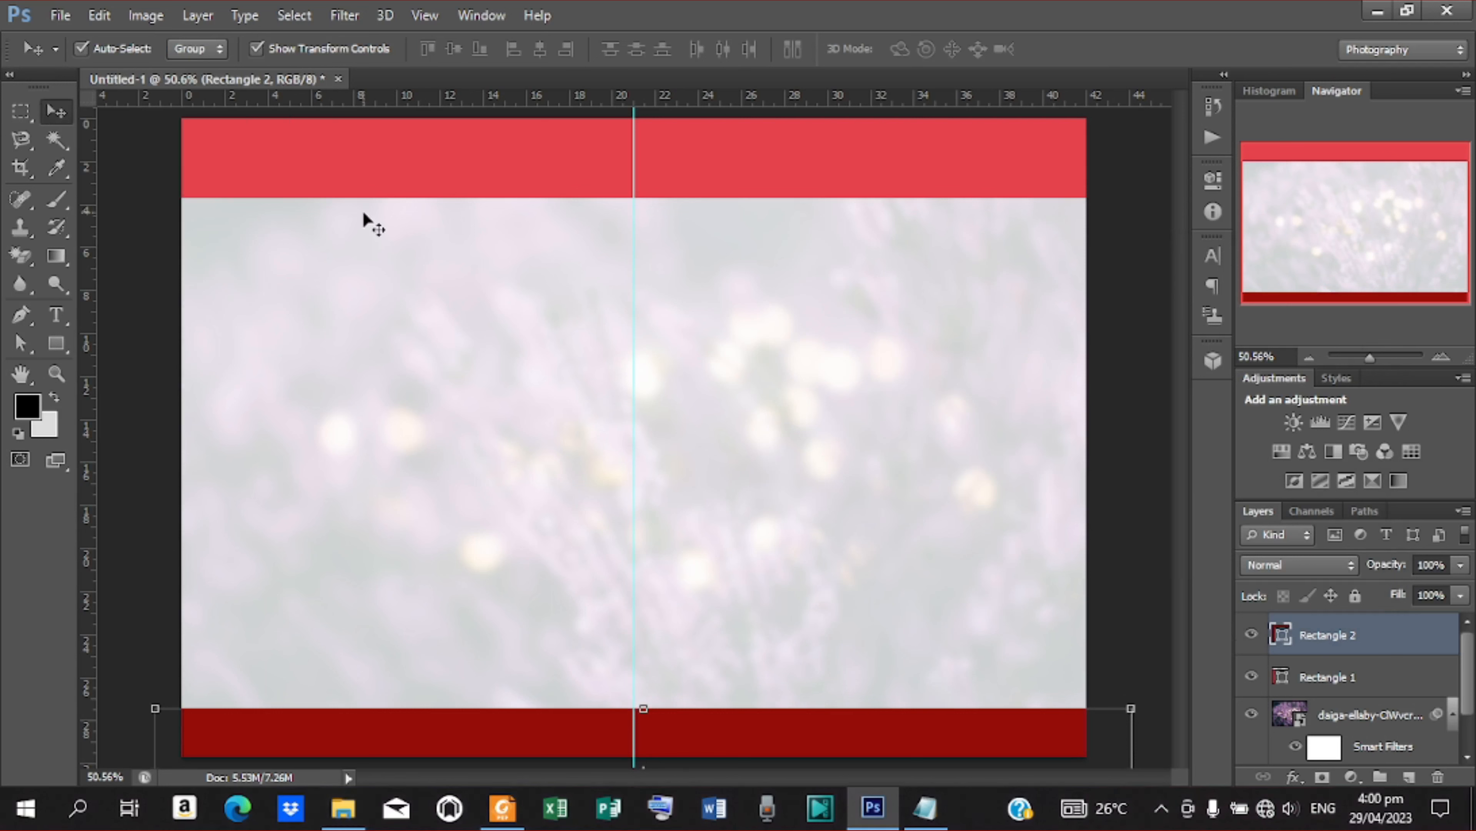
click(1160, 317)
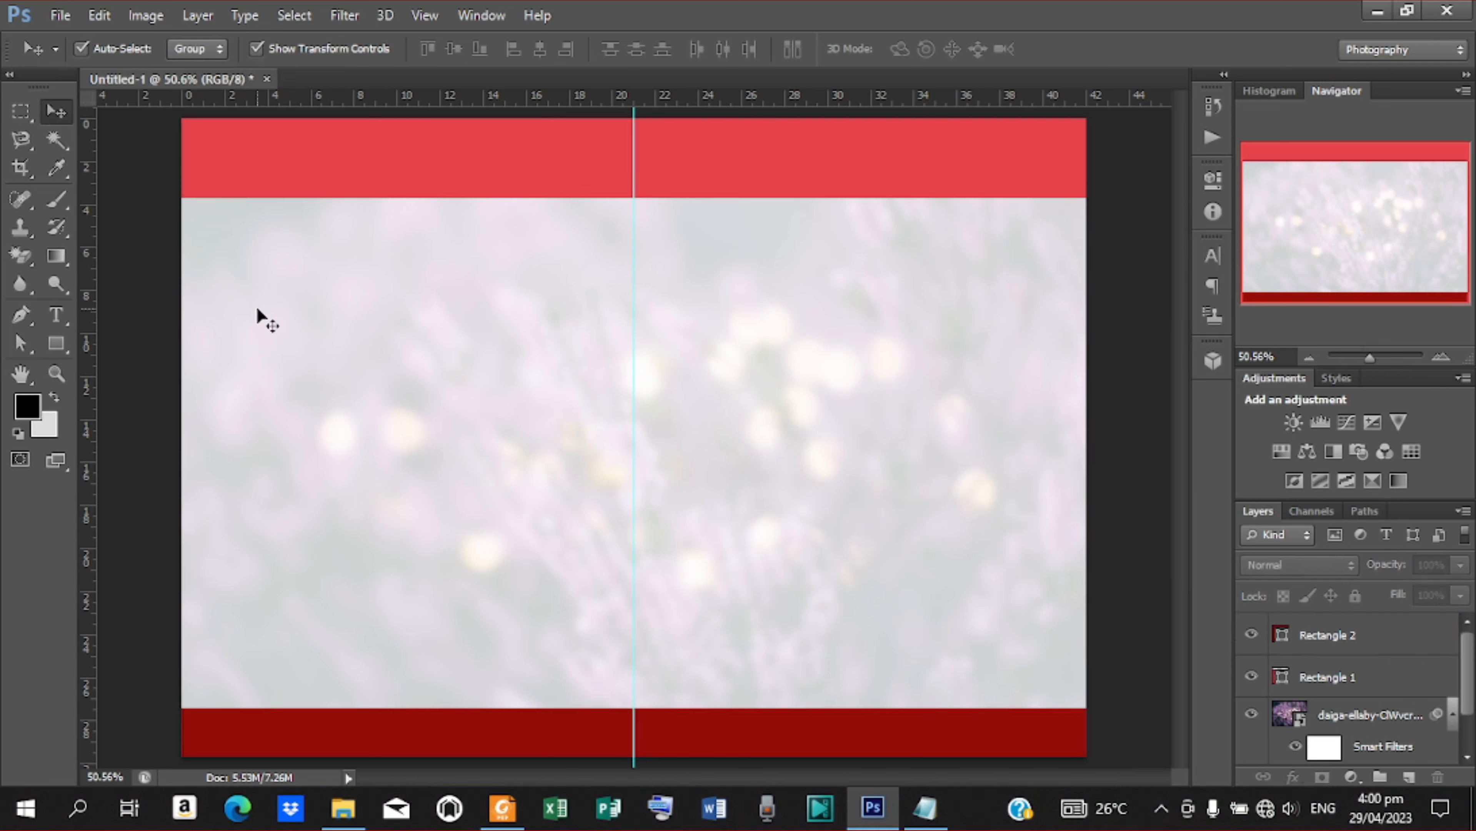
Place the dark cloudy mountain photo directly above the upper red rectangle's layer
click(390, 179)
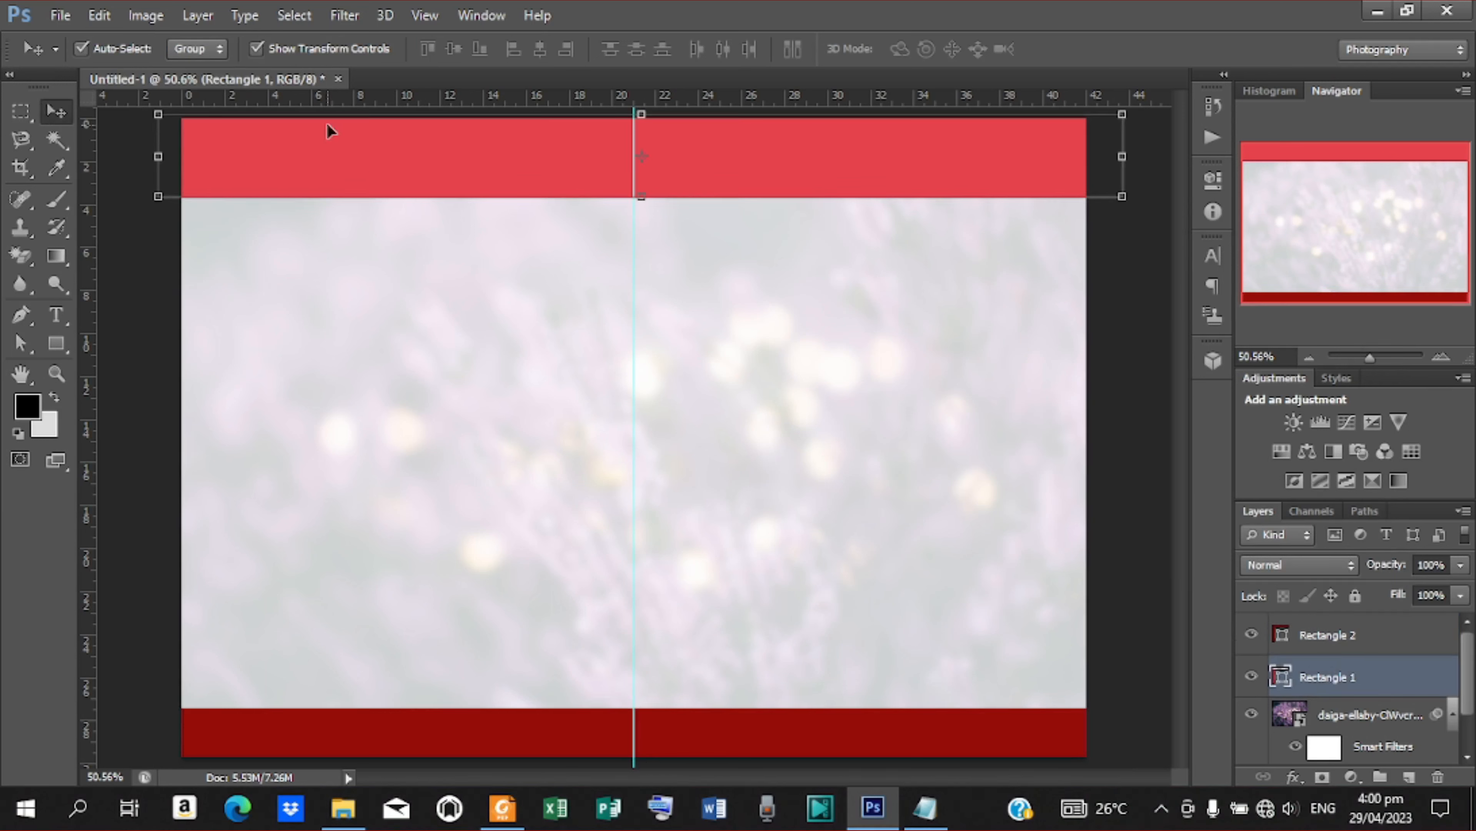
click(59, 15)
click(157, 362)
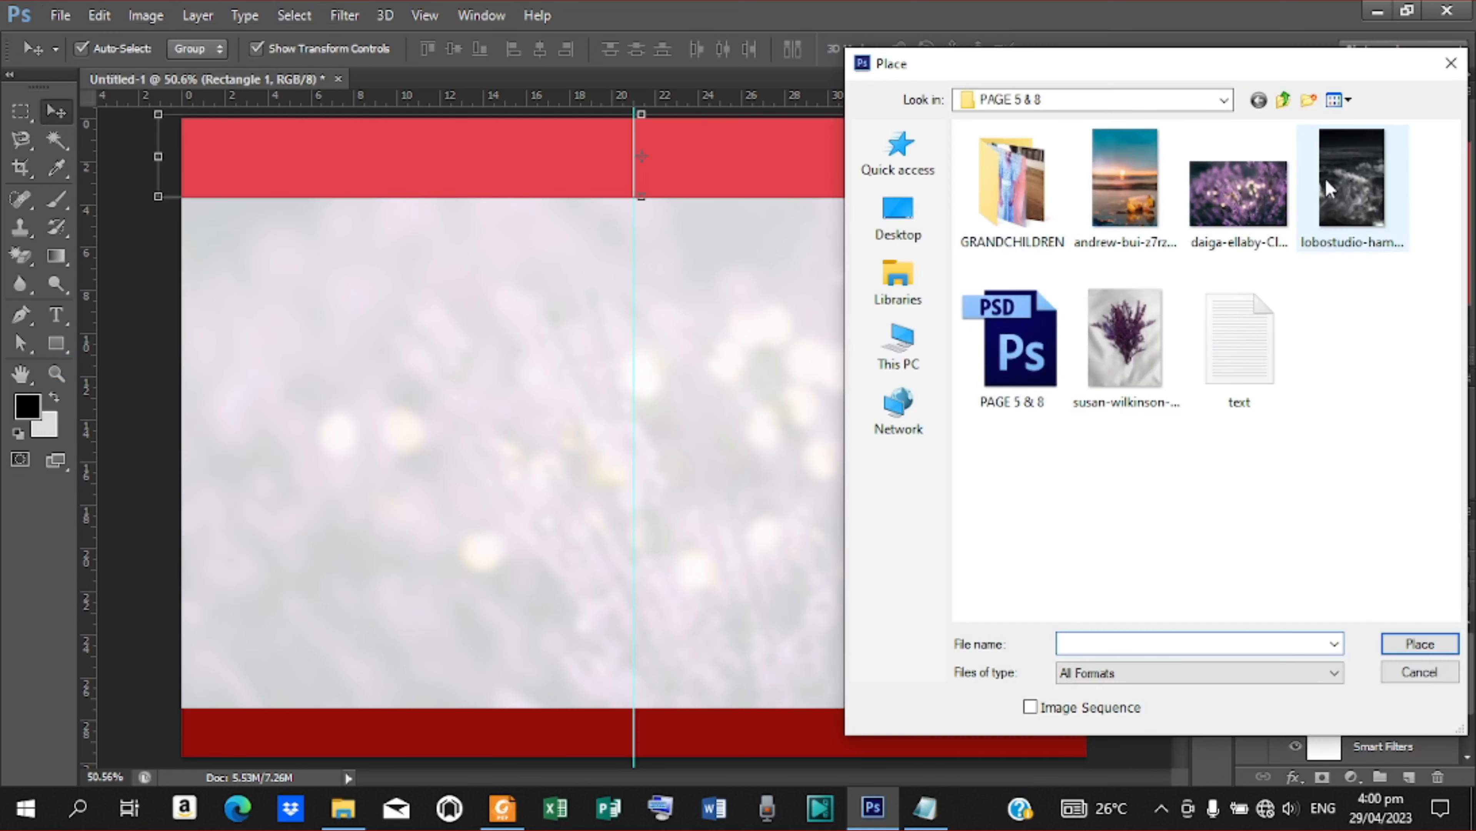
click(1343, 172)
click(1420, 644)
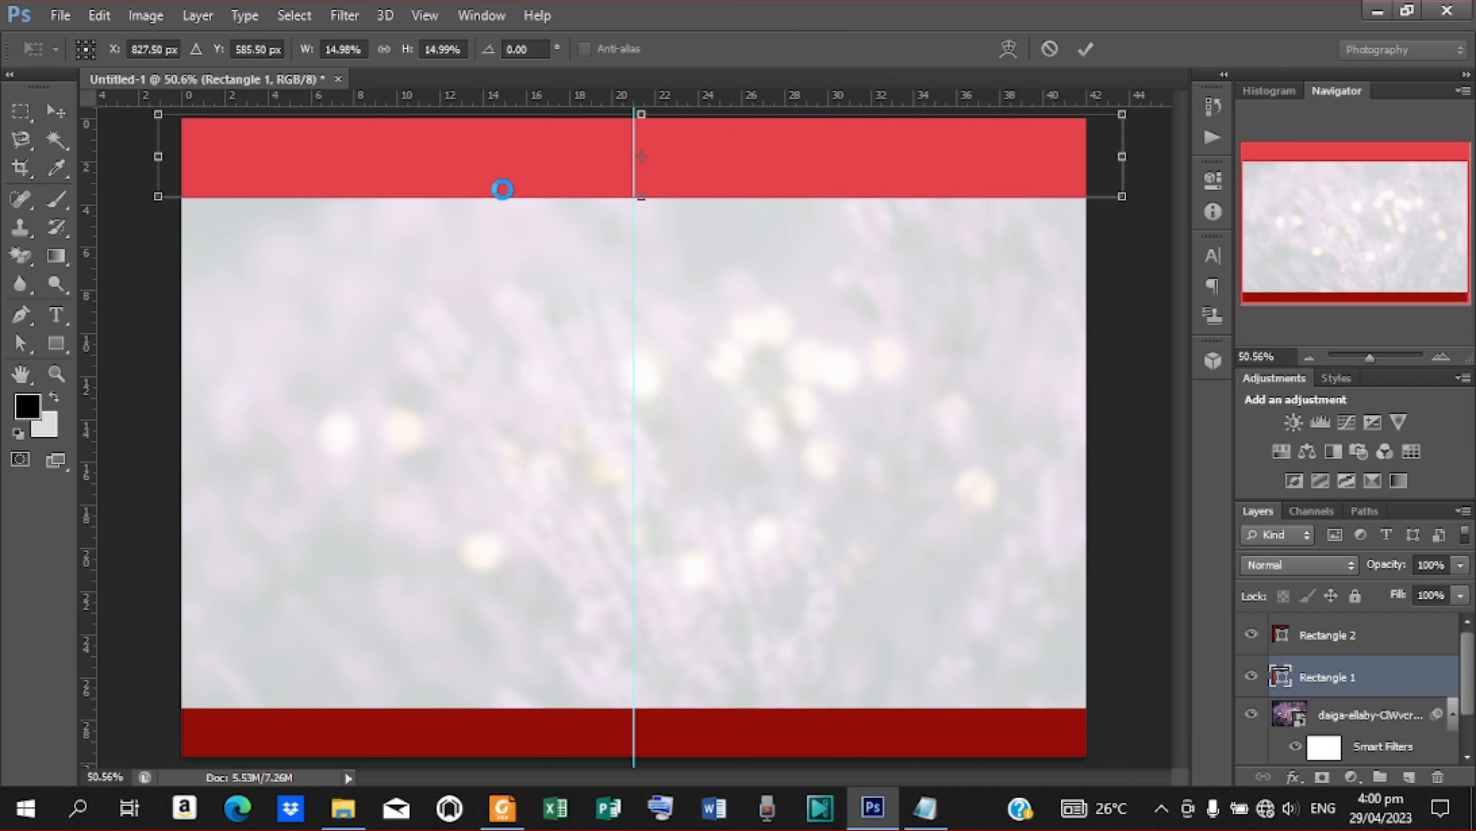
Stretch the mountain photo horizontally to 34.37% so it spans the canvas, and move it up over the upper red band
drag(845, 439, 1131, 440)
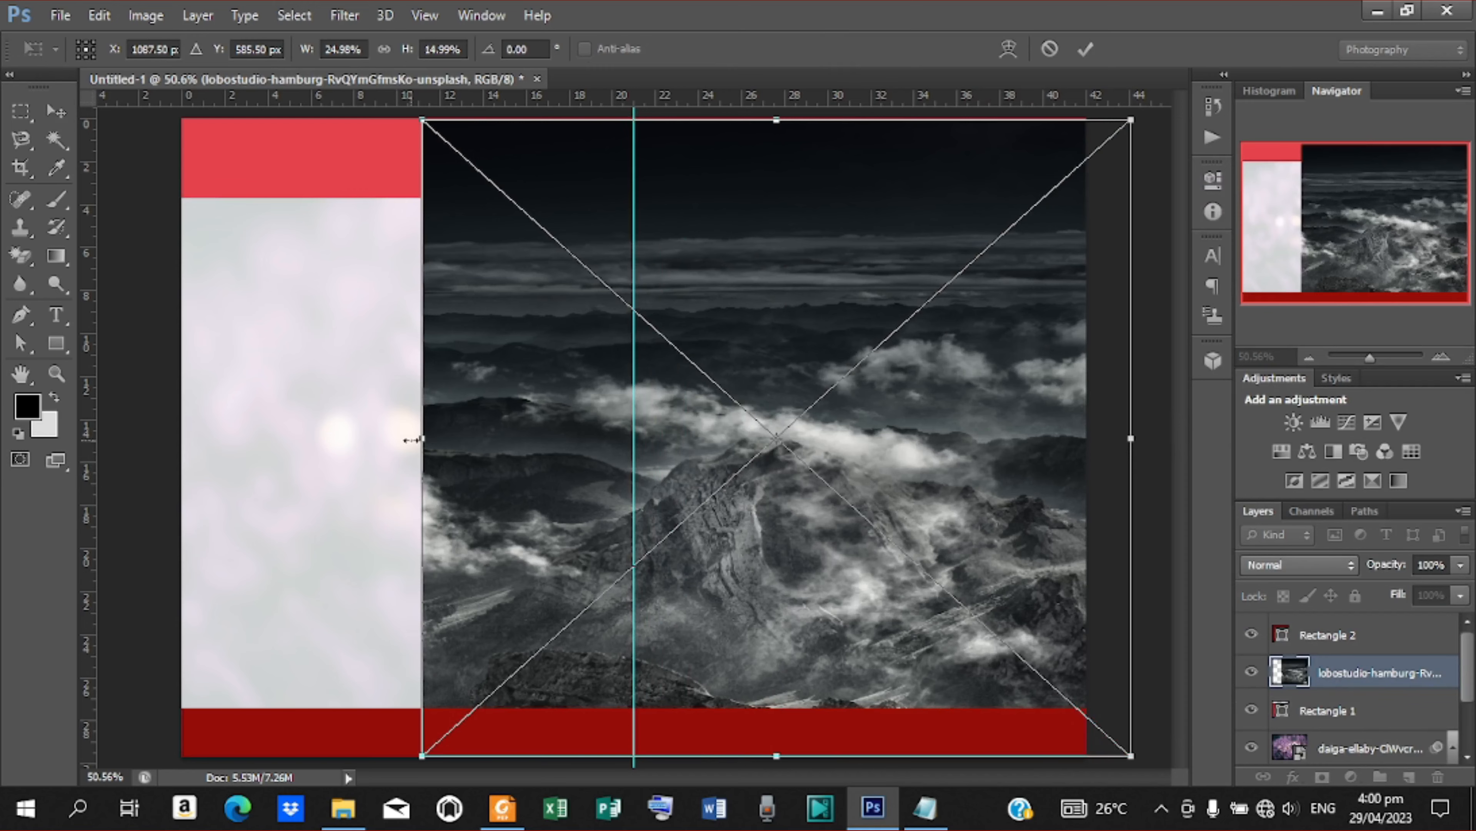
drag(412, 440, 155, 433)
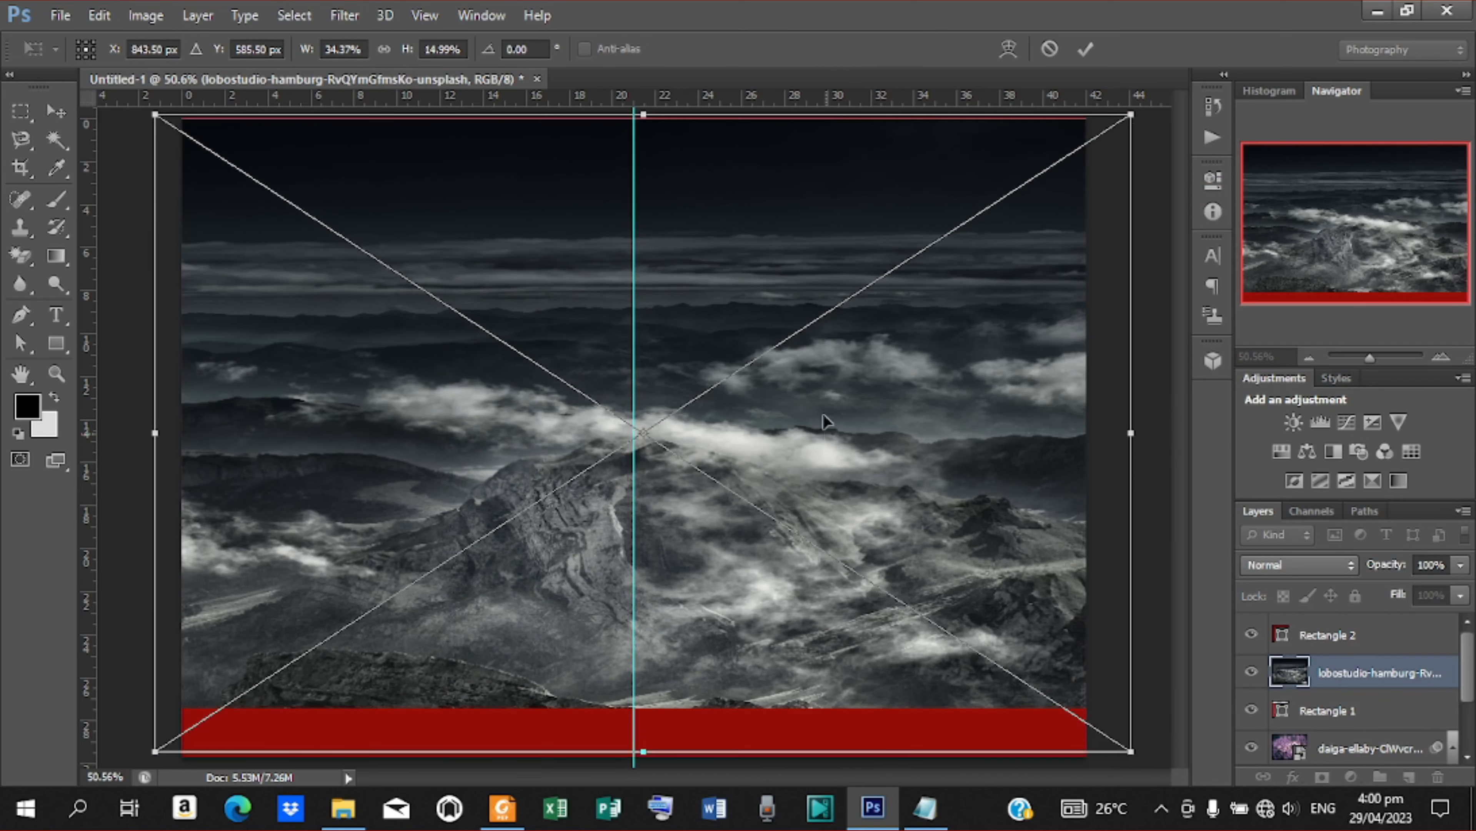
drag(823, 414, 815, 124)
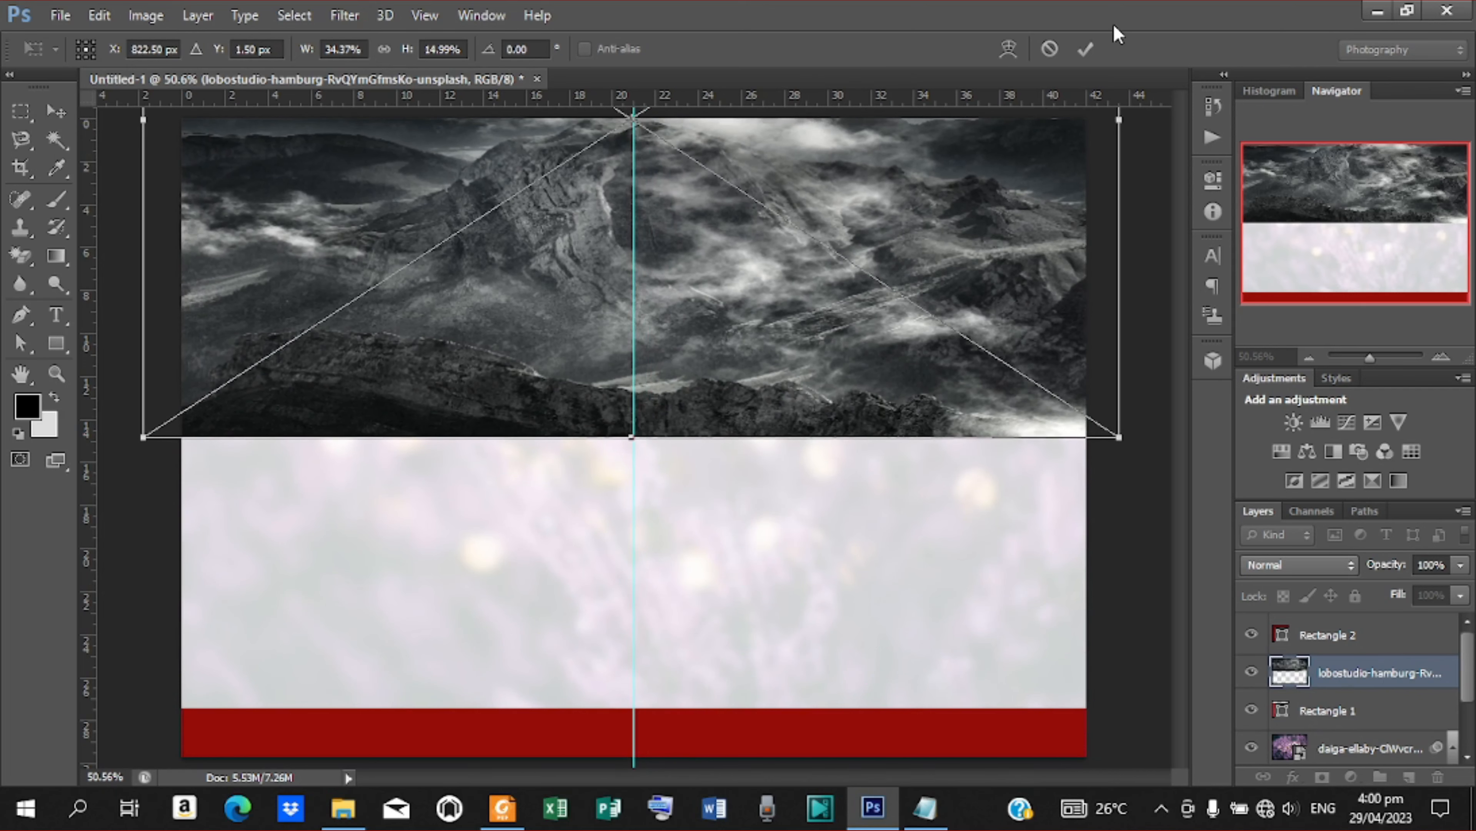
click(1086, 49)
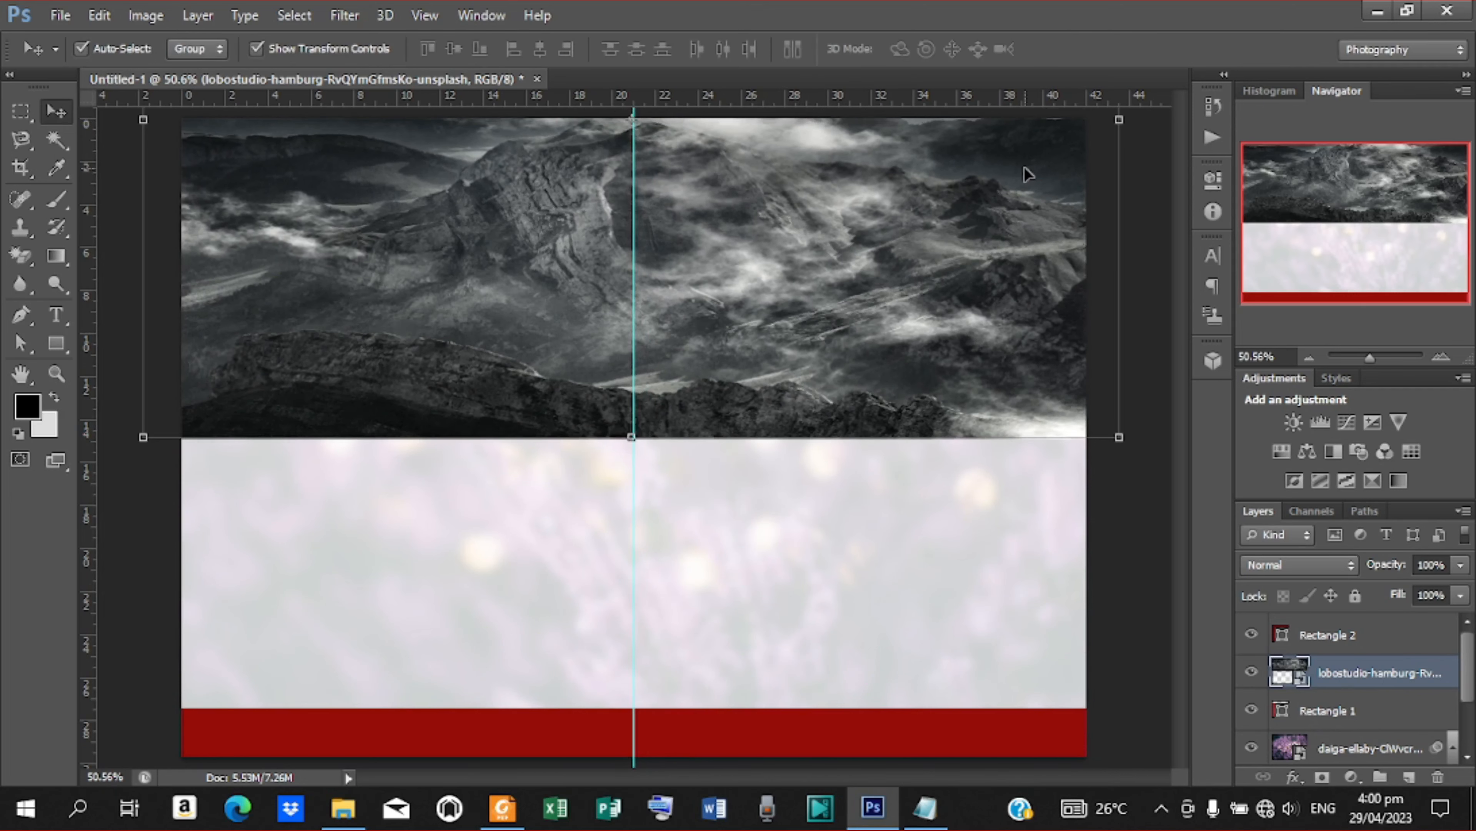
Clip the mountain photo to the upper red rectangle and blend it in Overlay mode at 69% opacity
right_click(1356, 675)
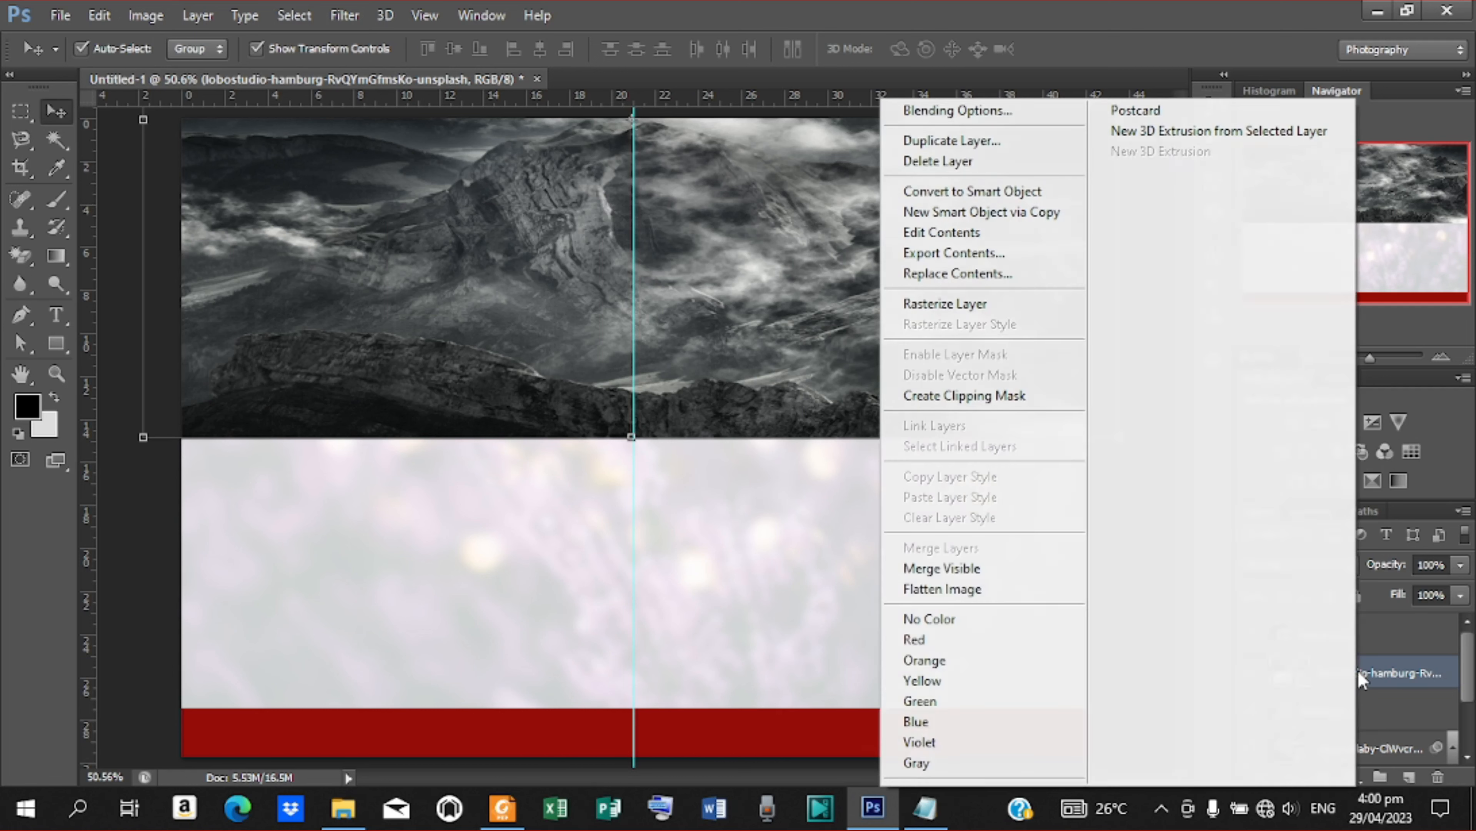
click(951, 403)
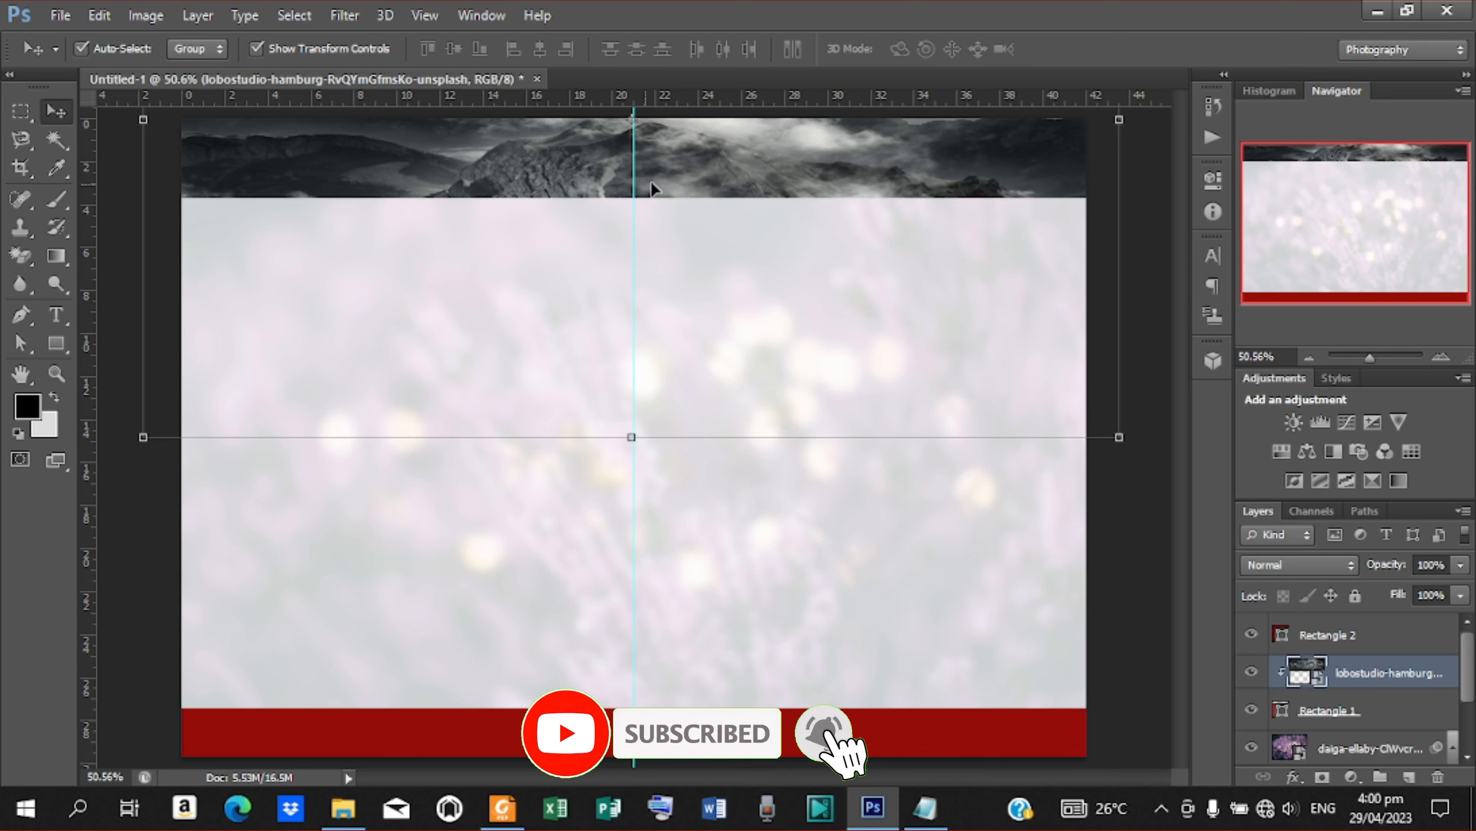
click(1353, 574)
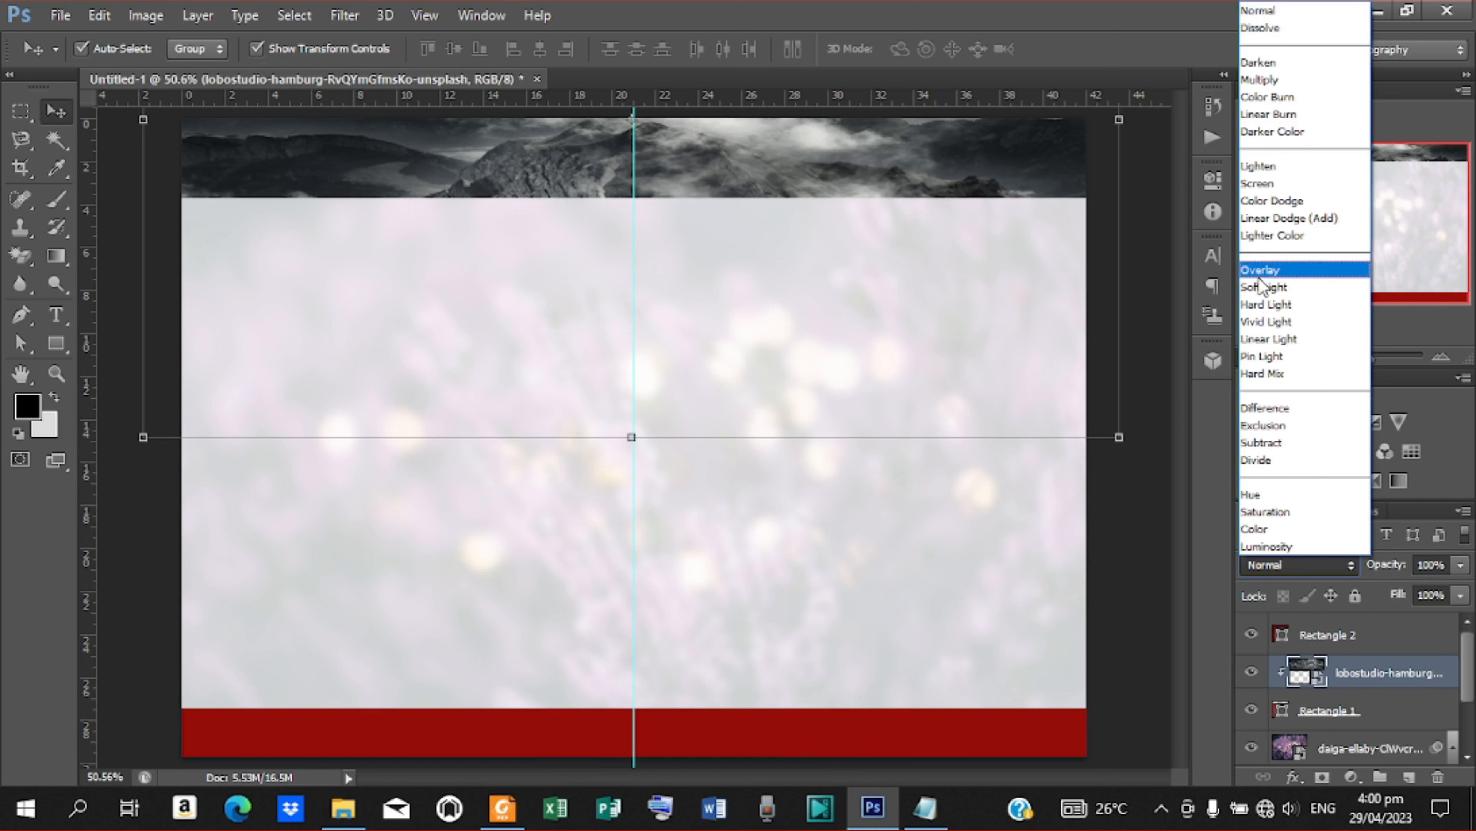
click(1258, 270)
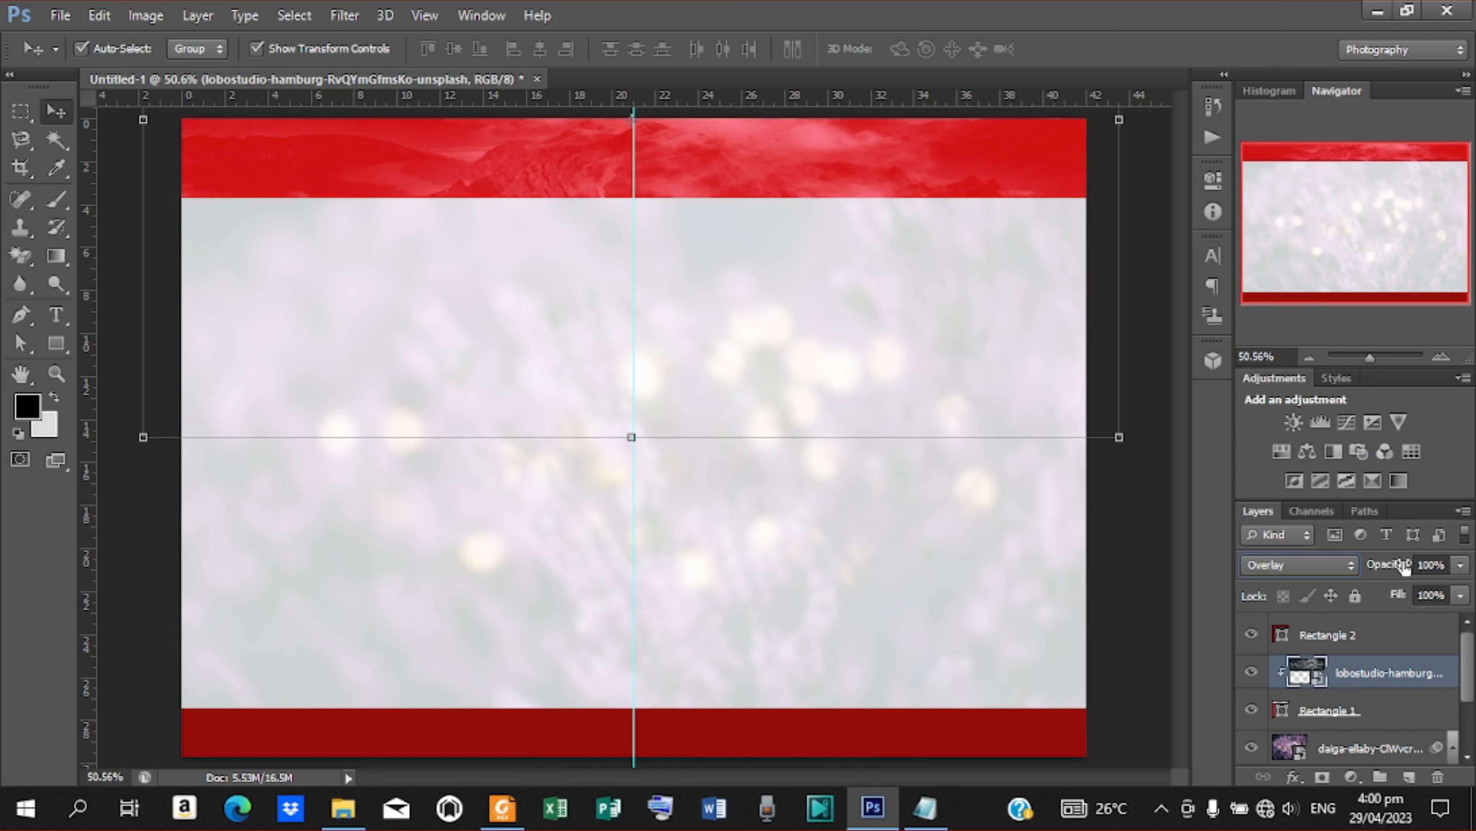
drag(1401, 568, 1365, 572)
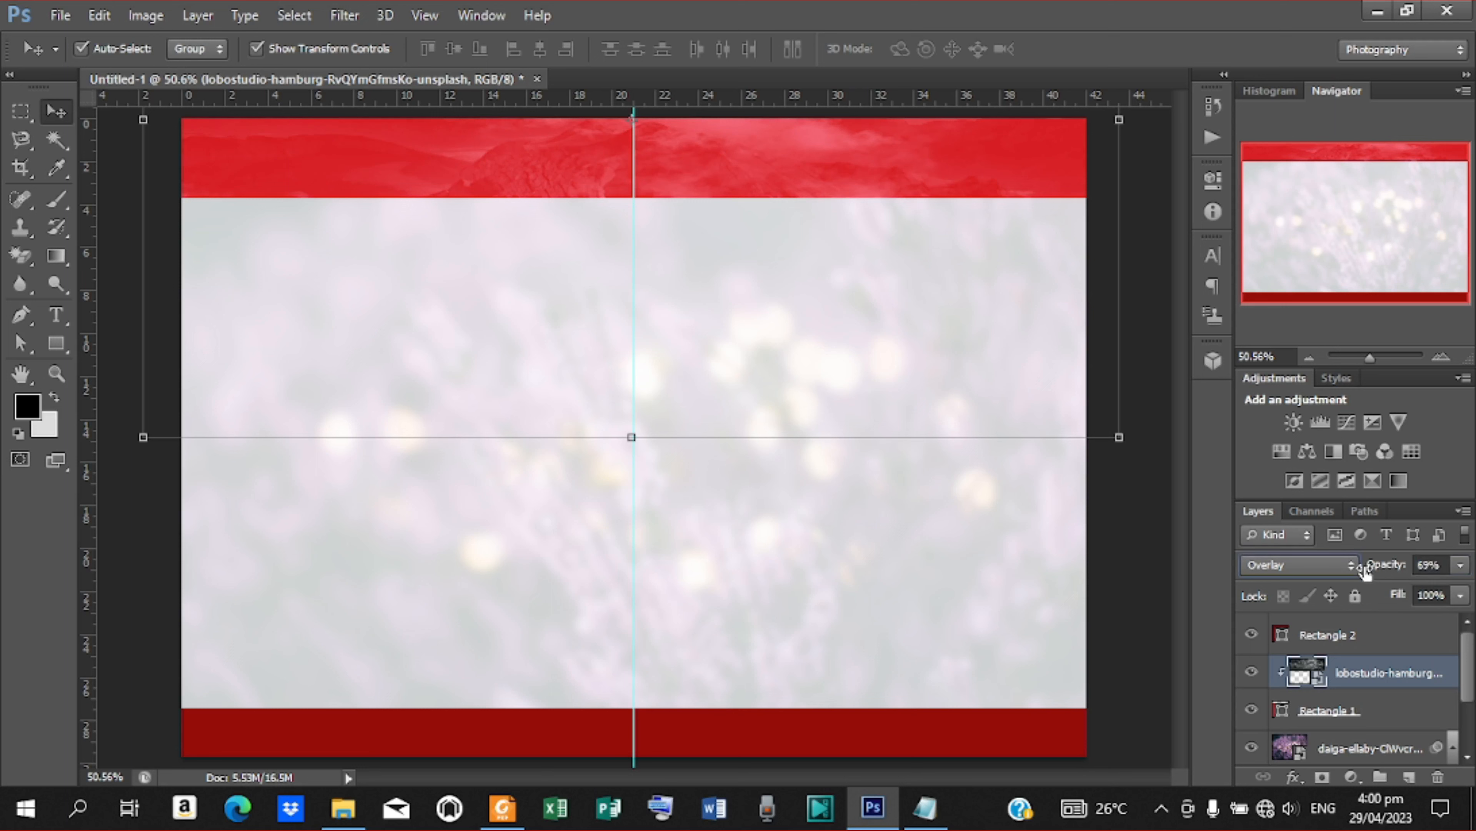
click(1133, 524)
Place the photo of the purple flower bouquet on white cloth directly above the lower dark red rectangle's layer
click(750, 724)
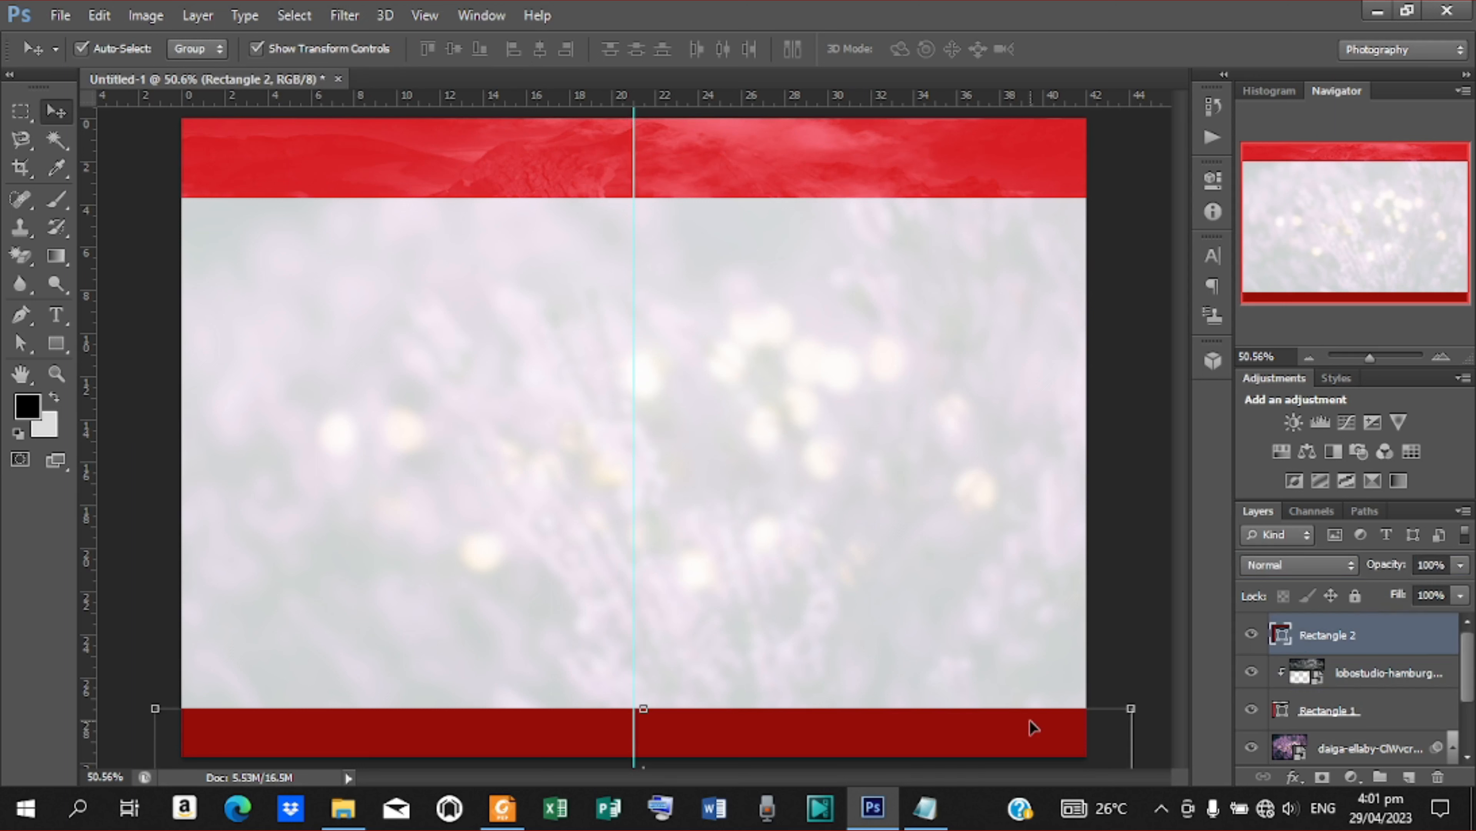
click(60, 15)
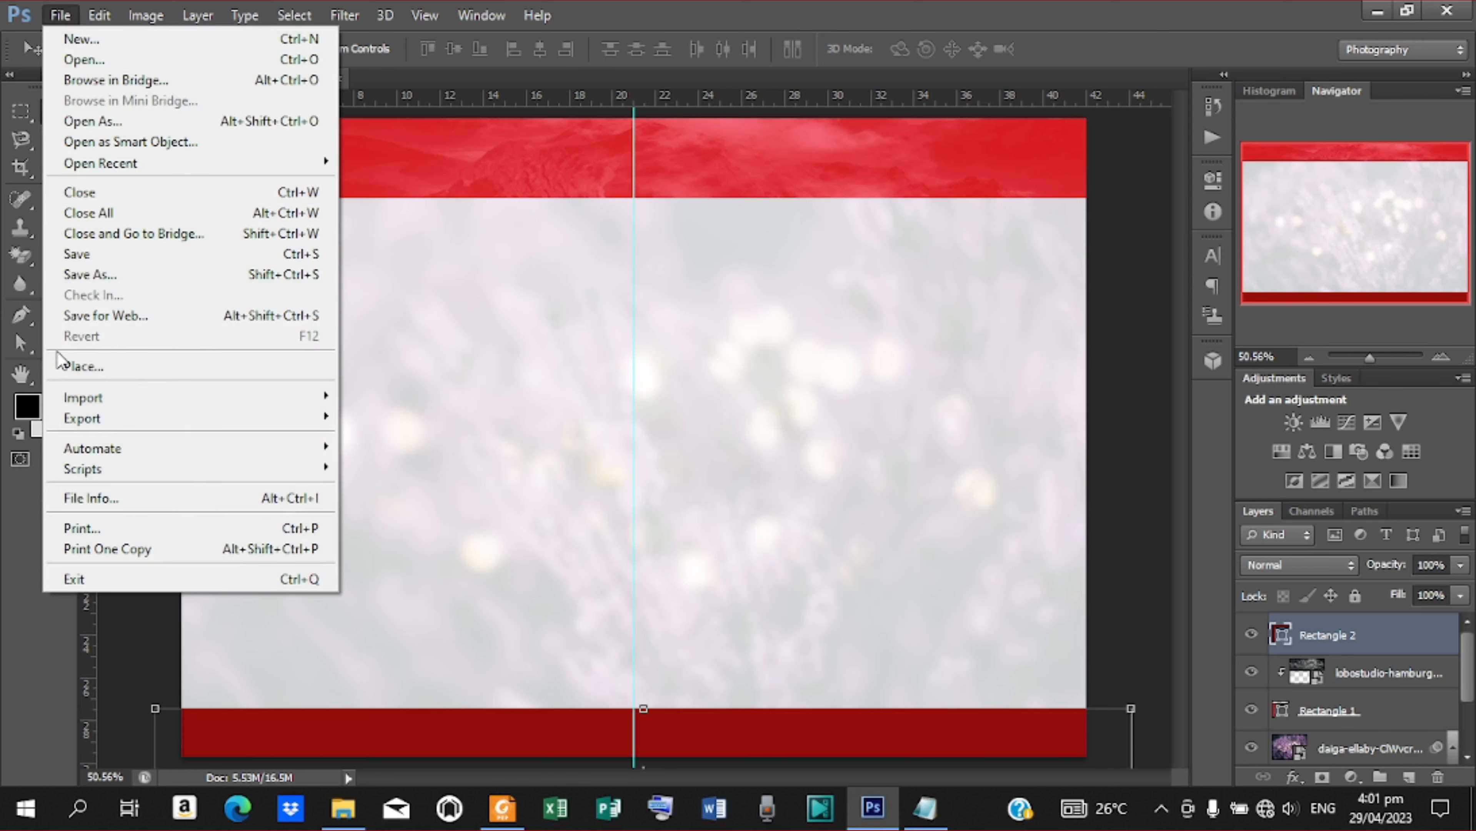
click(66, 366)
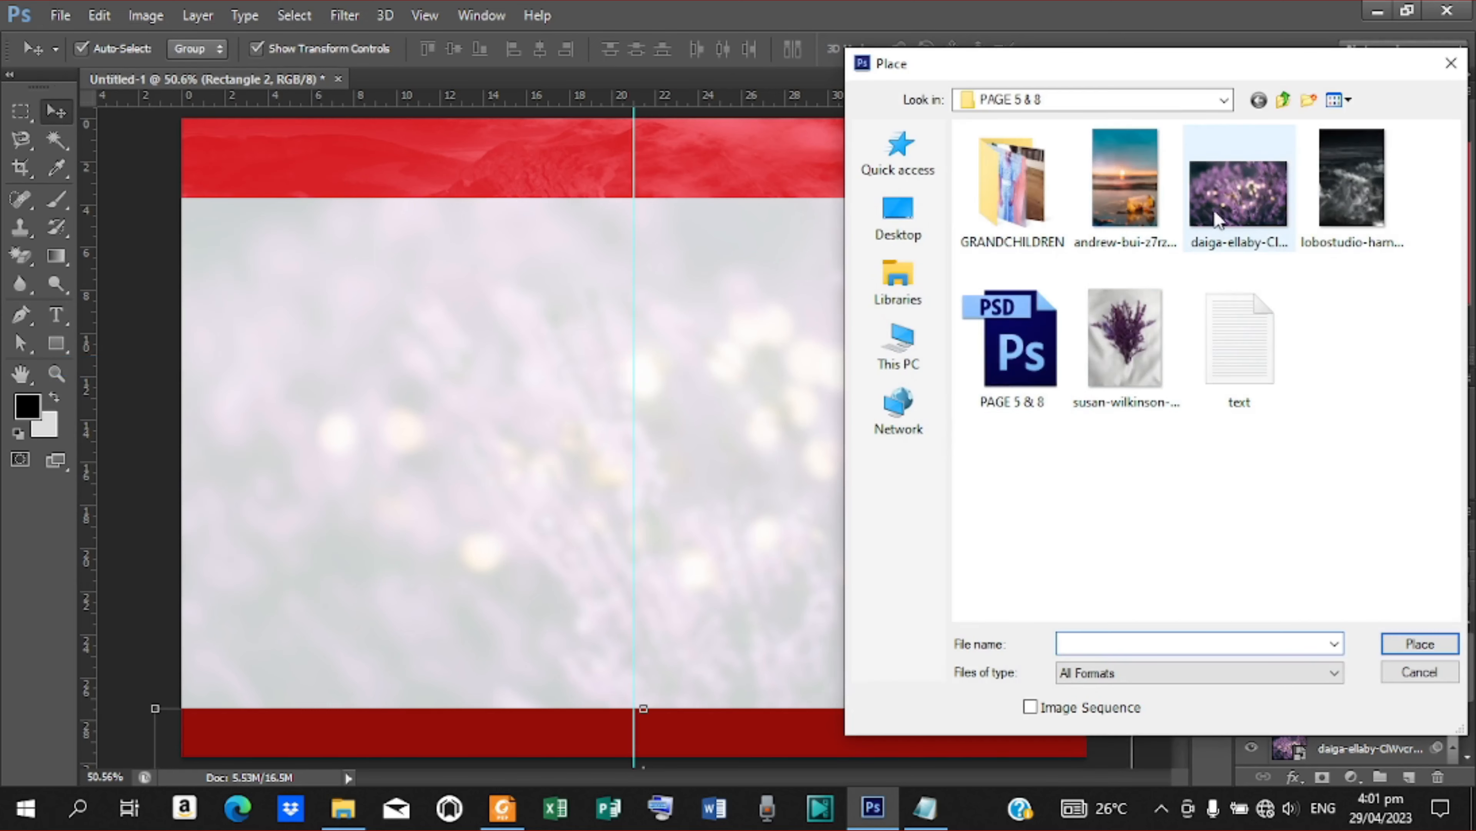
click(1131, 343)
click(1420, 644)
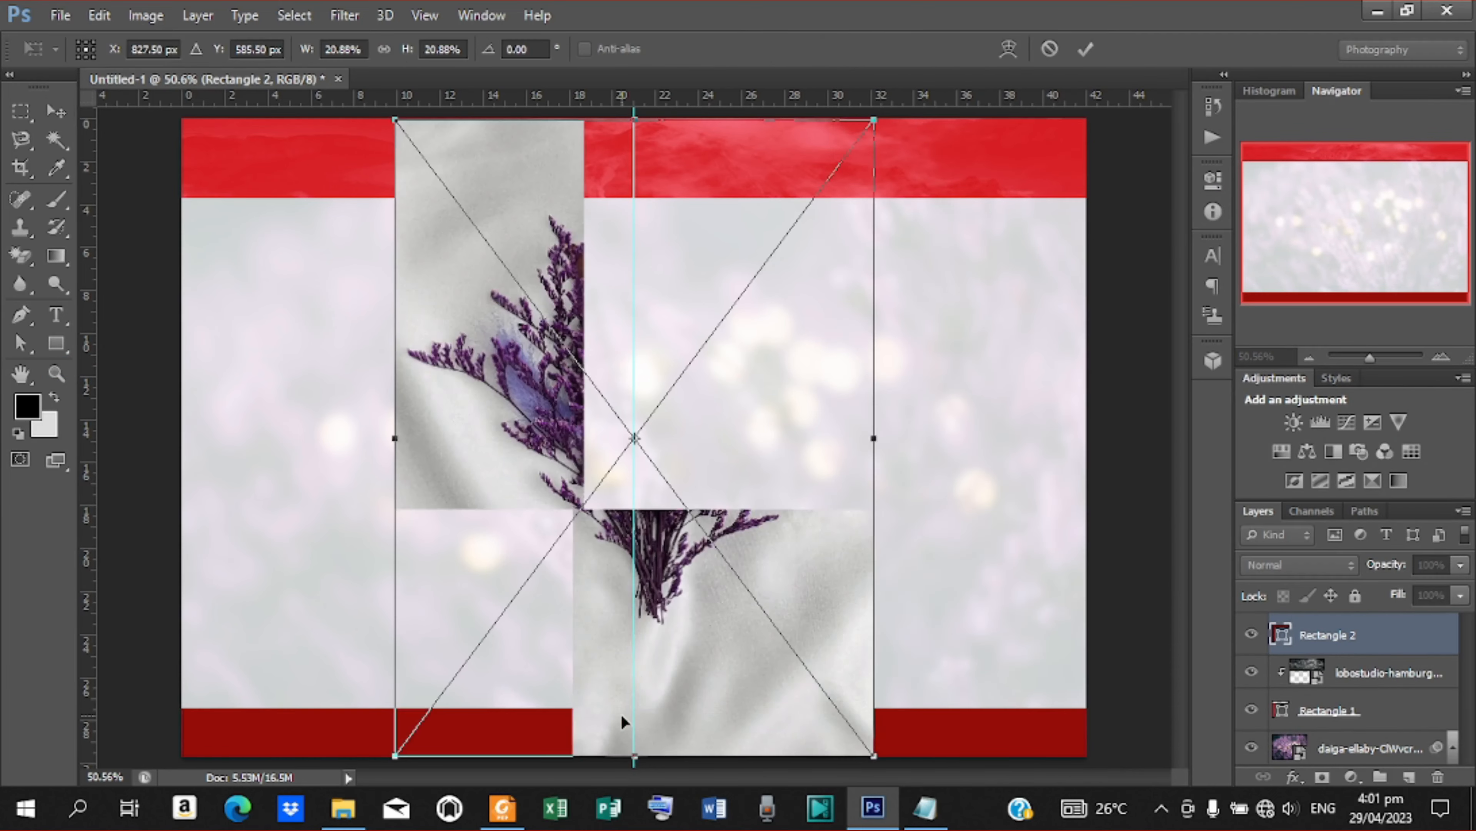
Move the bouquet photo down over the lower band and stretch it horizontally past both sides of the canvas
drag(689, 473, 702, 788)
drag(890, 738, 1105, 738)
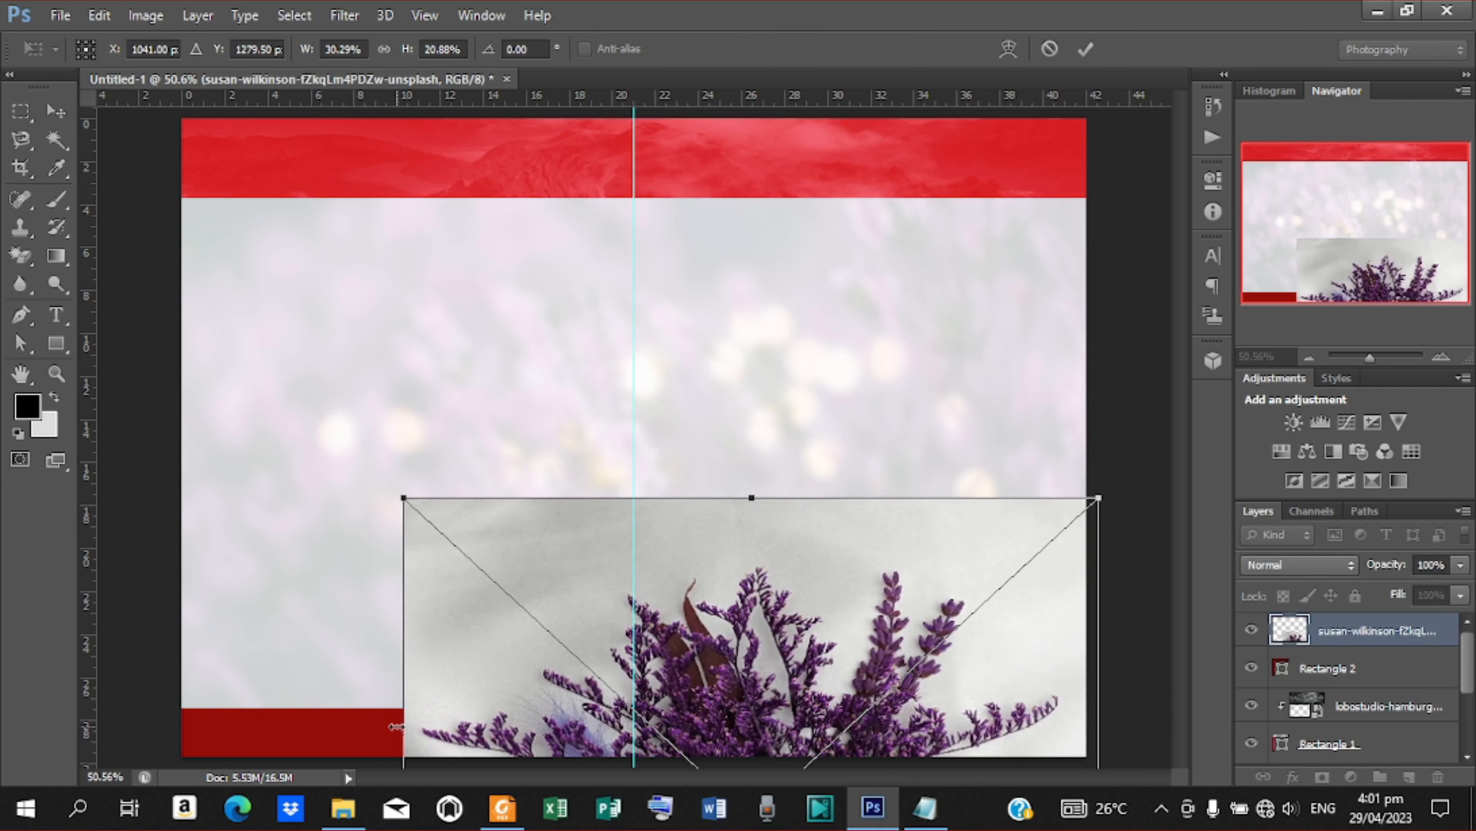
drag(403, 726, 160, 715)
click(1085, 49)
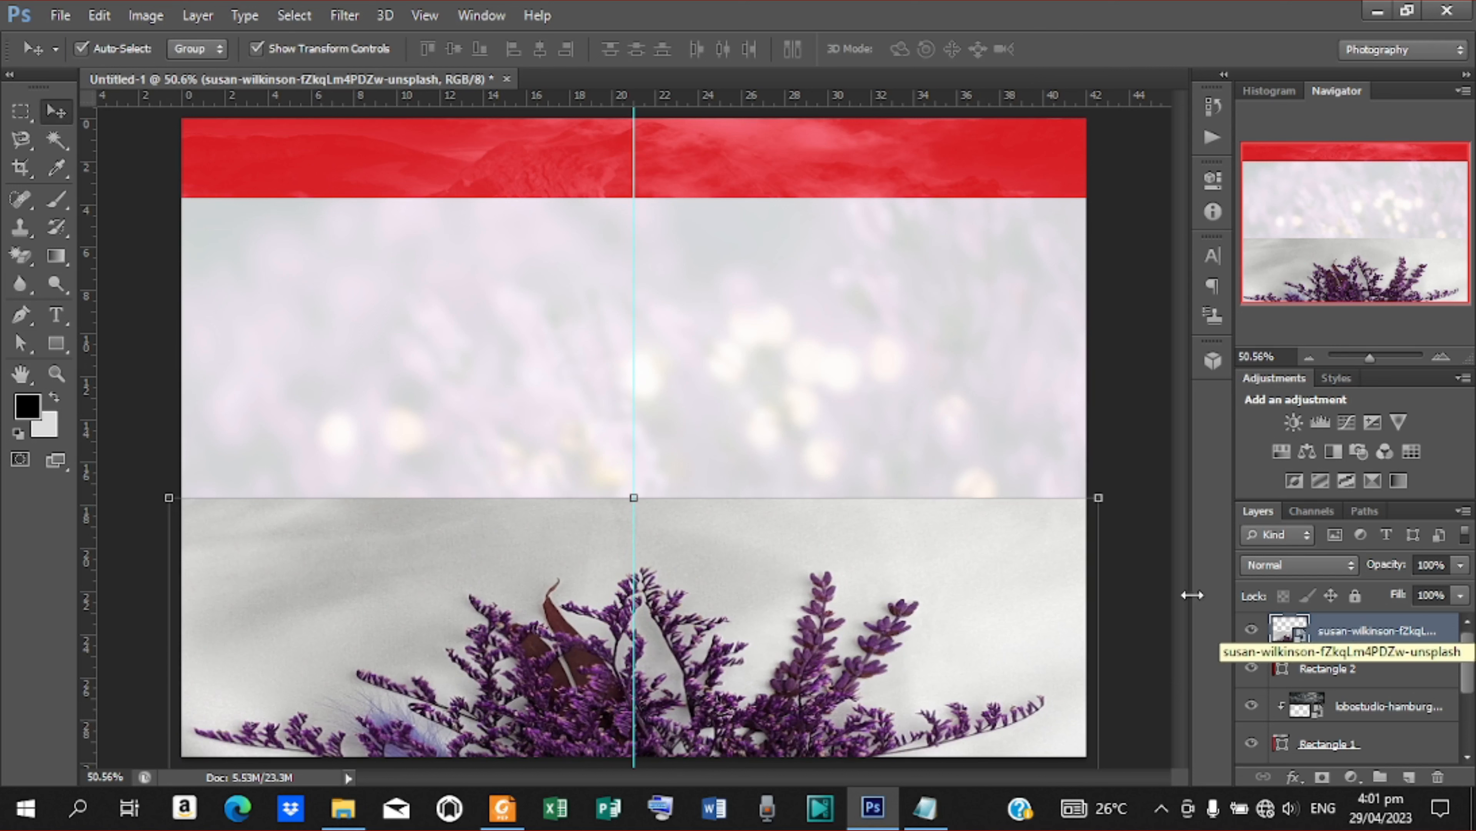
Hide the bouquet layer to check the dark red rectangle beneath it, and show the layer again
click(1323, 669)
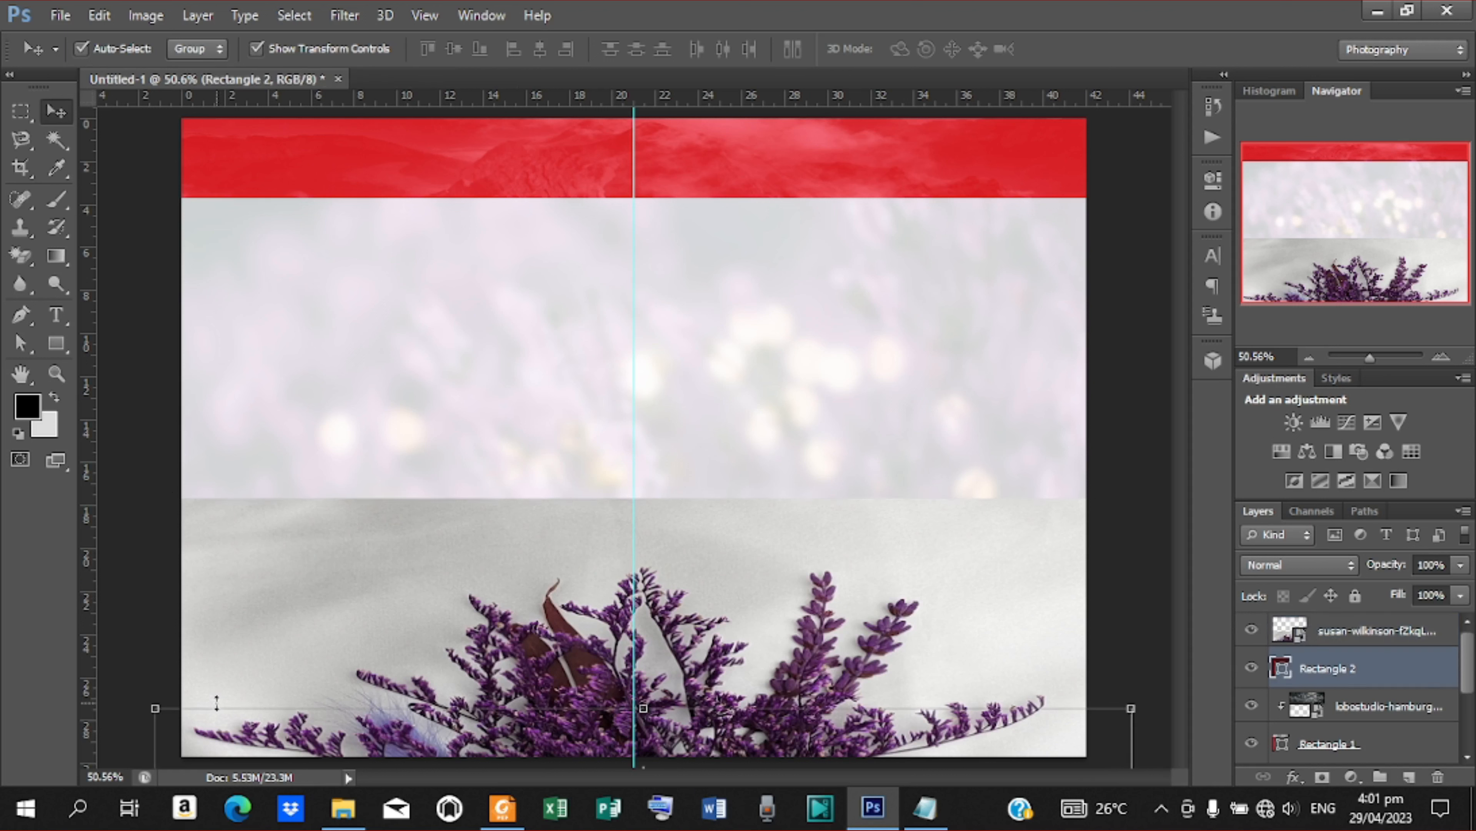
click(1251, 629)
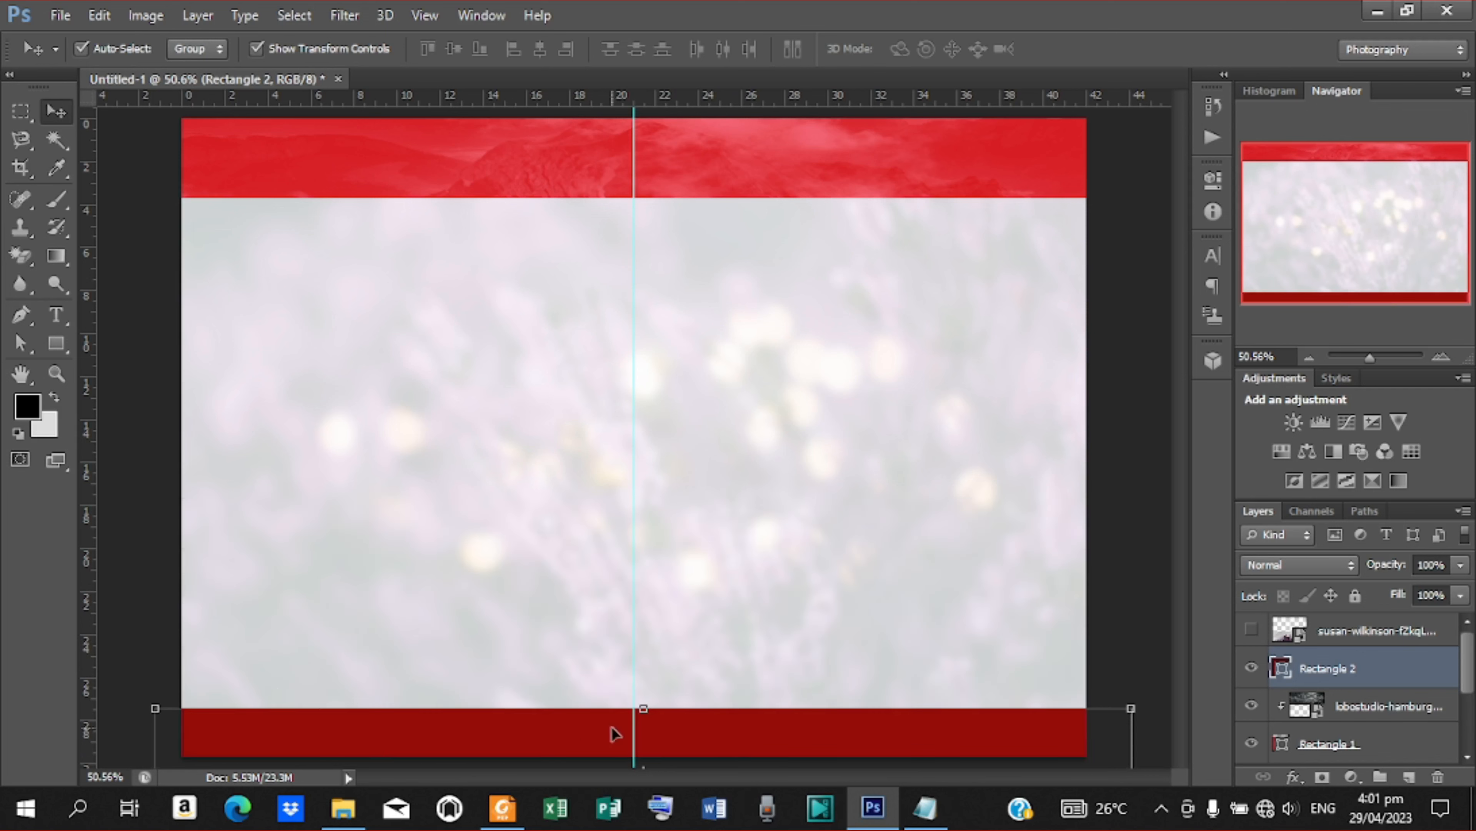
click(1291, 635)
click(1251, 629)
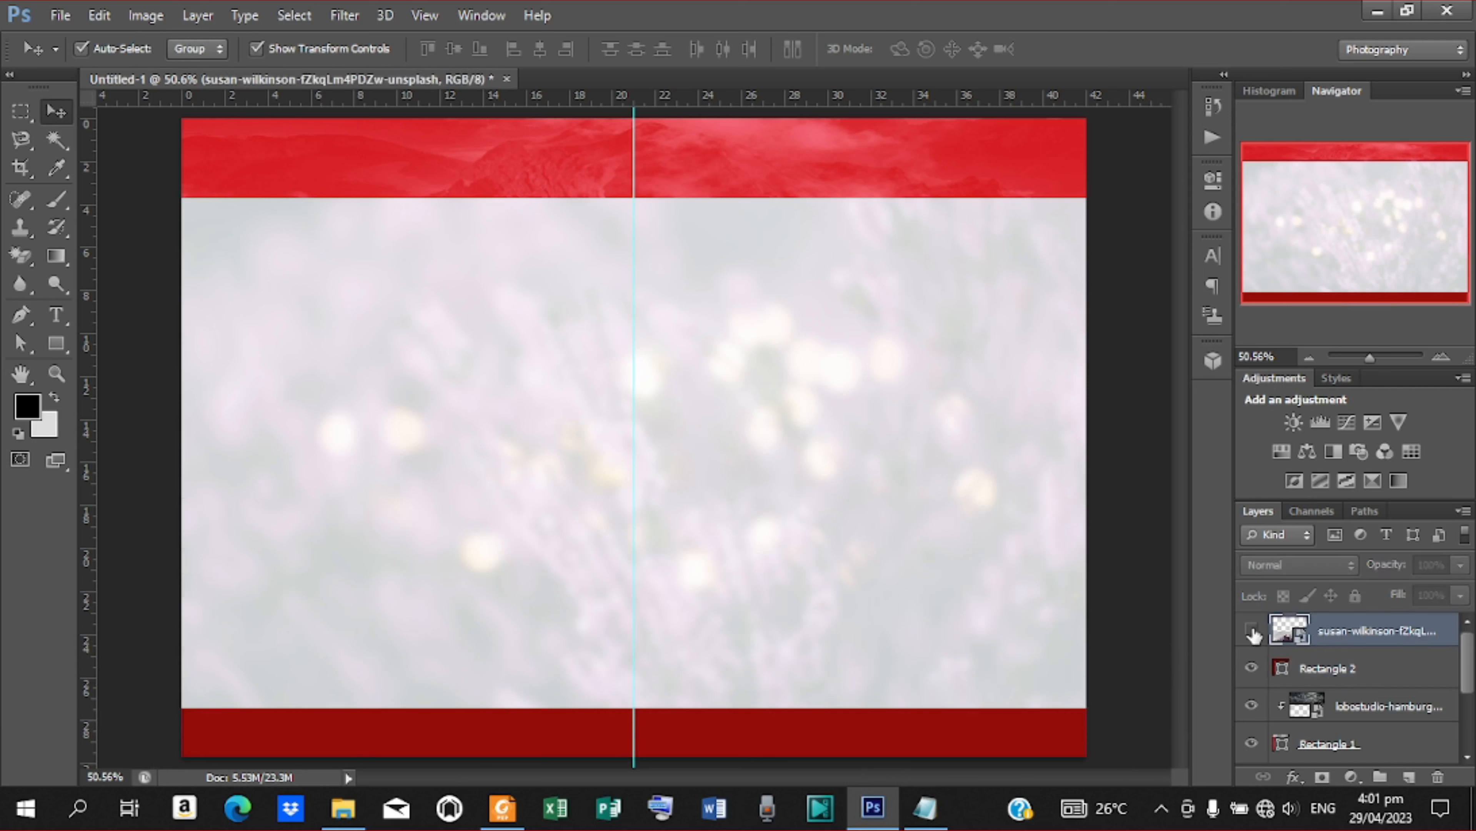
click(1330, 668)
click(1334, 640)
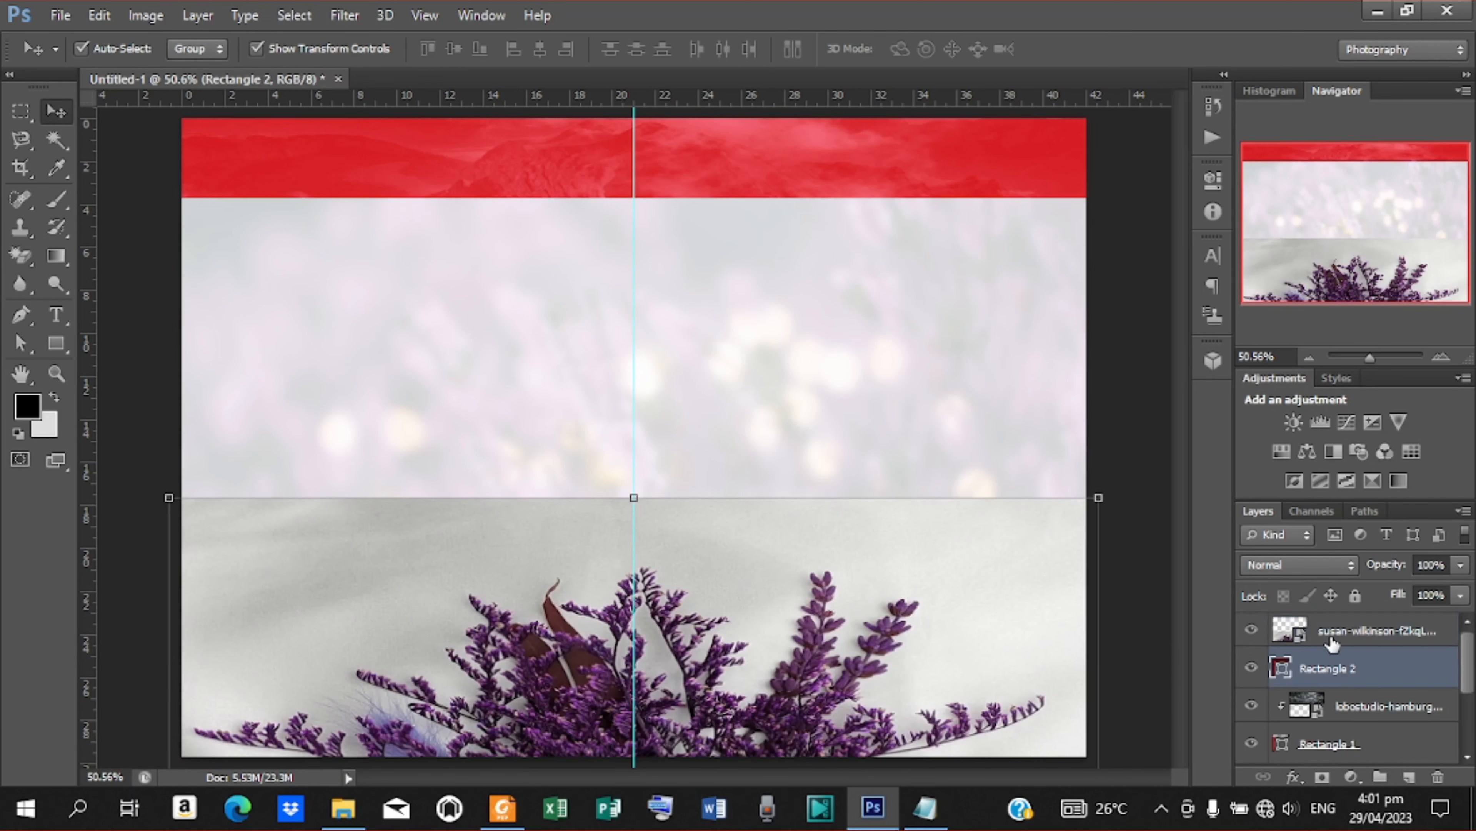
Clip the bouquet photo to the lower dark red rectangle and leave the clipped photo selected
click(1332, 669)
click(1333, 636)
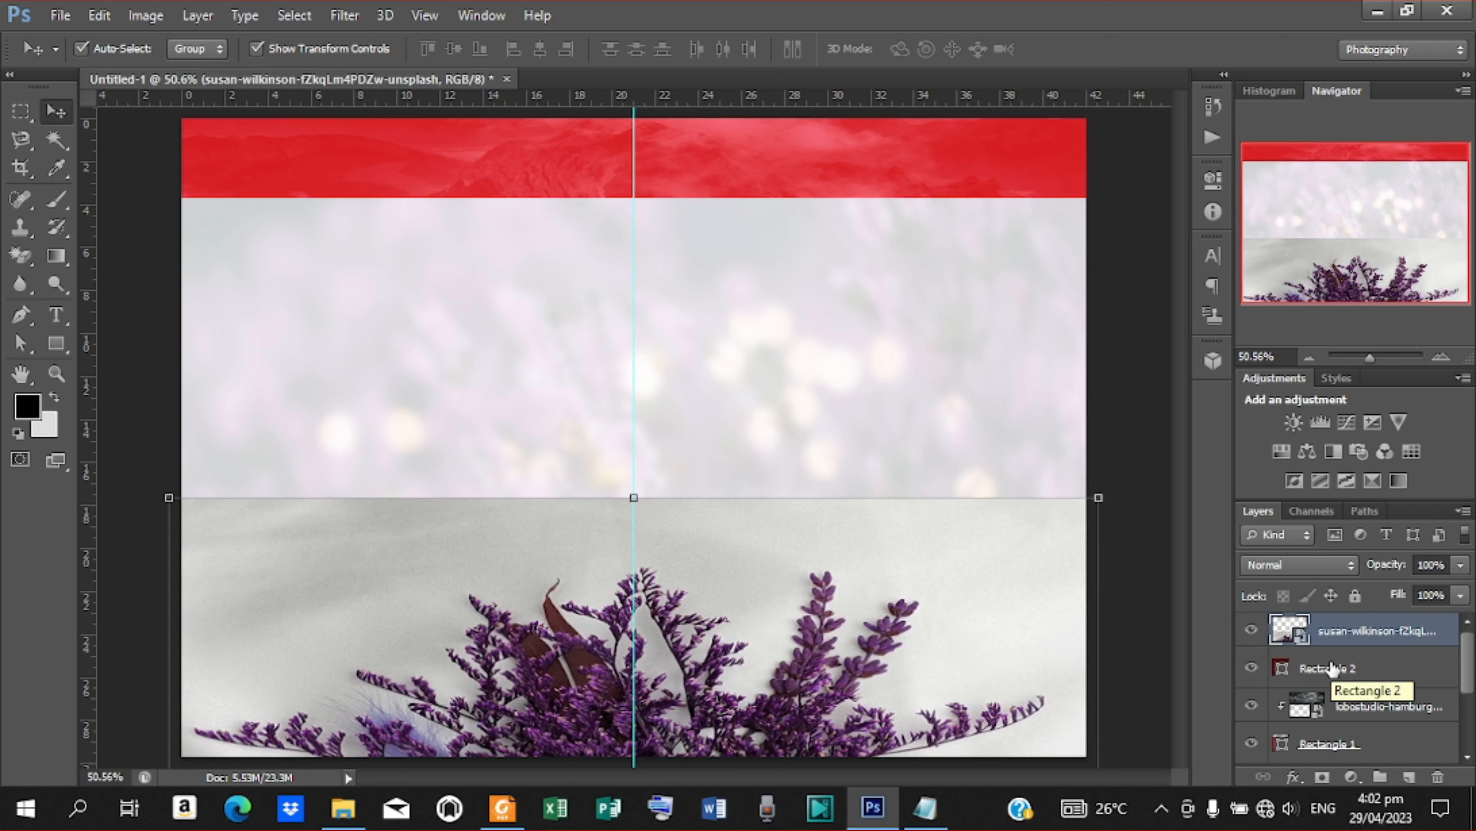
right_click(1331, 635)
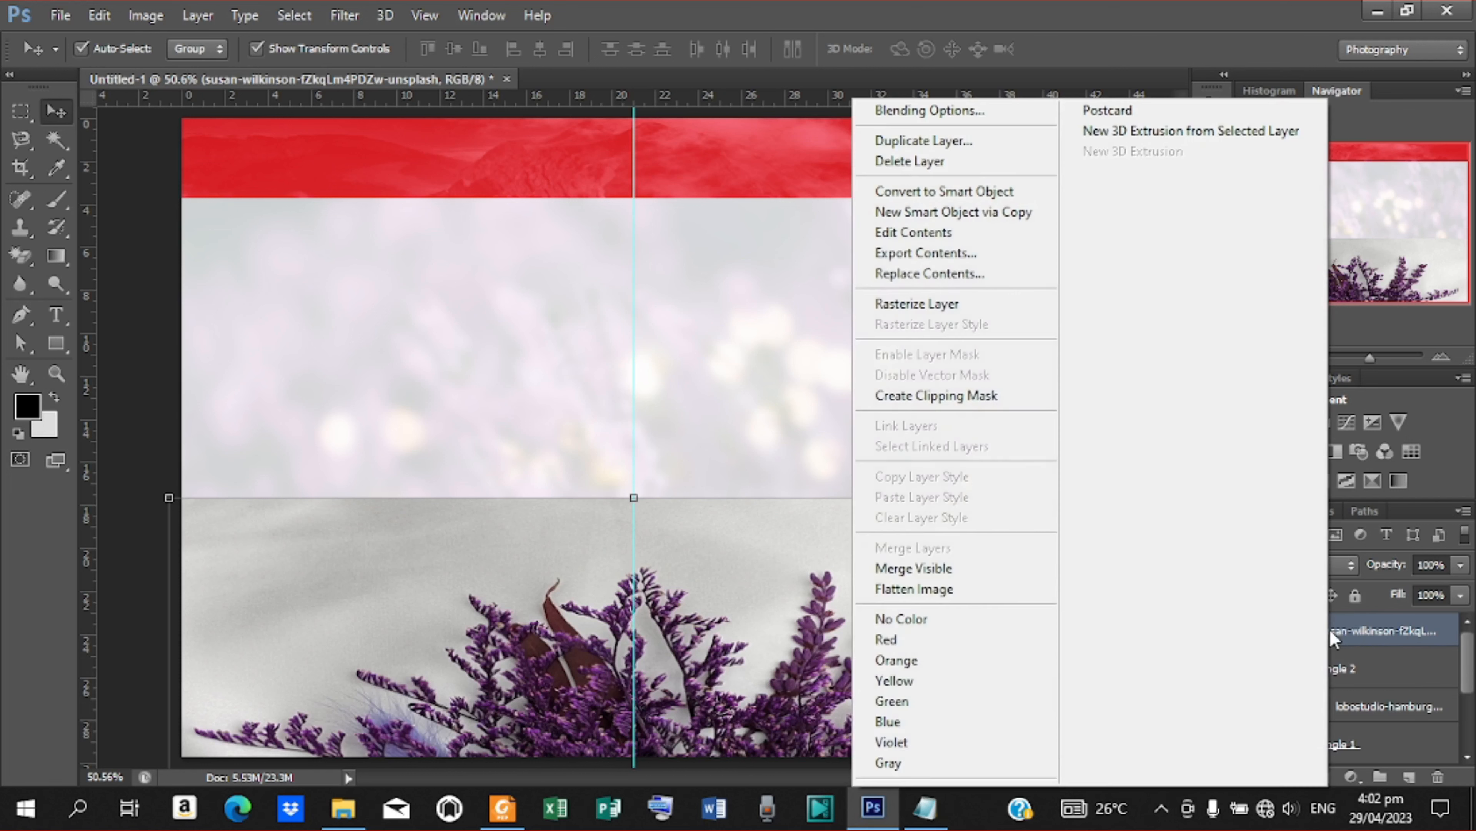
click(945, 396)
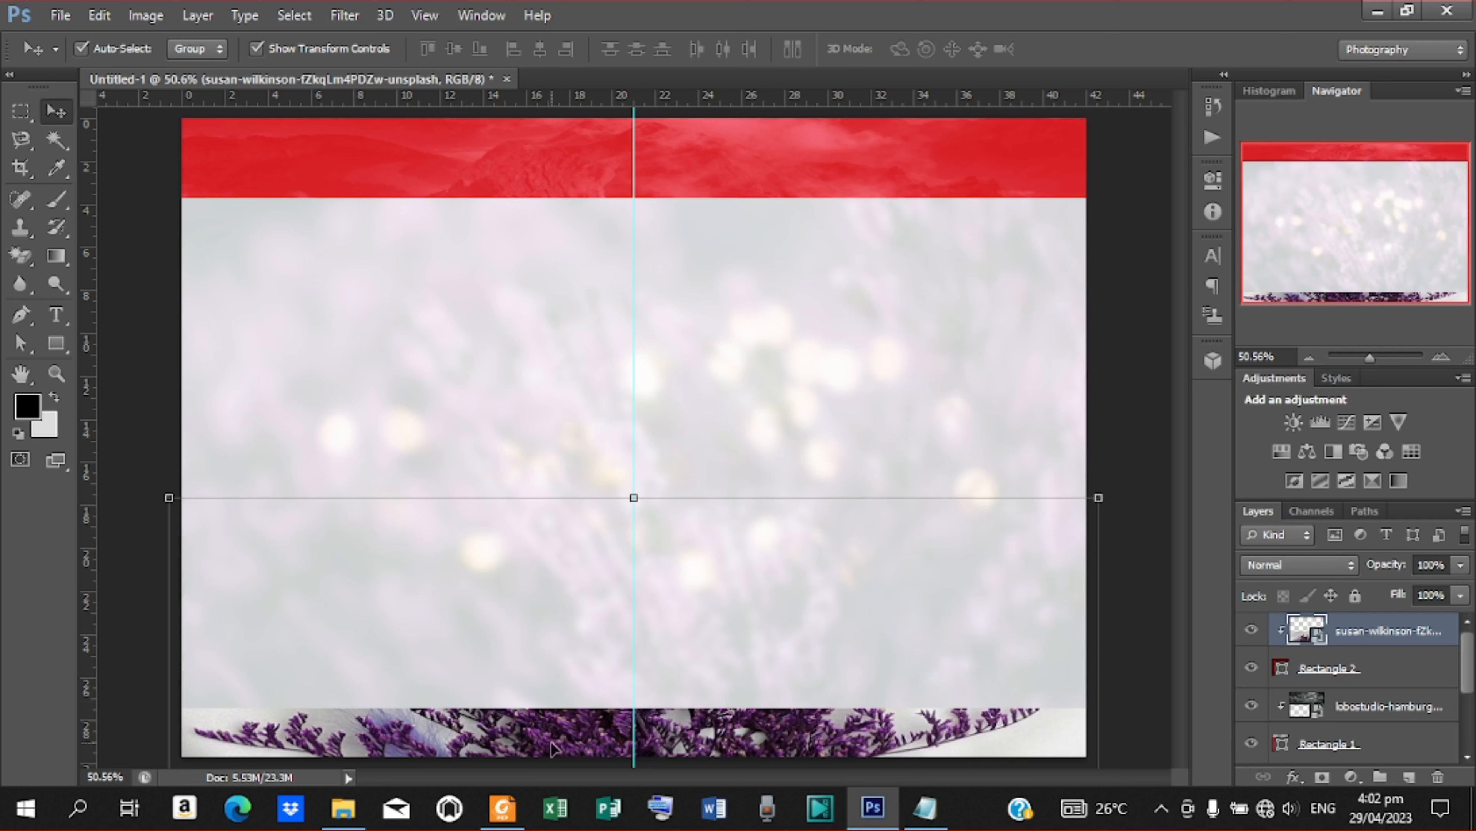
click(1105, 388)
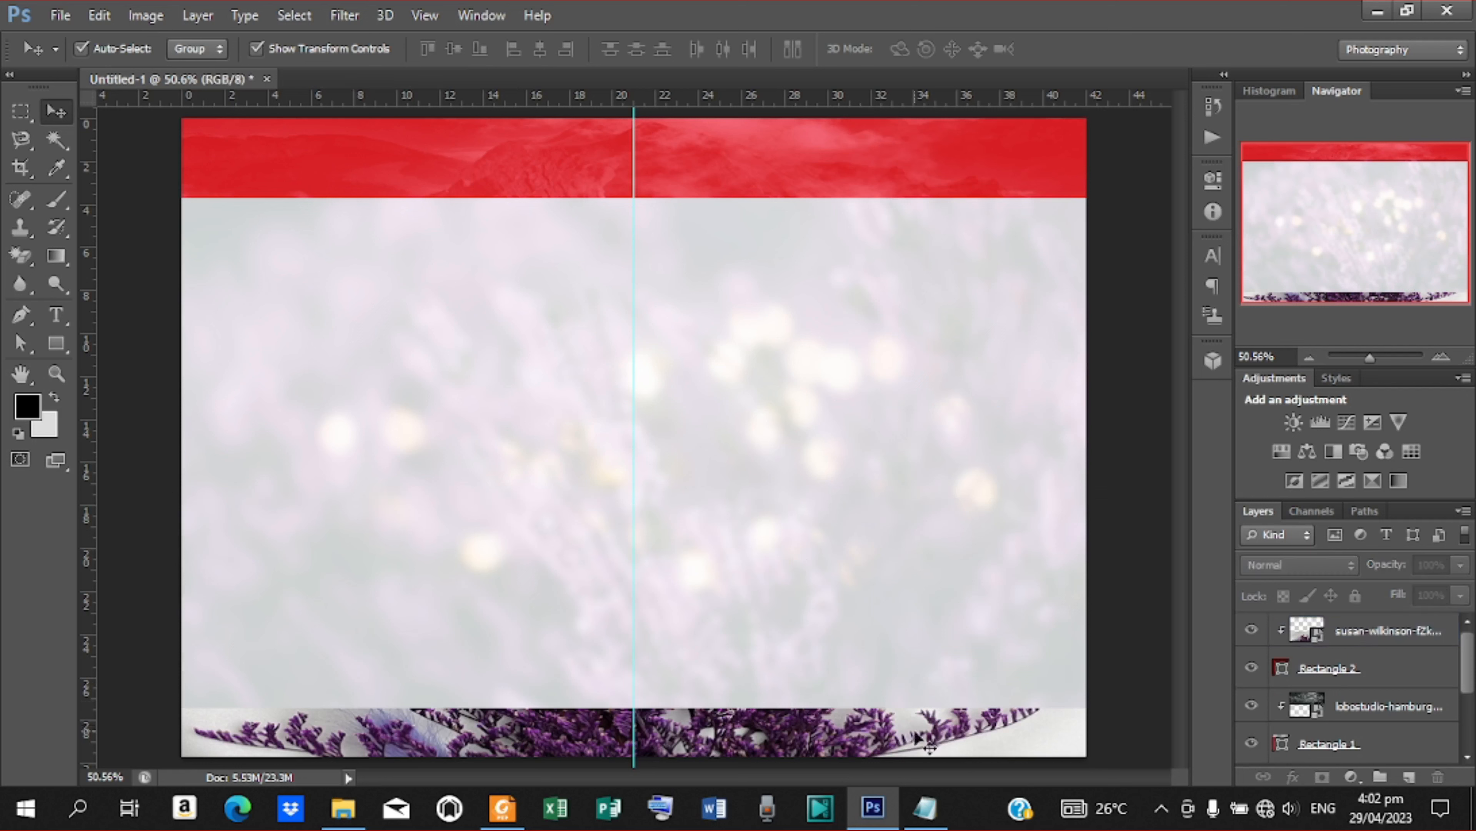
click(311, 738)
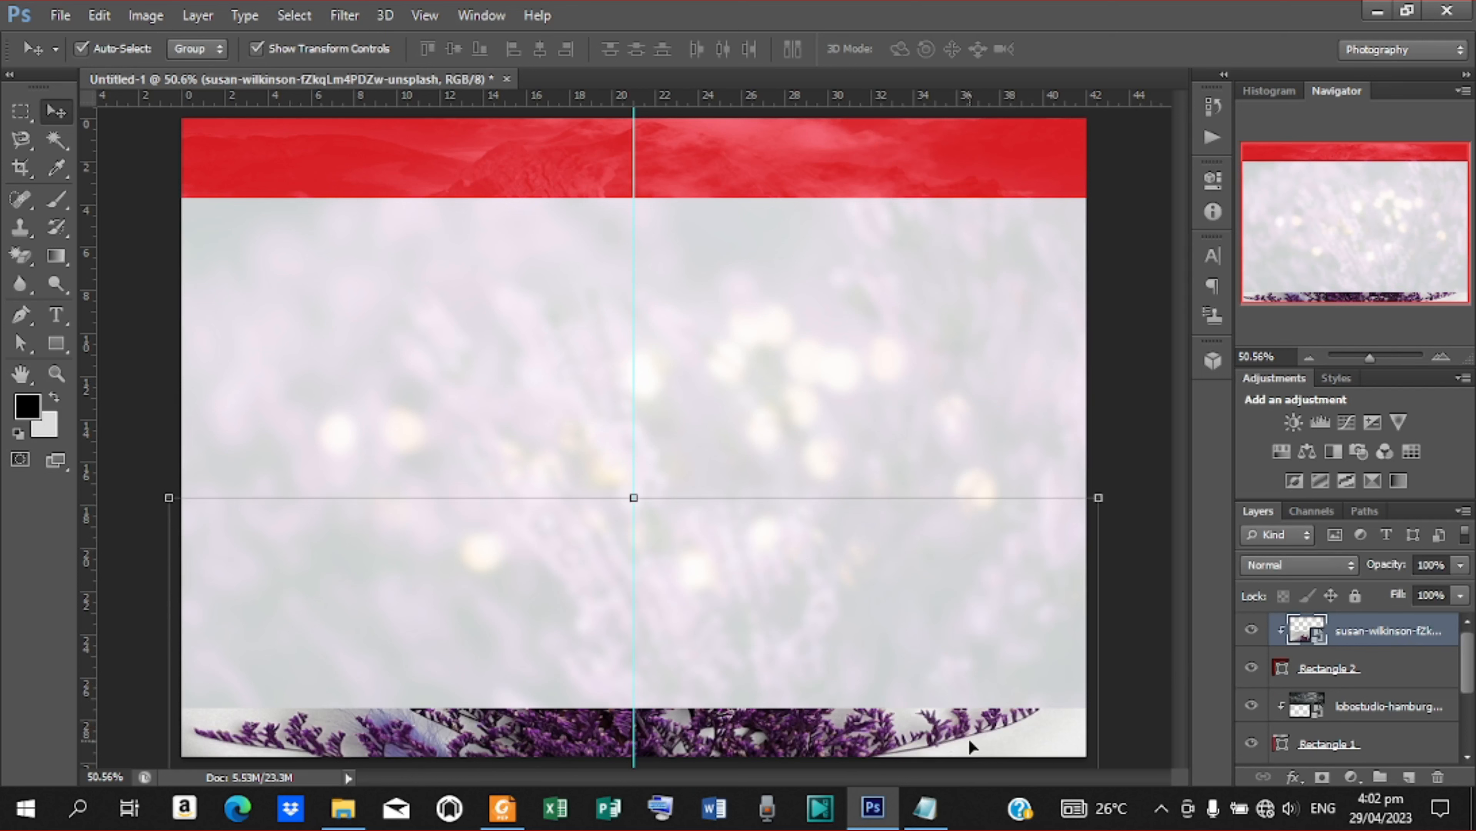
Apply a Gaussian Blur with an 8.0-pixel radius to the clipped bouquet photo on the lower band
click(361, 15)
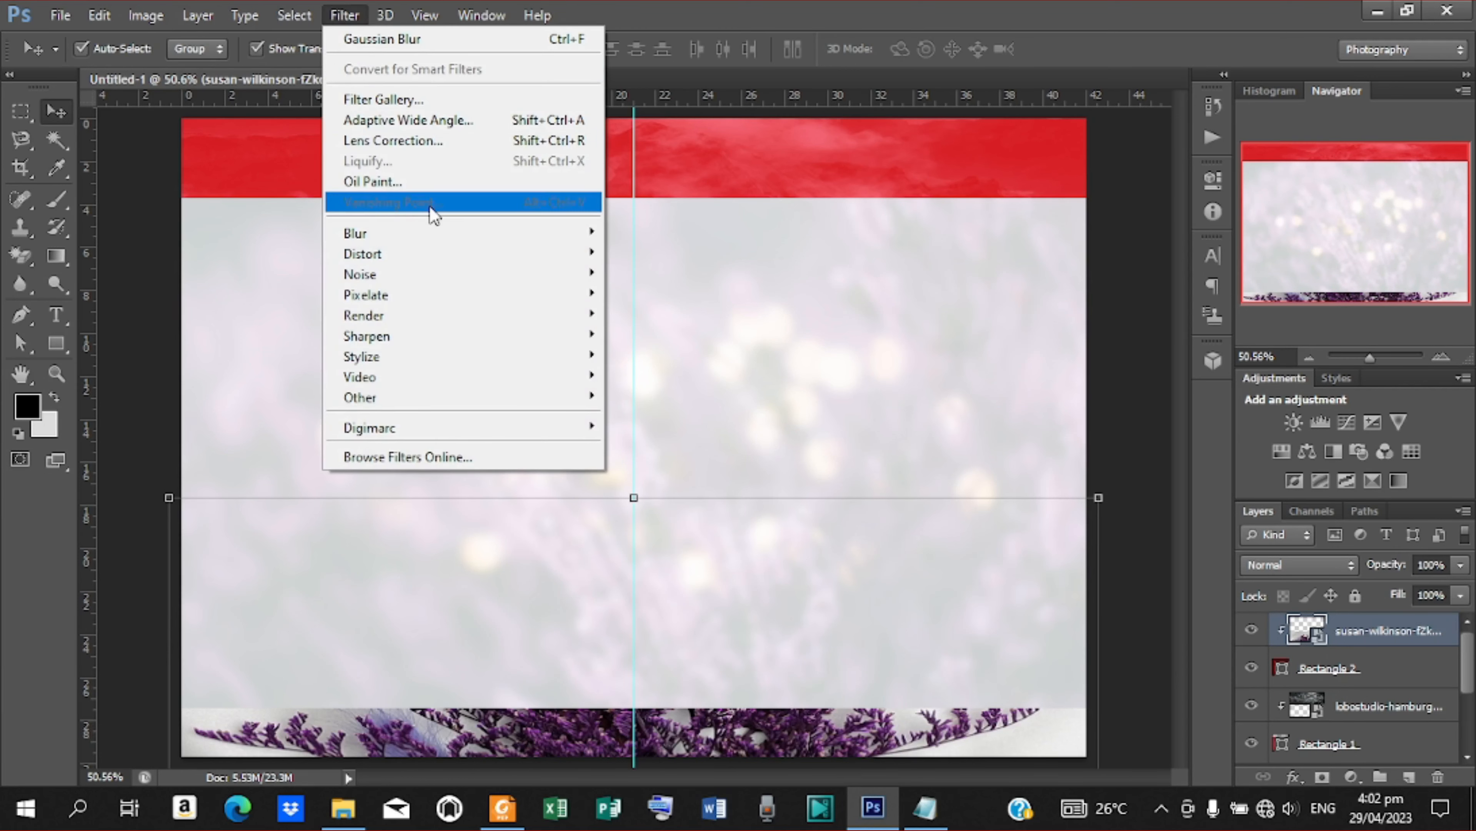
mouse_move(437, 229)
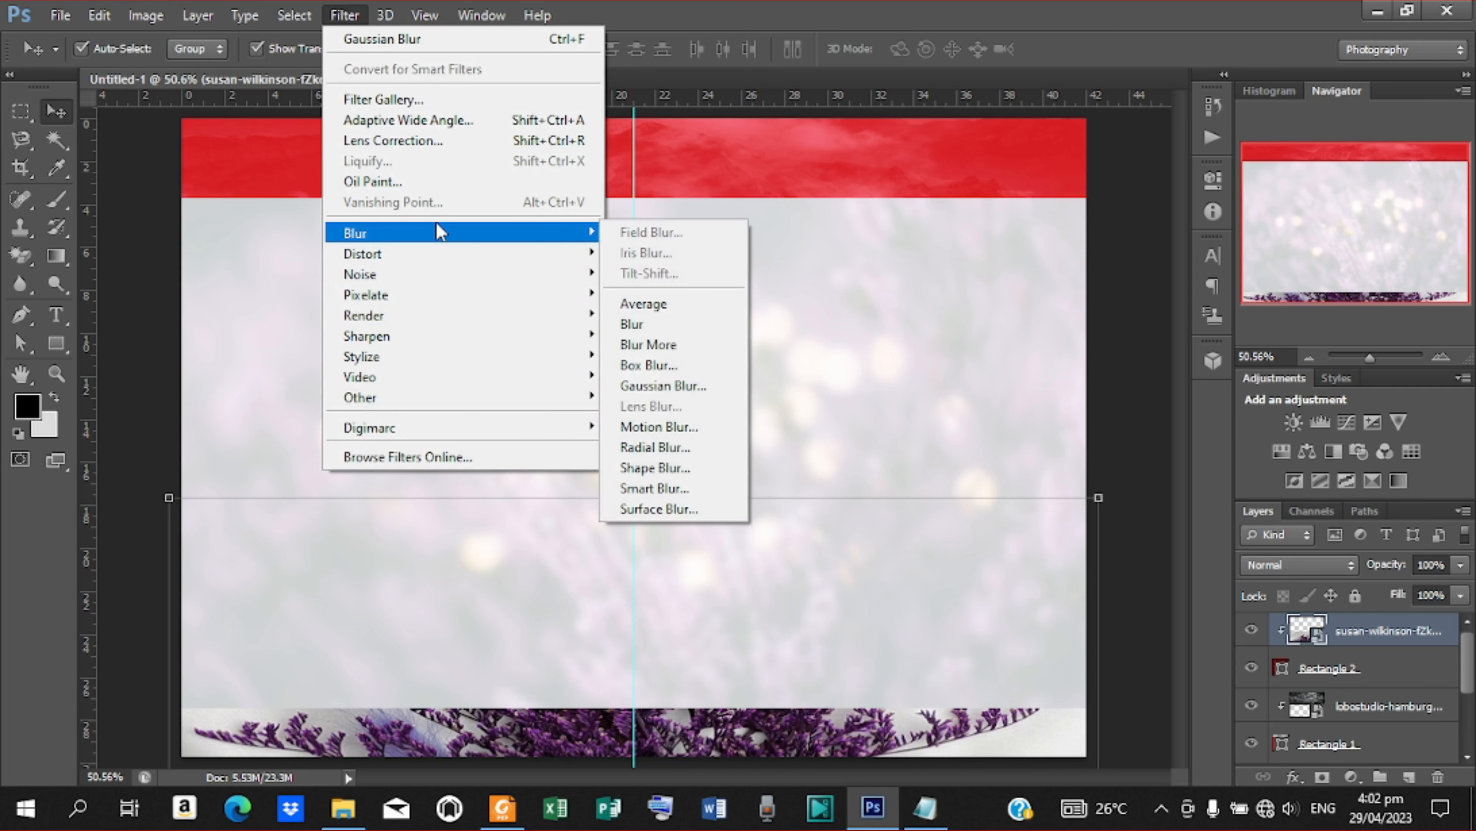
click(662, 384)
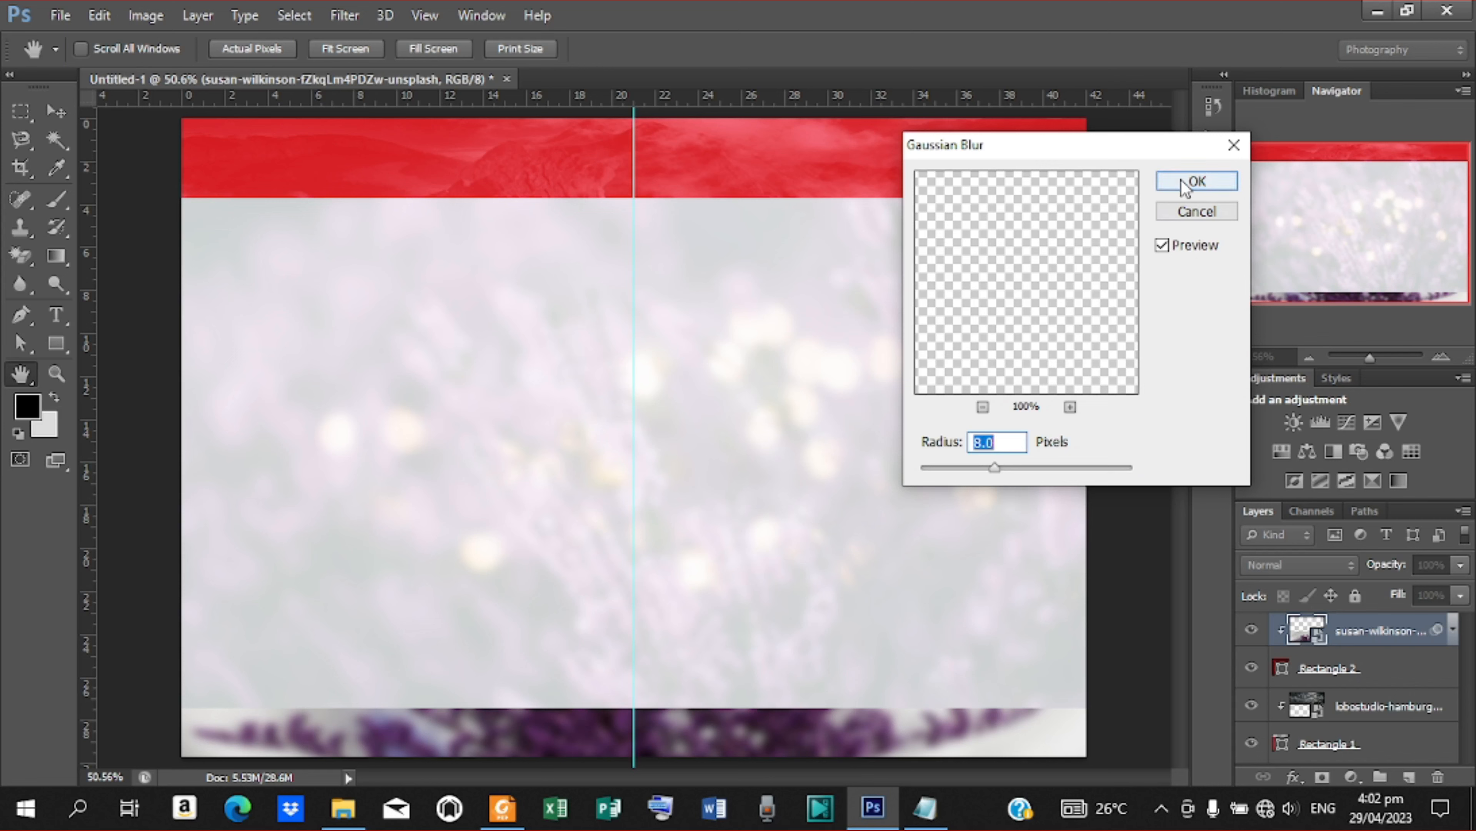
click(1197, 182)
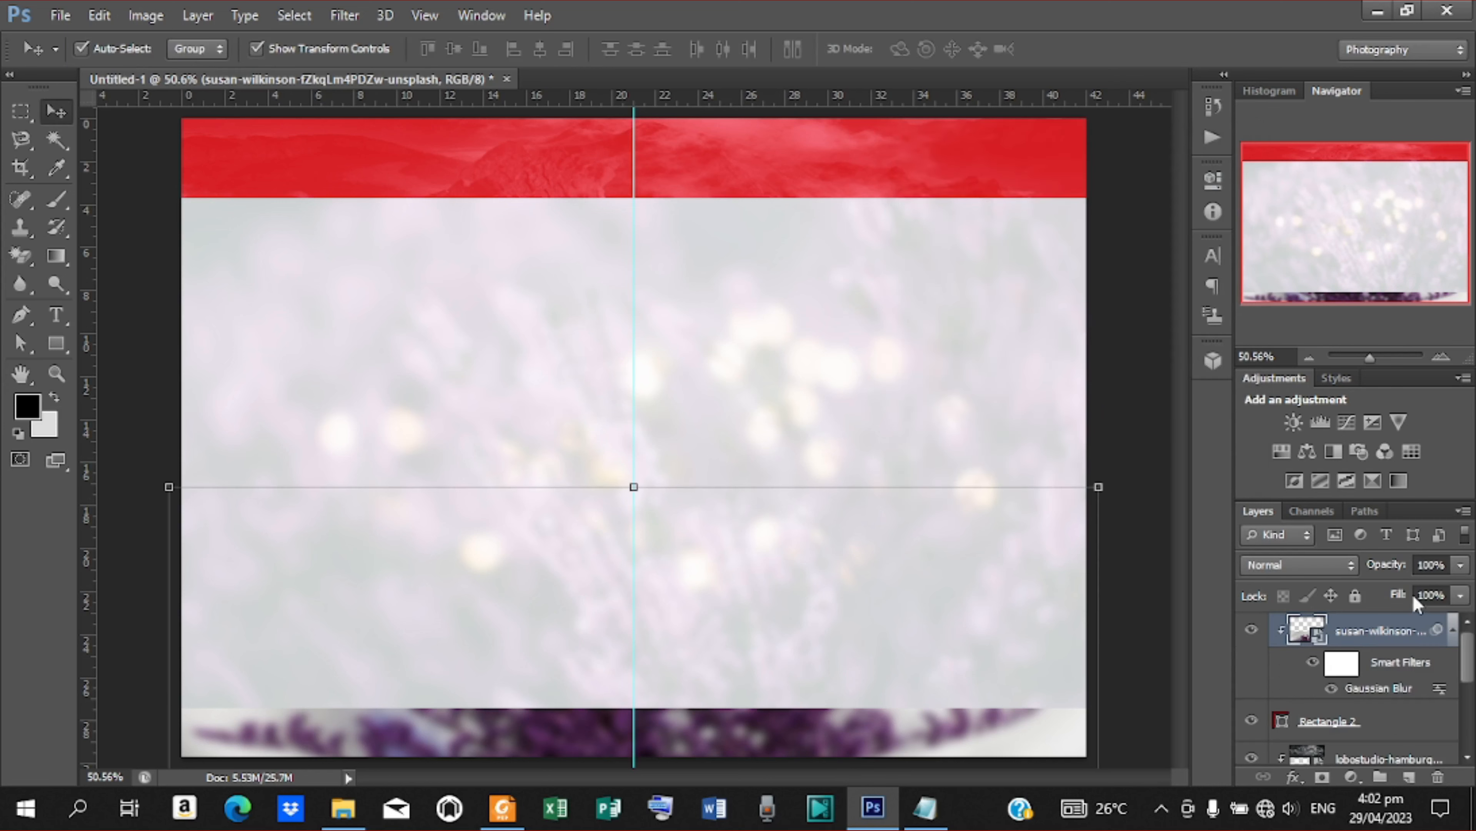
Set the blurred bouquet photo's blend mode to Overlay and deselect the layer
click(1352, 570)
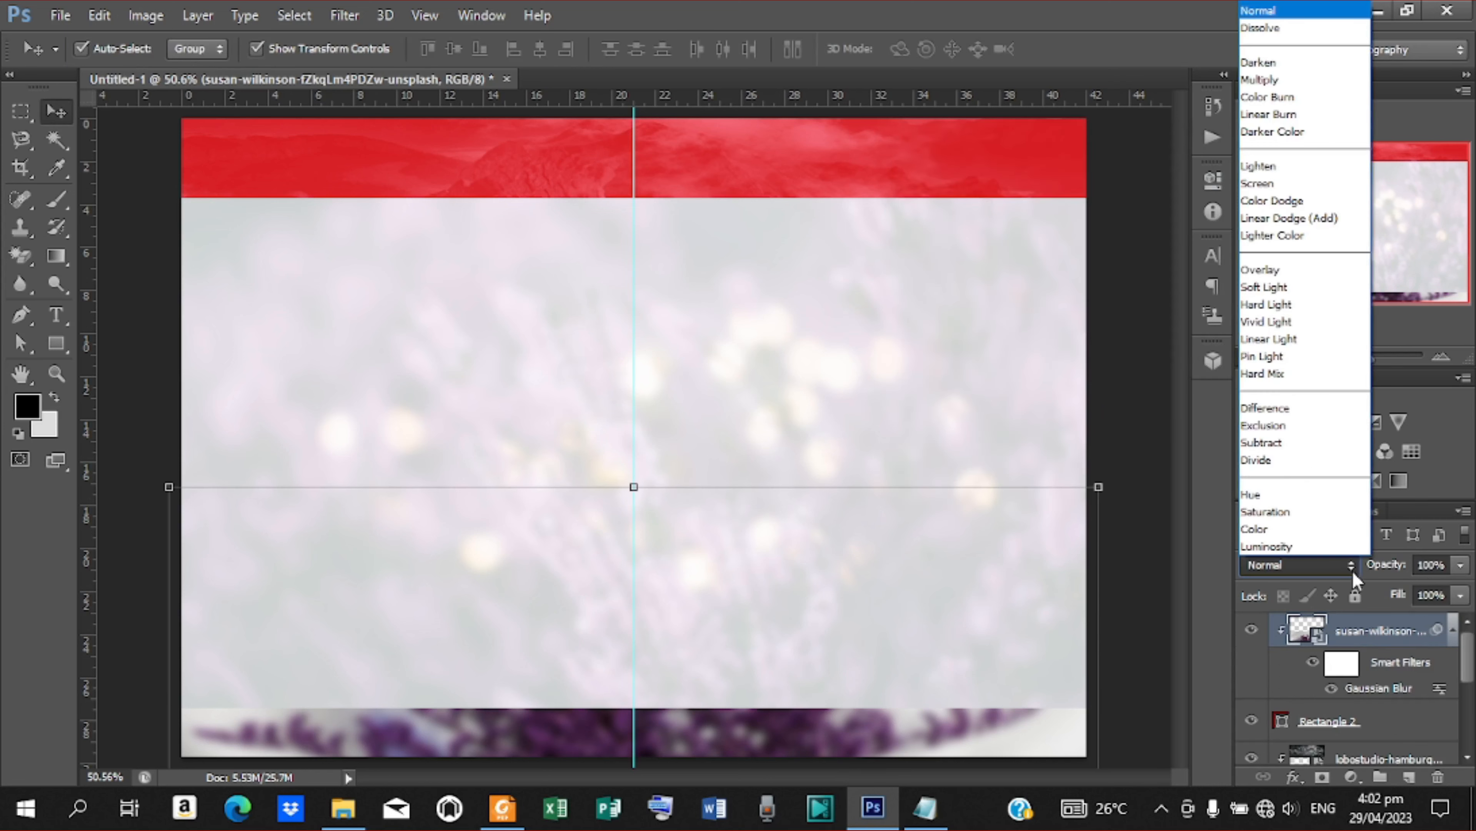
click(1285, 277)
click(1108, 325)
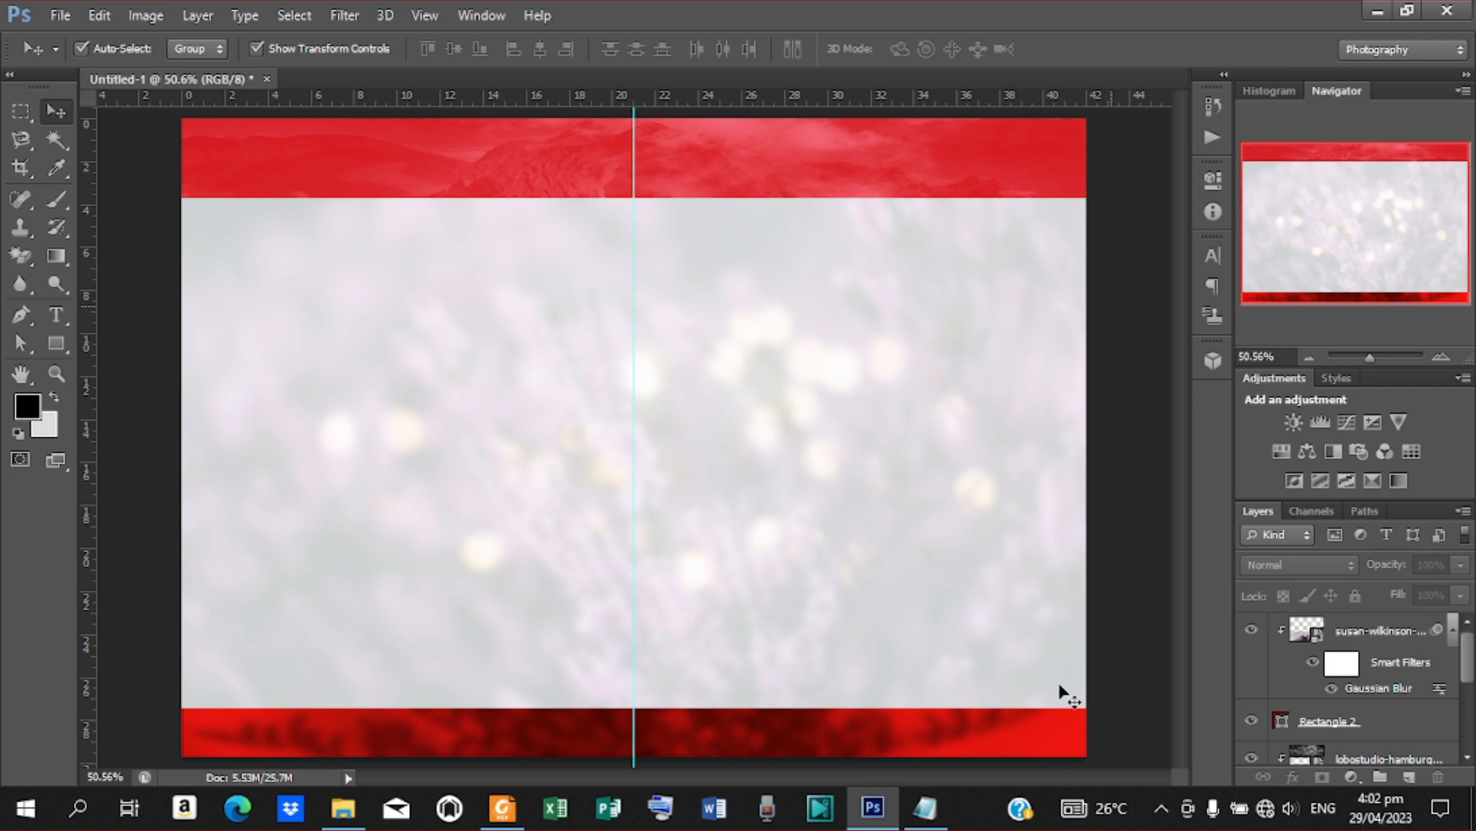
Draw a rounded rectangle about 53 by 69 px with a 30 px radius near the lower band's right end
click(56, 344)
right_click(57, 344)
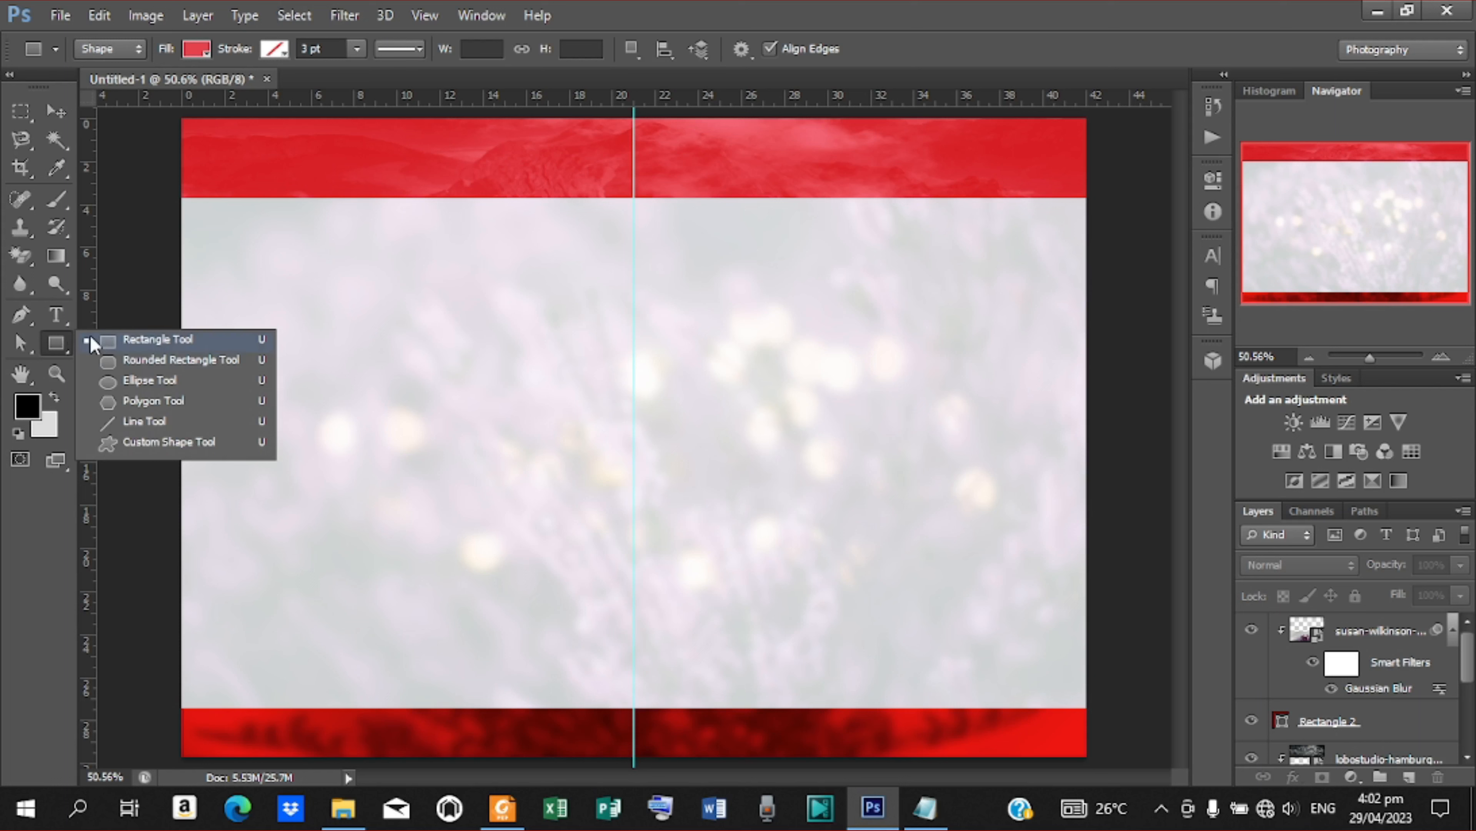
click(153, 360)
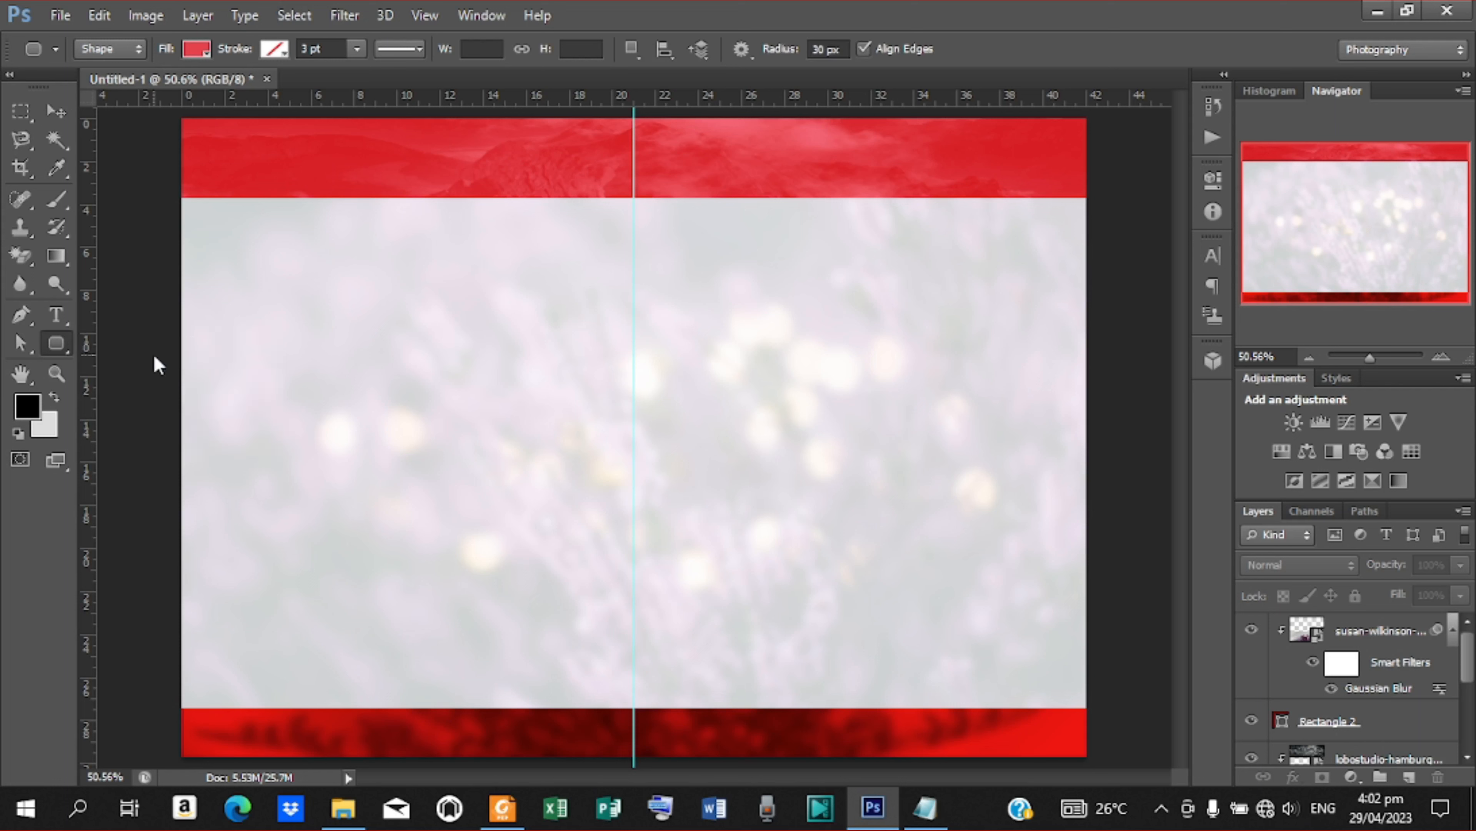
drag(997, 718, 1024, 753)
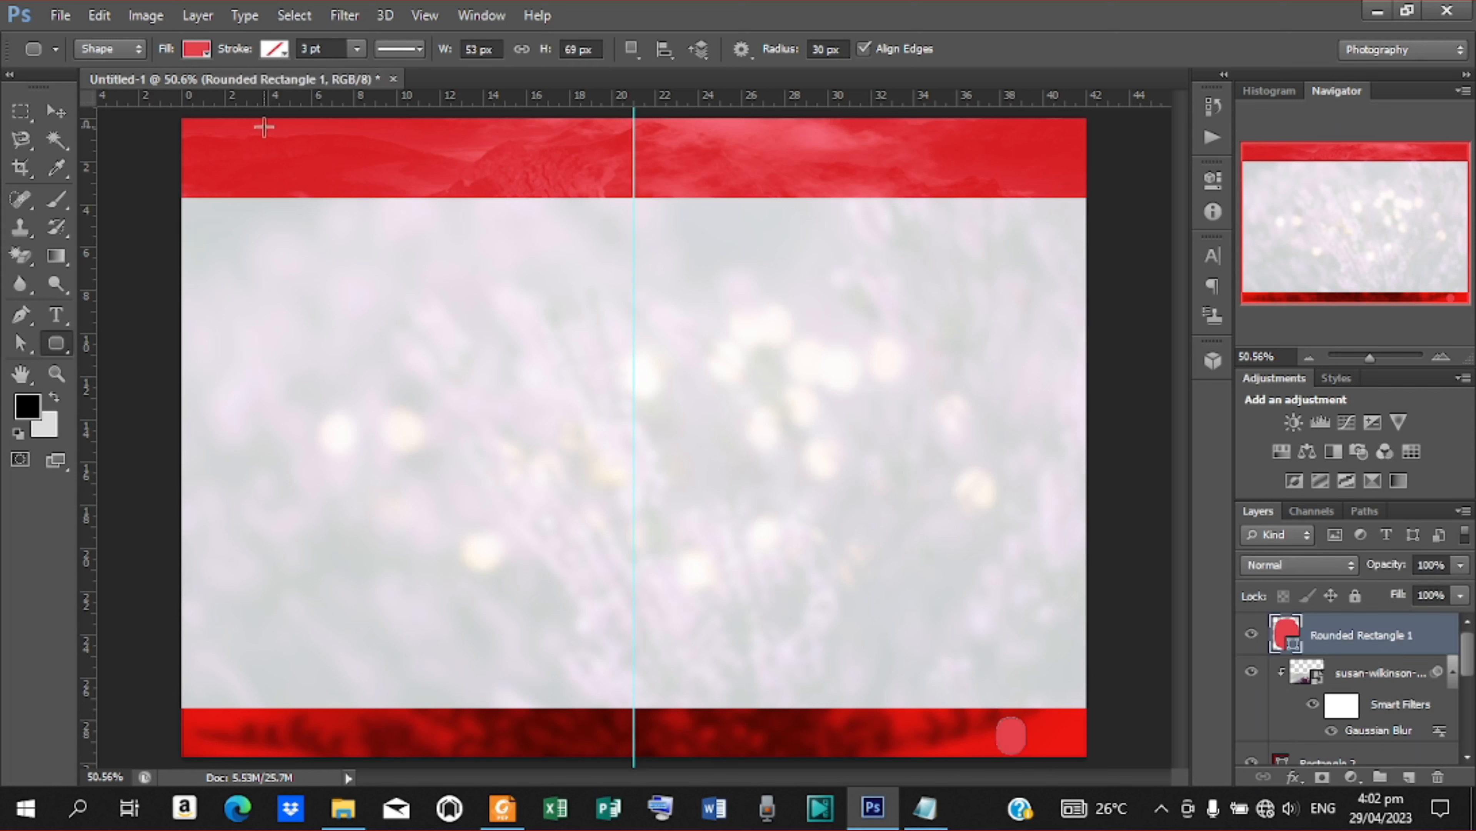
Change the rounded rectangle's fill to white, ffffff
click(197, 50)
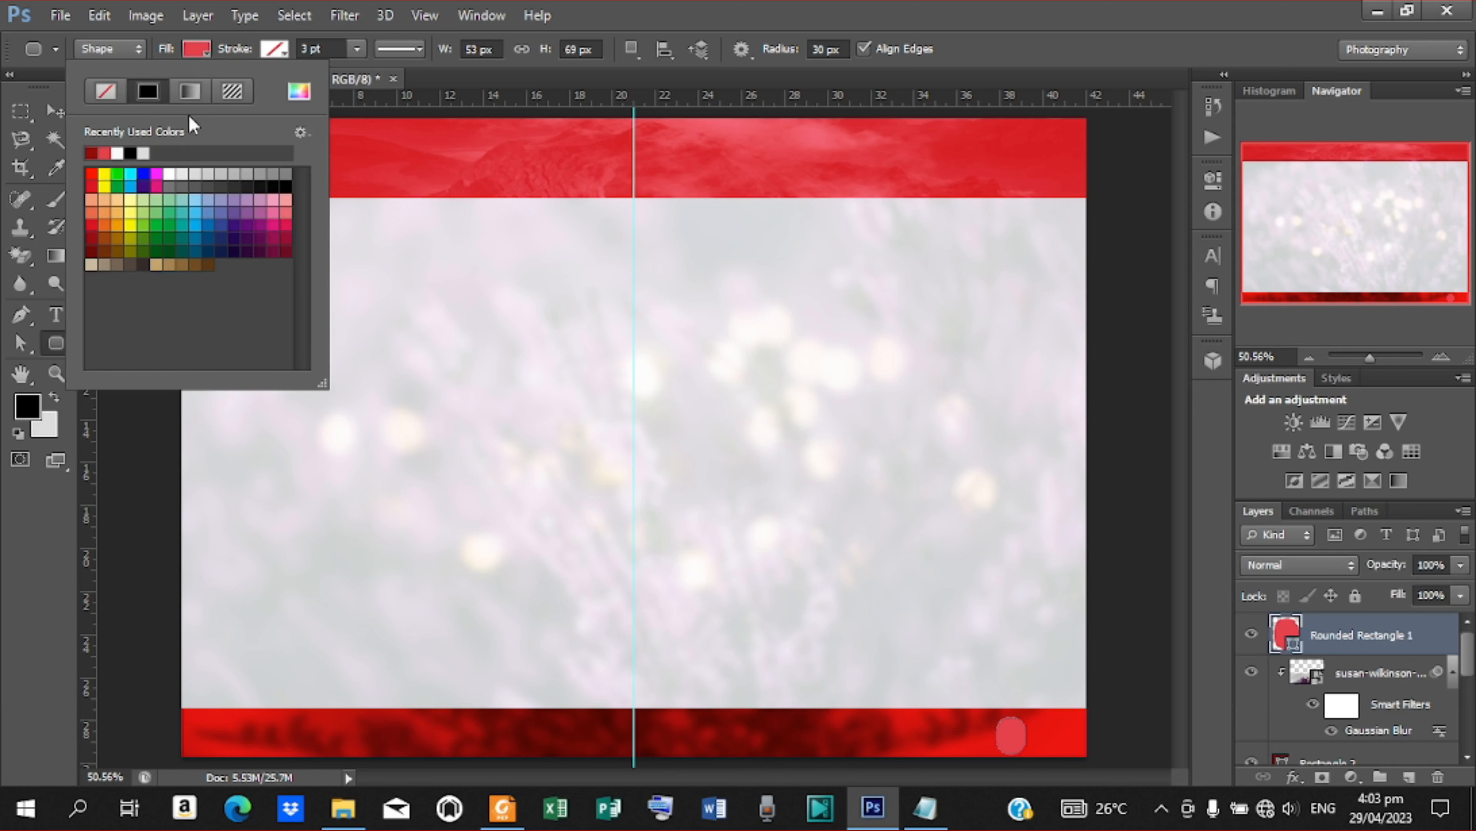
click(299, 91)
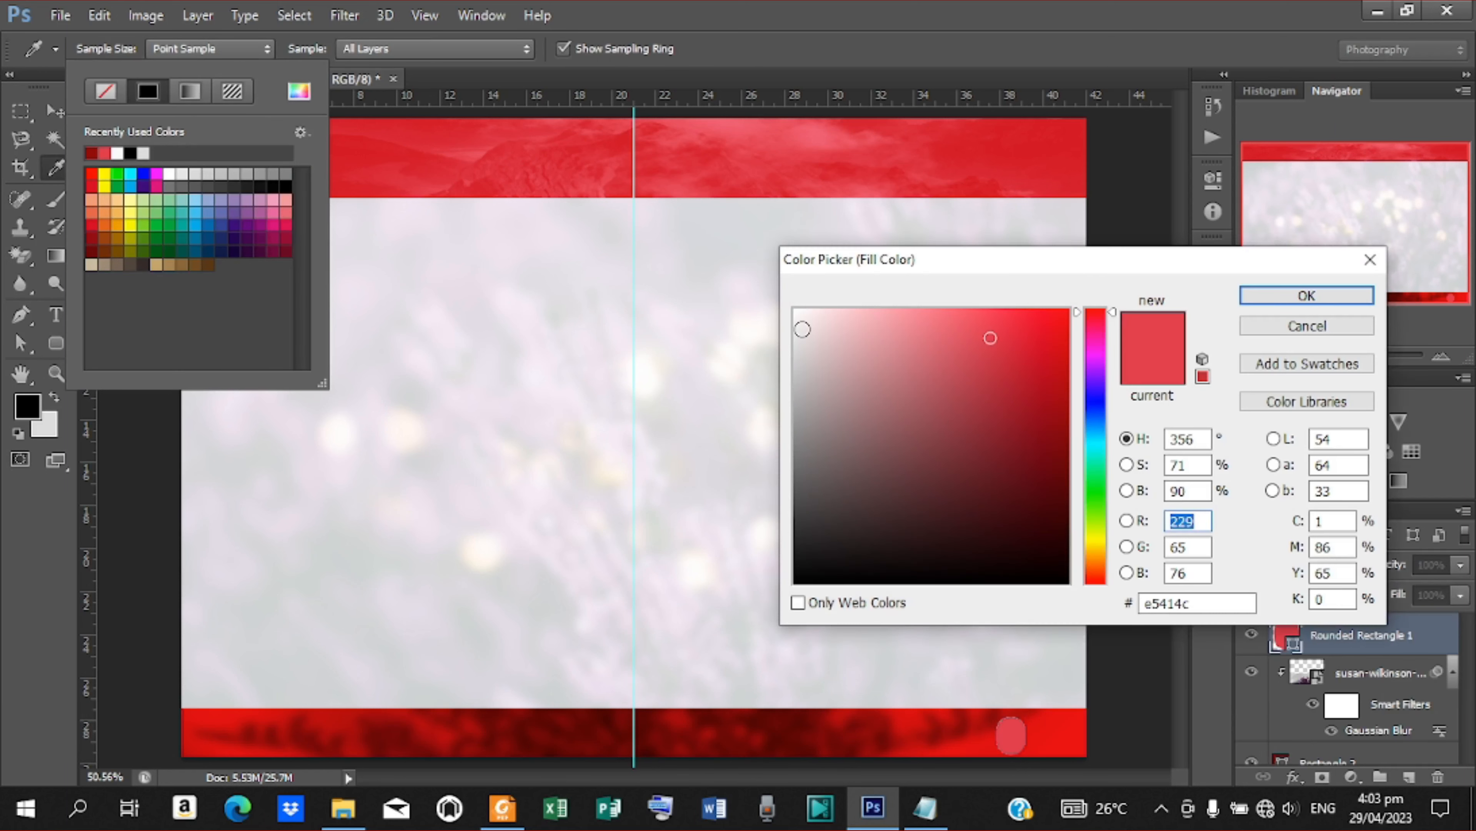
drag(802, 330, 793, 309)
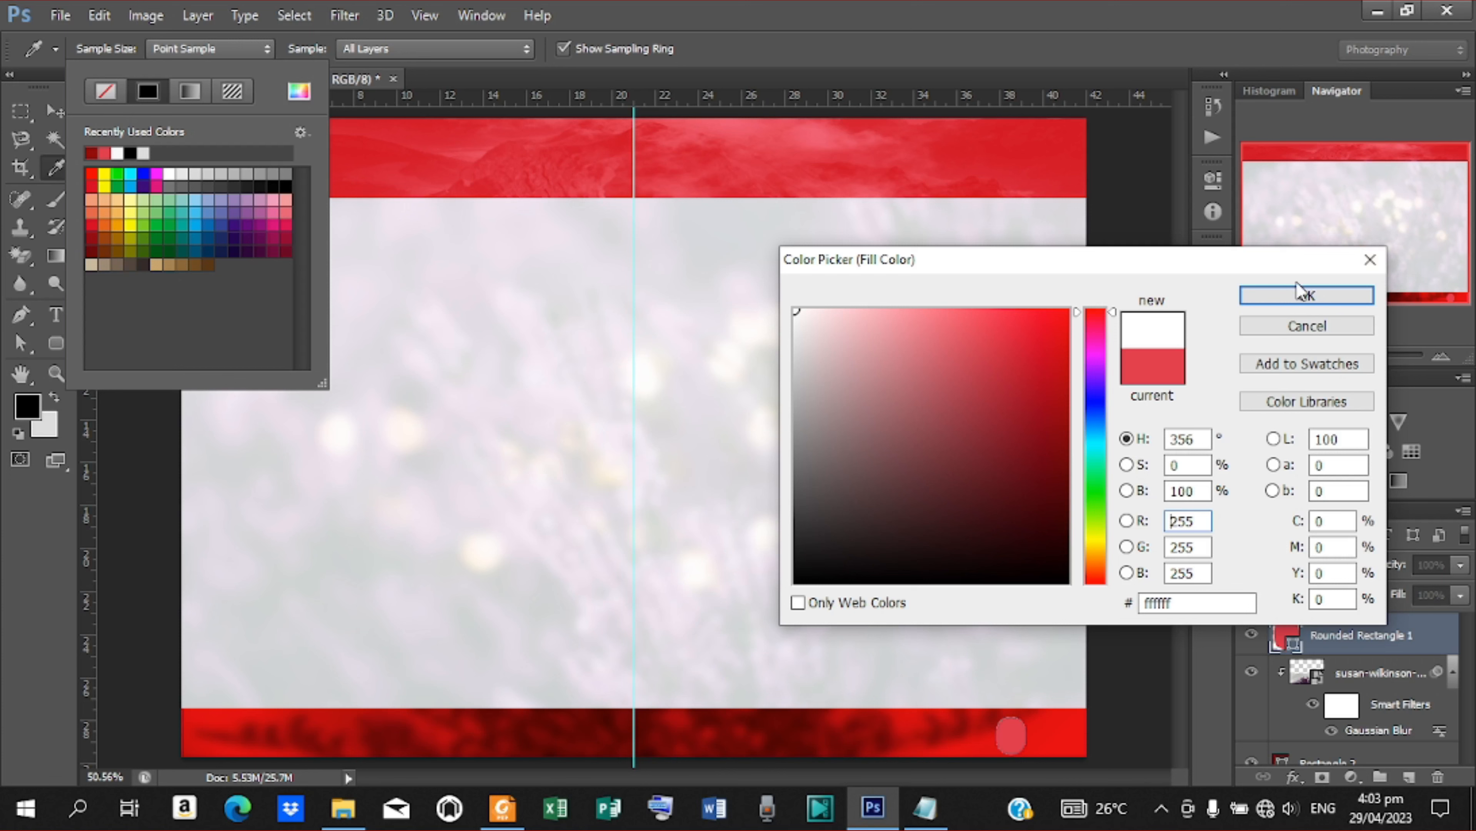
click(1300, 294)
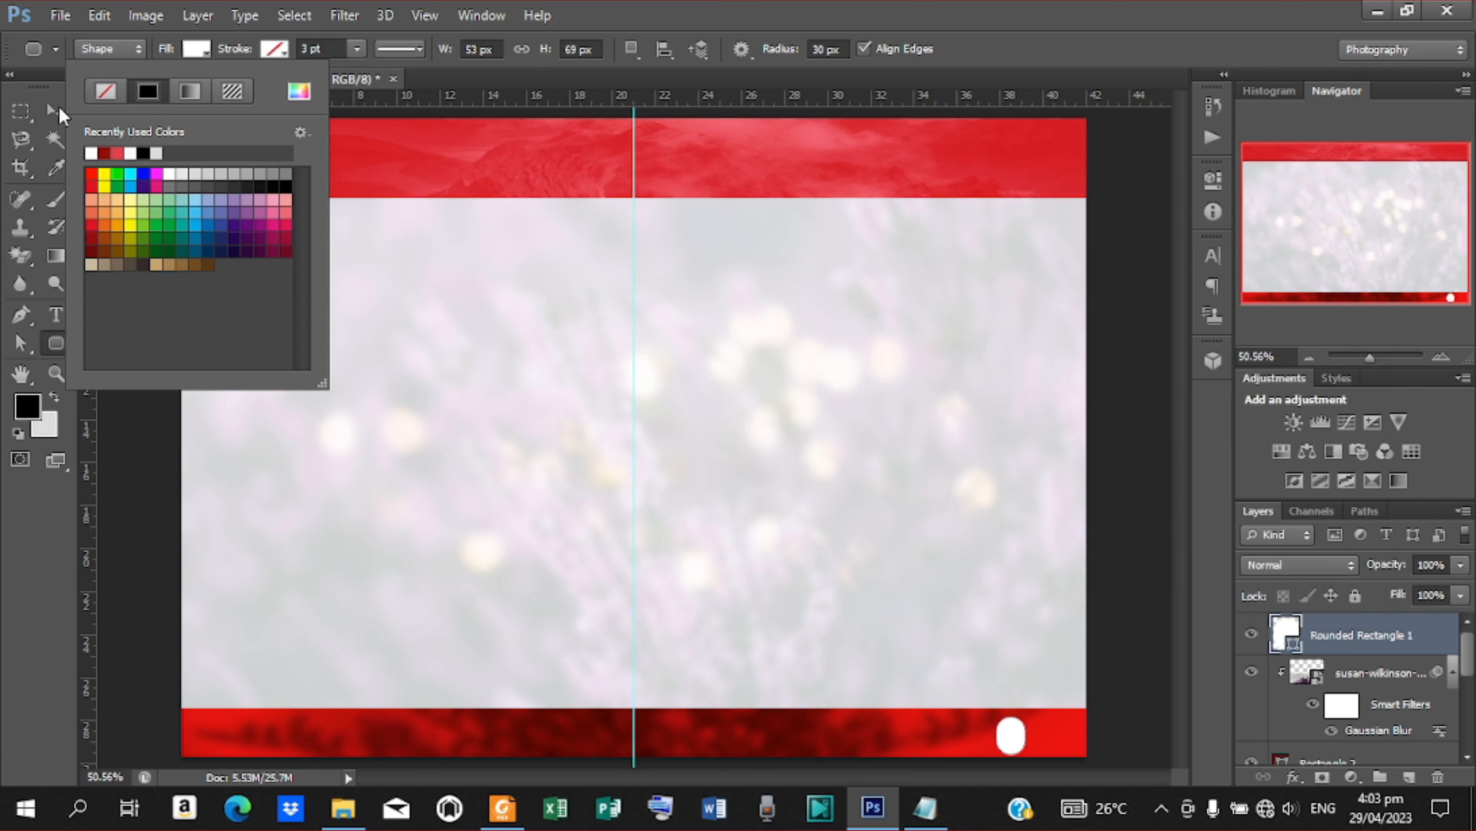
Nudge the white rounded rectangle slightly upward to centre it vertically in the lower band
click(59, 106)
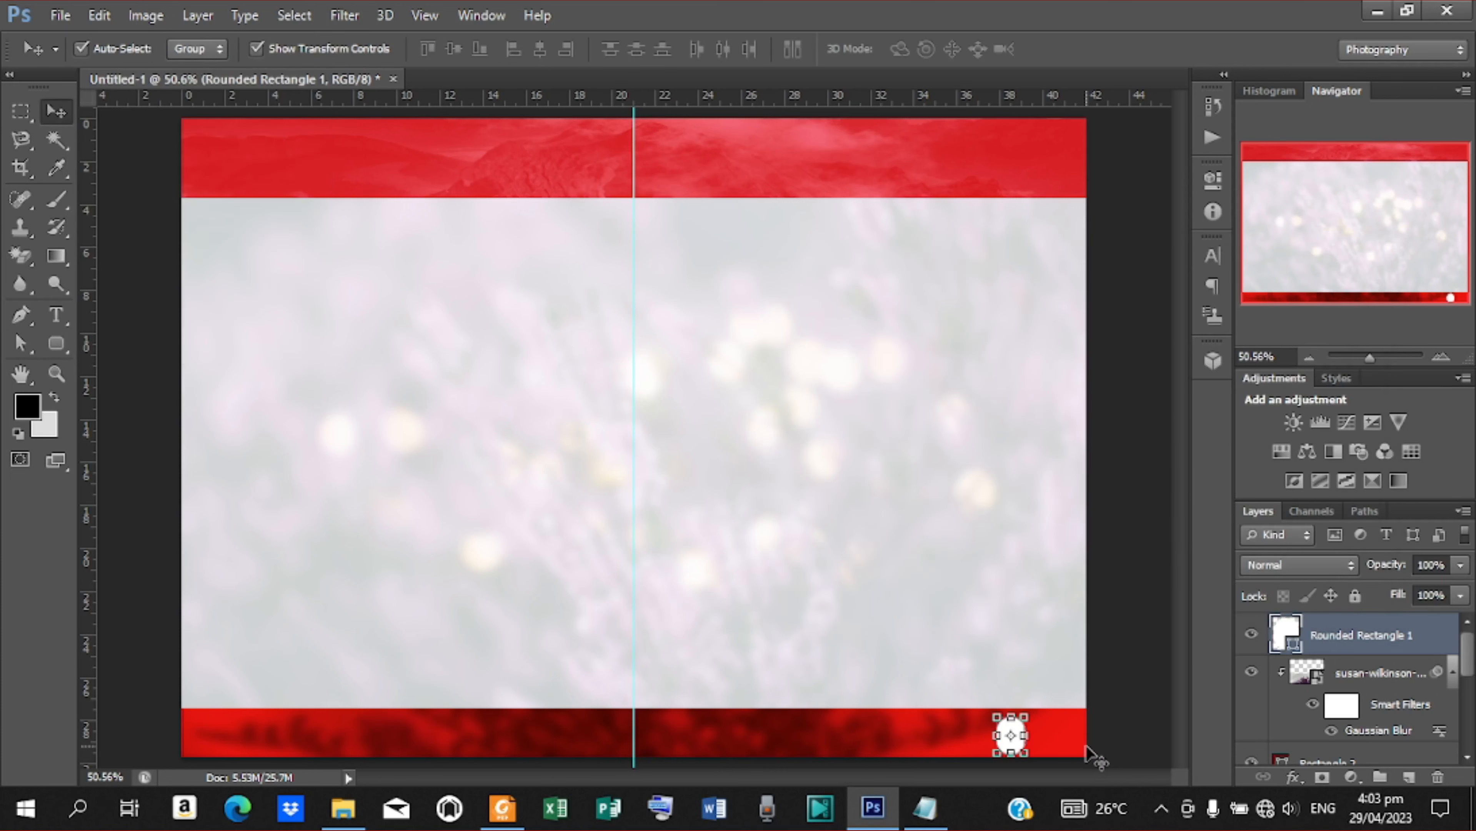
key(Up)
key(Up)
key(Up)
key(Up)
key(Up)
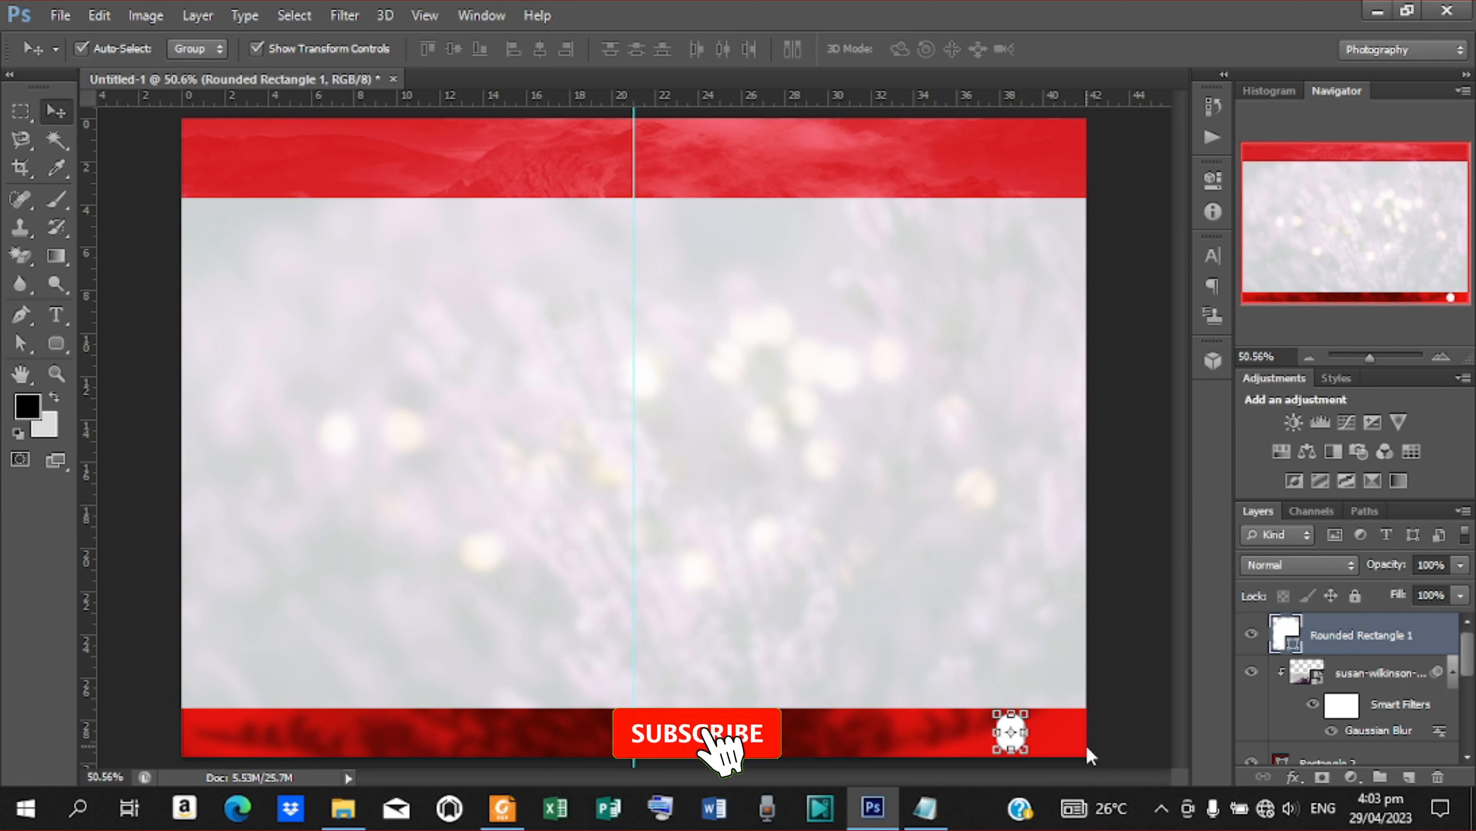
Duplicate the white rounded rectangle and move the copy horizontally along the lower band to just left of the centre guide, then deselect it
key(ctrl+j)
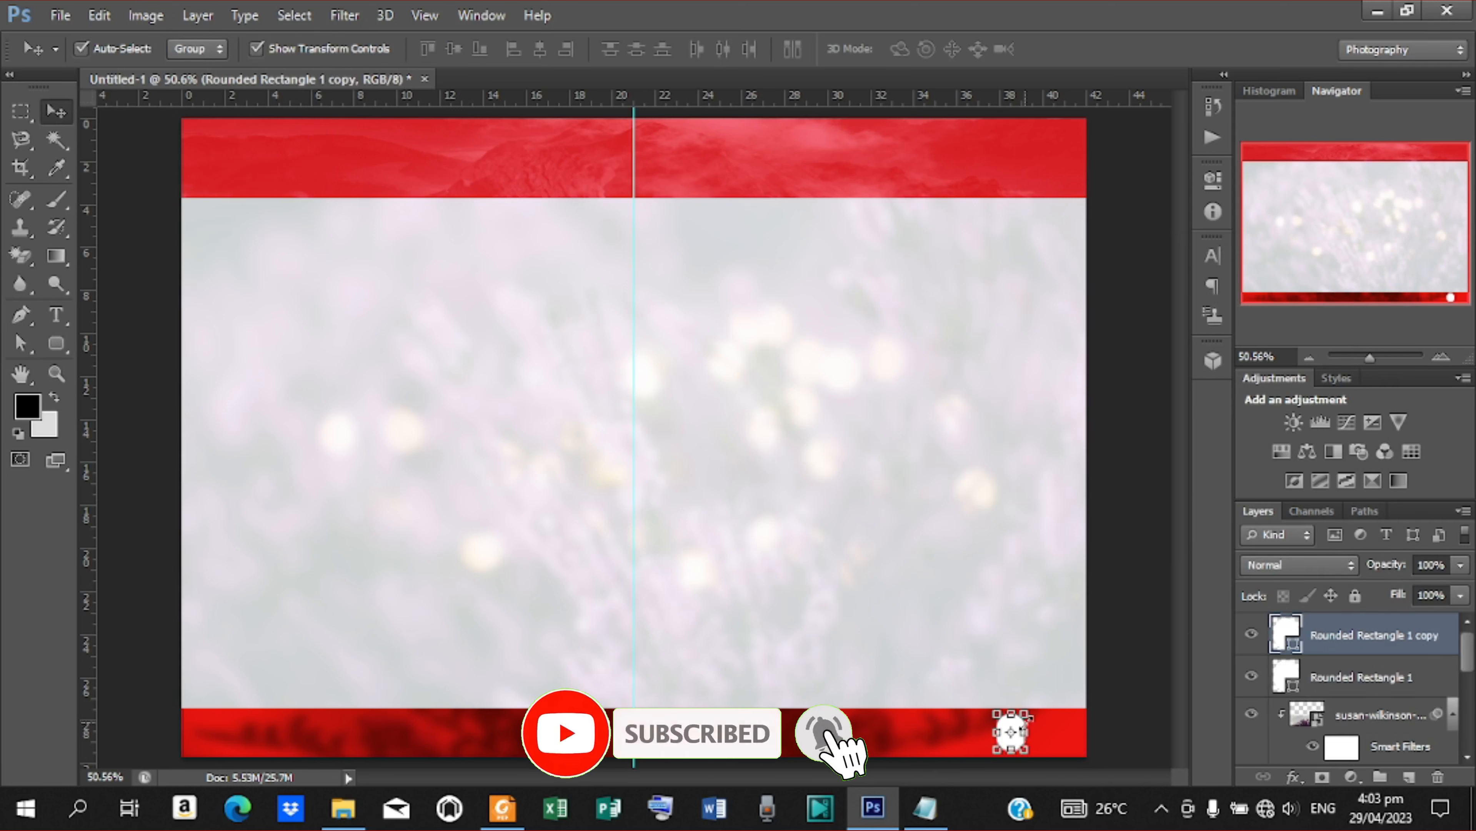
key(ctrl+t)
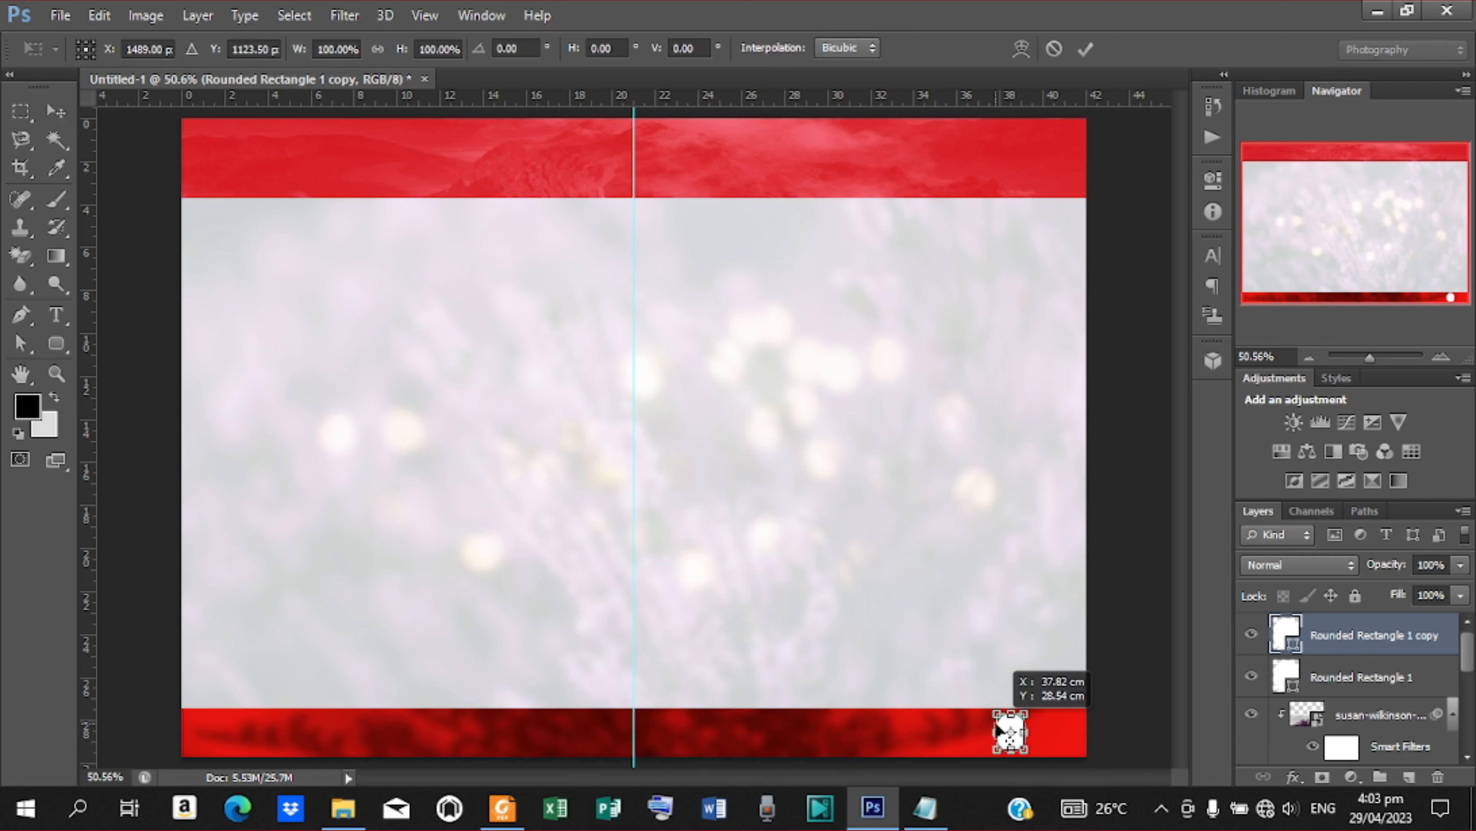
drag(1012, 733, 540, 720)
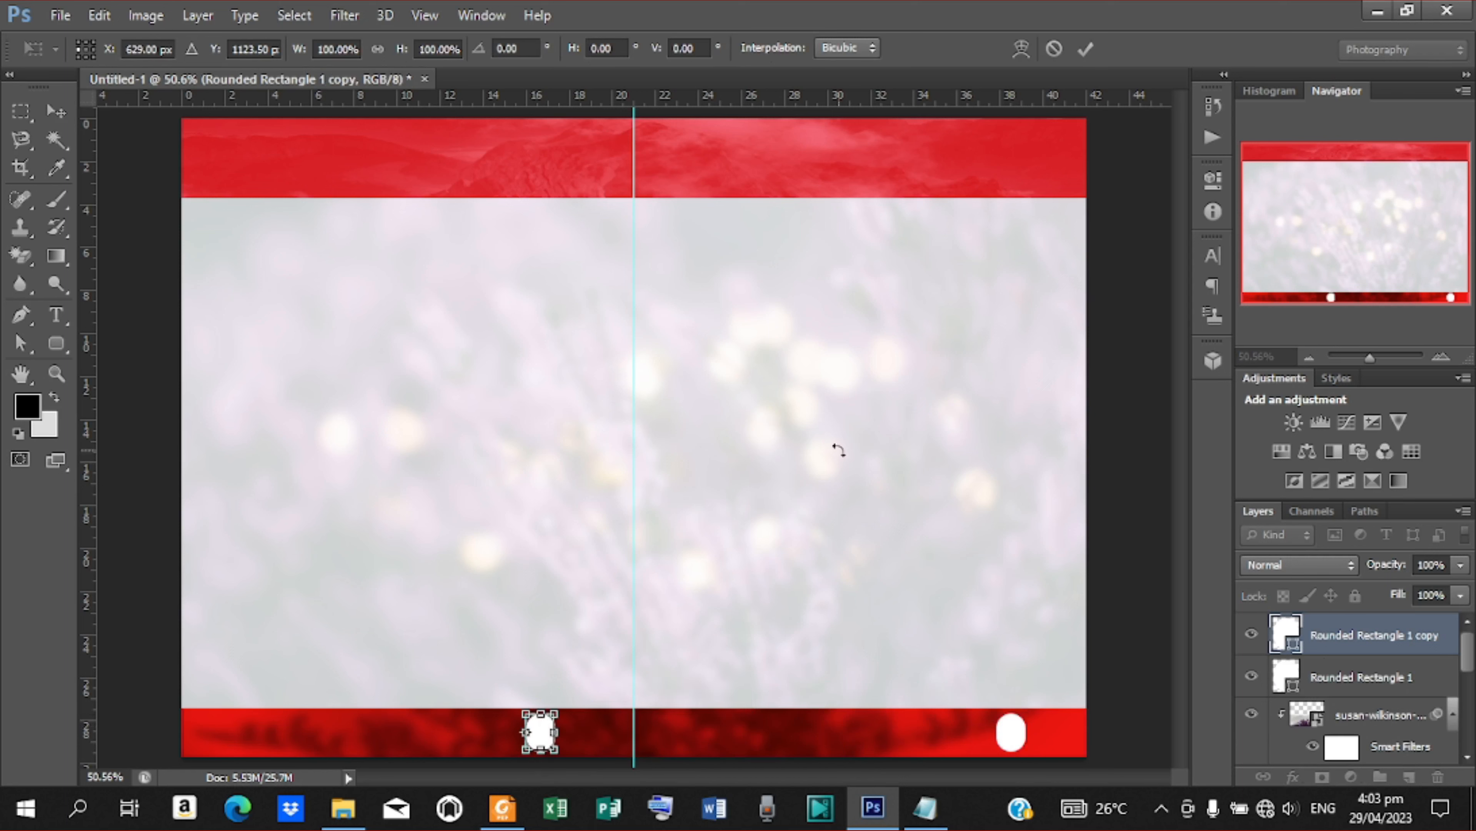
click(1084, 50)
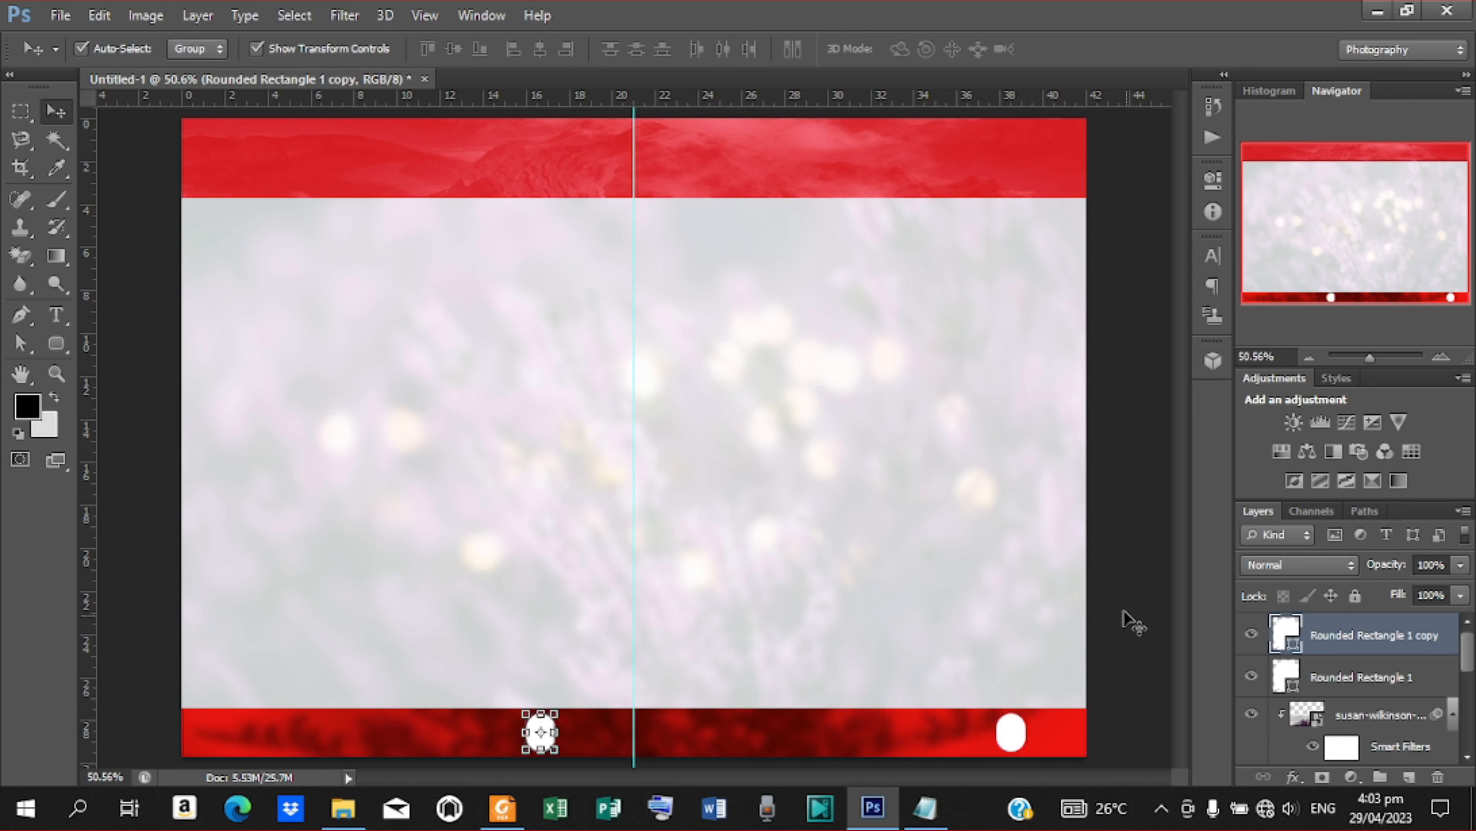
click(1099, 620)
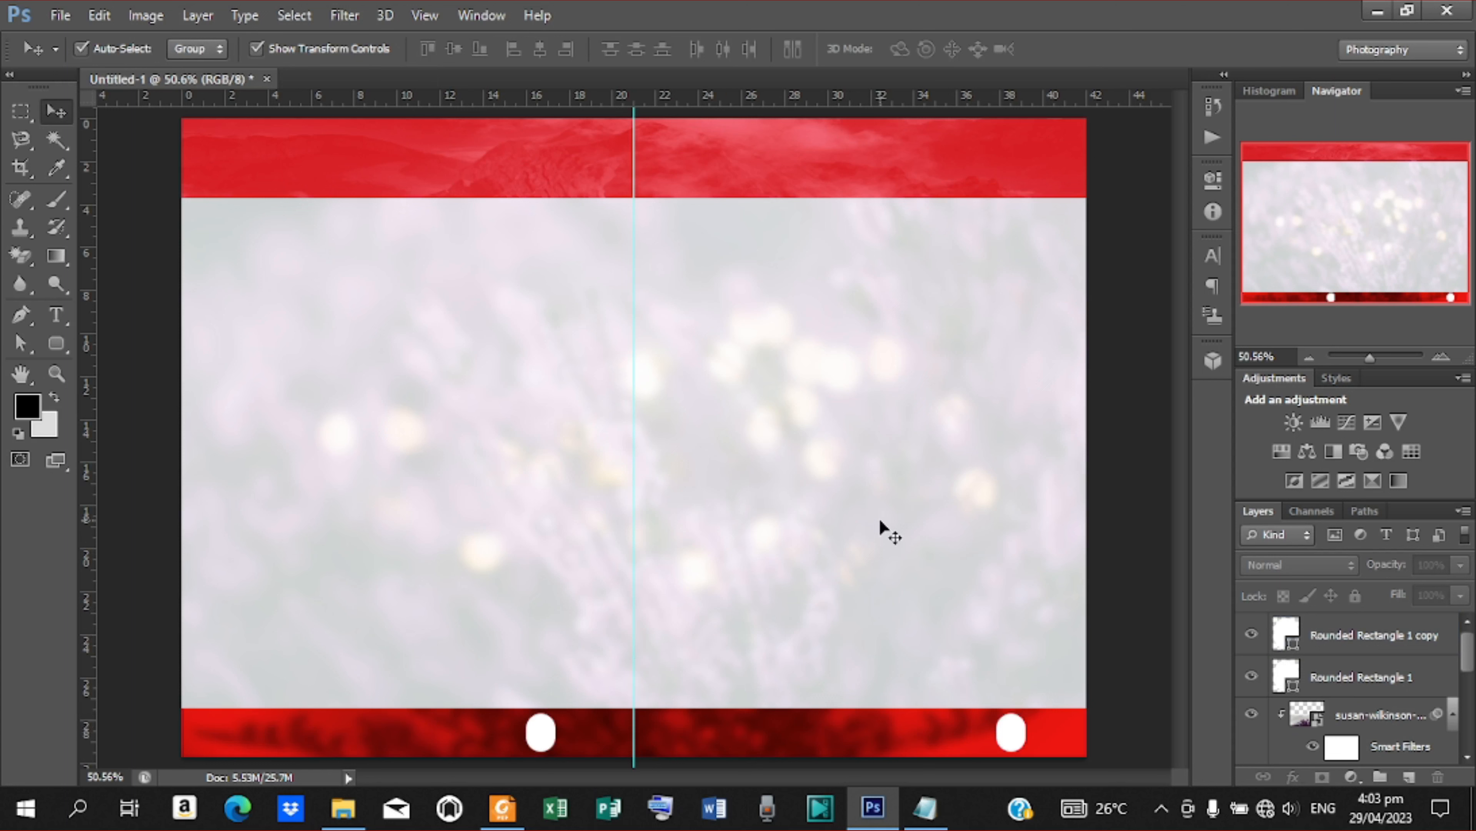
click(1011, 732)
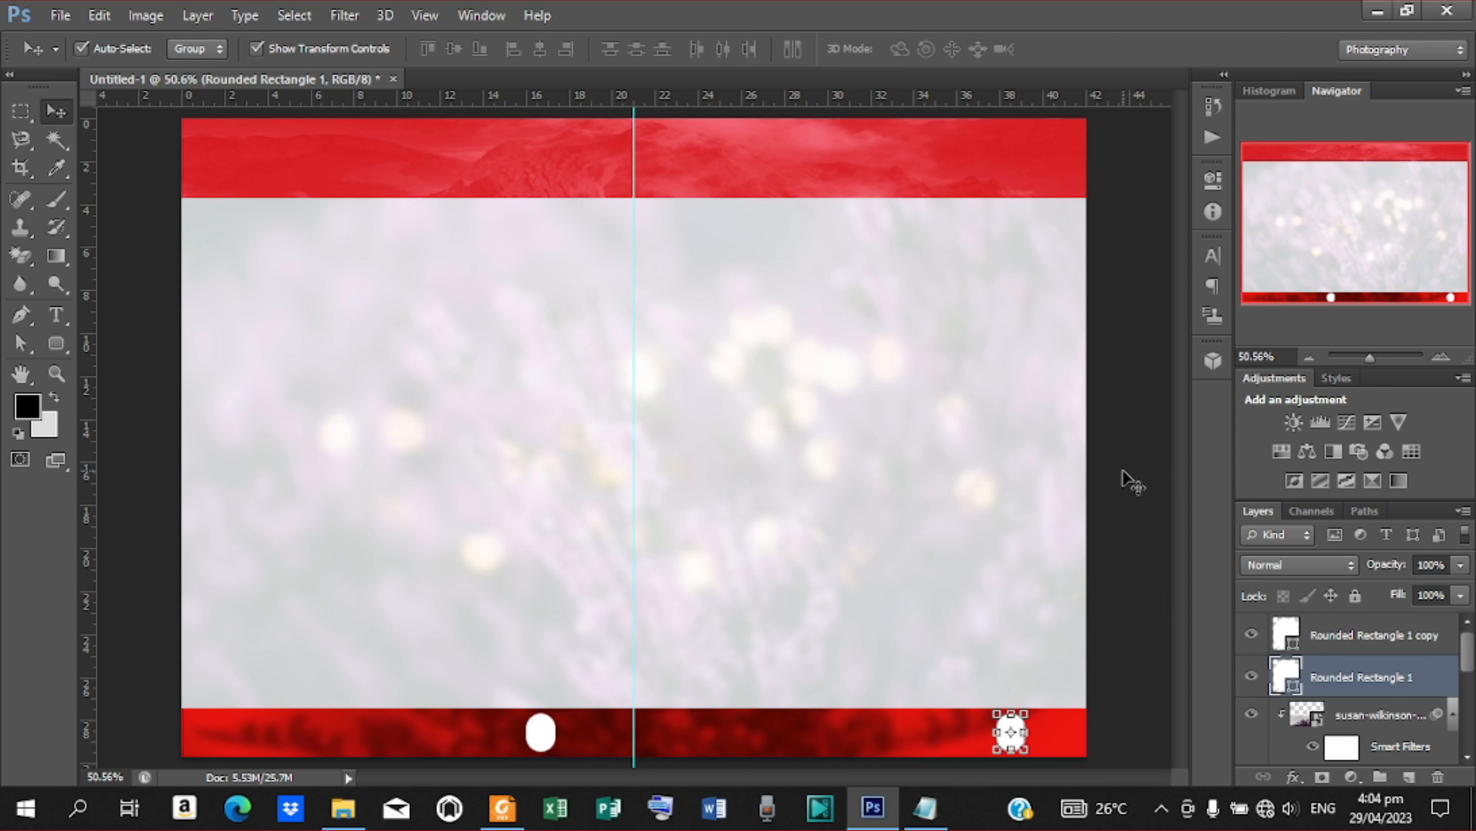
click(1120, 617)
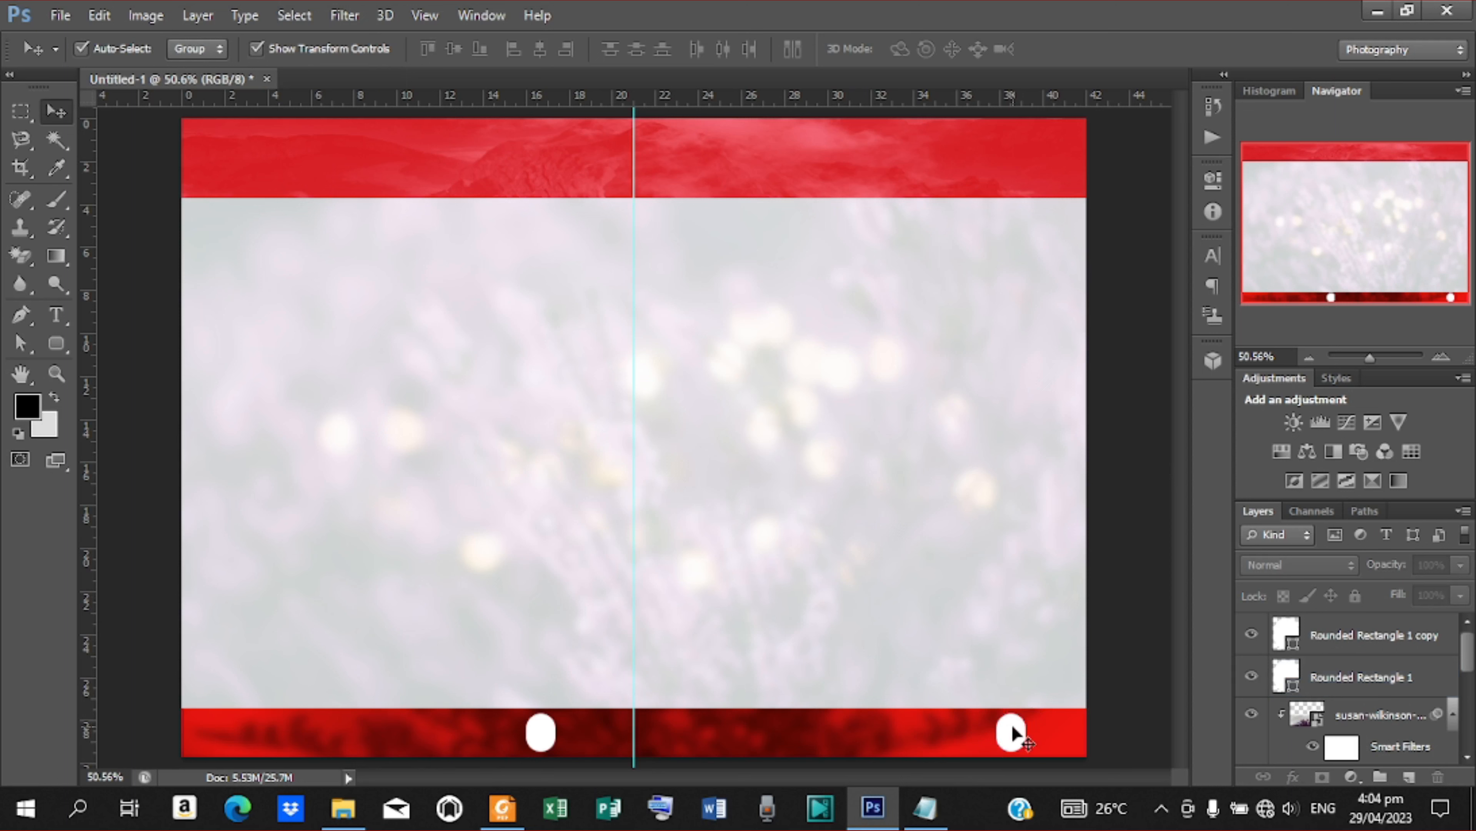
click(1012, 733)
click(256, 49)
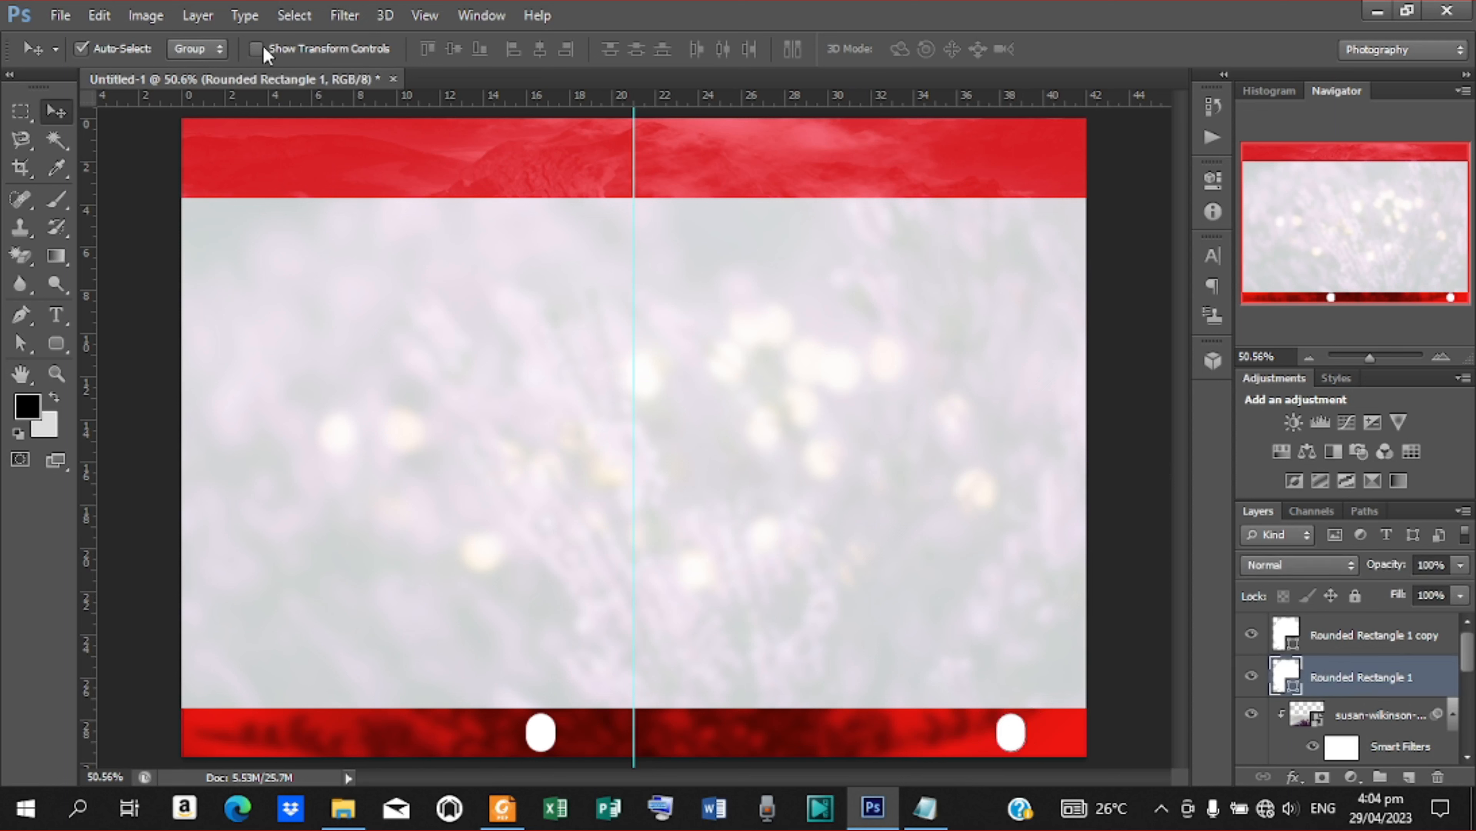
click(256, 49)
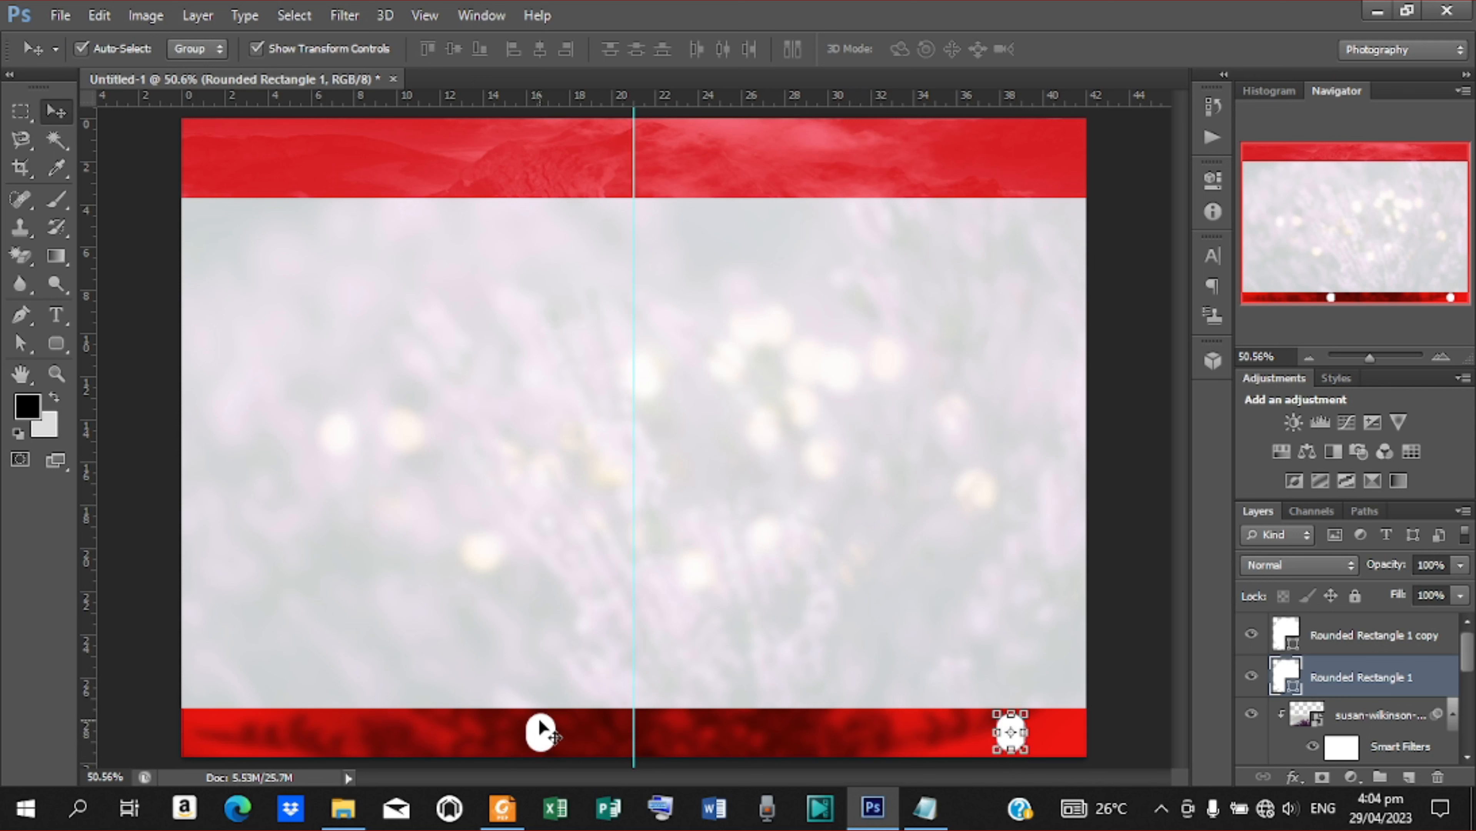
Add the text 6 in 25 pt Arial Nova Bold on the lower band, just left of the copied white rounded rectangle
key(t)
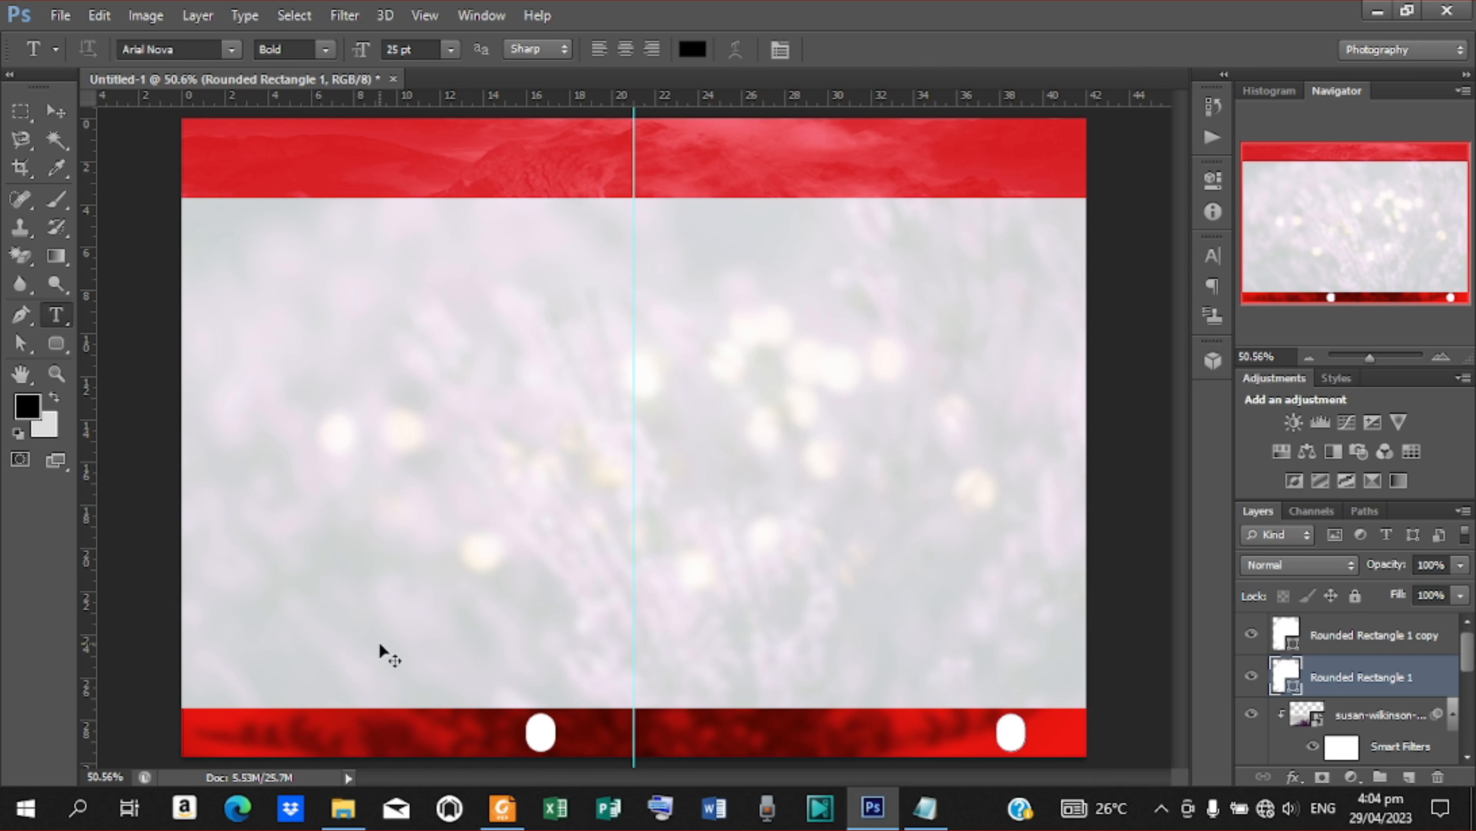
key(ctrl+plus)
key(ctrl+plus)
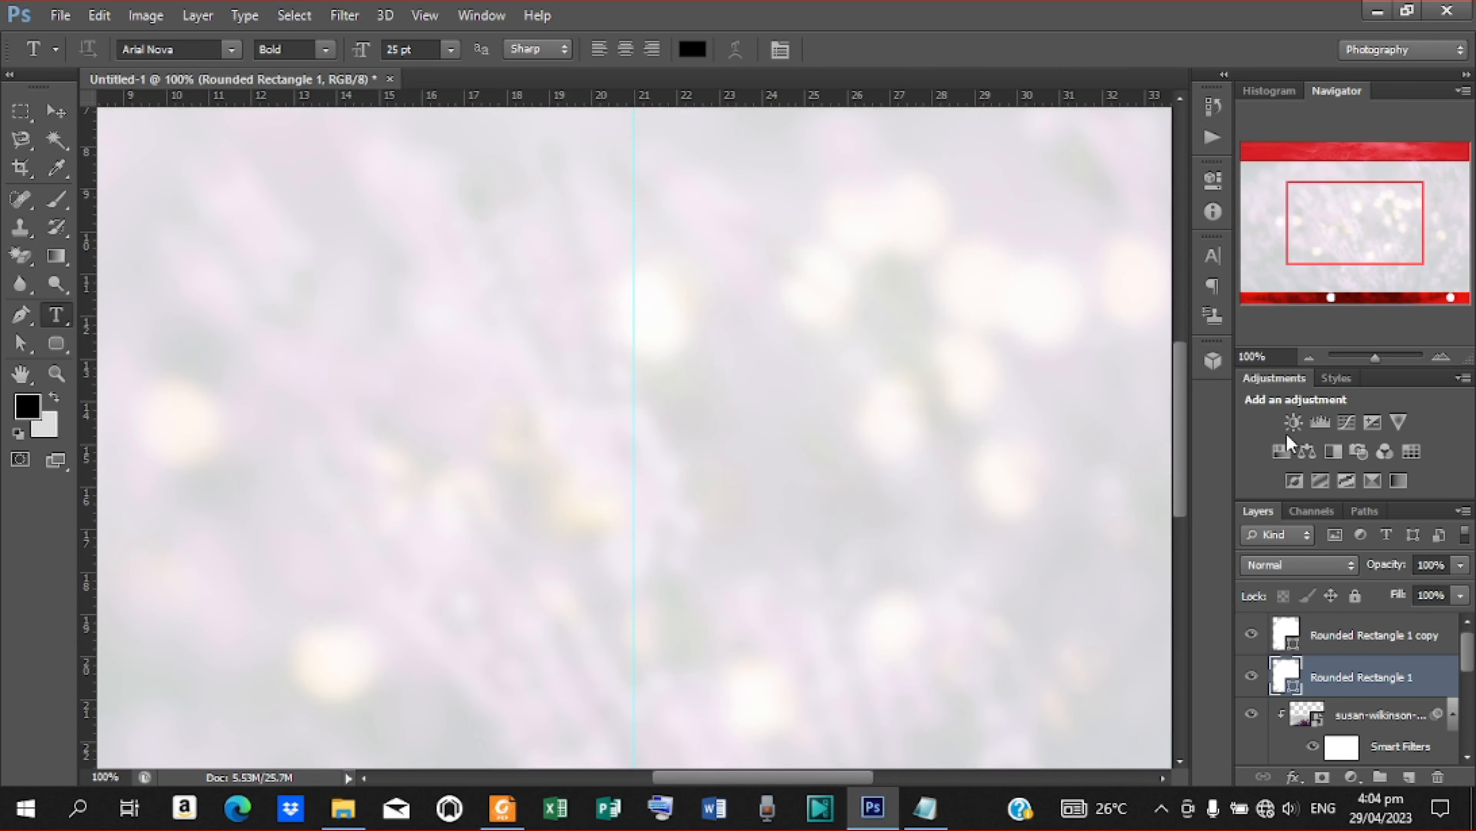
drag(1175, 427, 1176, 547)
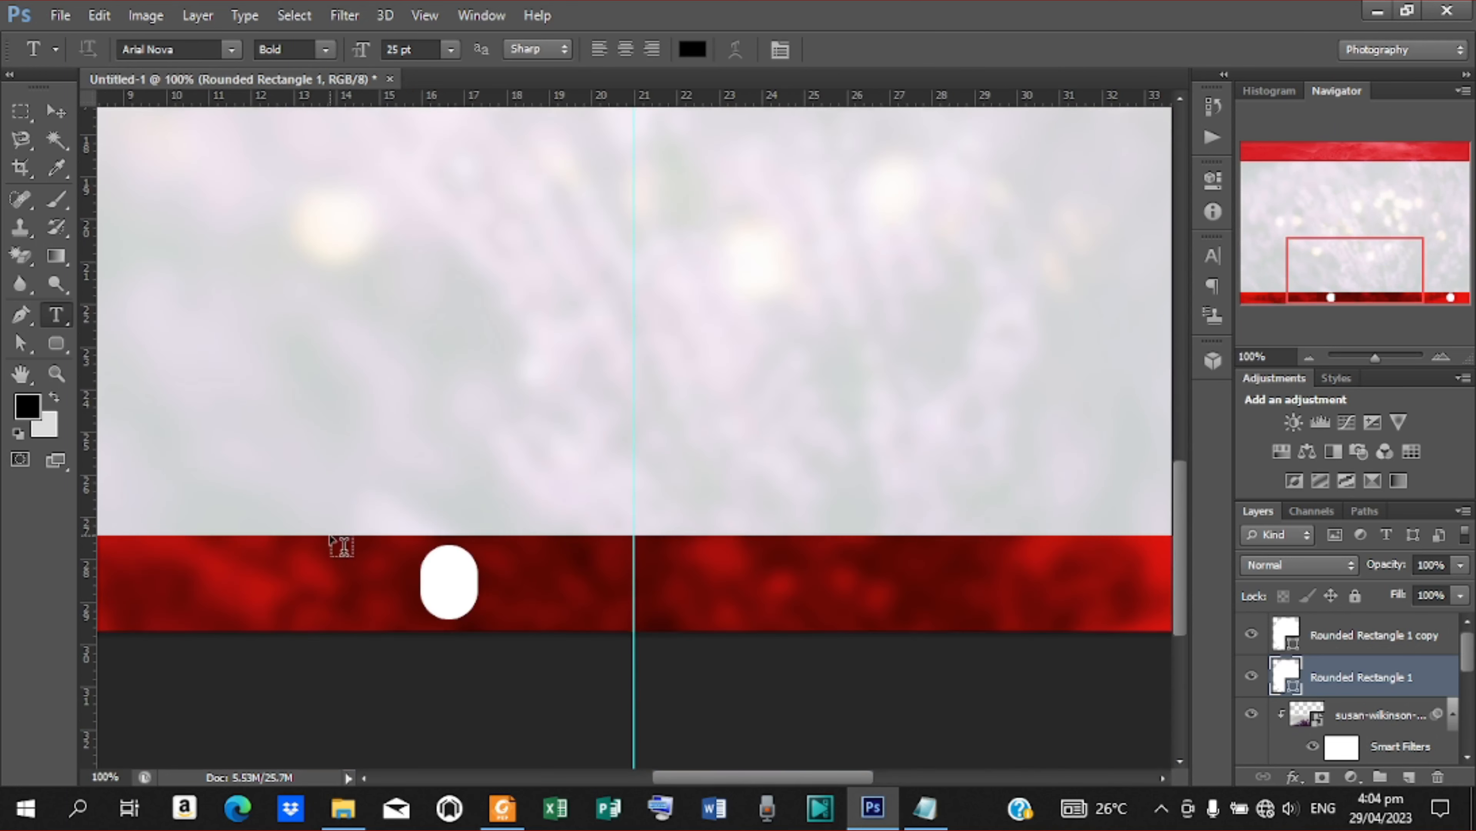
click(382, 594)
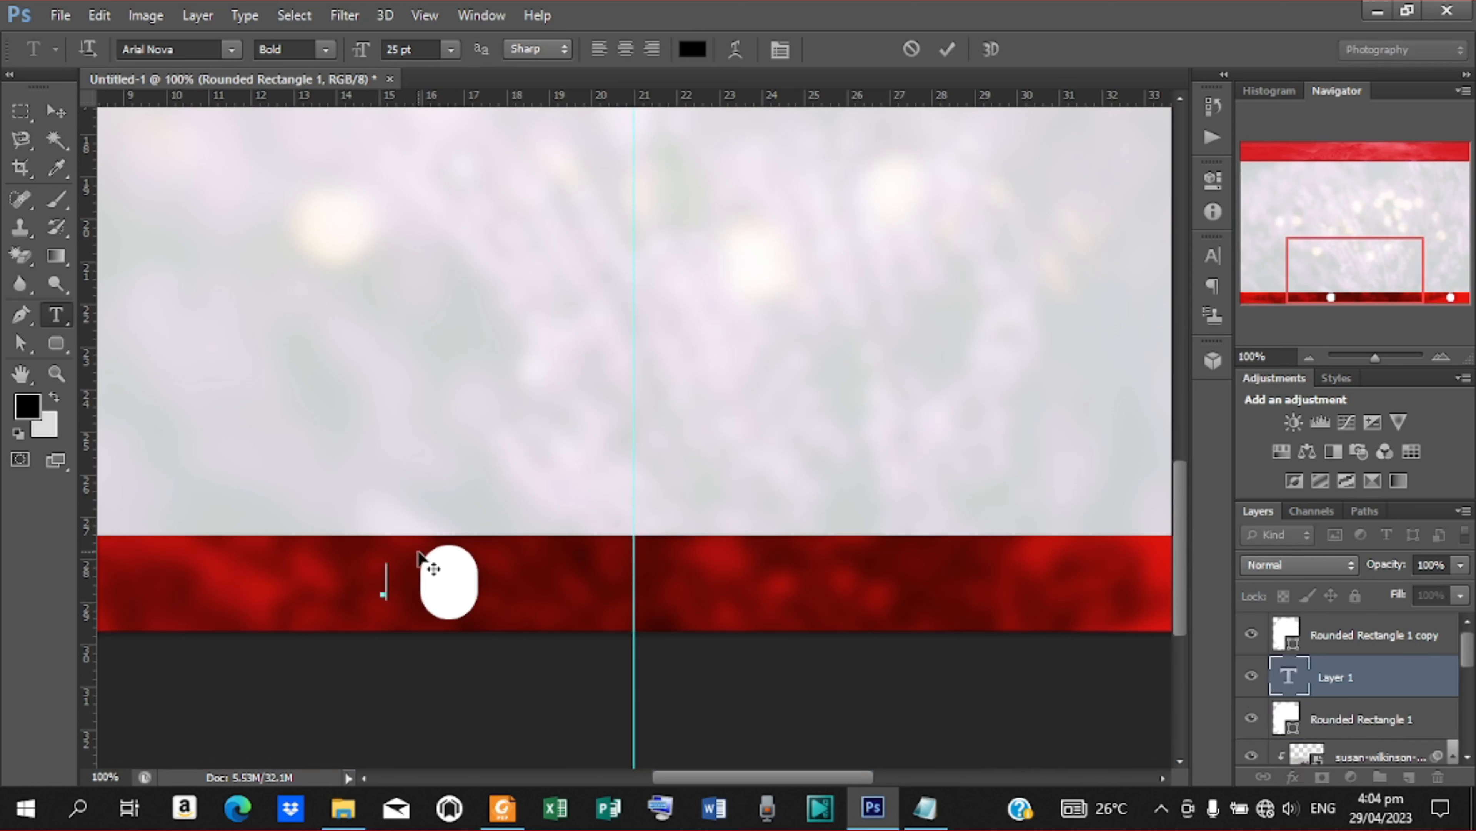
text(6)
click(948, 48)
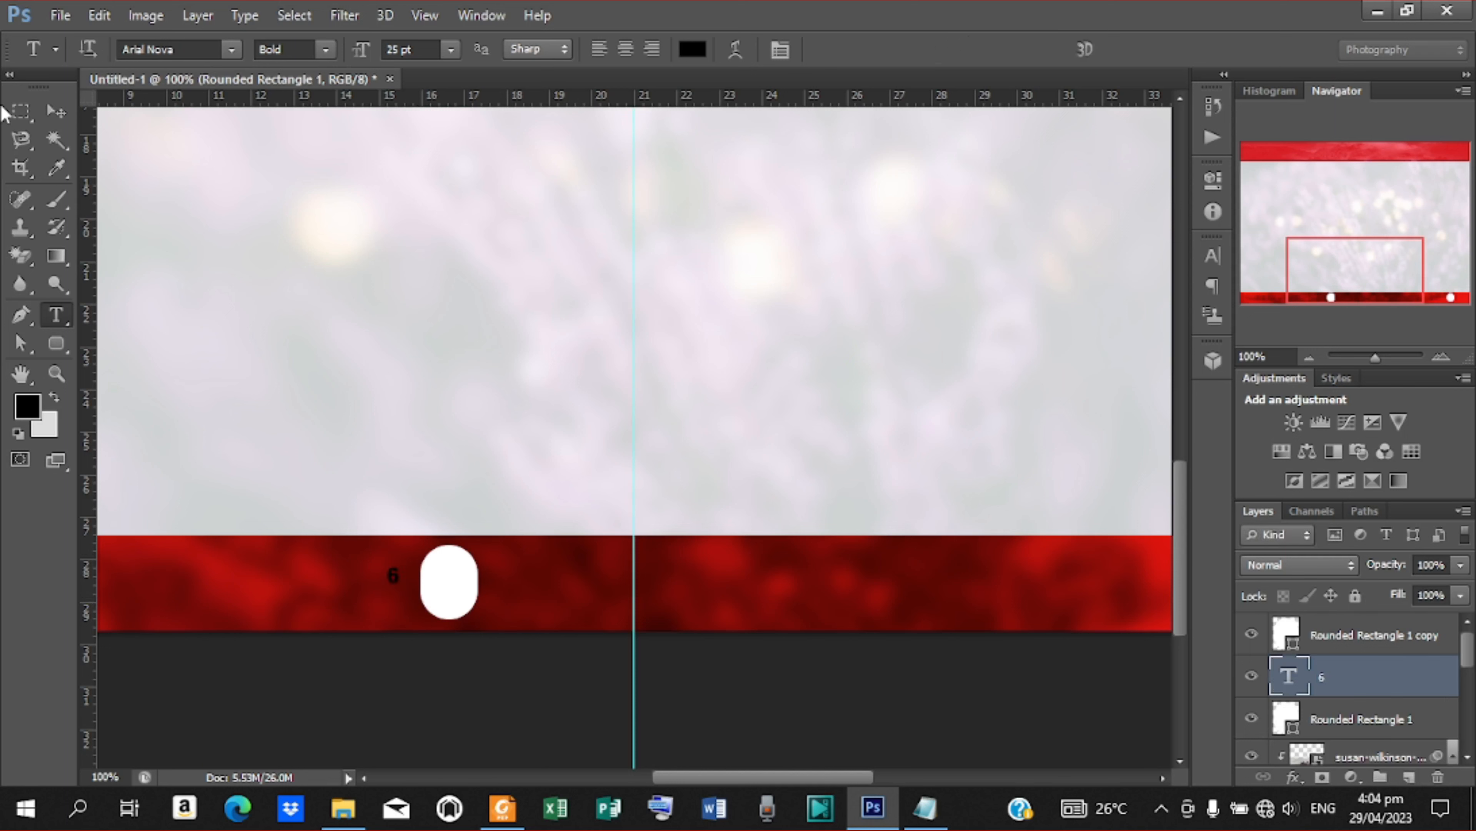
Move the 6 onto the copied white rounded rectangle and place its text layer above that shape's layer
click(45, 107)
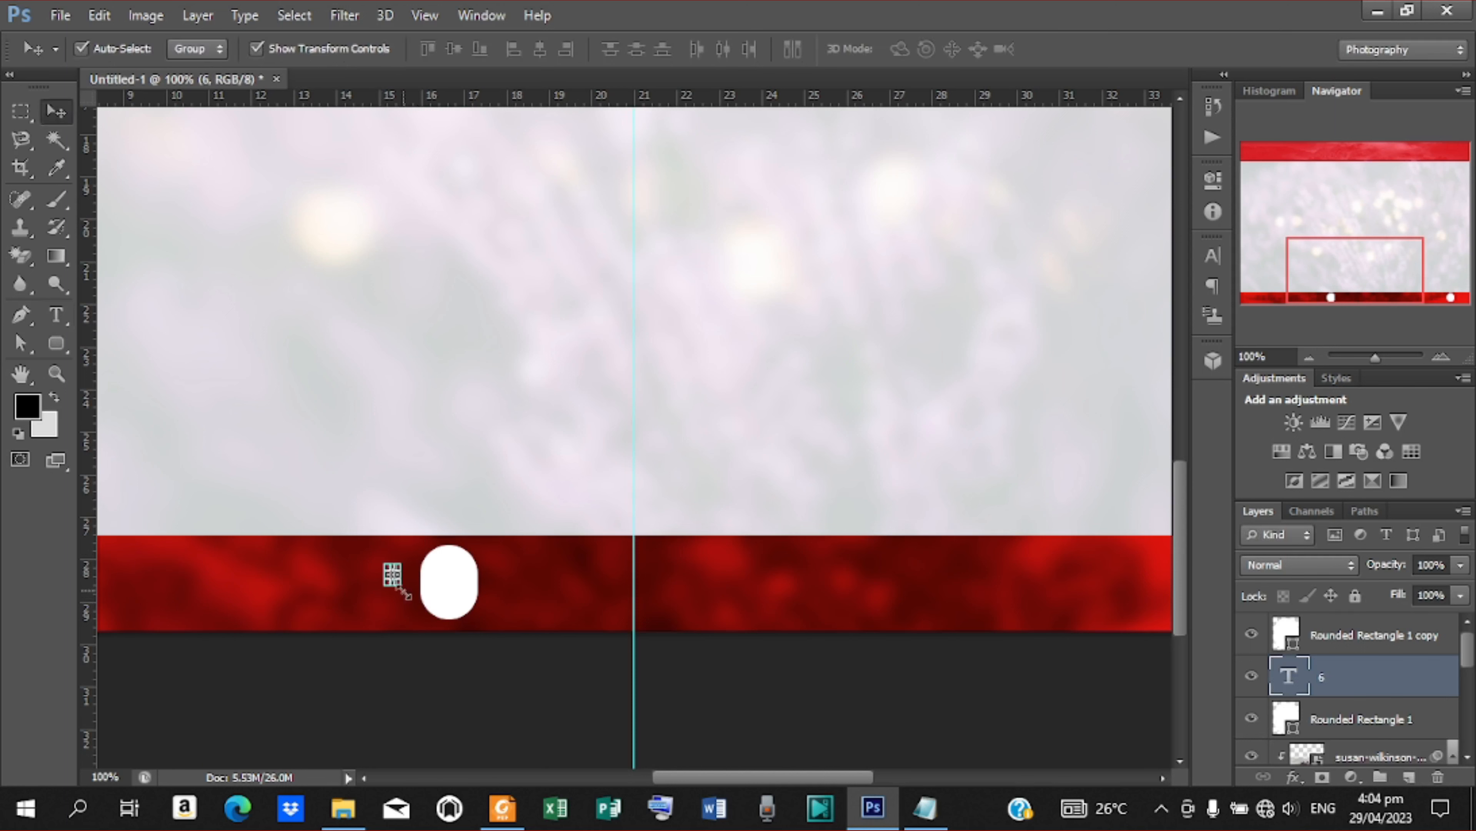
click(252, 47)
drag(398, 580, 449, 586)
drag(1380, 678, 1365, 635)
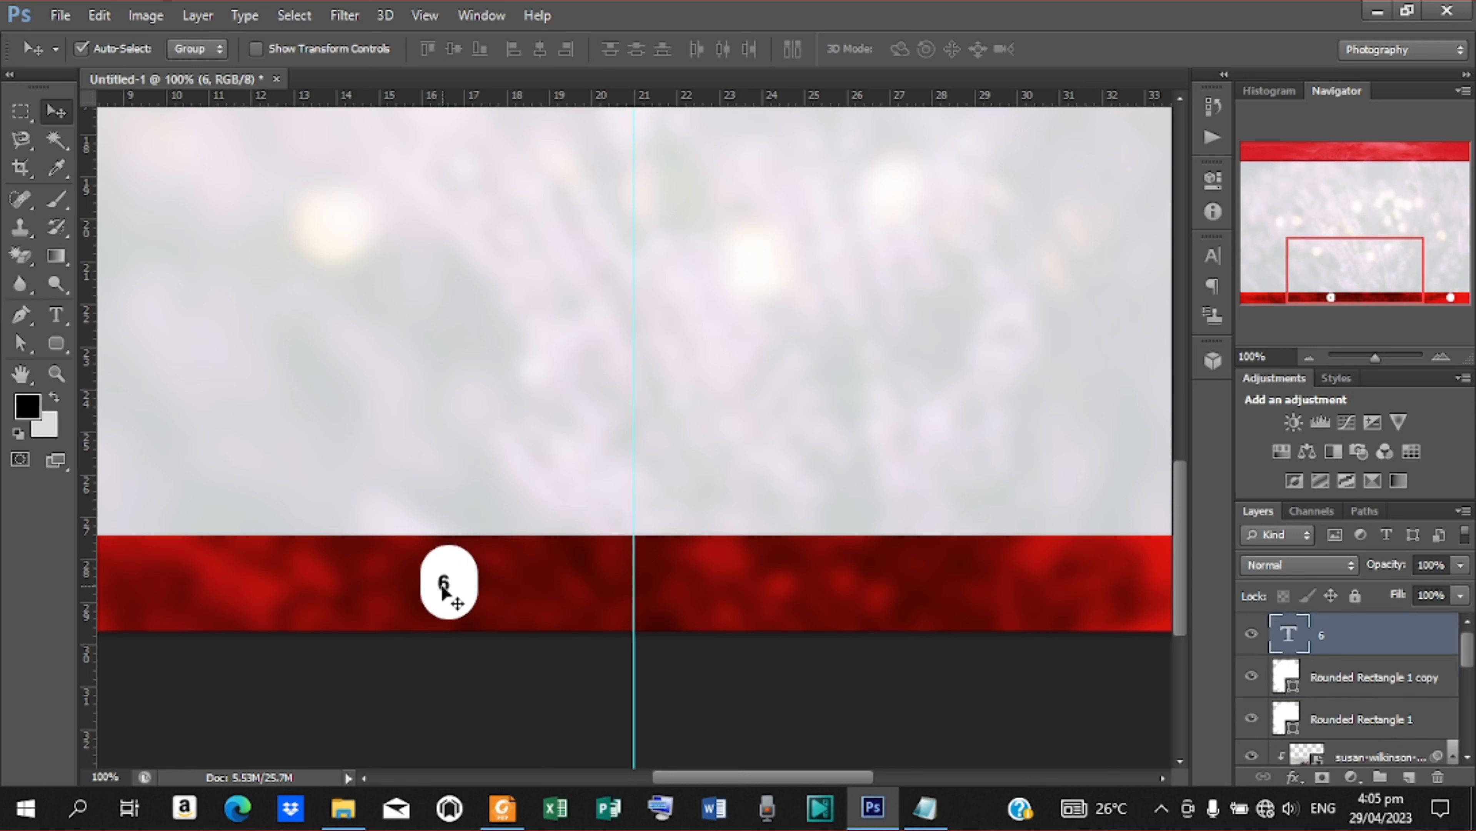
drag(445, 590, 451, 590)
Enlarge the 6 to about 291% and nudge it slightly down and left to centre it in the white rounded rectangle
click(256, 48)
drag(461, 597, 473, 617)
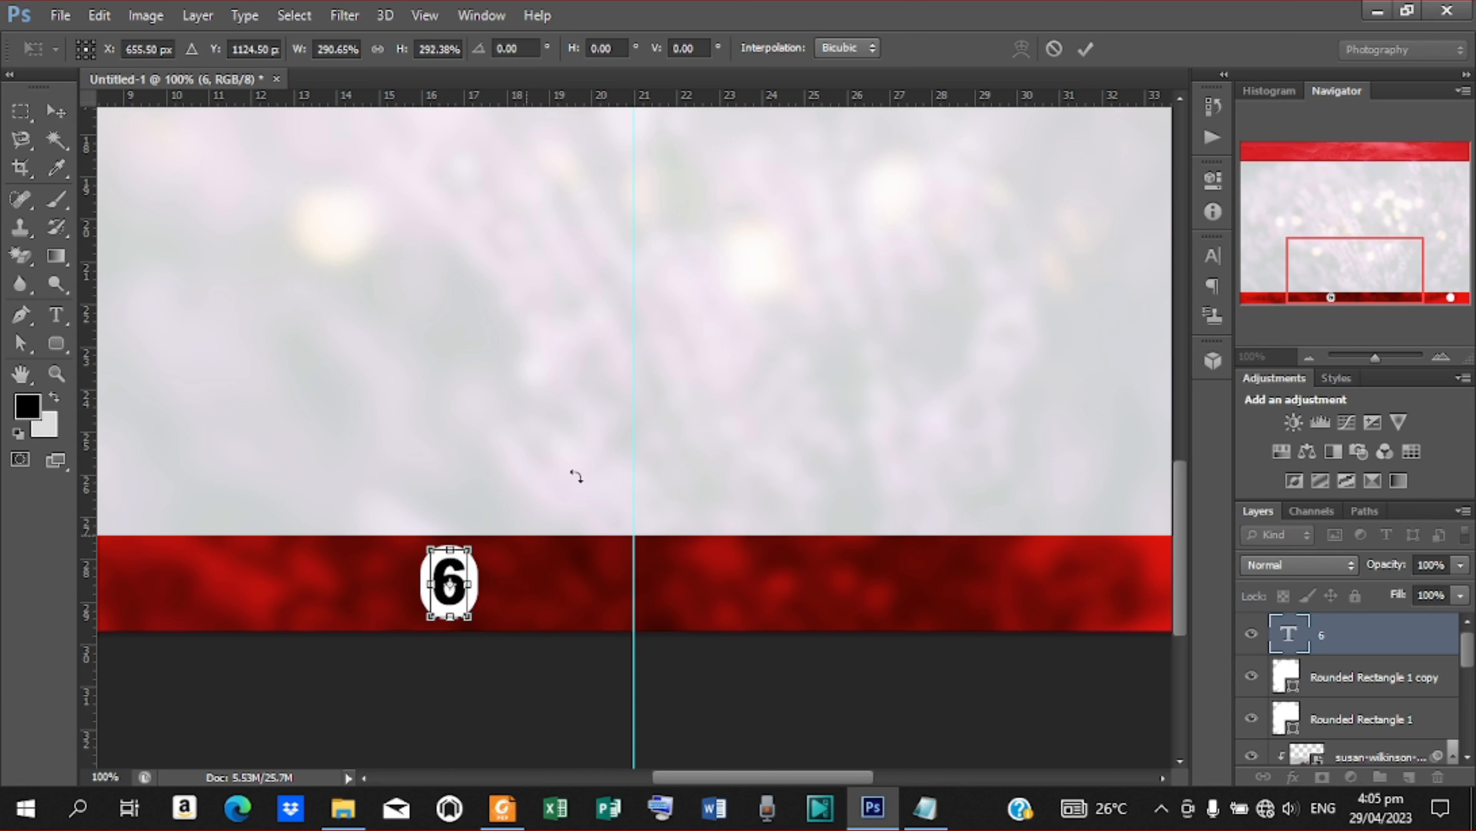
click(1085, 49)
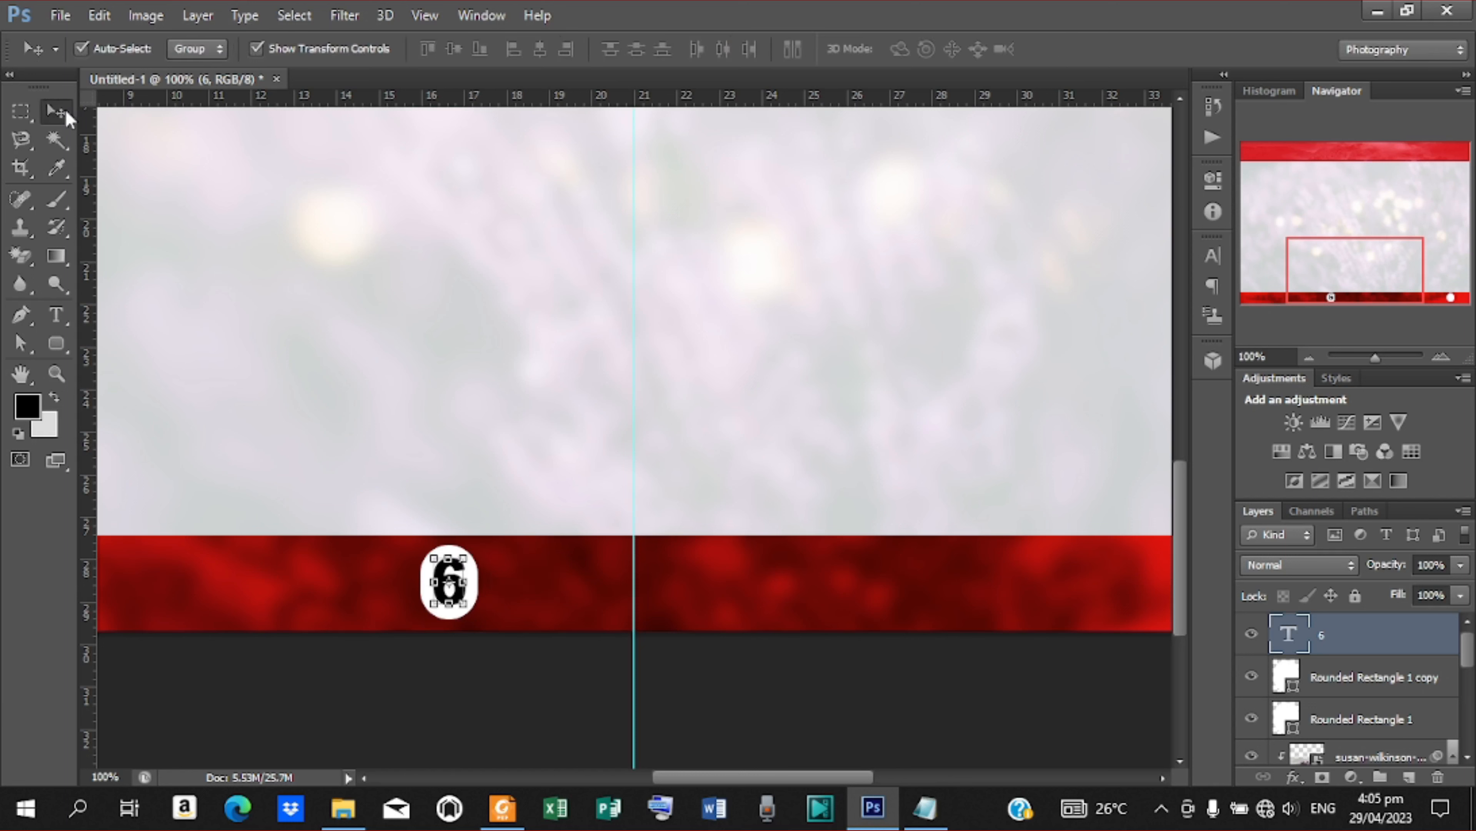
key(Down)
key(Down)
key(Down)
key(Left)
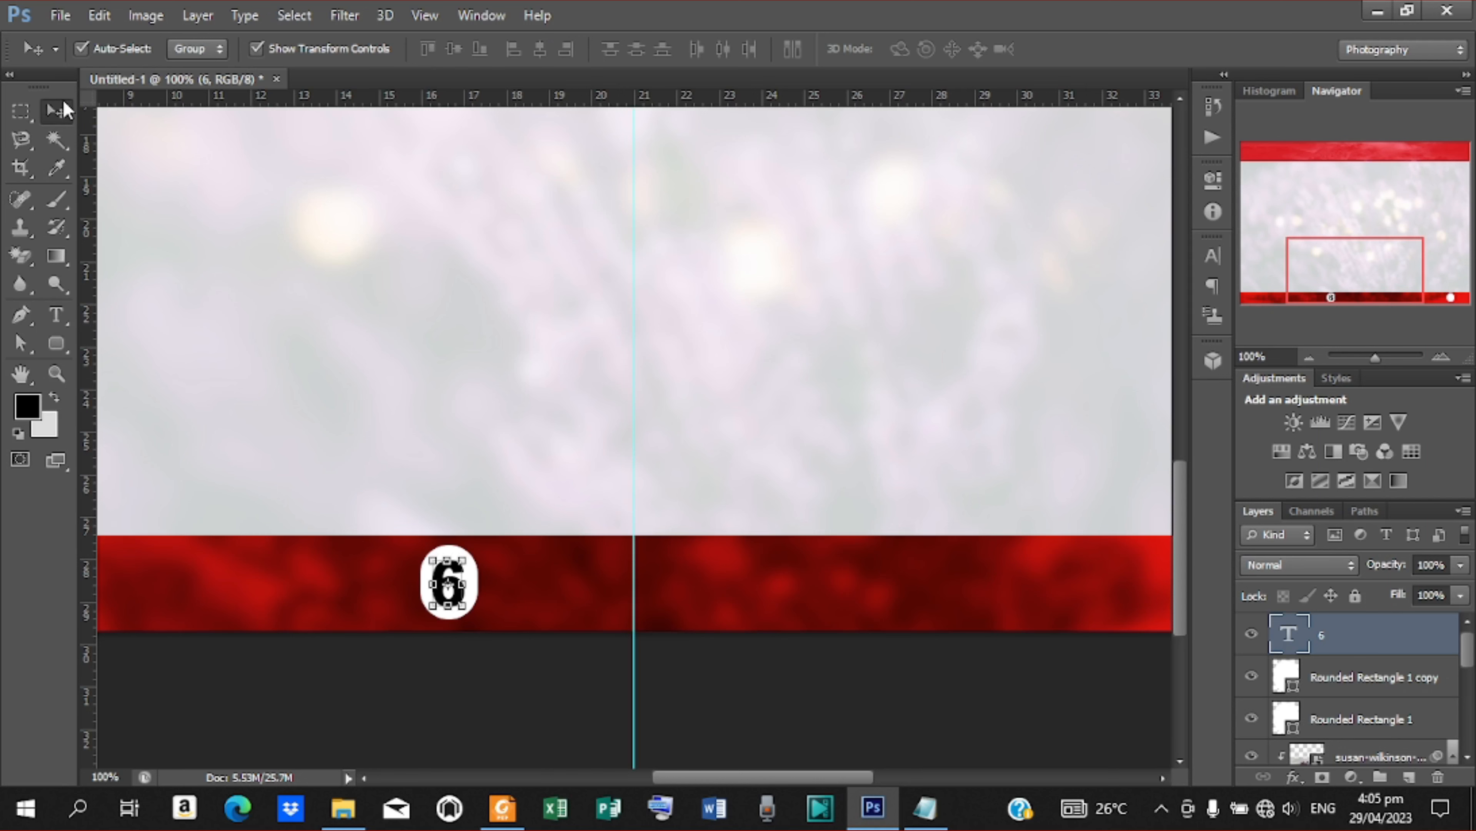
Nudge the empty white rounded rectangle near the page's right edge further left along the lower red band
drag(808, 780, 877, 780)
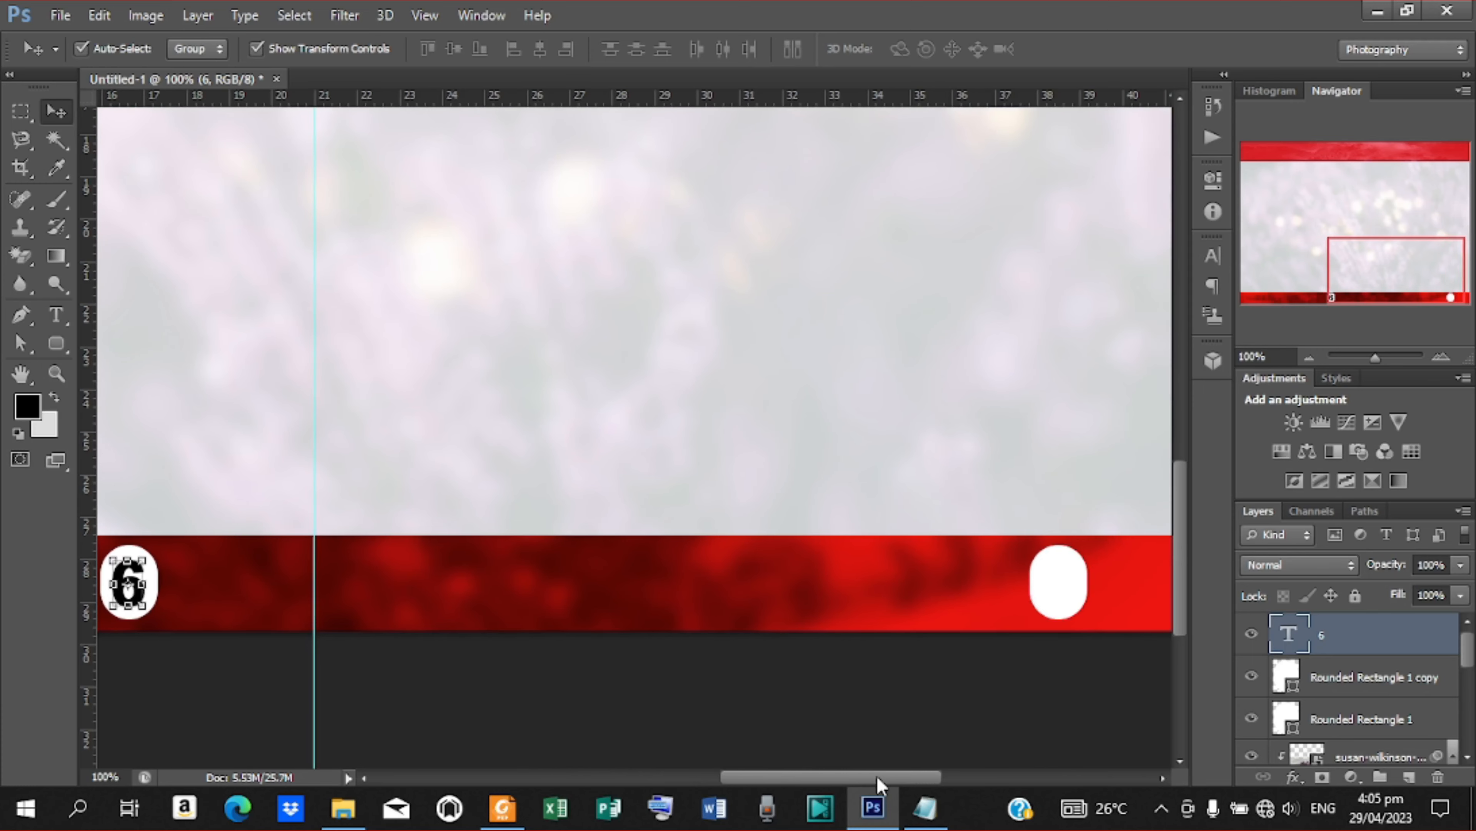
drag(877, 780, 905, 777)
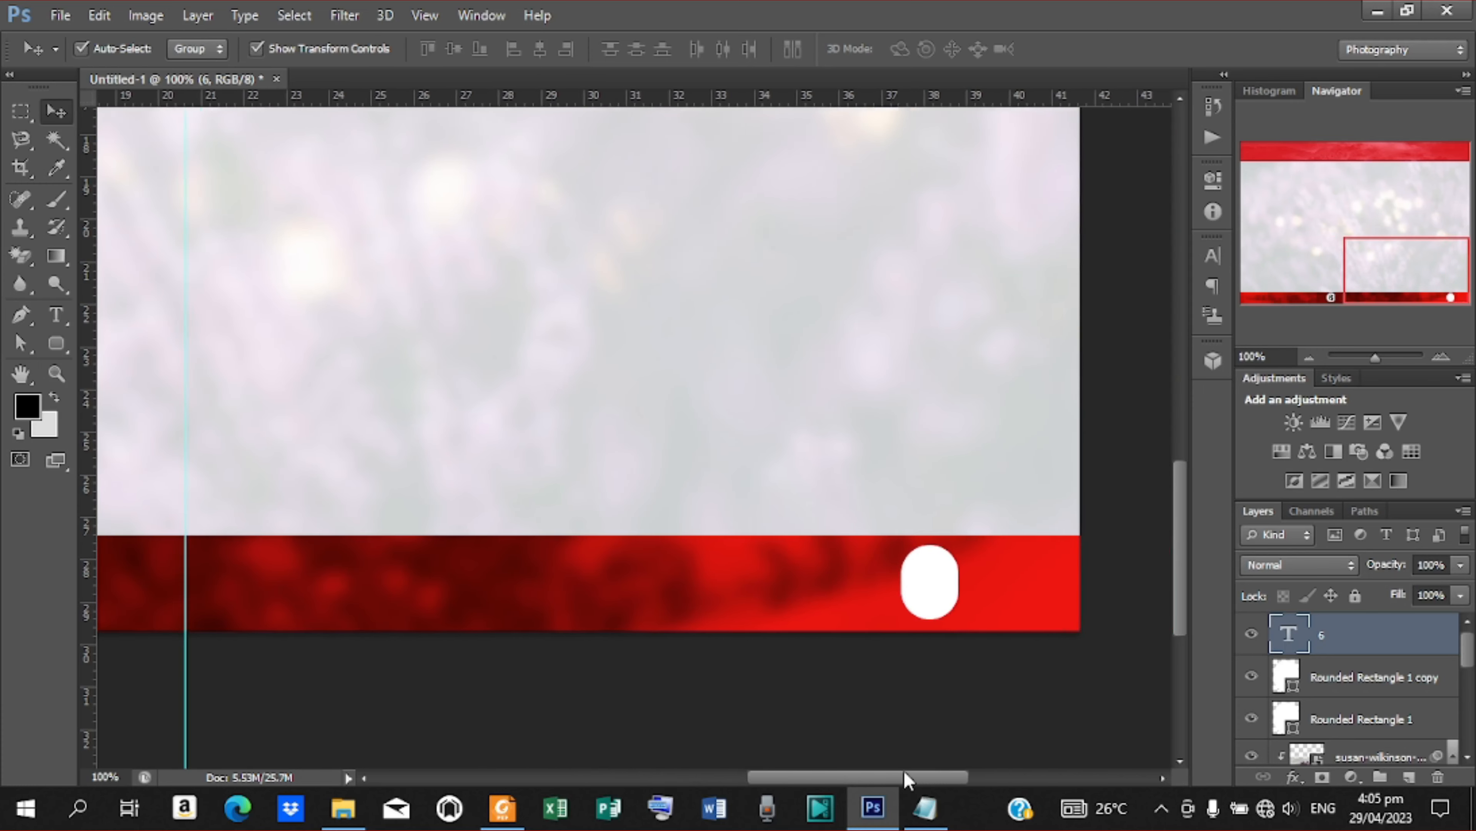
drag(947, 586, 944, 582)
key(Left)
key(Left)
key(Left)
key(Left)
key(Left)
key(Left)
key(Left)
key(Left)
key(Left)
key(Left)
key(Left)
key(Left)
key(Left)
key(Left)
key(Left)
key(Left)
key(Left)
key(Left)
key(Left)
key(Left)
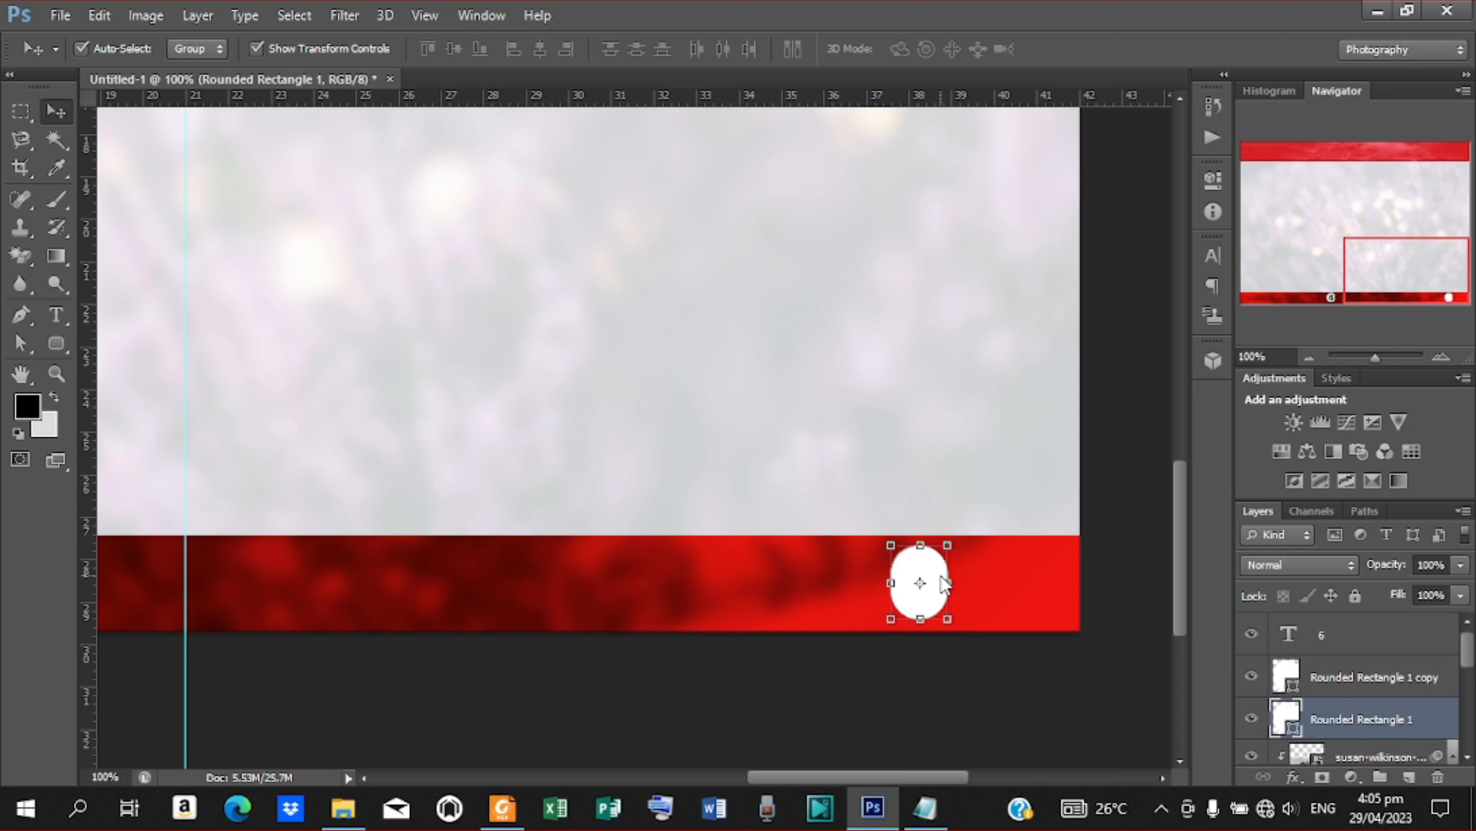
key(Left)
key(Left)
key(Left)
key(Left)
key(Left)
key(Left)
key(Left)
key(Left)
key(Left)
key(Left)
key(Left)
key(Left)
key(Left)
key(Left)
key(Left)
key(Left)
key(Left)
key(Left)
key(Left)
key(Left)
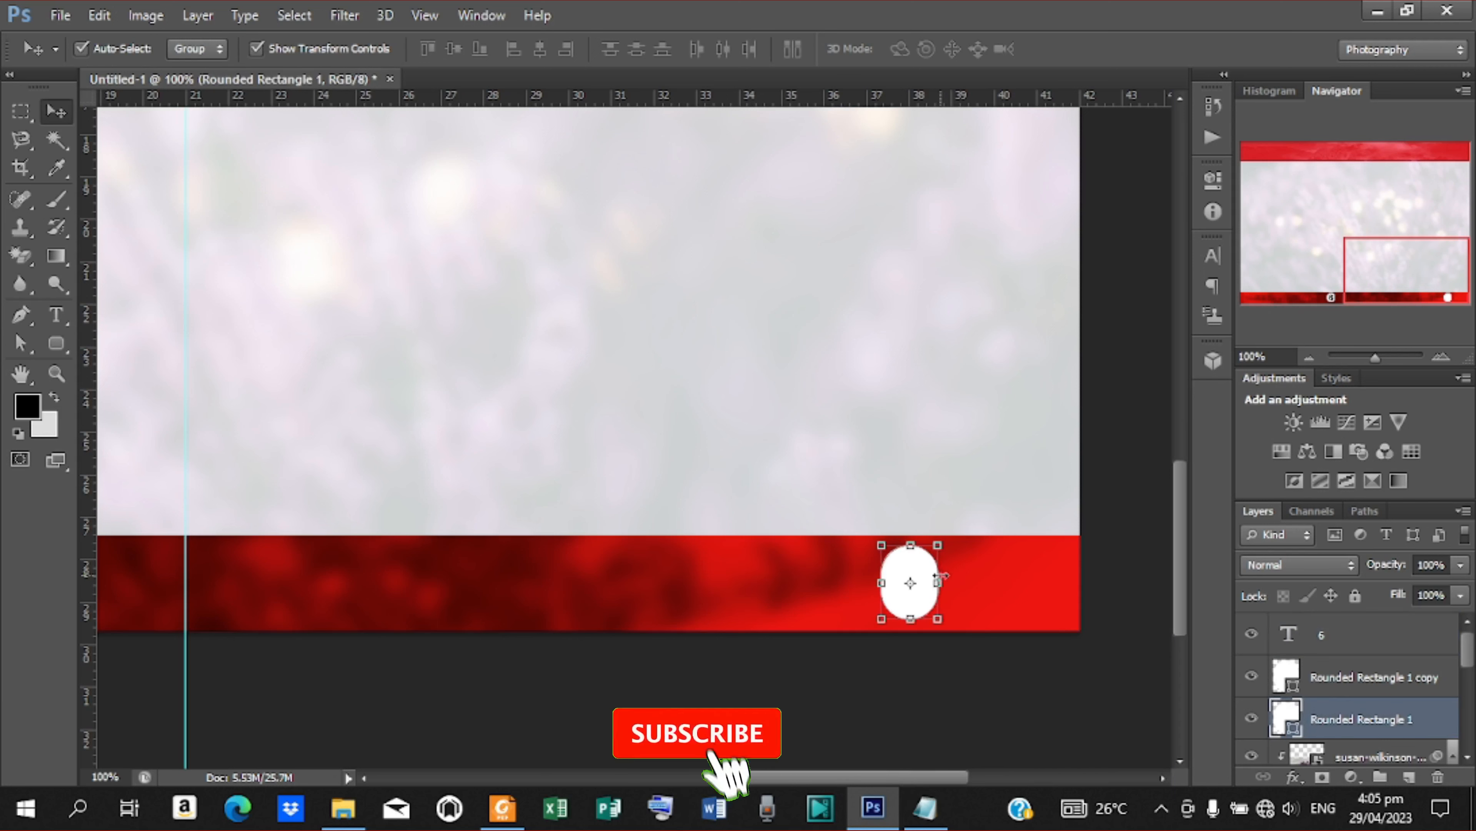
key(Left)
key(Left)
key(Left)
key(Left)
key(Left)
key(Left)
key(Left)
key(Left)
key(Left)
key(Left)
key(Left)
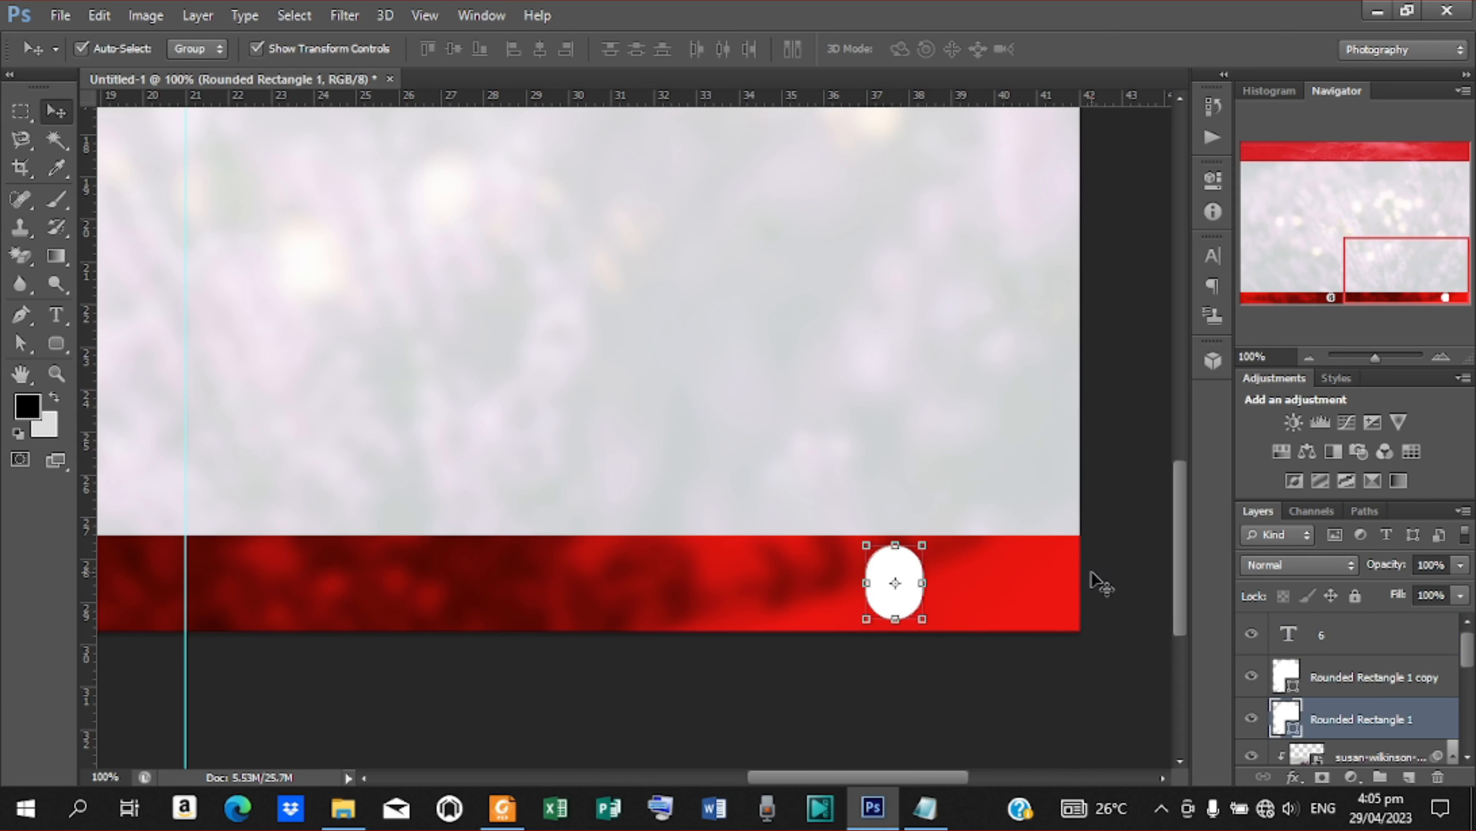
Duplicate the 6 text layer and centre the copy on the empty white rounded rectangle of the right-hand page
click(1365, 639)
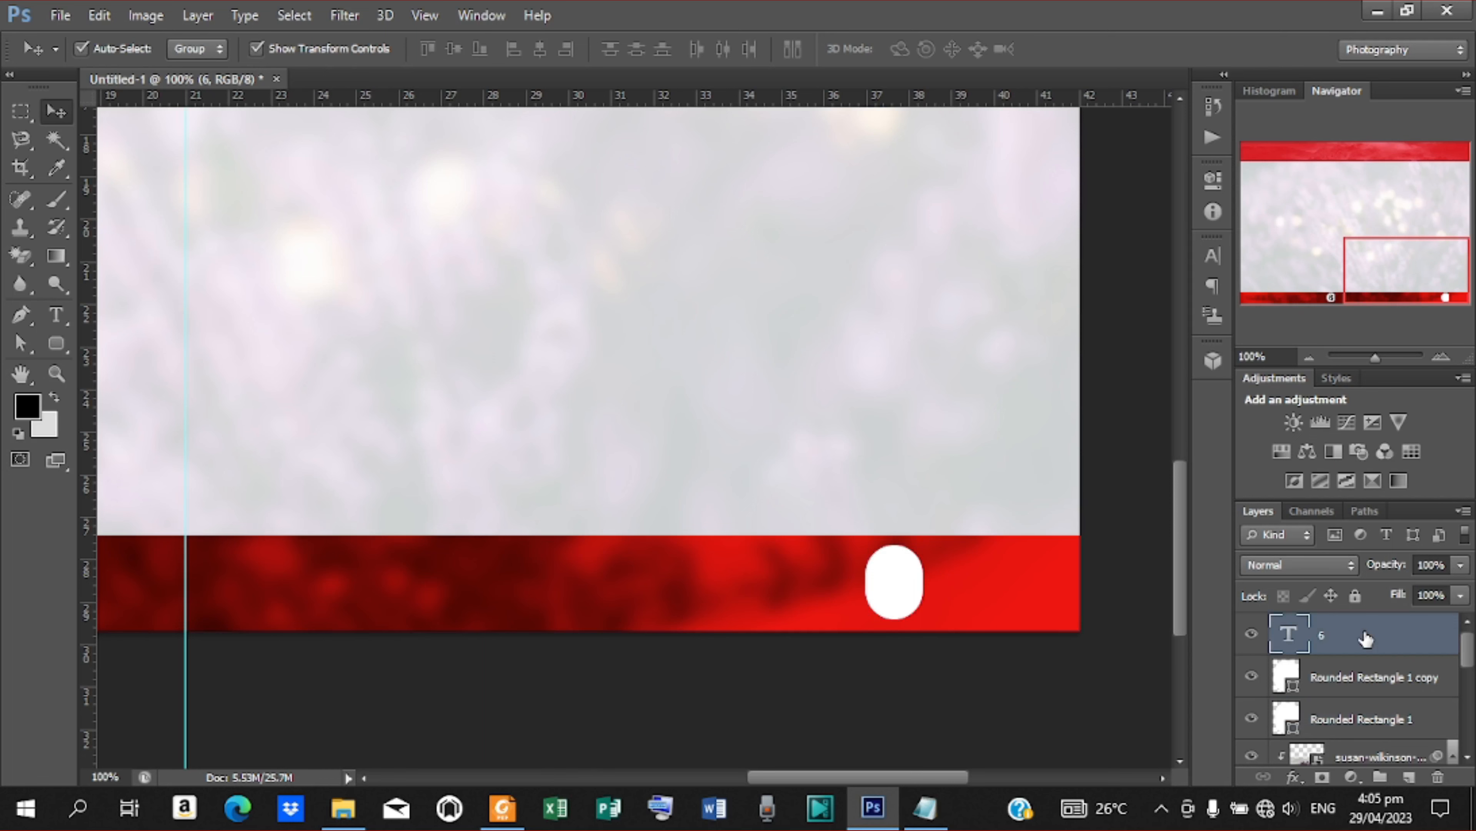
key(ctrl+j)
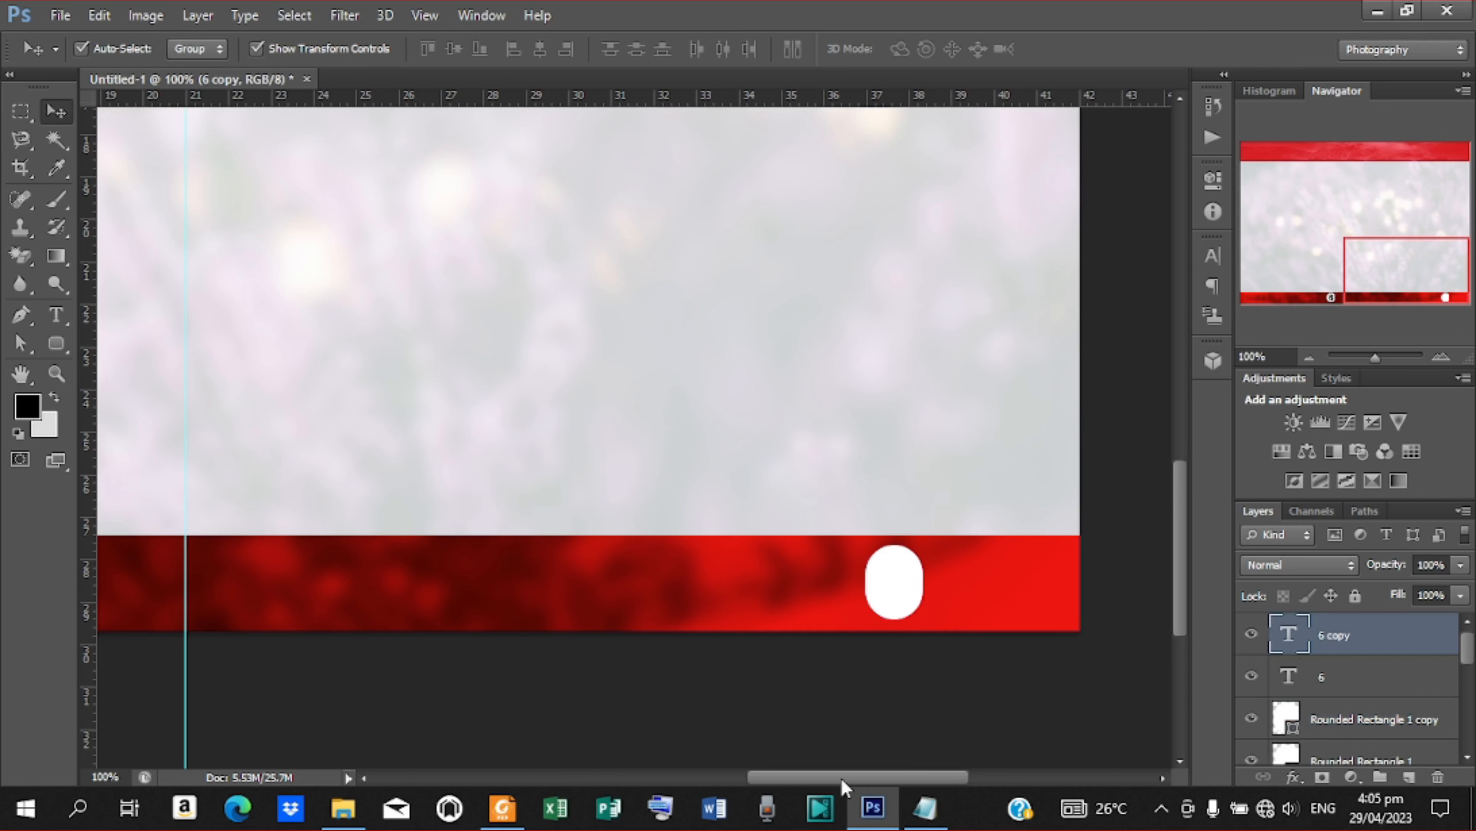
drag(843, 782, 788, 771)
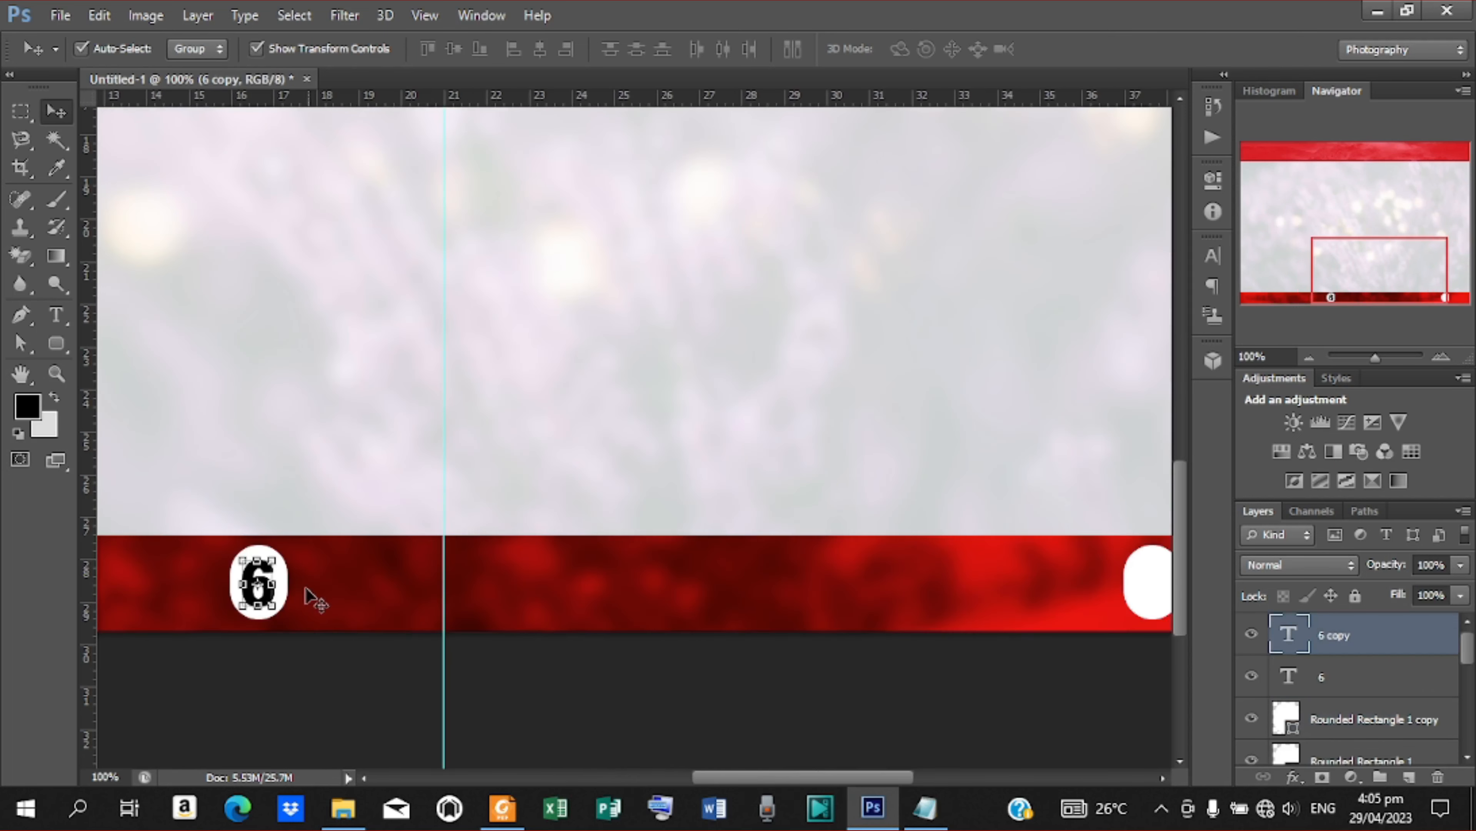
drag(259, 576, 1141, 583)
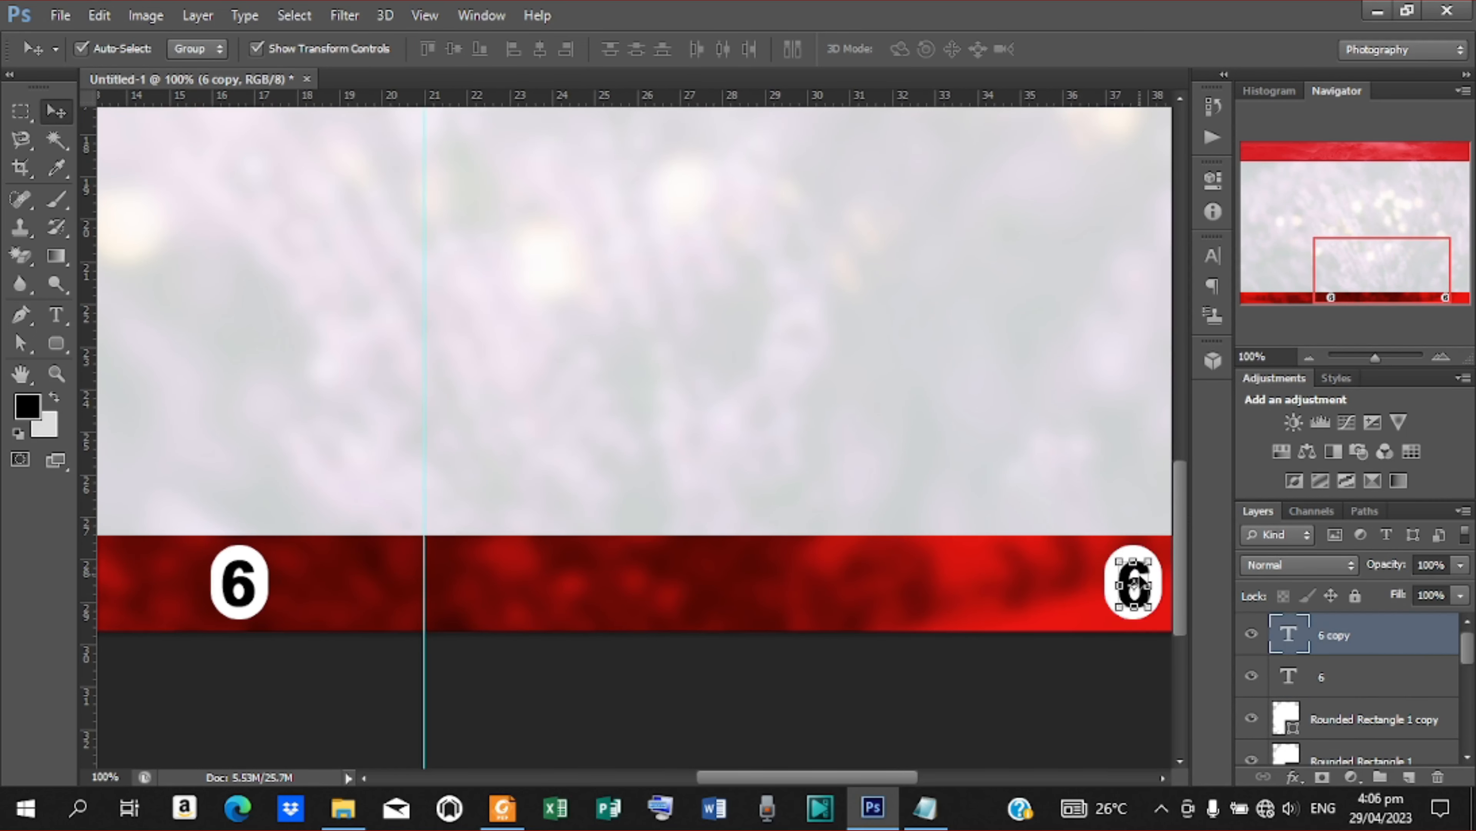
key(Left)
key(Left)
key(Left)
key(Left)
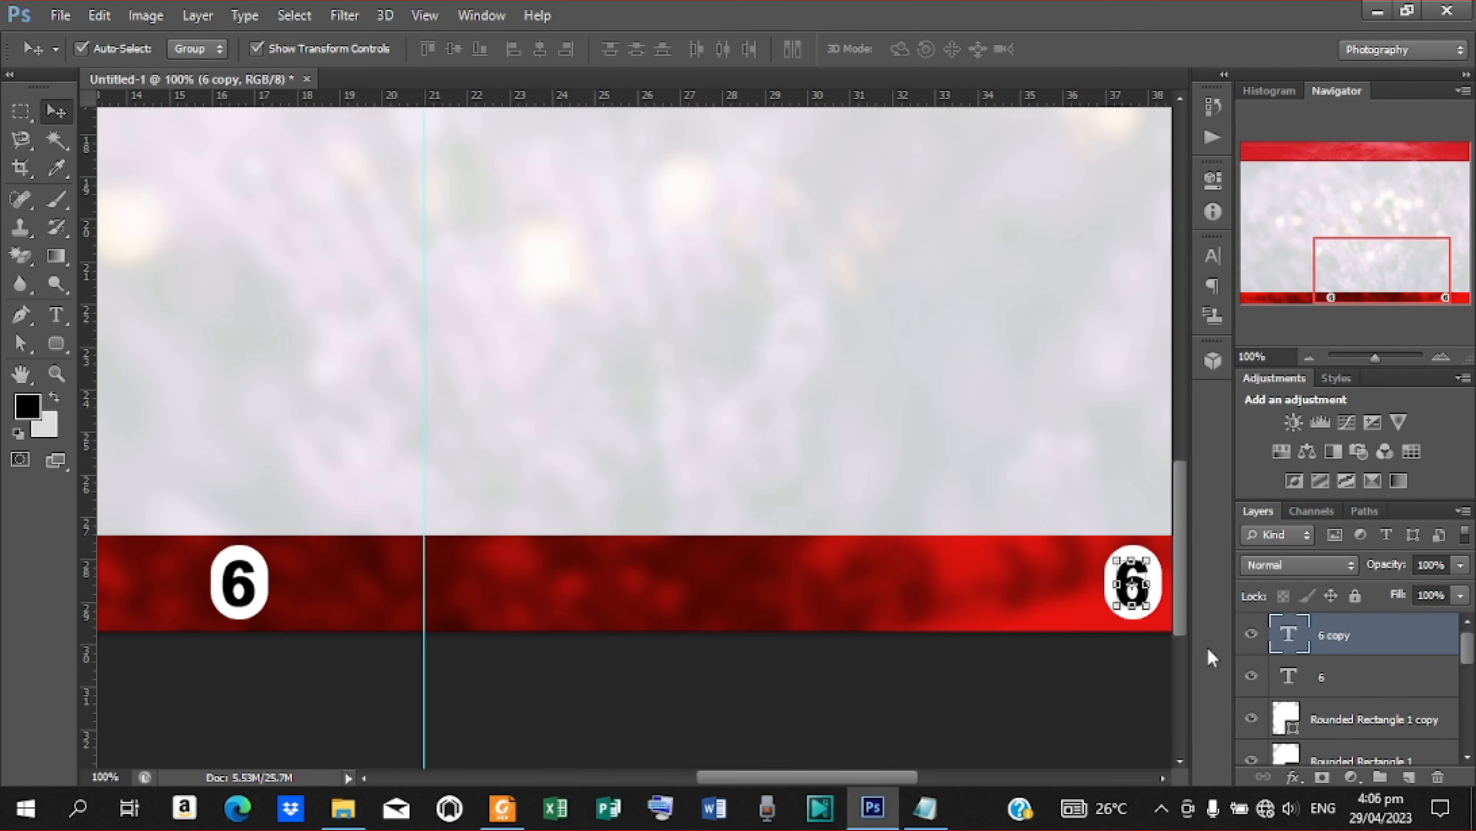
Change the copied page number on the right-hand page to 7
key(t)
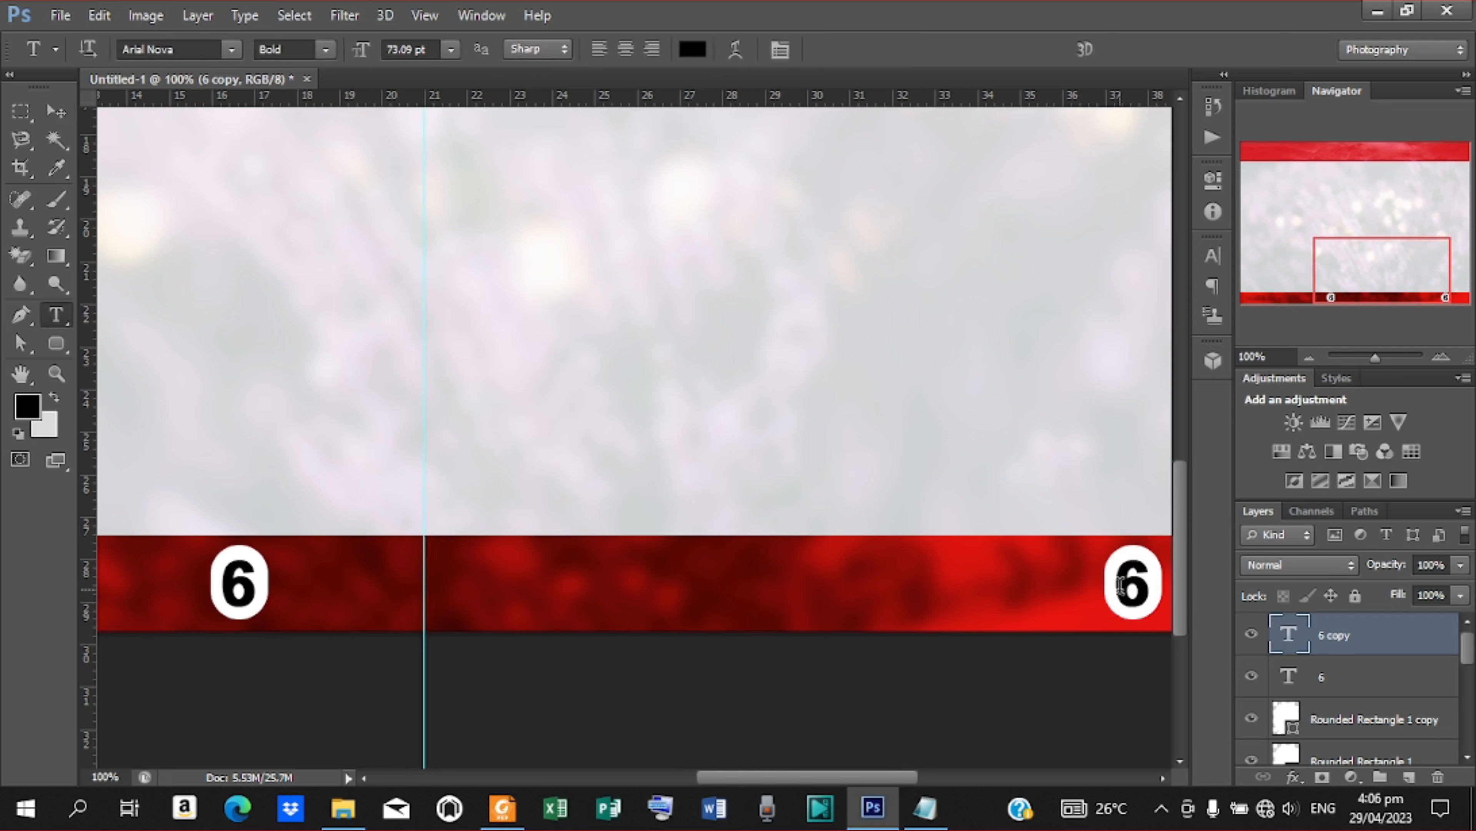
click(1142, 589)
double_click(1141, 589)
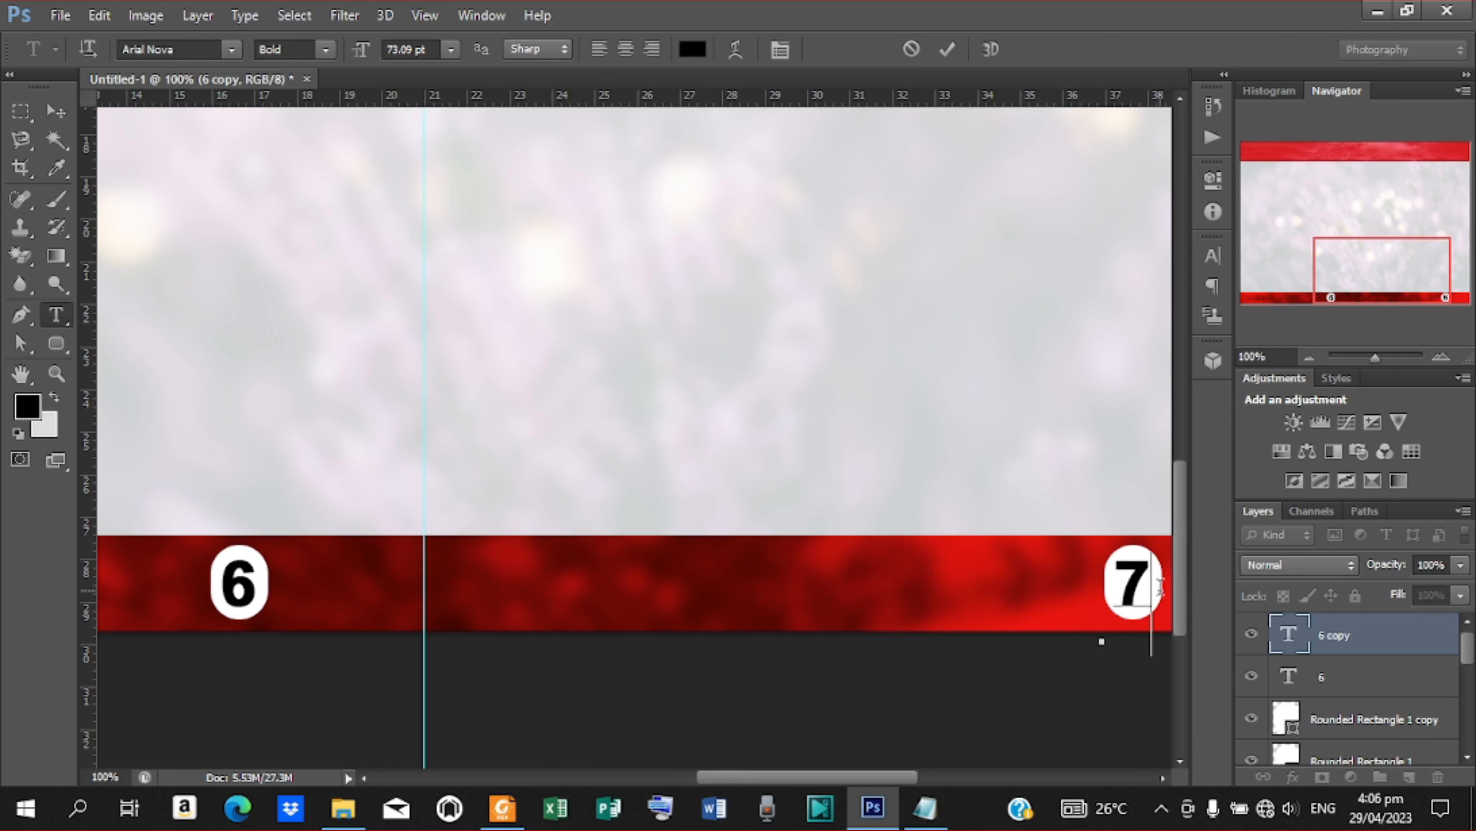
text(7)
click(947, 49)
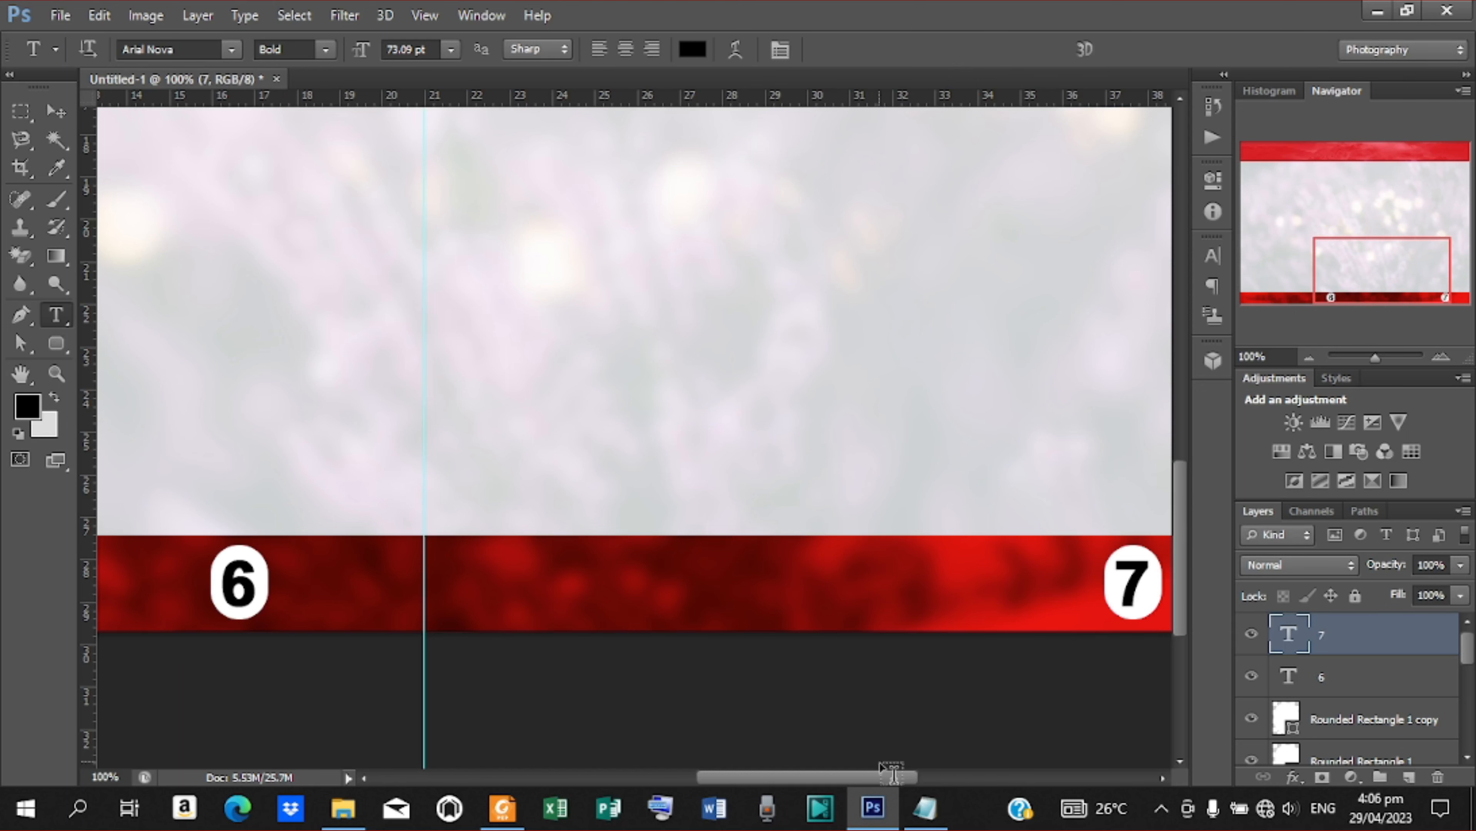
Copy the Burial & Memorial Service heading line from the Notepad text file and return to the Photoshop document
click(925, 807)
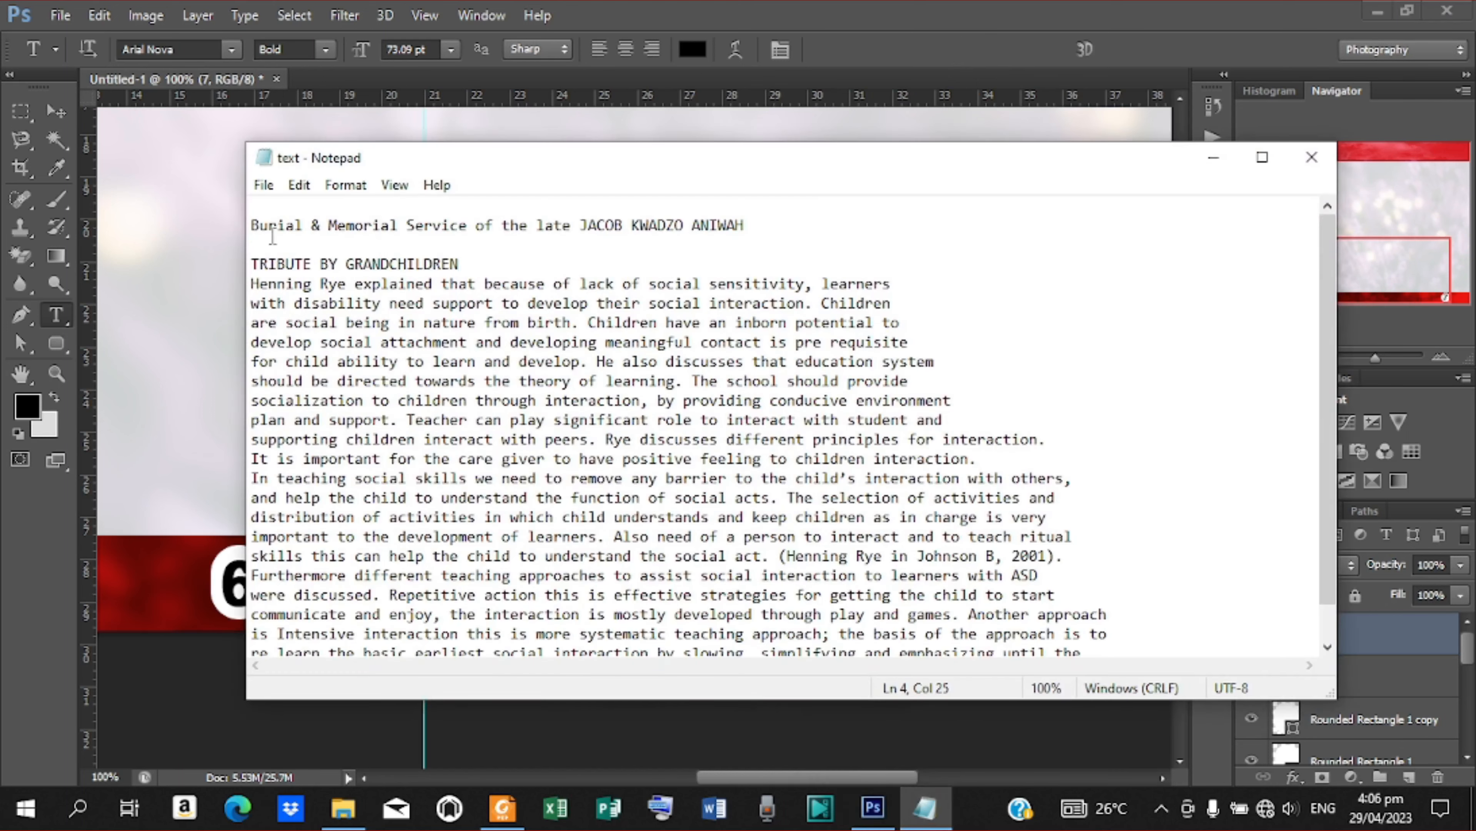
drag(253, 225, 775, 229)
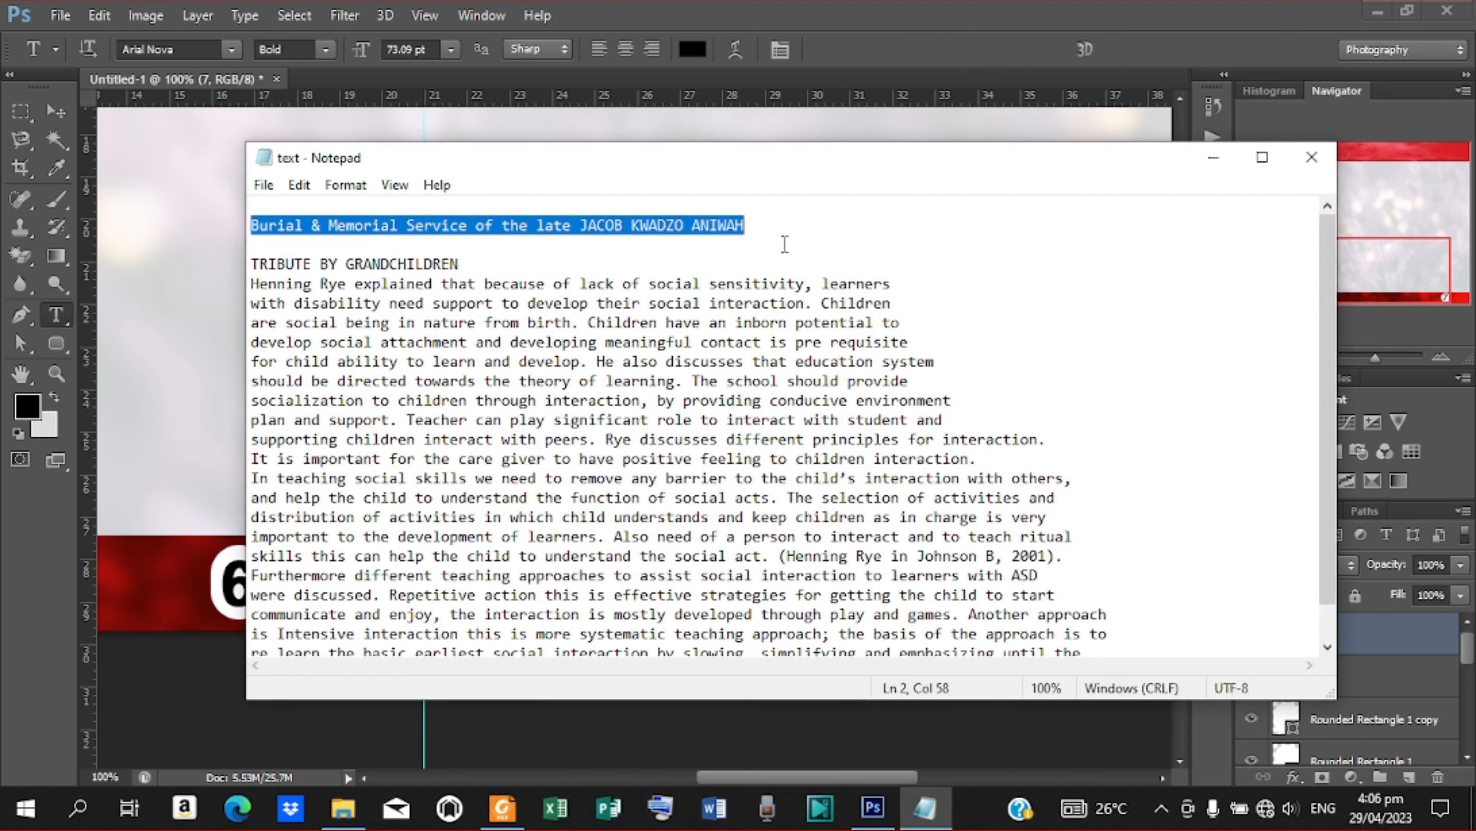
right_click(670, 228)
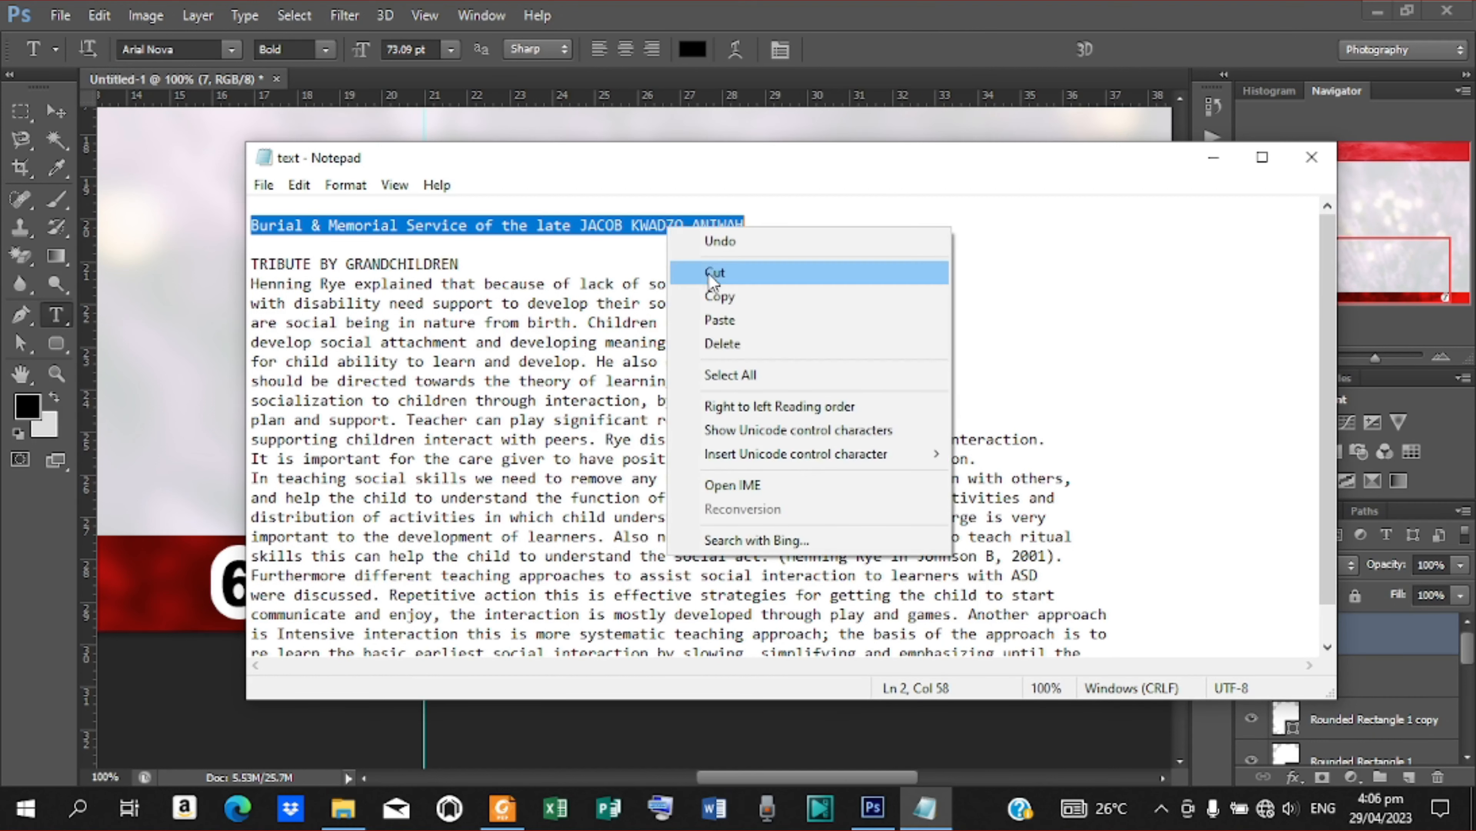
click(711, 294)
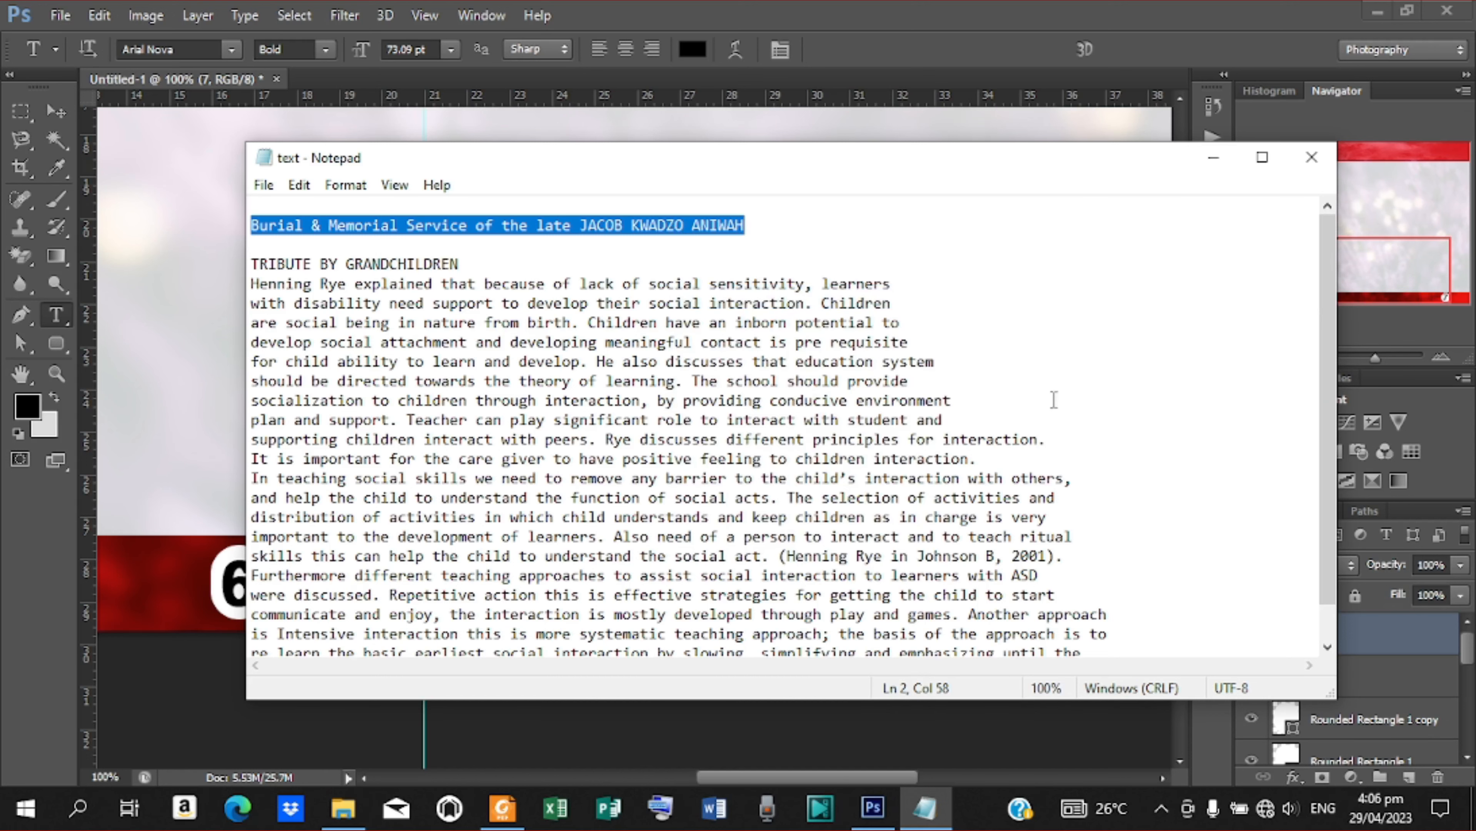
click(1213, 157)
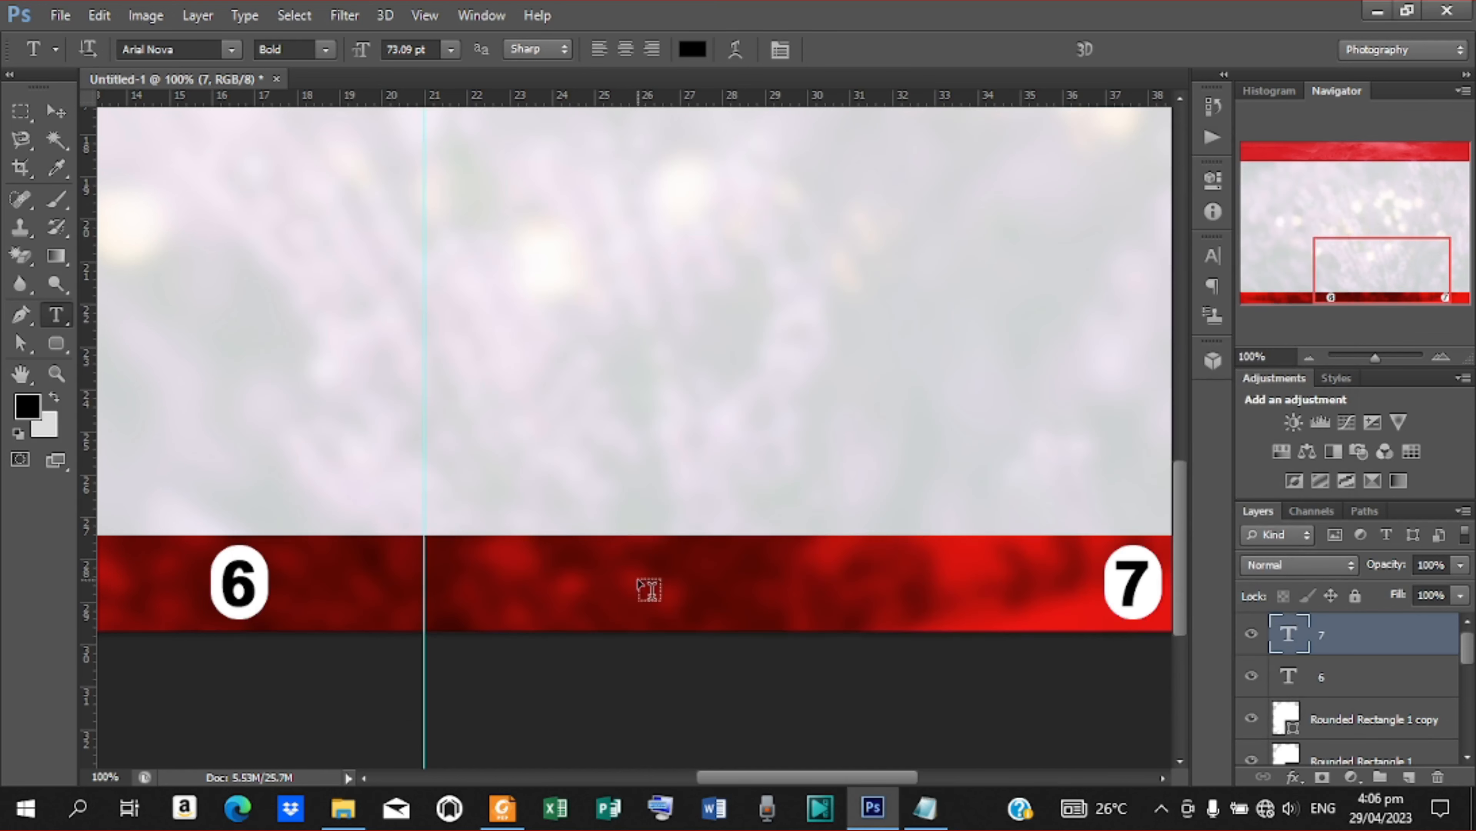
Paste the copied memorial service line as a new 25 pt Arial Nova Bold text on the right page's lower band
right_click(574, 559)
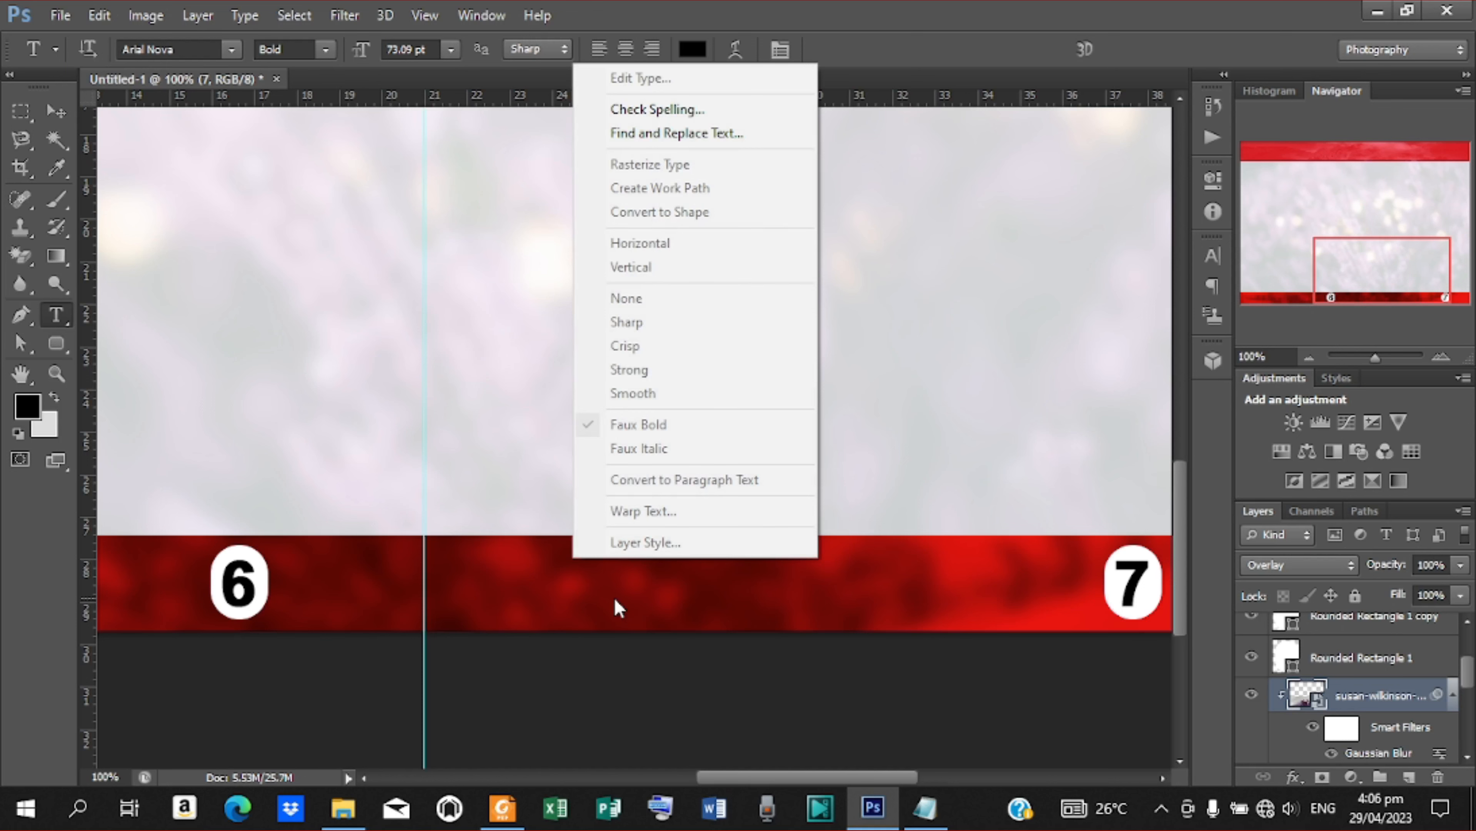
click(615, 599)
click(609, 568)
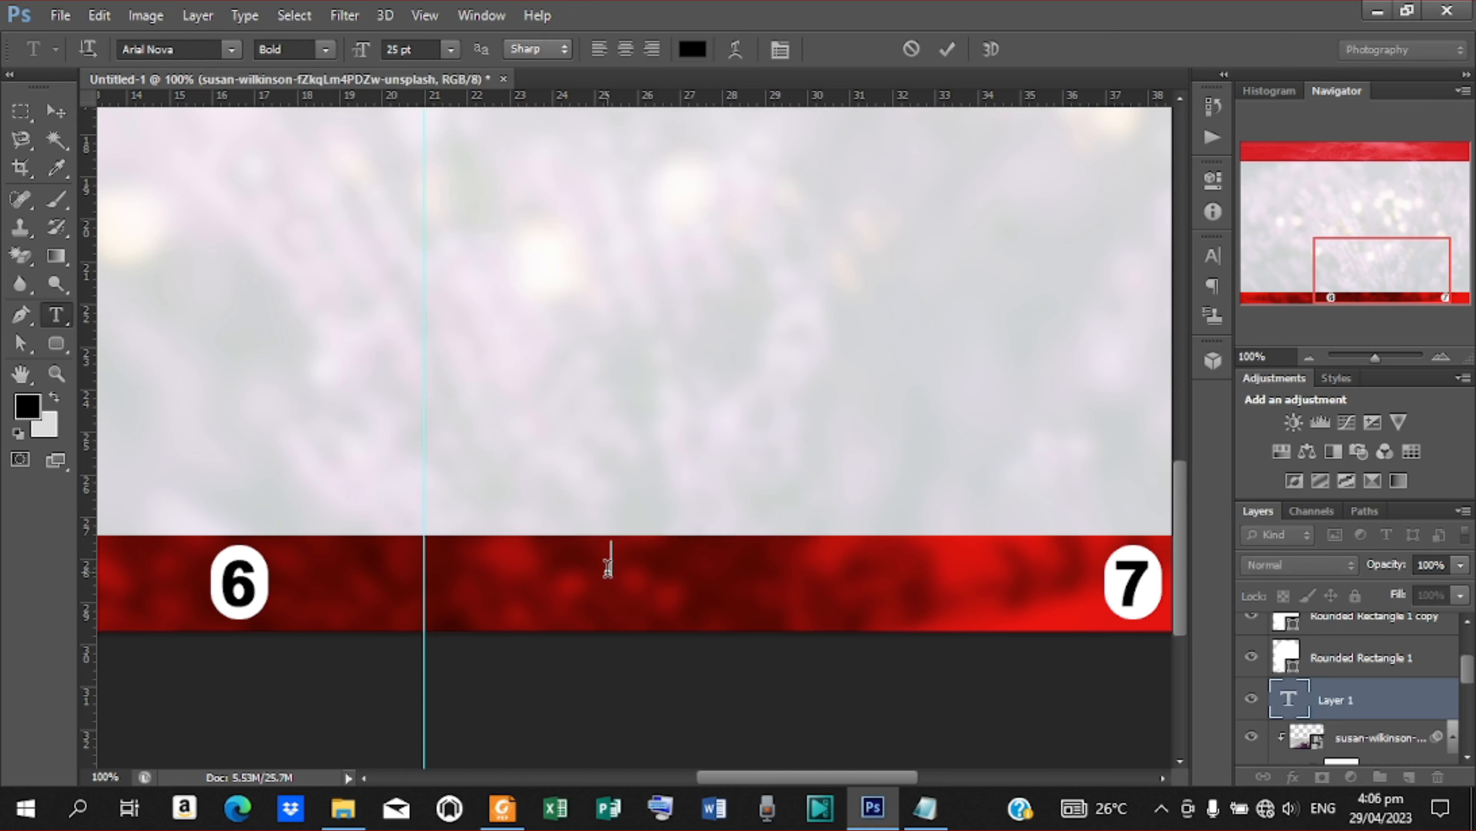
right_click(608, 567)
click(692, 247)
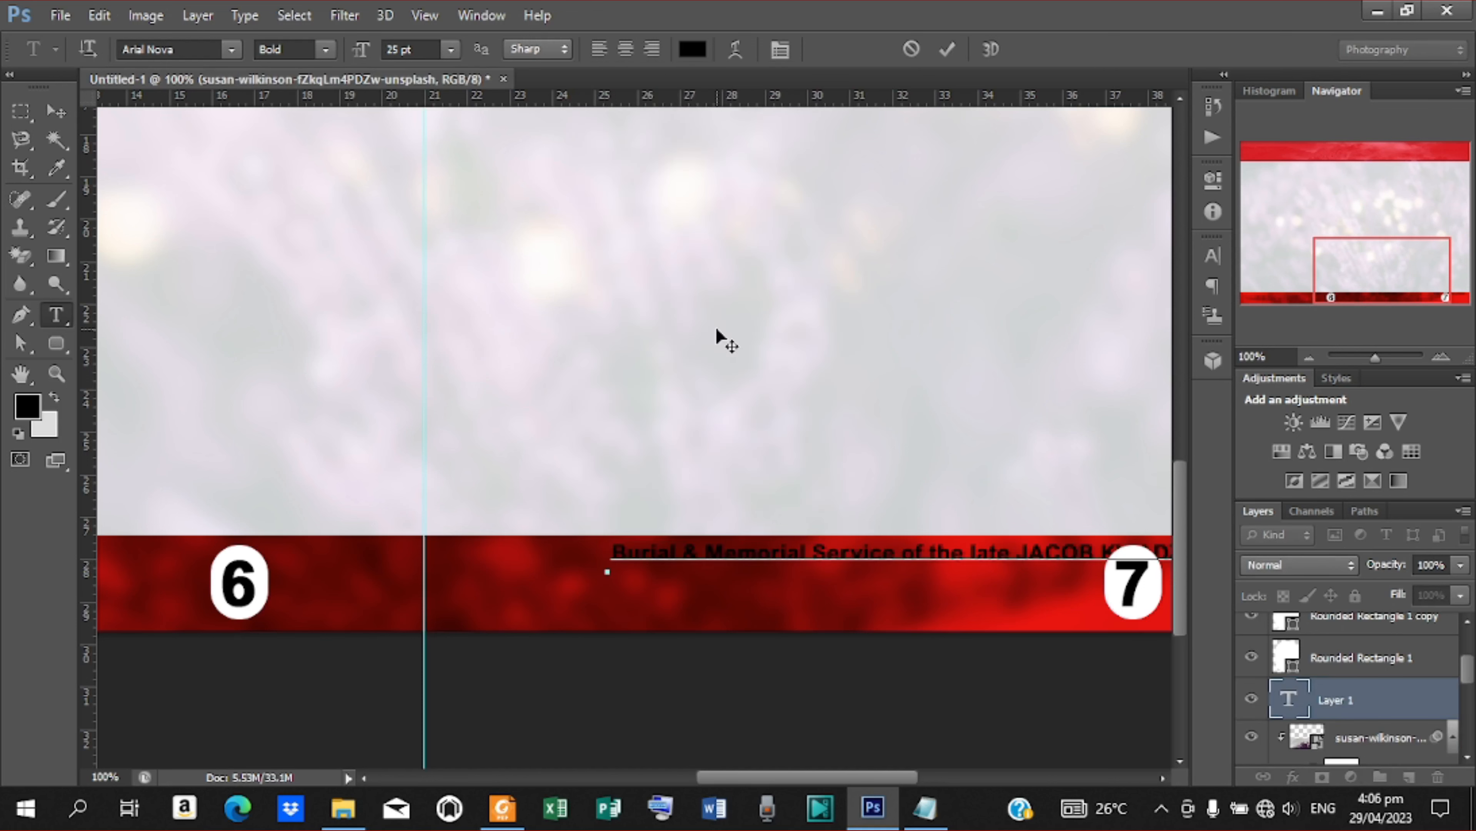
click(948, 50)
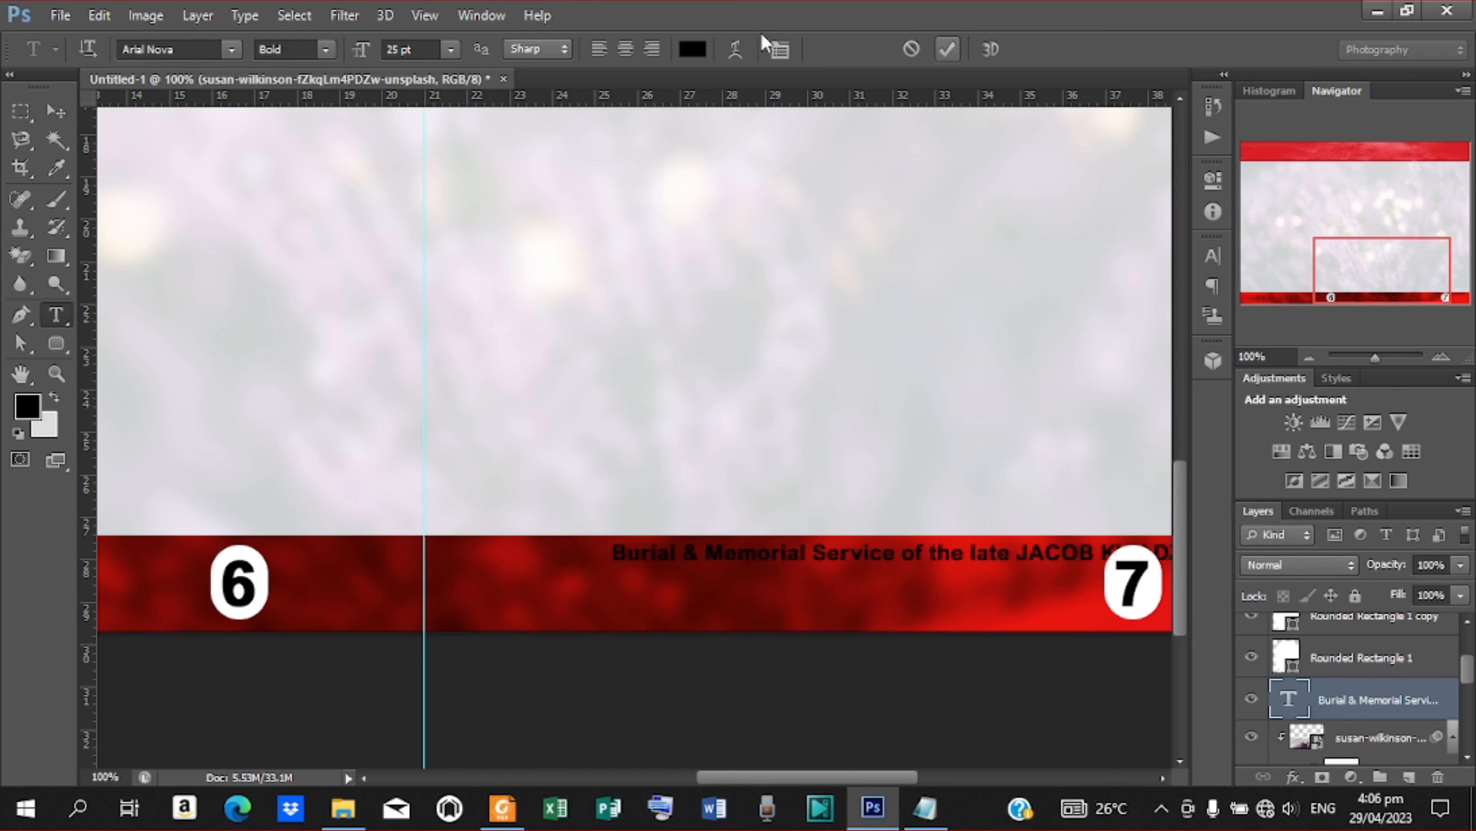
Recolour the whole memorial service line to the pale off-white eae1e8
click(693, 50)
drag(876, 342, 597, 235)
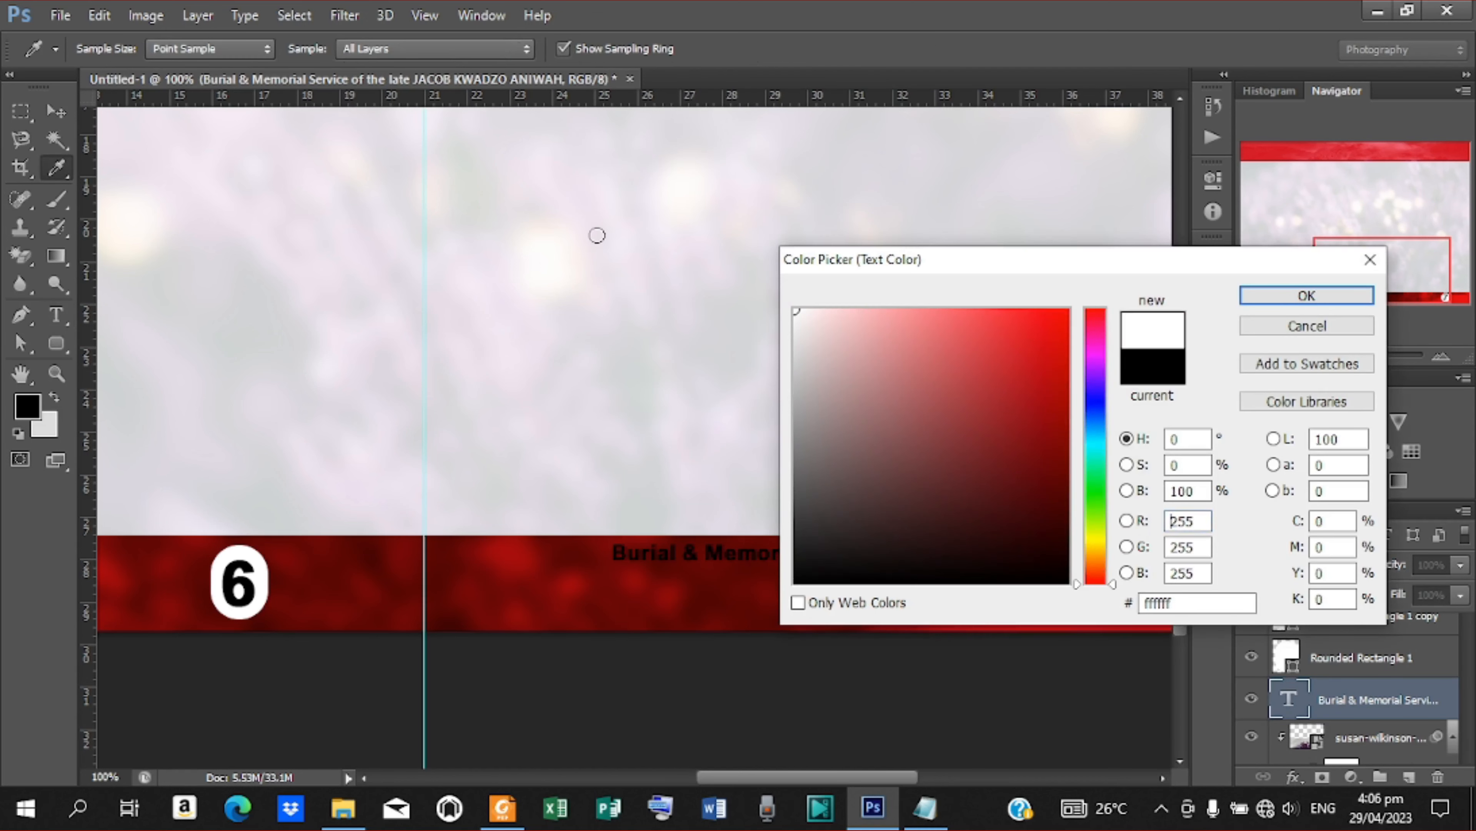
click(1306, 296)
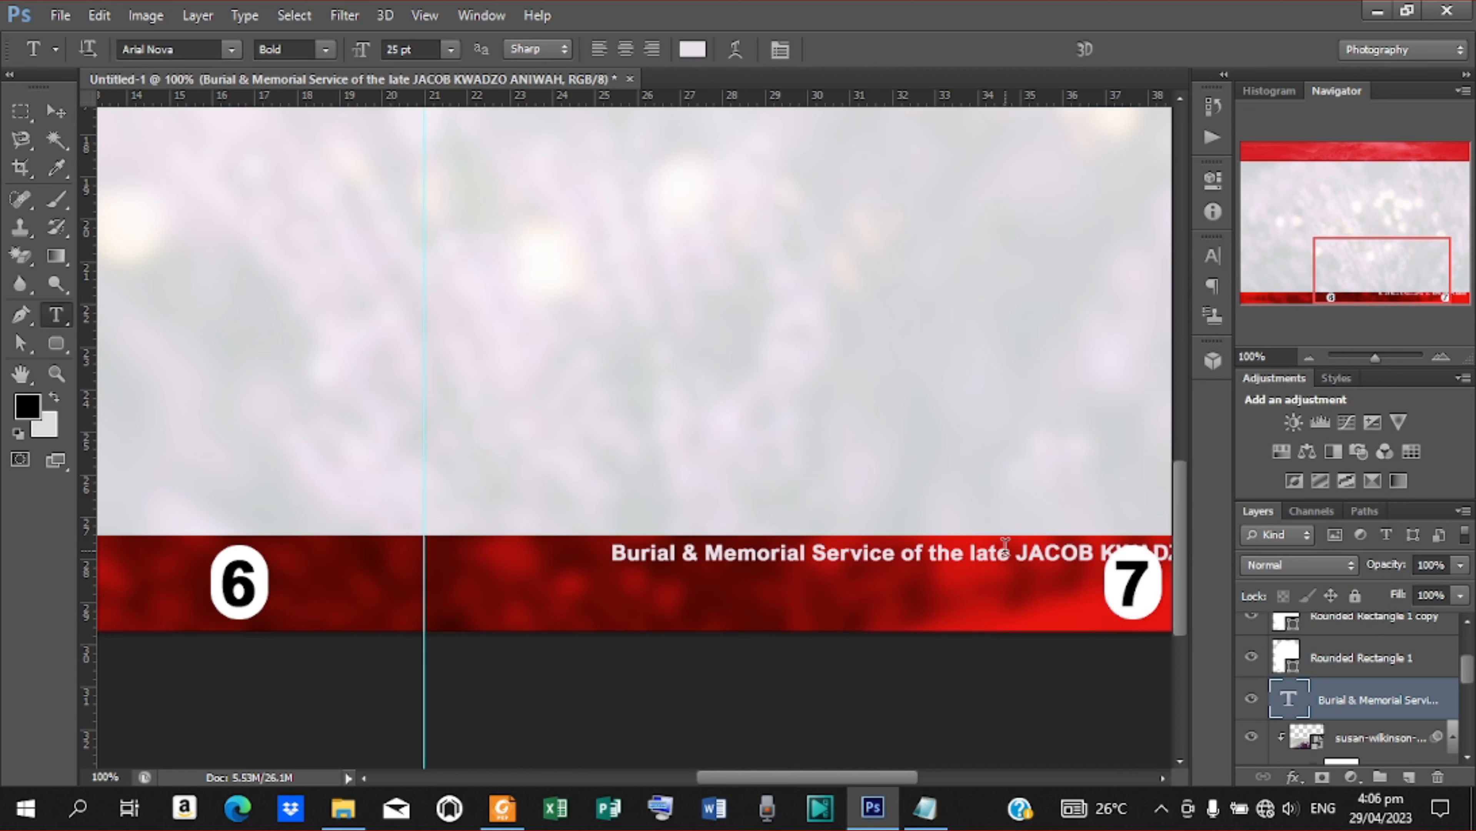
Colour only the deceased's name in the memorial service line black (000000)
drag(1016, 557, 1186, 559)
click(692, 49)
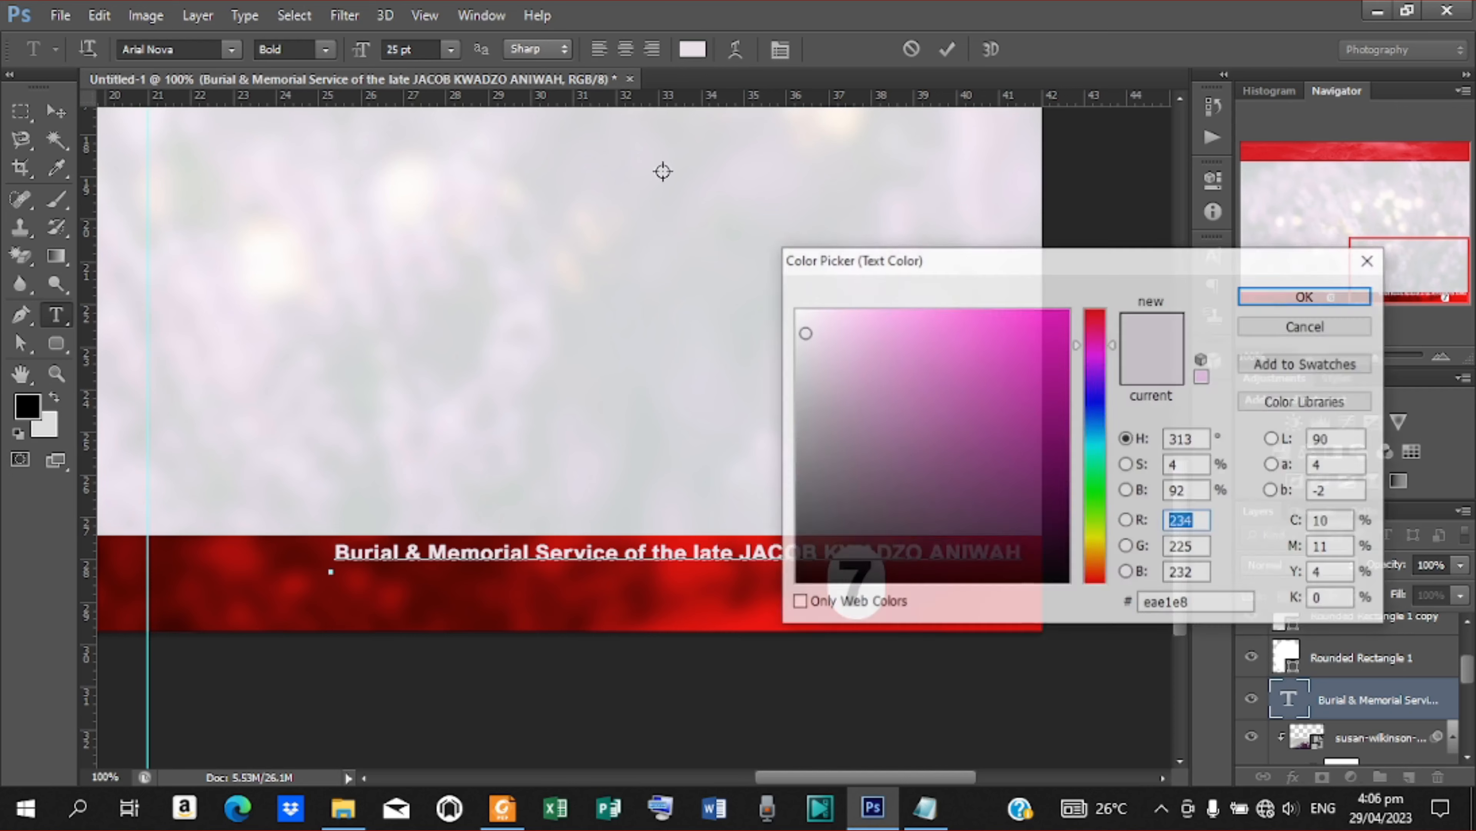
mouse_move(955, 538)
mouse_down()
mouse_move(1058, 564)
mouse_move(1114, 660)
mouse_up()
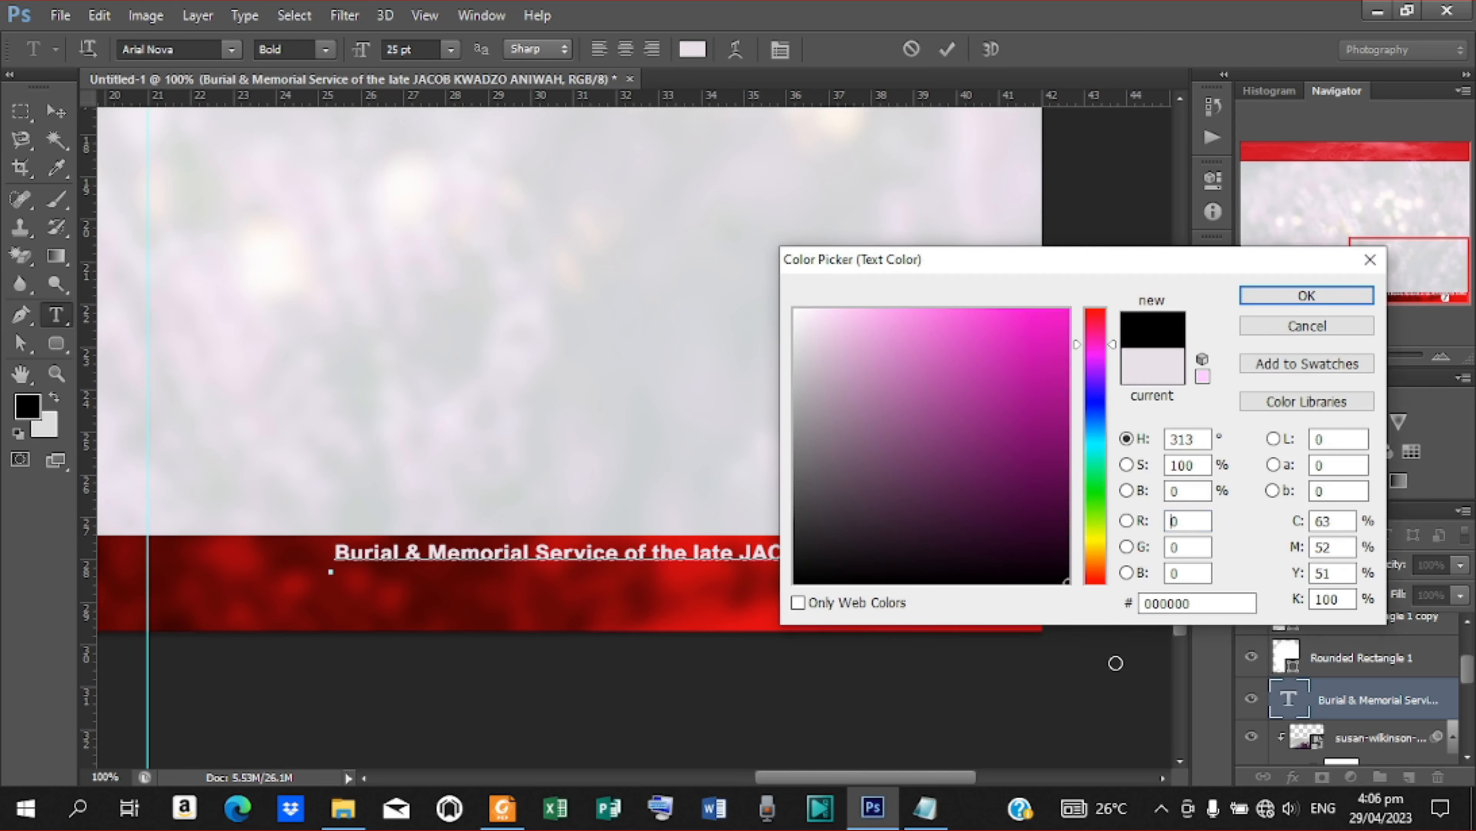
click(1303, 296)
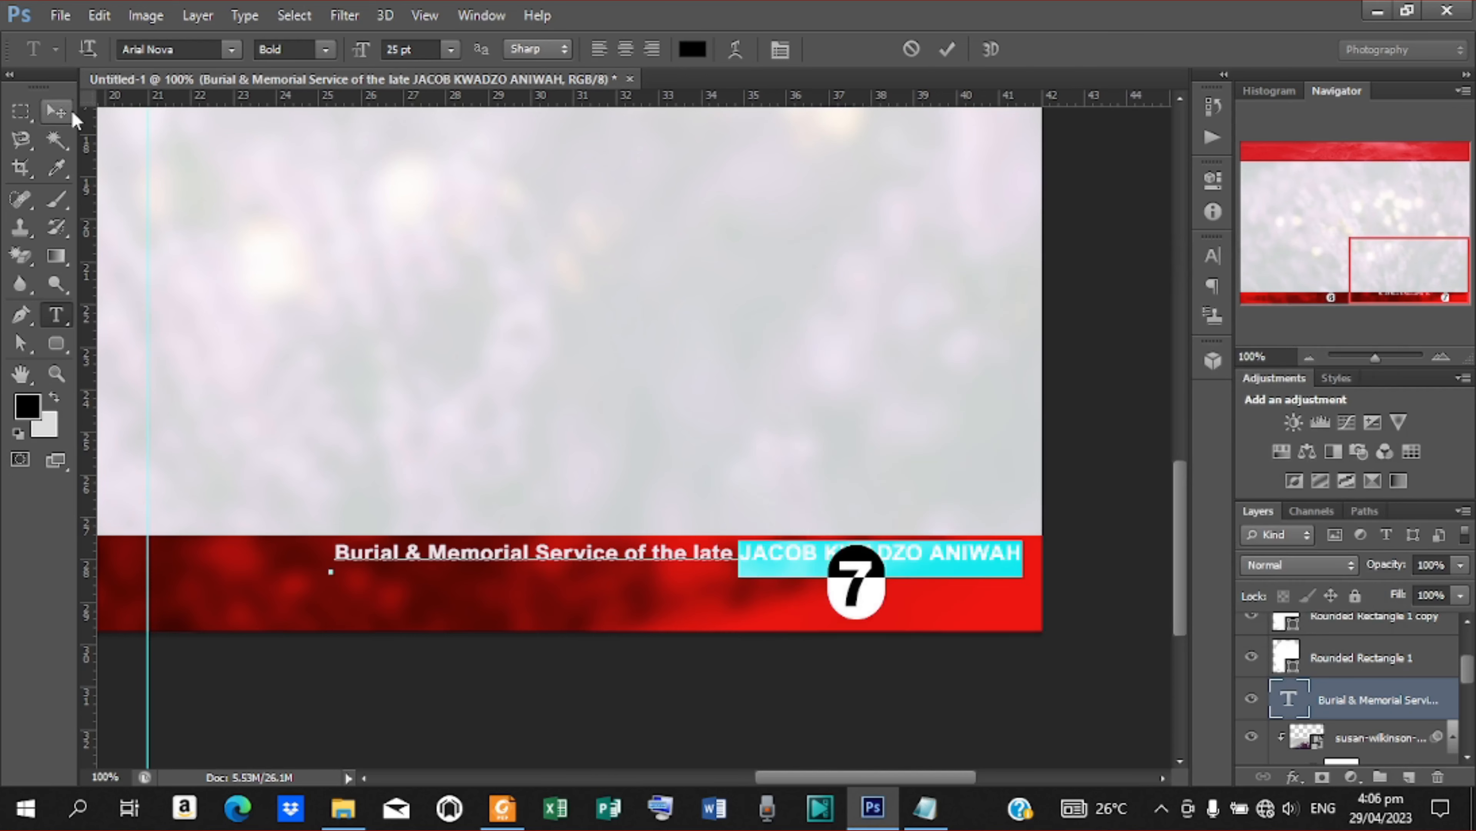
Reduce the memorial service line to 17 pt and position it mid-height in the lower band, just left of the 7 badge
click(56, 110)
drag(800, 553, 608, 582)
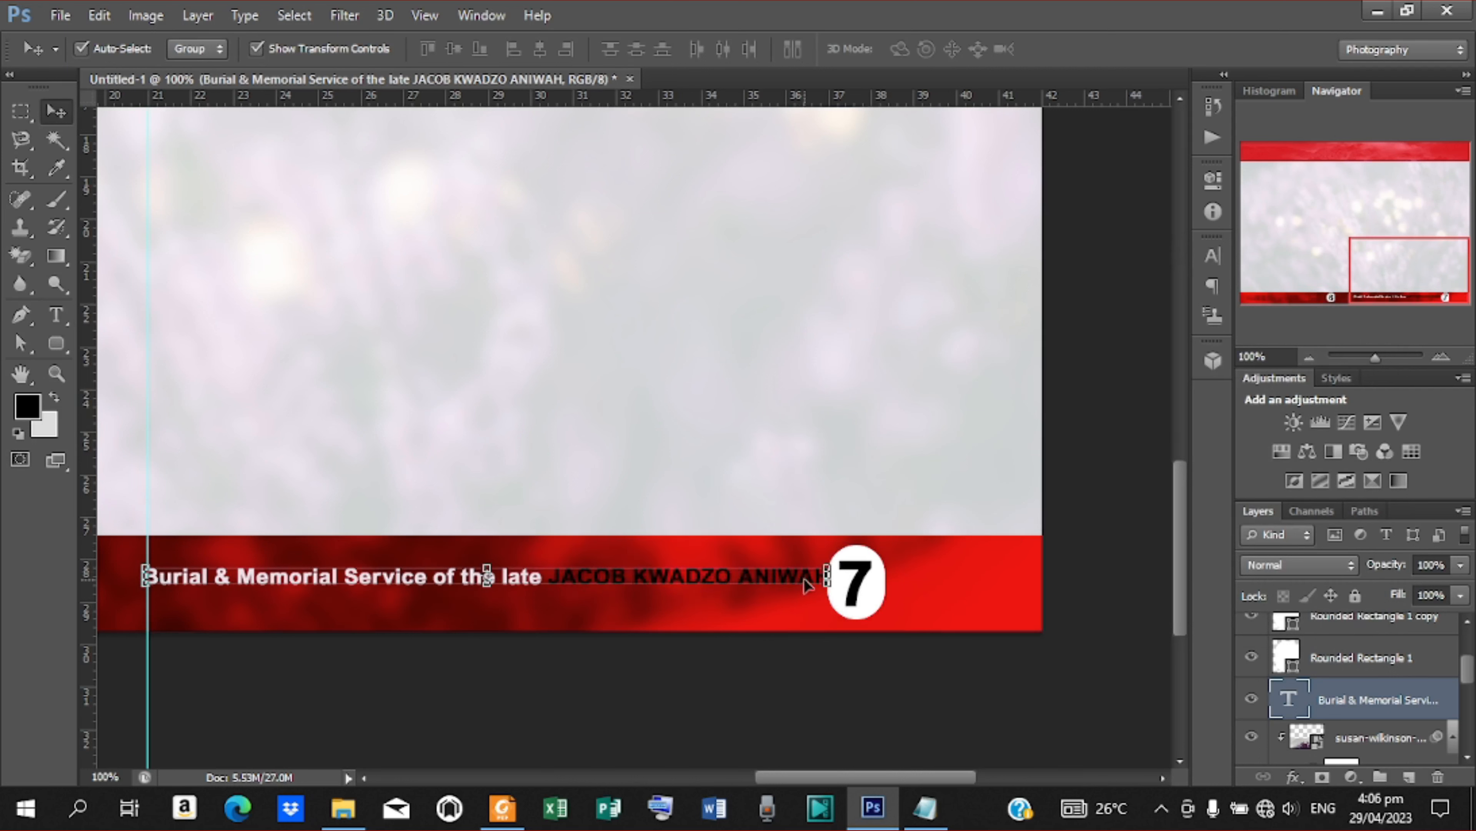
click(1212, 256)
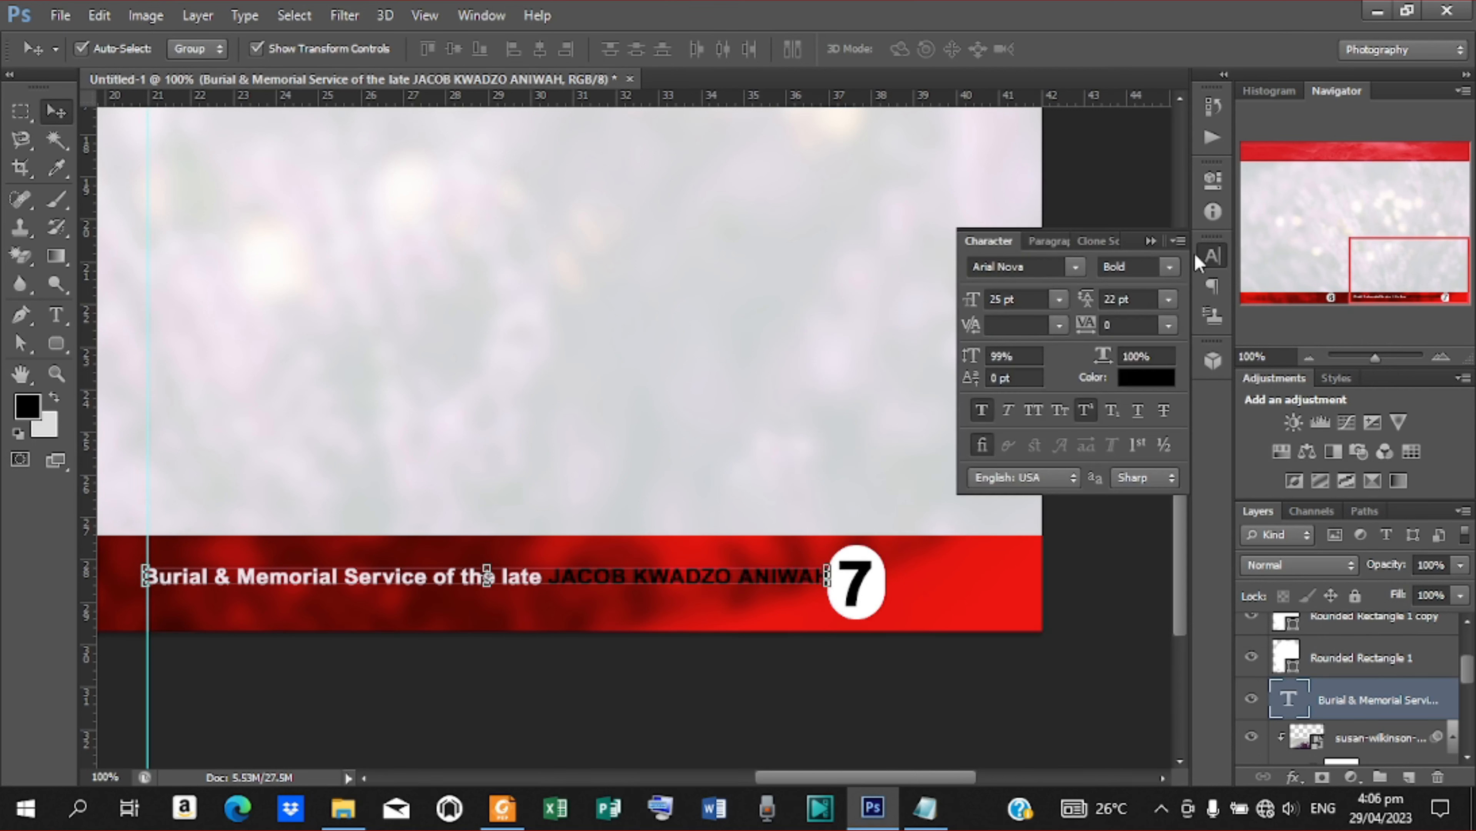
mouse_move(975, 309)
mouse_down()
mouse_move(957, 314)
mouse_move(981, 310)
mouse_up()
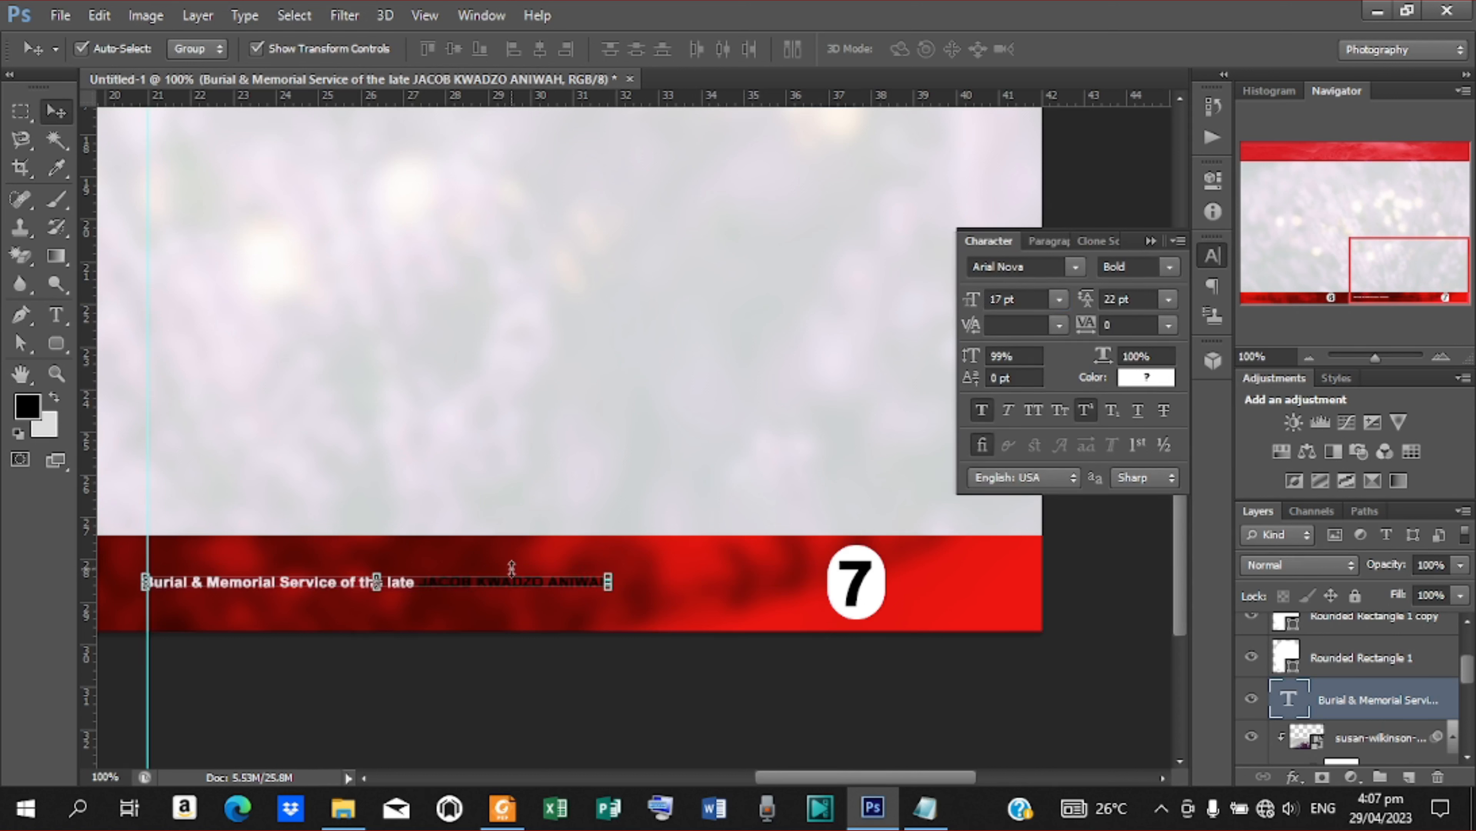
drag(513, 584, 711, 582)
Duplicate the memorial service line and move the copy along the lower band to just left of the 6 badge
drag(874, 775, 744, 767)
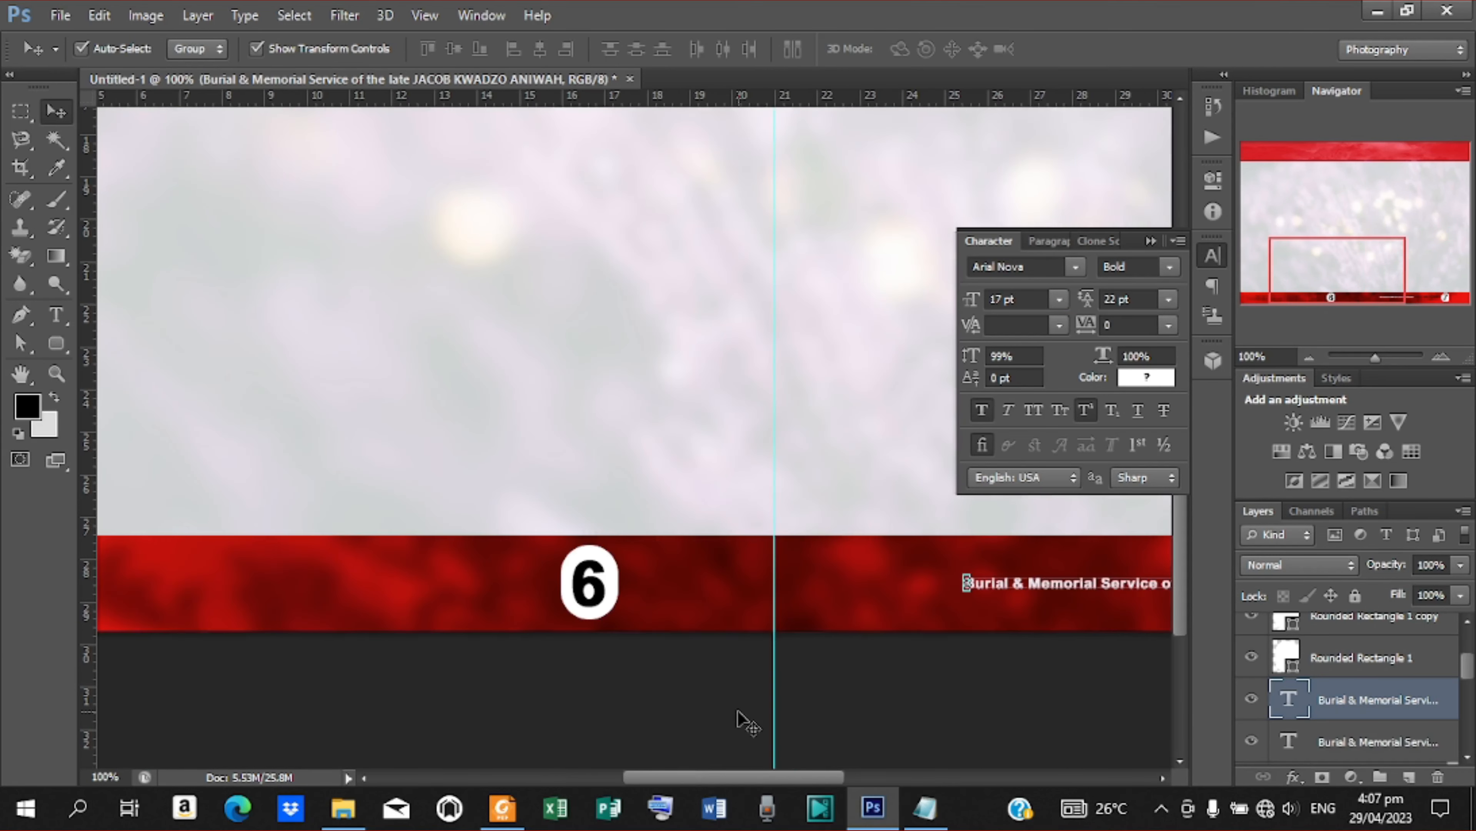
key(ctrl+j)
drag(1077, 585, 188, 586)
drag(798, 778, 823, 747)
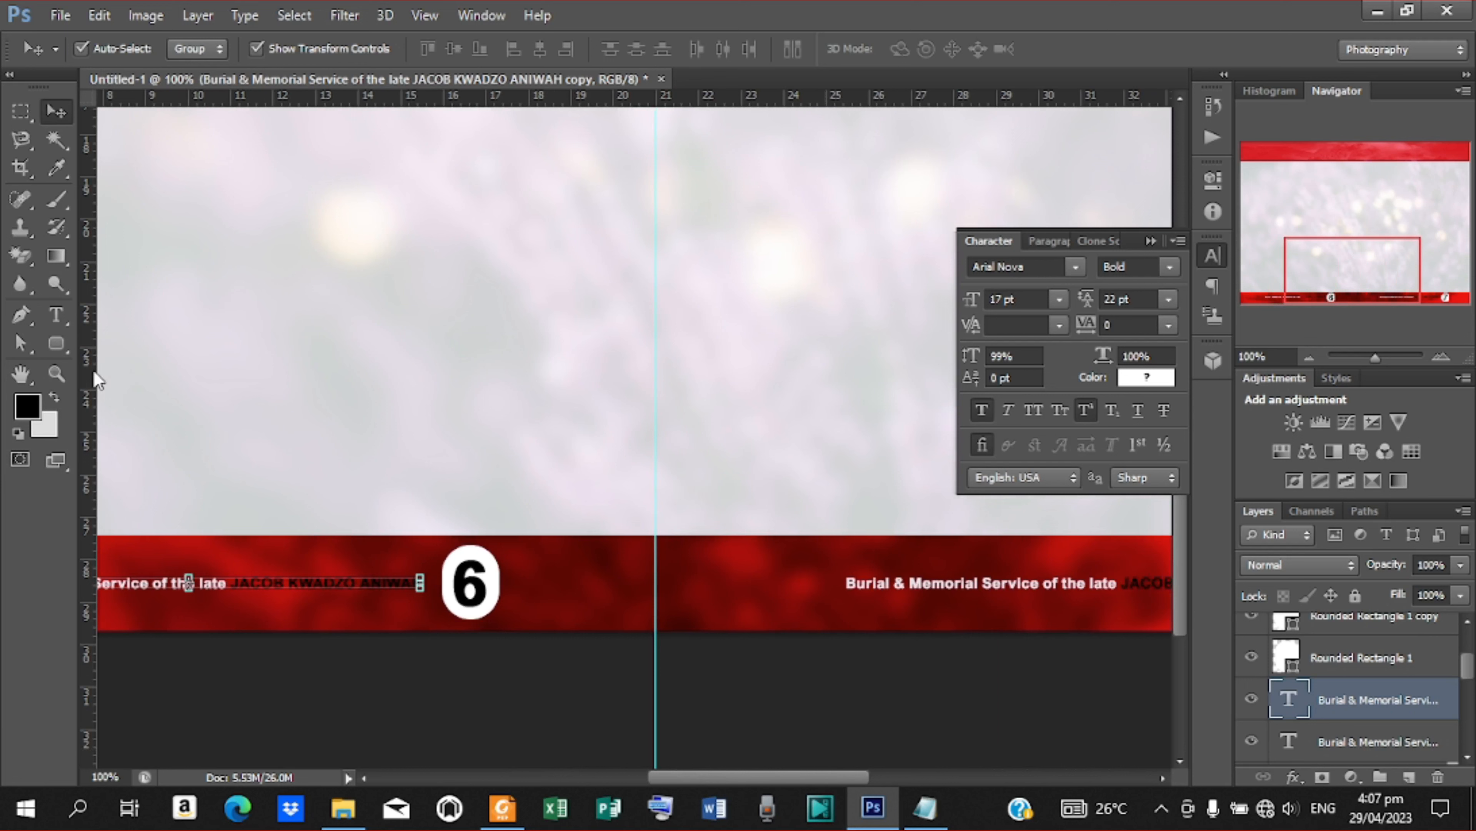
Add vertical guides about 1 cm either side of the centre guide and draw a red 44 × 22 px rounded rectangle between the first two, above the lower band
drag(94, 372, 609, 421)
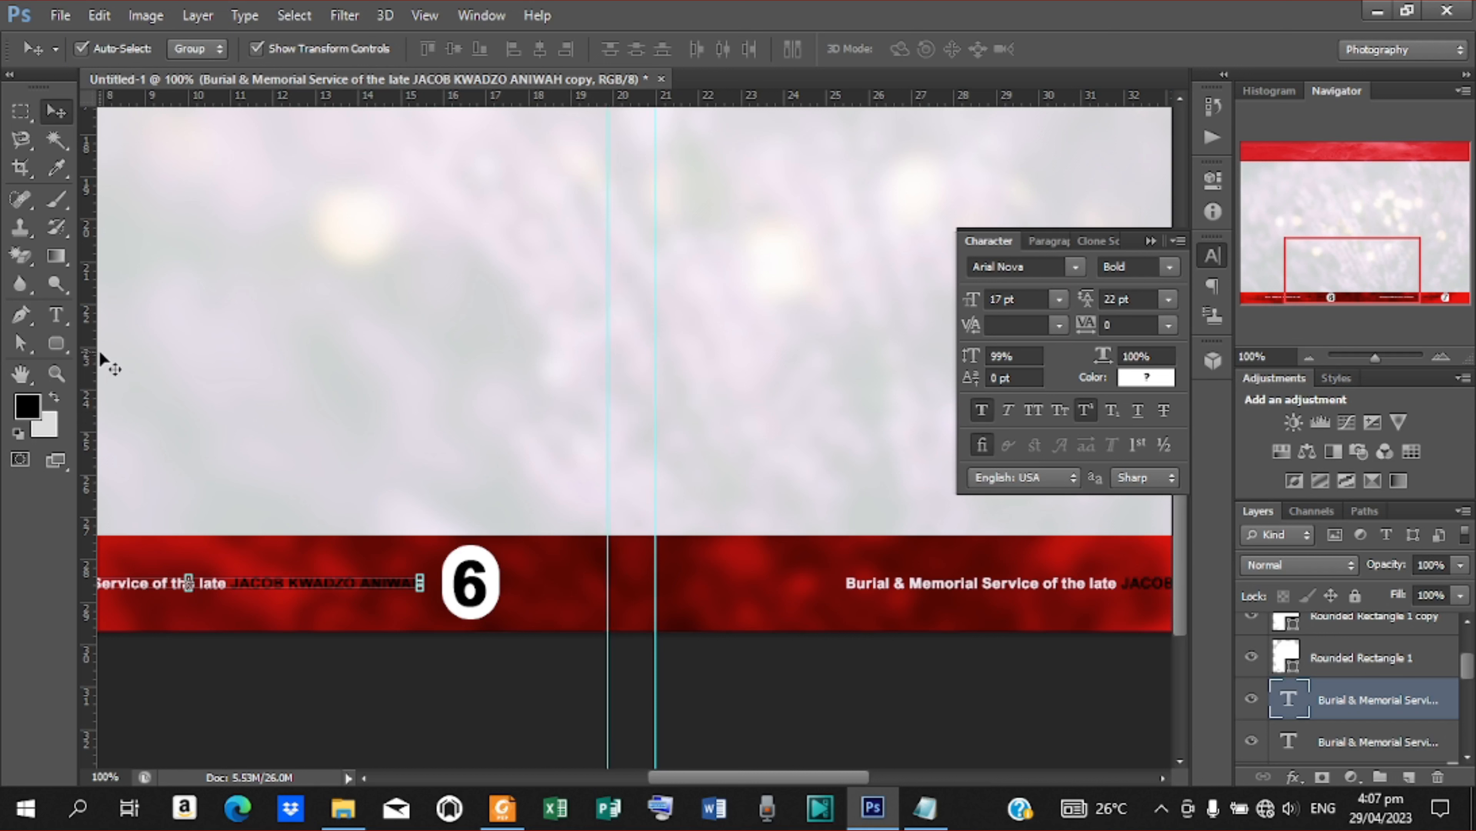
drag(98, 352, 701, 431)
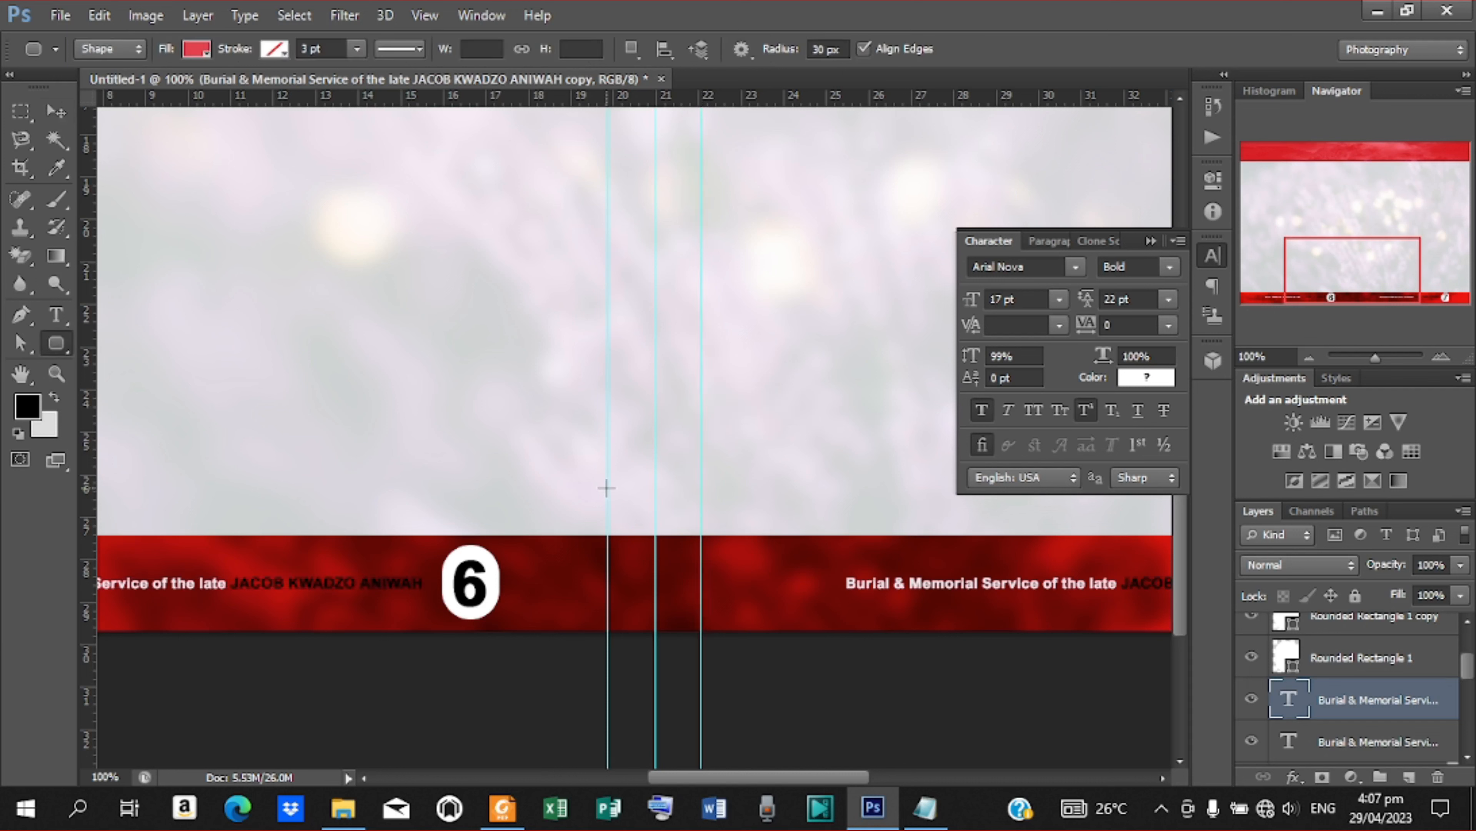
drag(606, 488, 654, 507)
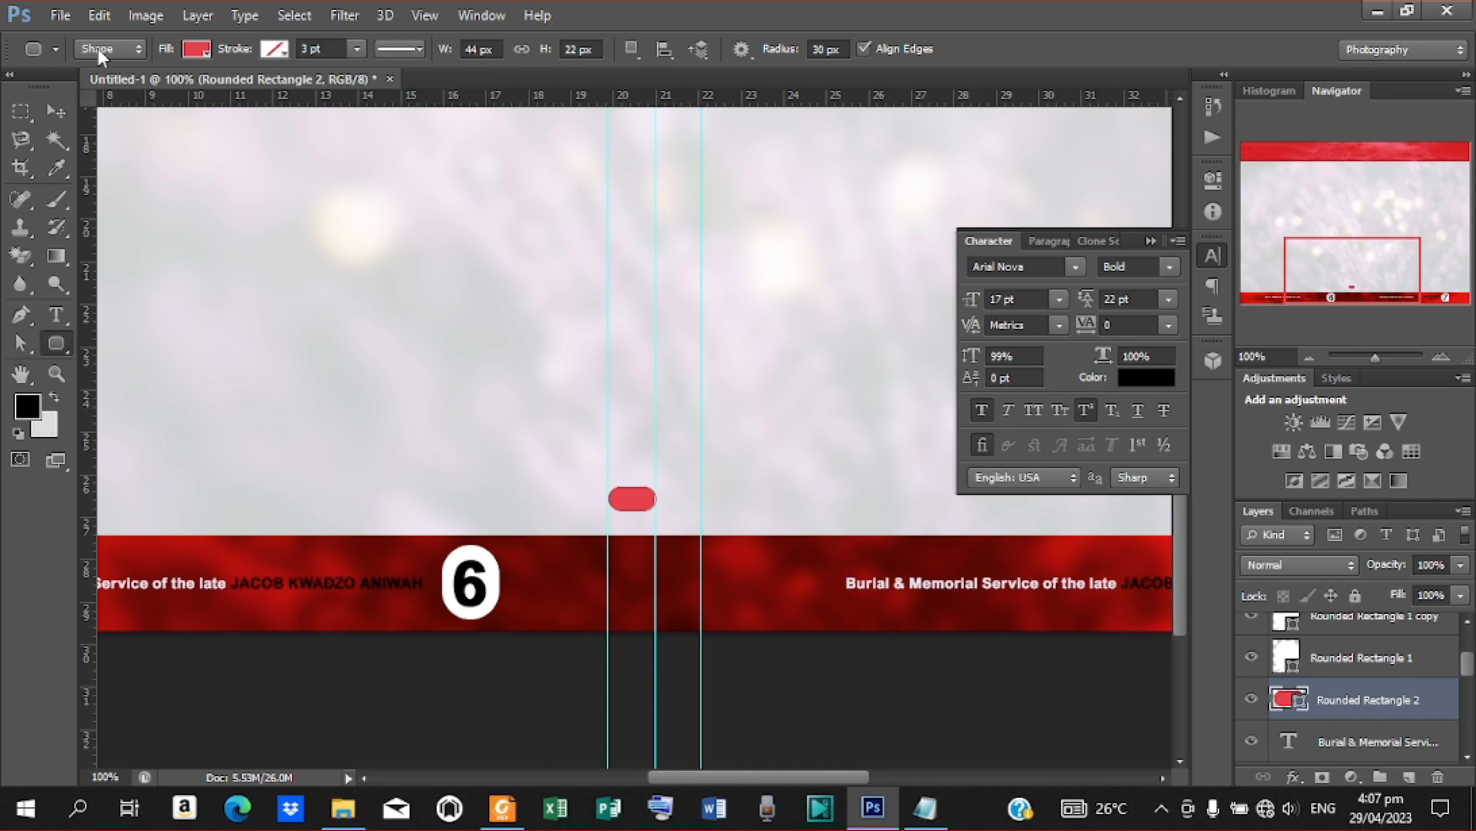
Move the red rounded rectangle right along its row until its left edge meets the centre guide
click(43, 111)
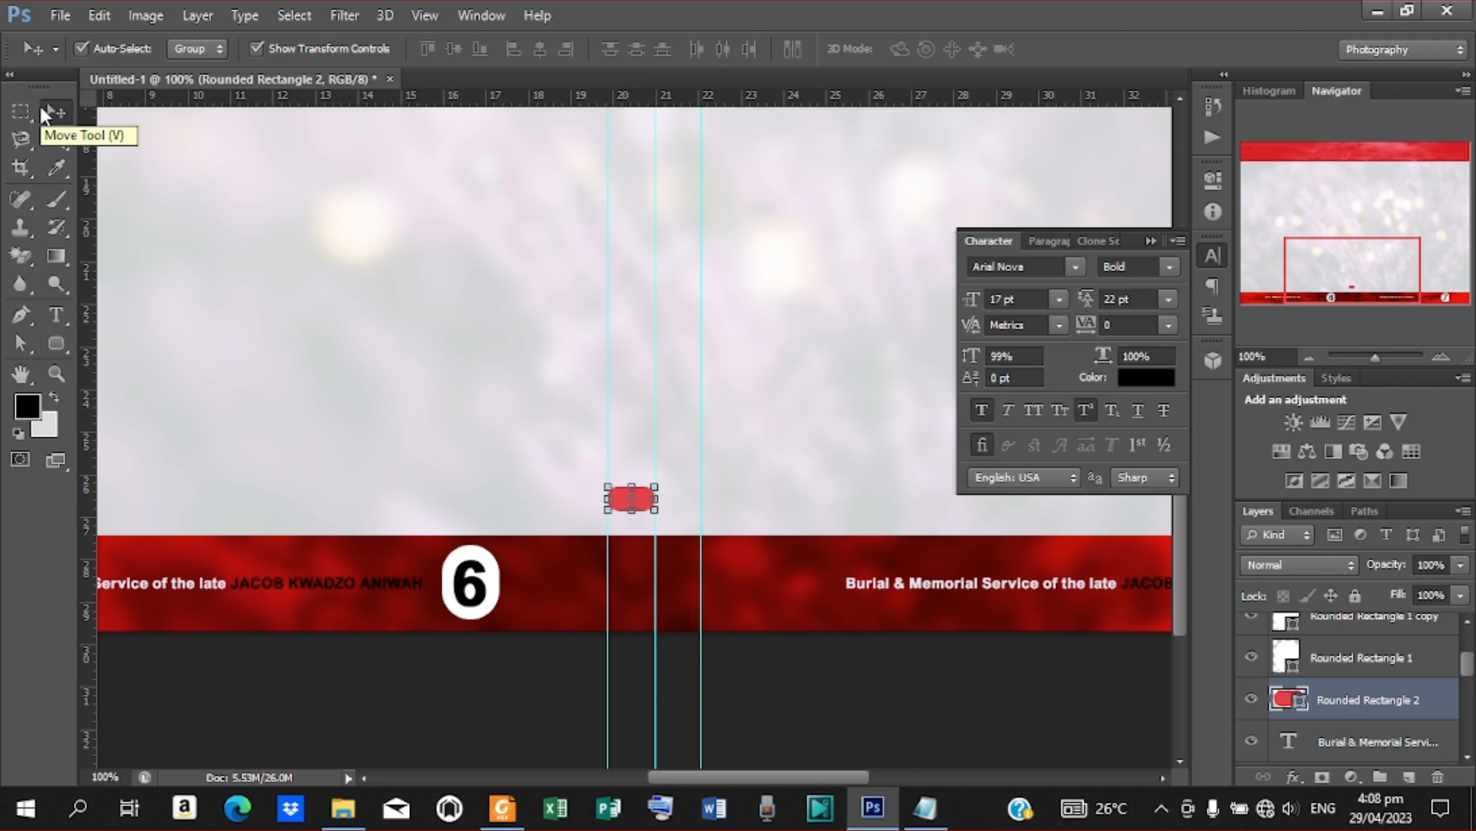
key(Right)
key(Right)
key(Right)
key(Right)
key(Right)
key(Right)
key(Right)
key(Right)
key(Right)
key(Right)
key(Right)
key(Right)
key(Right)
key(Right)
key(Right)
key(Right)
key(Right)
key(Right)
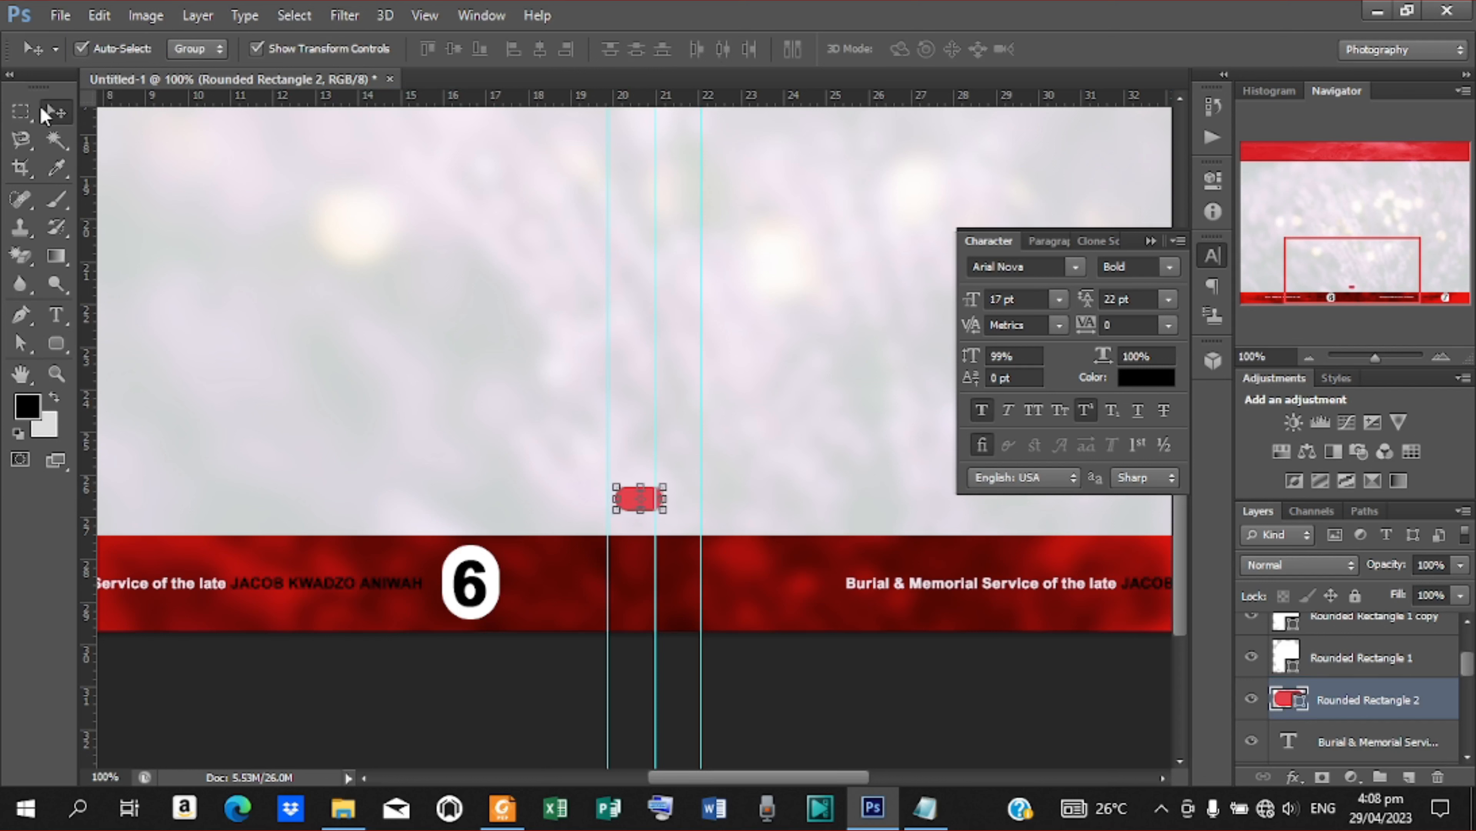
key(Right)
key(Right)
key(Right)
key(Right)
key(Right)
key(Right)
key(Right)
key(Right)
key(Right)
key(Right)
key(Right)
key(Right)
key(Right)
key(Right)
key(Right)
key(Right)
key(Right)
key(Right)
key(Right)
key(Right)
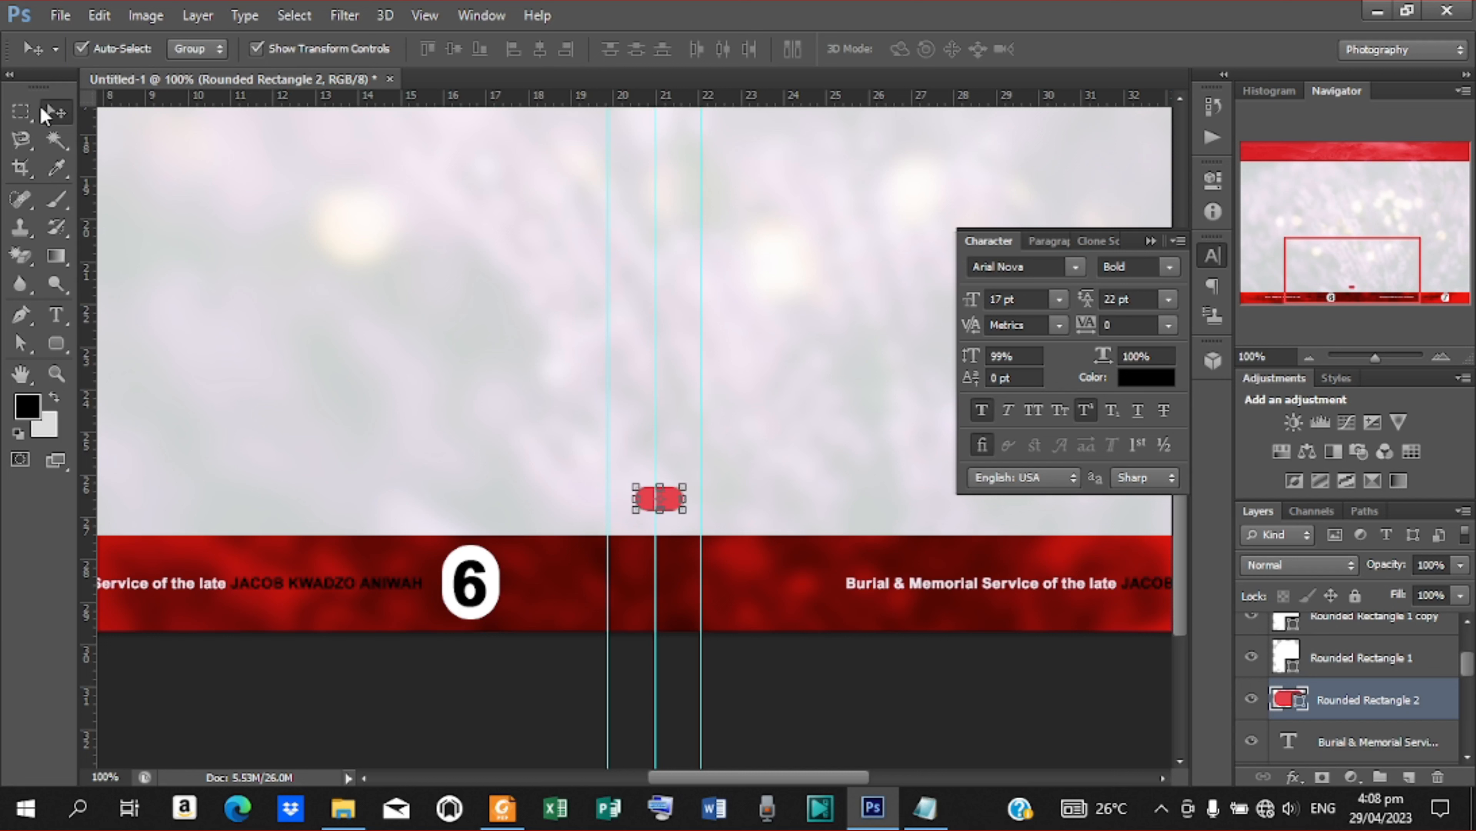
key(Right)
key(Right)
key(Right)
key(Right)
key(Right)
key(Right)
key(Right)
key(Right)
key(Right)
key(Right)
key(Right)
key(Right)
key(Right)
key(Right)
key(Right)
key(Right)
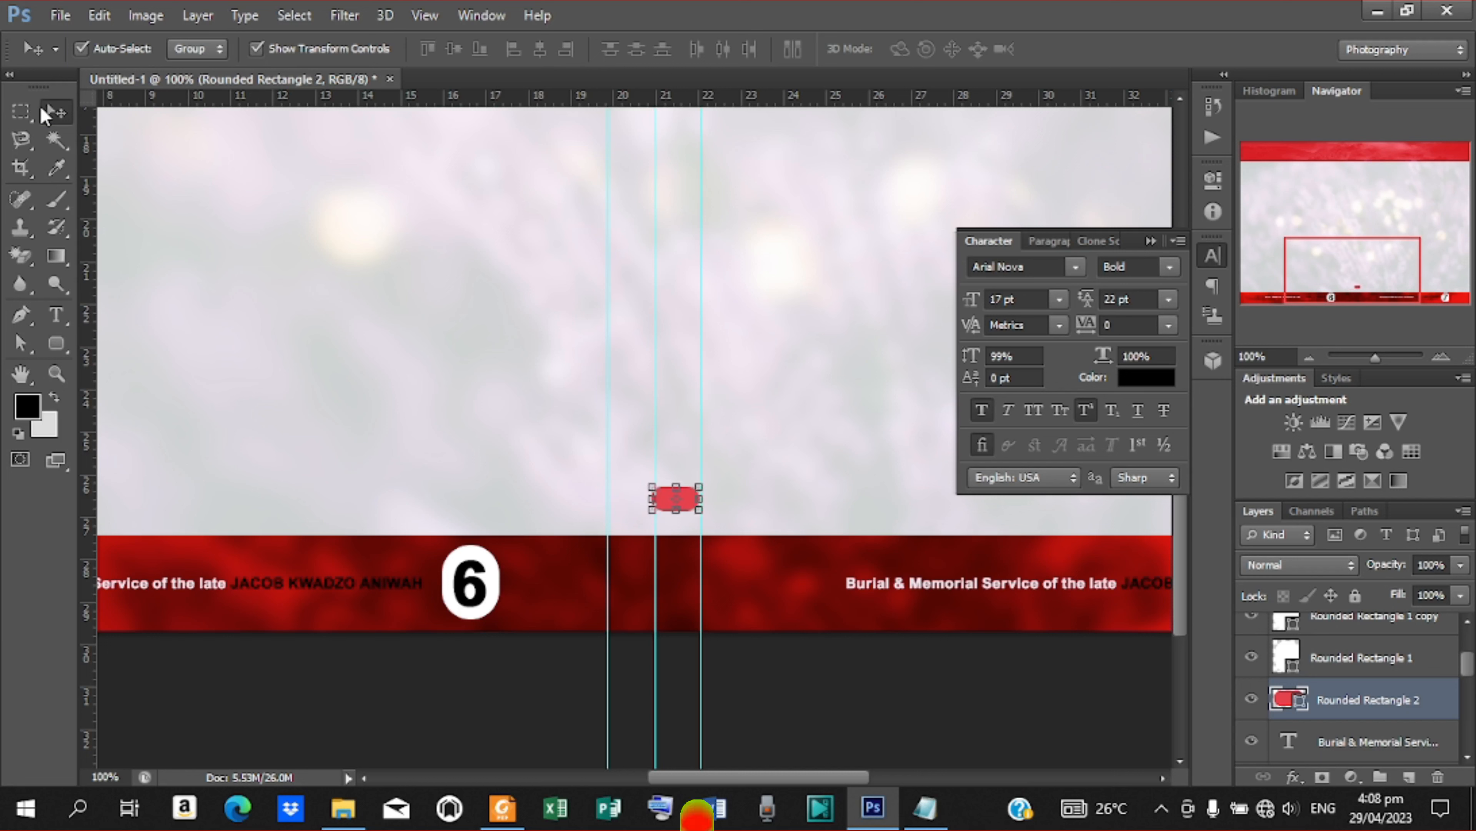
key(Right)
key(Right)
key(Right)
key(Right)
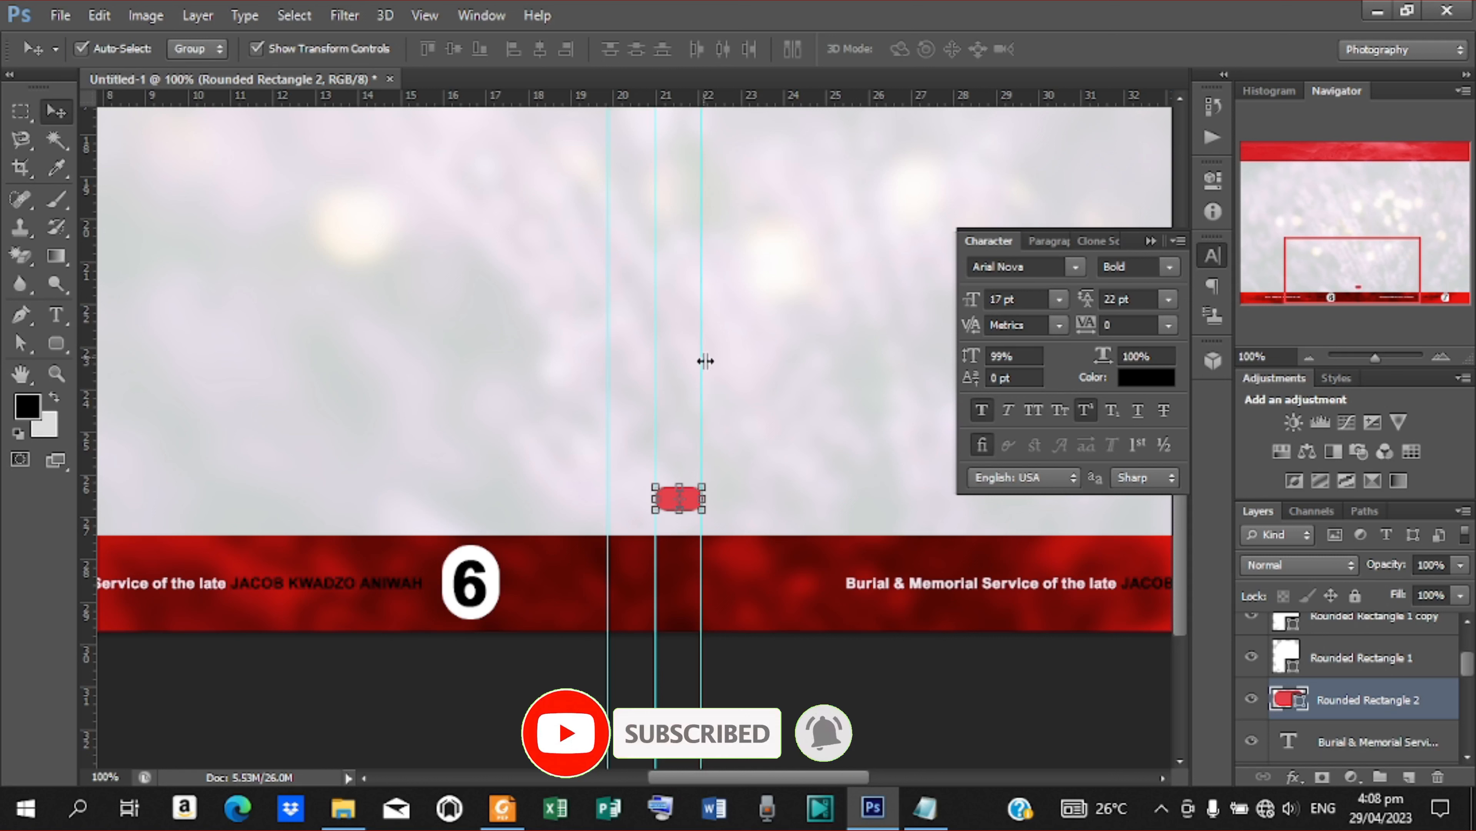
Align the guide right of centre with the rounded rectangle's right edge, and delete the rectangle
drag(704, 357, 708, 366)
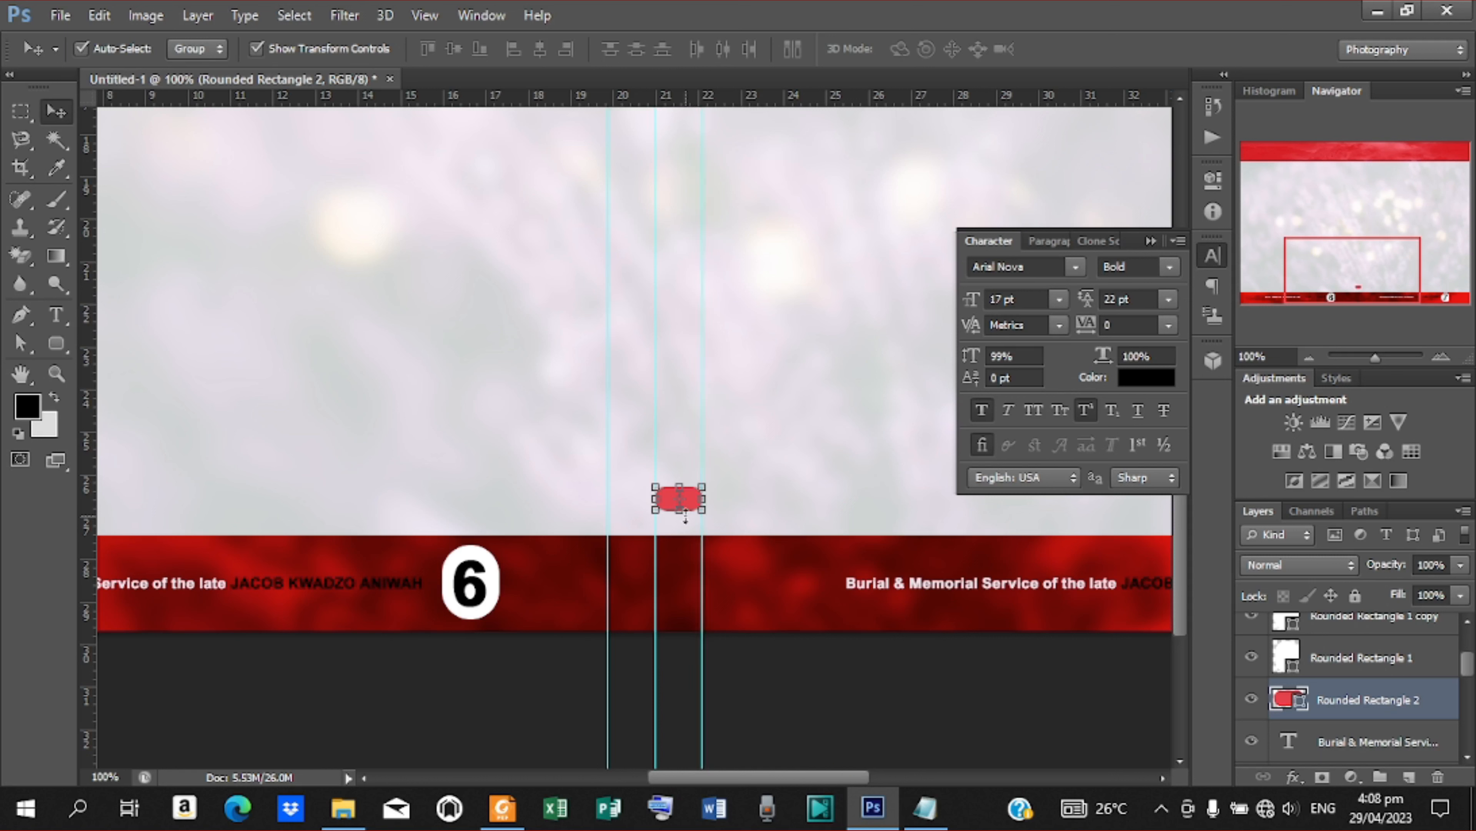
key(Delete)
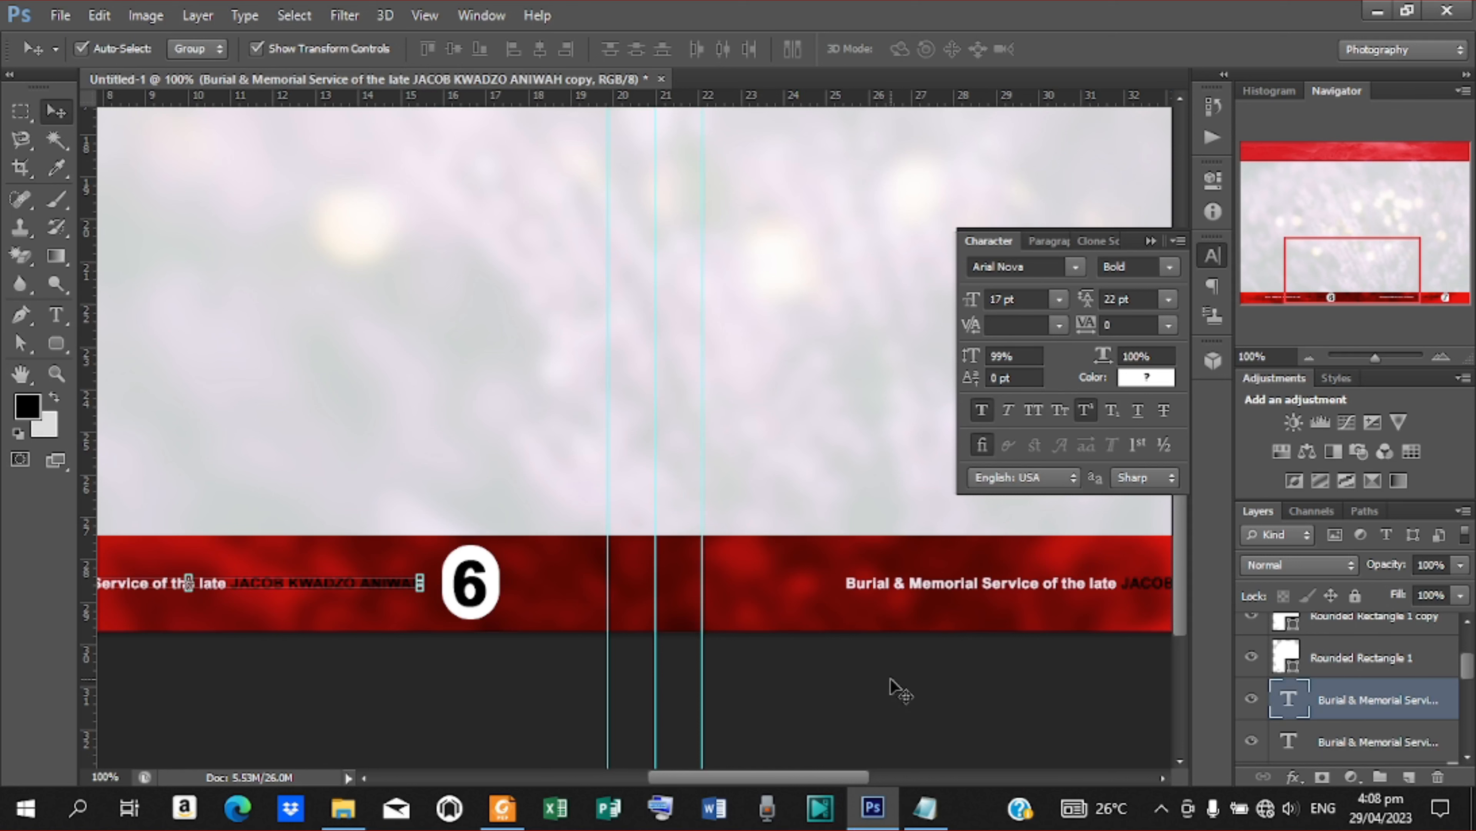
Add vertical guides on the left page at about 1 cm and 5.6 cm from the page's left edge
key(ctrl+minus)
key(ctrl+minus)
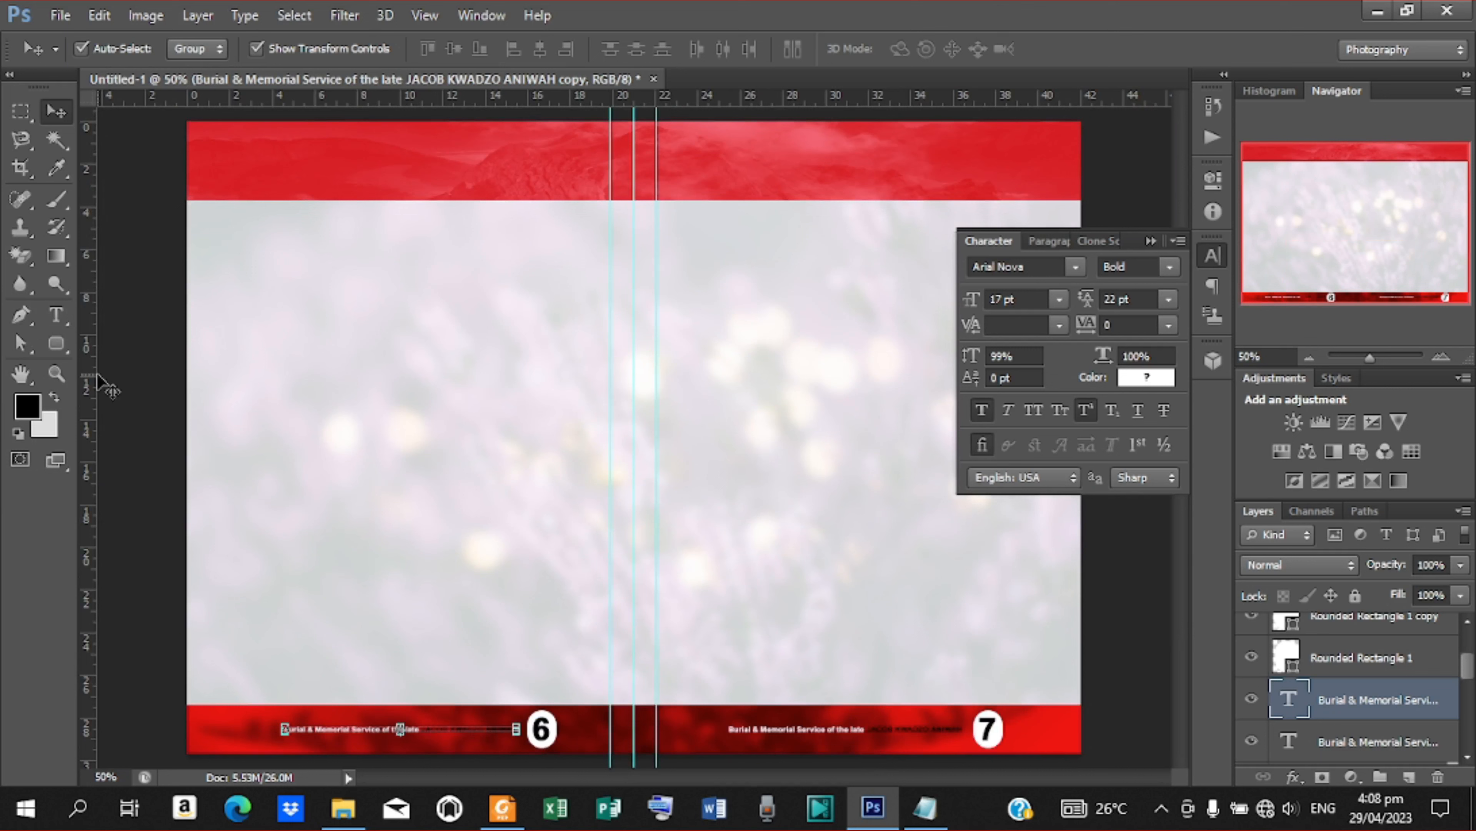
drag(95, 372, 209, 424)
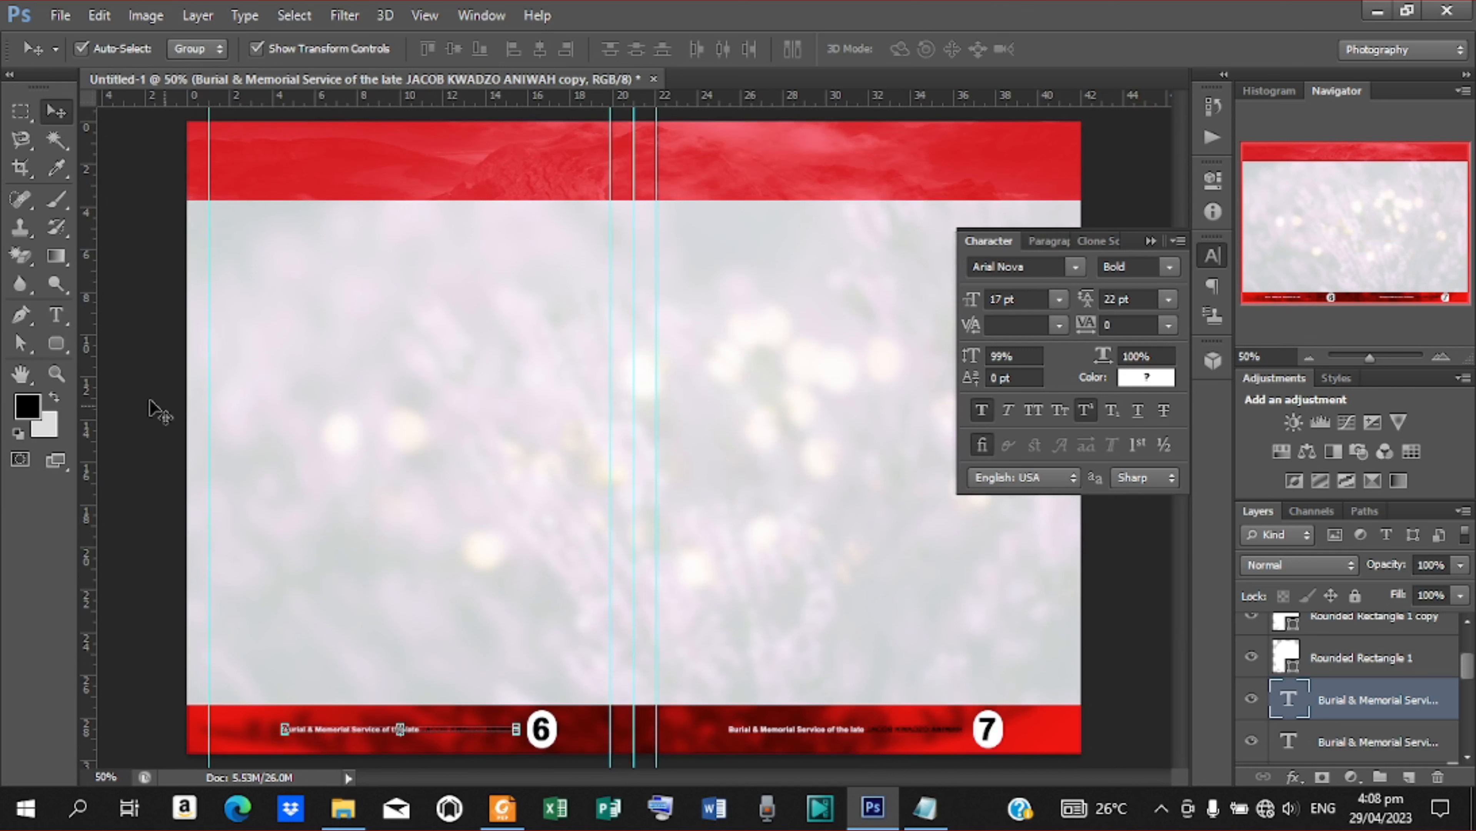
drag(96, 379, 308, 402)
click(314, 404)
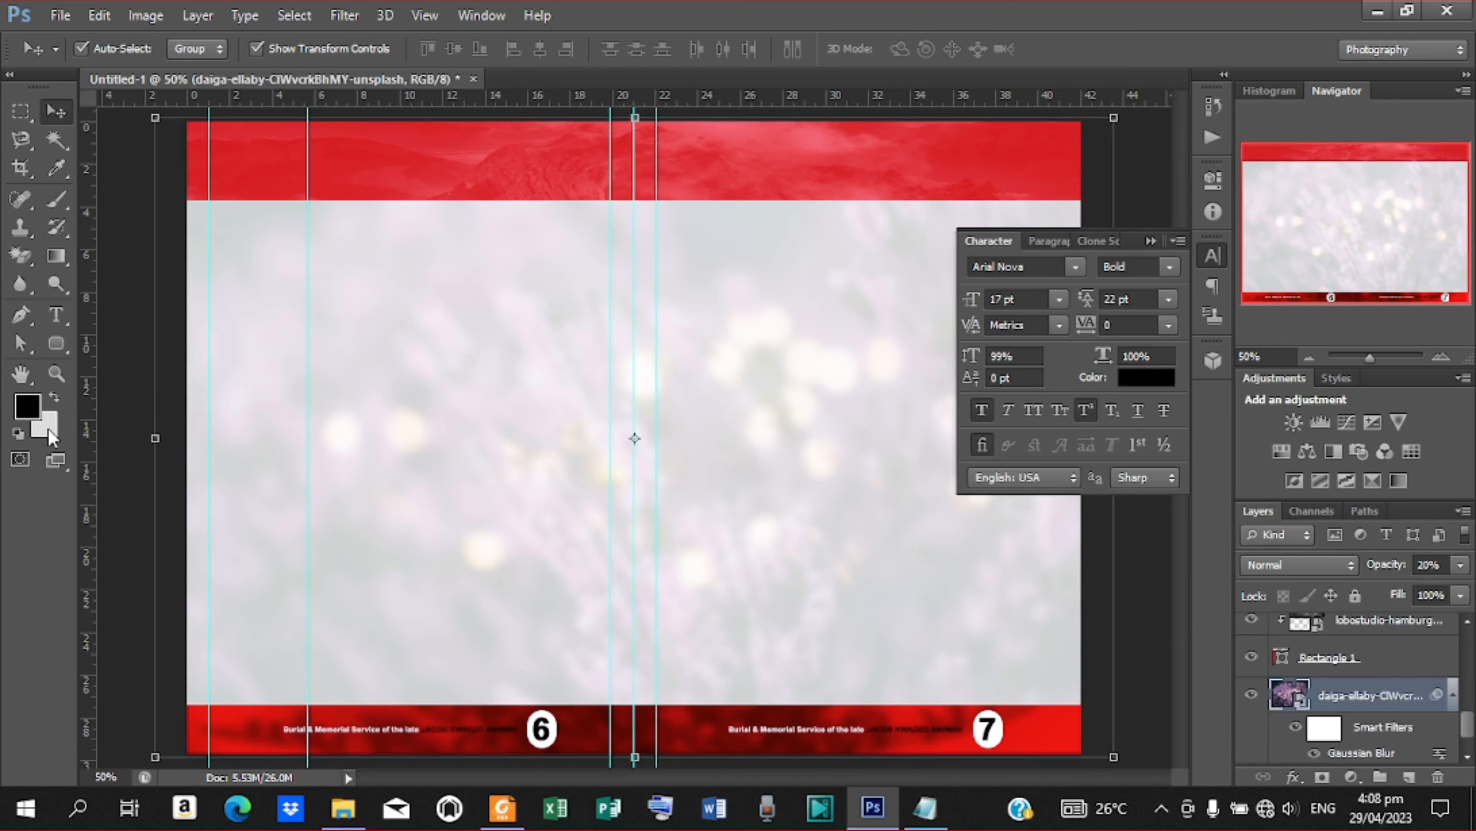
key(ctrl+t)
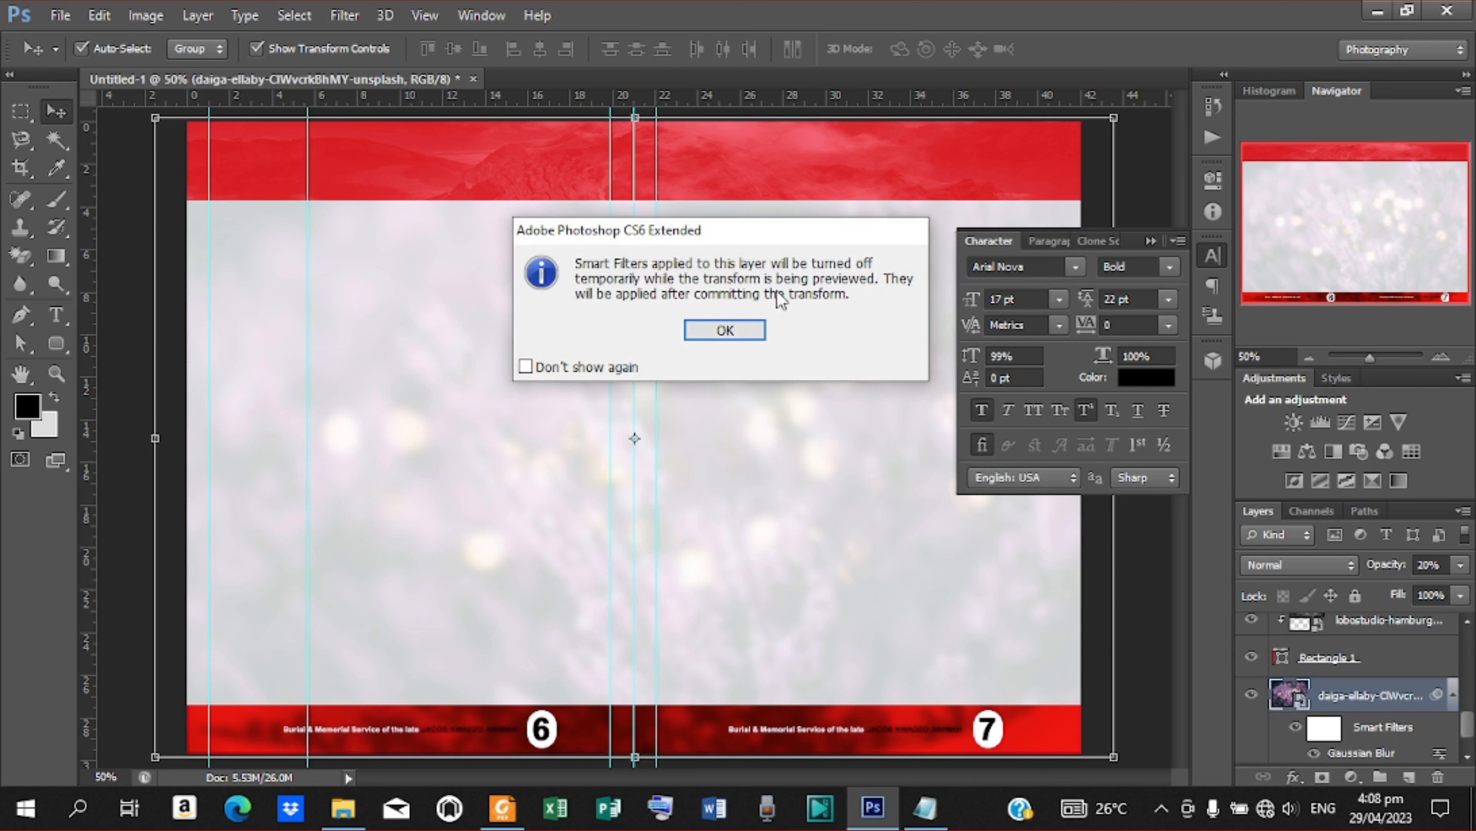
click(725, 330)
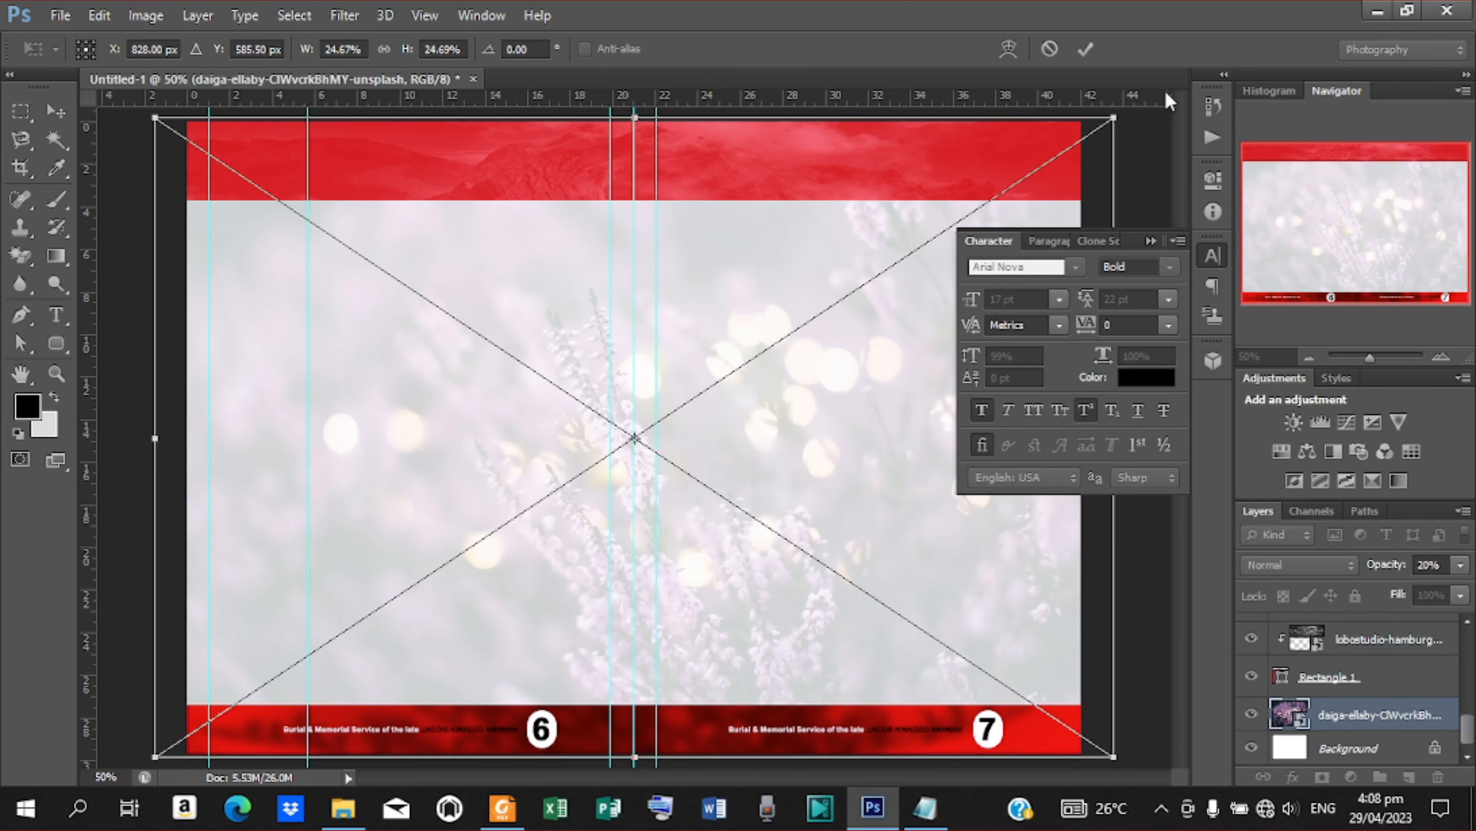
click(1089, 47)
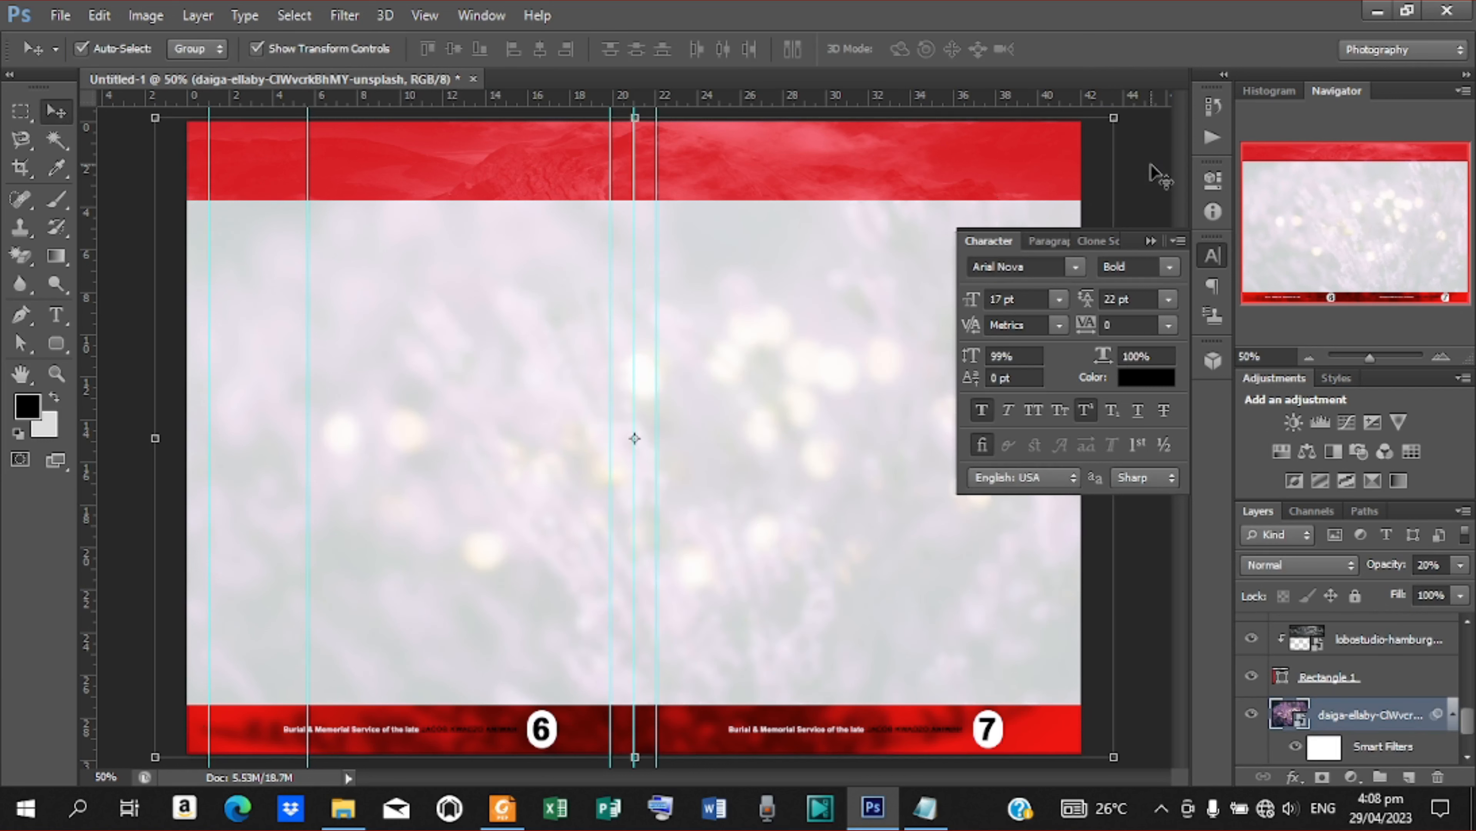
click(1158, 174)
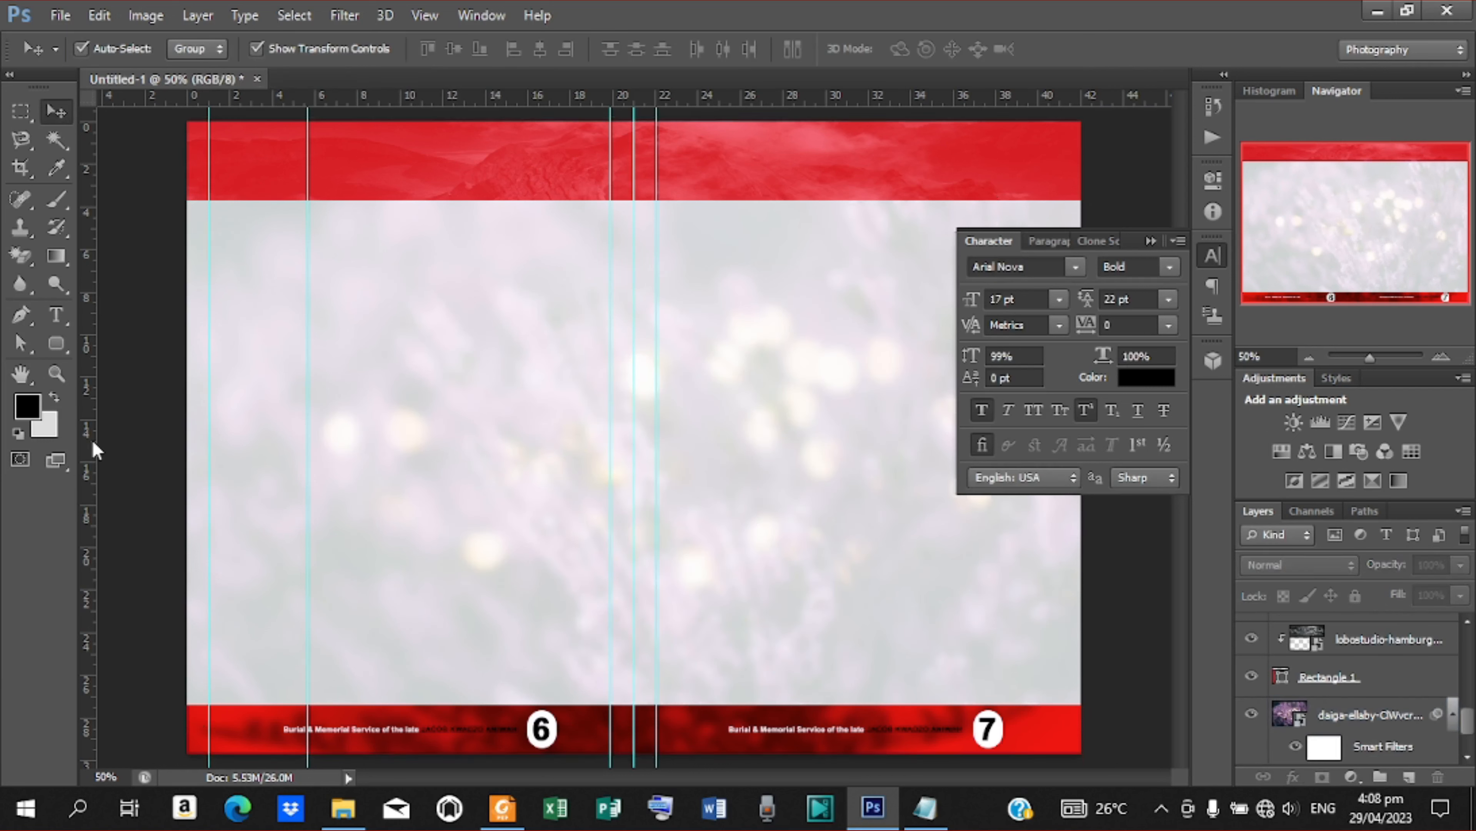
Add vertical guides at about 40.6 cm and 11.2 cm, and move the 5.6 cm guide to about 10.4 cm, midway across the left page's margins
drag(93, 442, 1051, 547)
drag(90, 411, 425, 517)
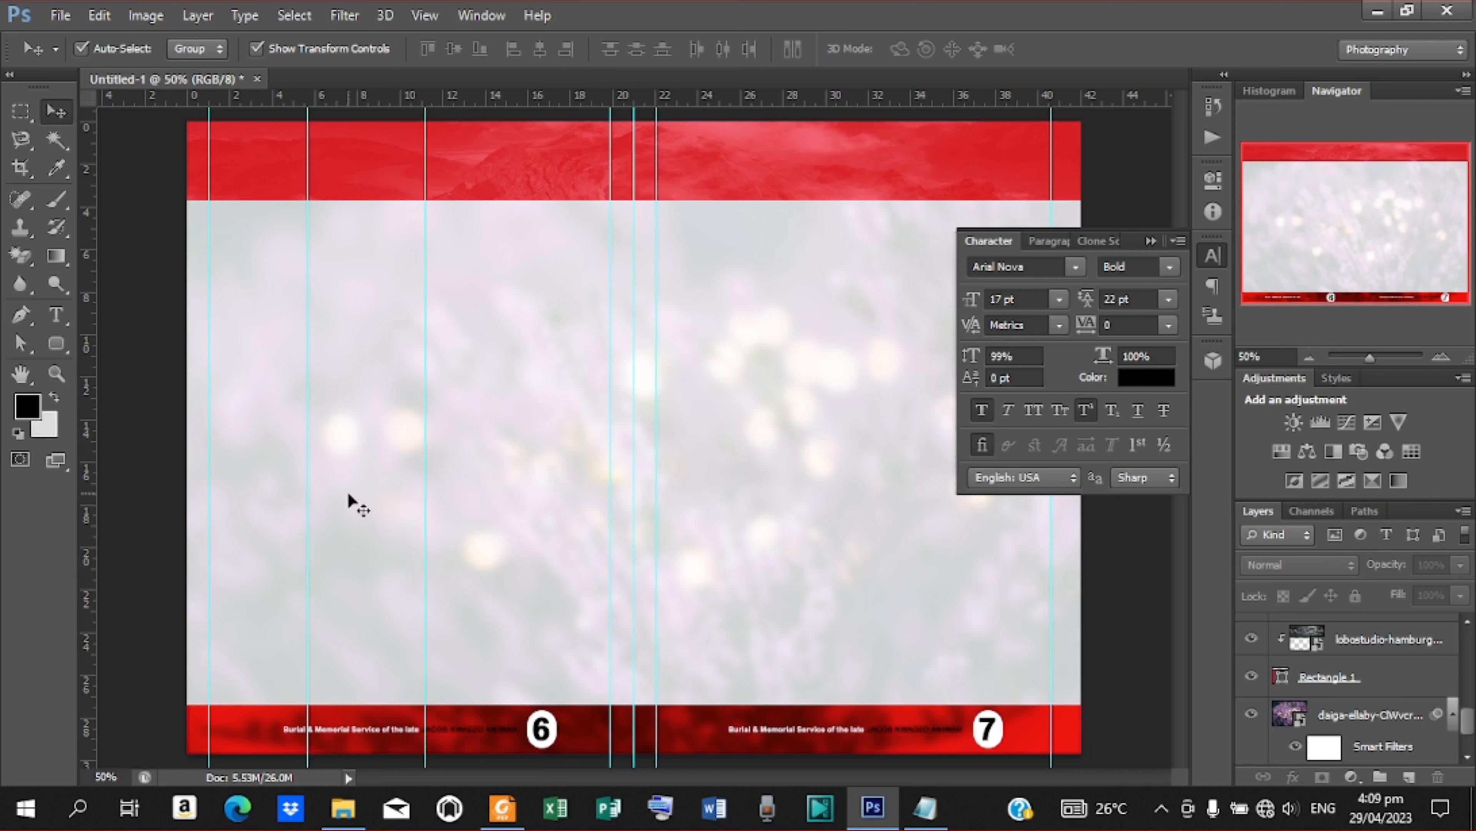
drag(313, 457, 410, 516)
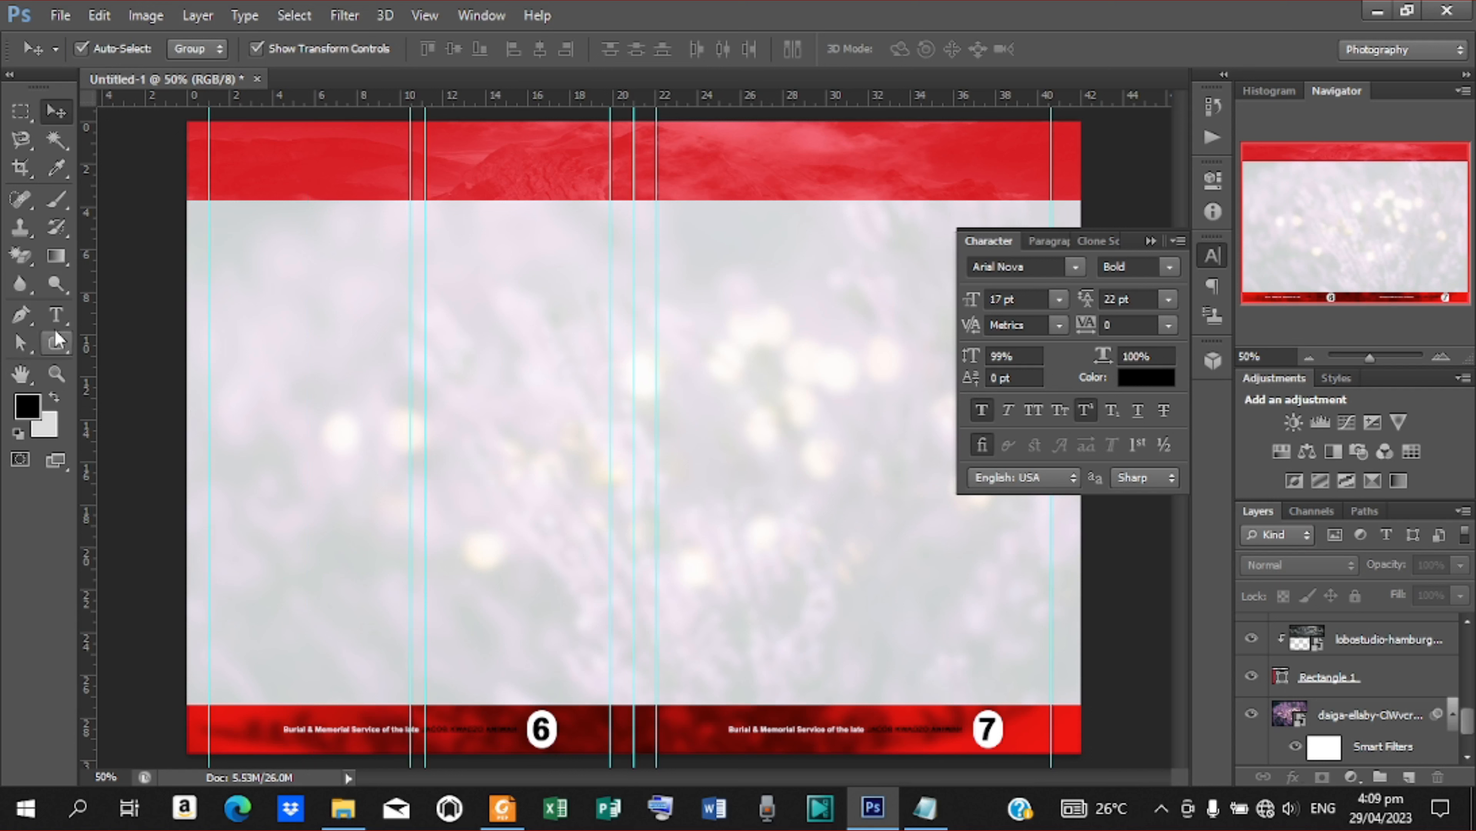
Add the heading PICTURE OF CHILDREN in pale pink (f6dddd) 17 pt Arial Nova Bold on the upper red band over the right page
click(58, 317)
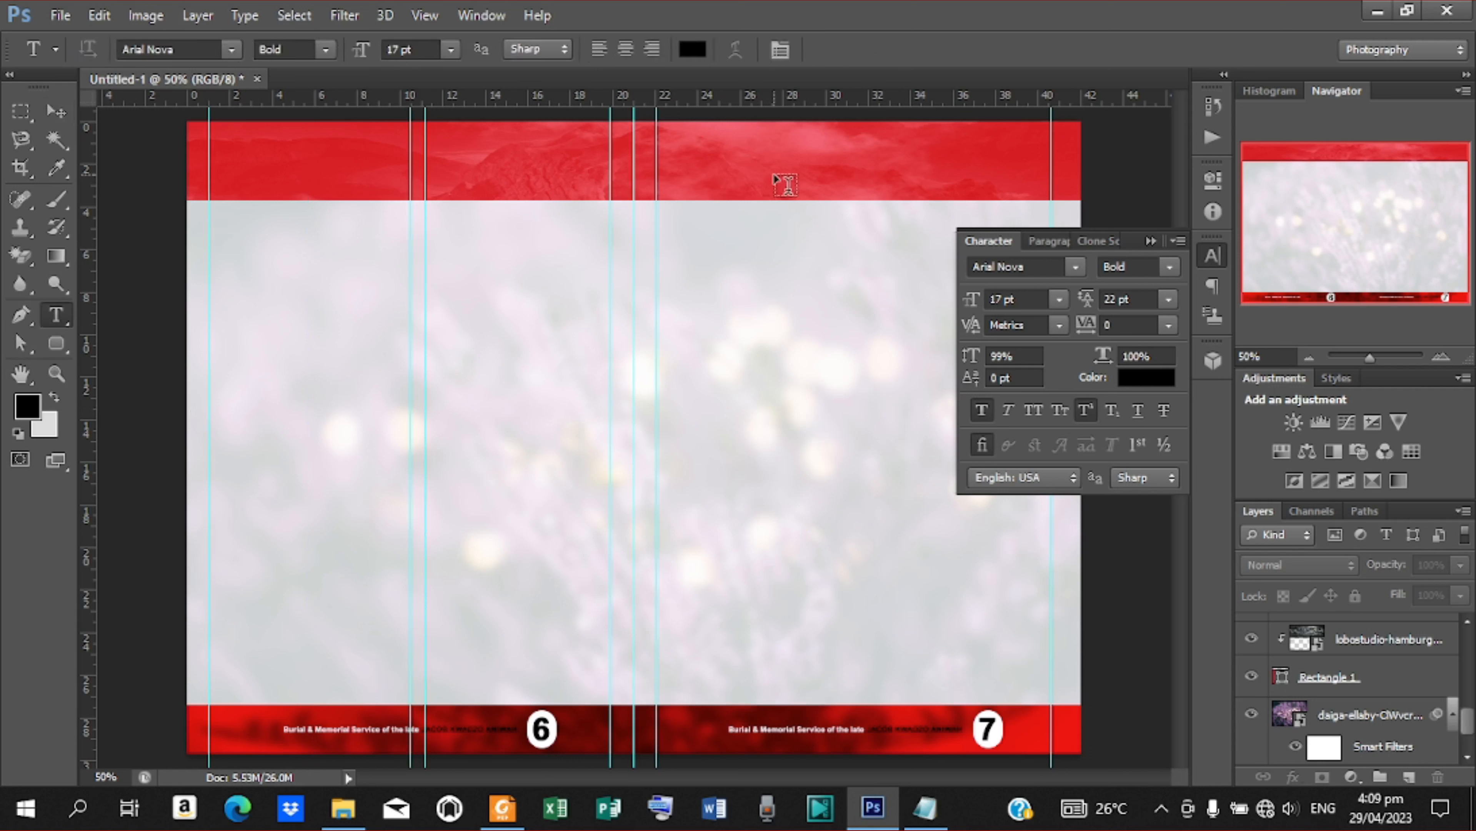
click(748, 189)
click(686, 49)
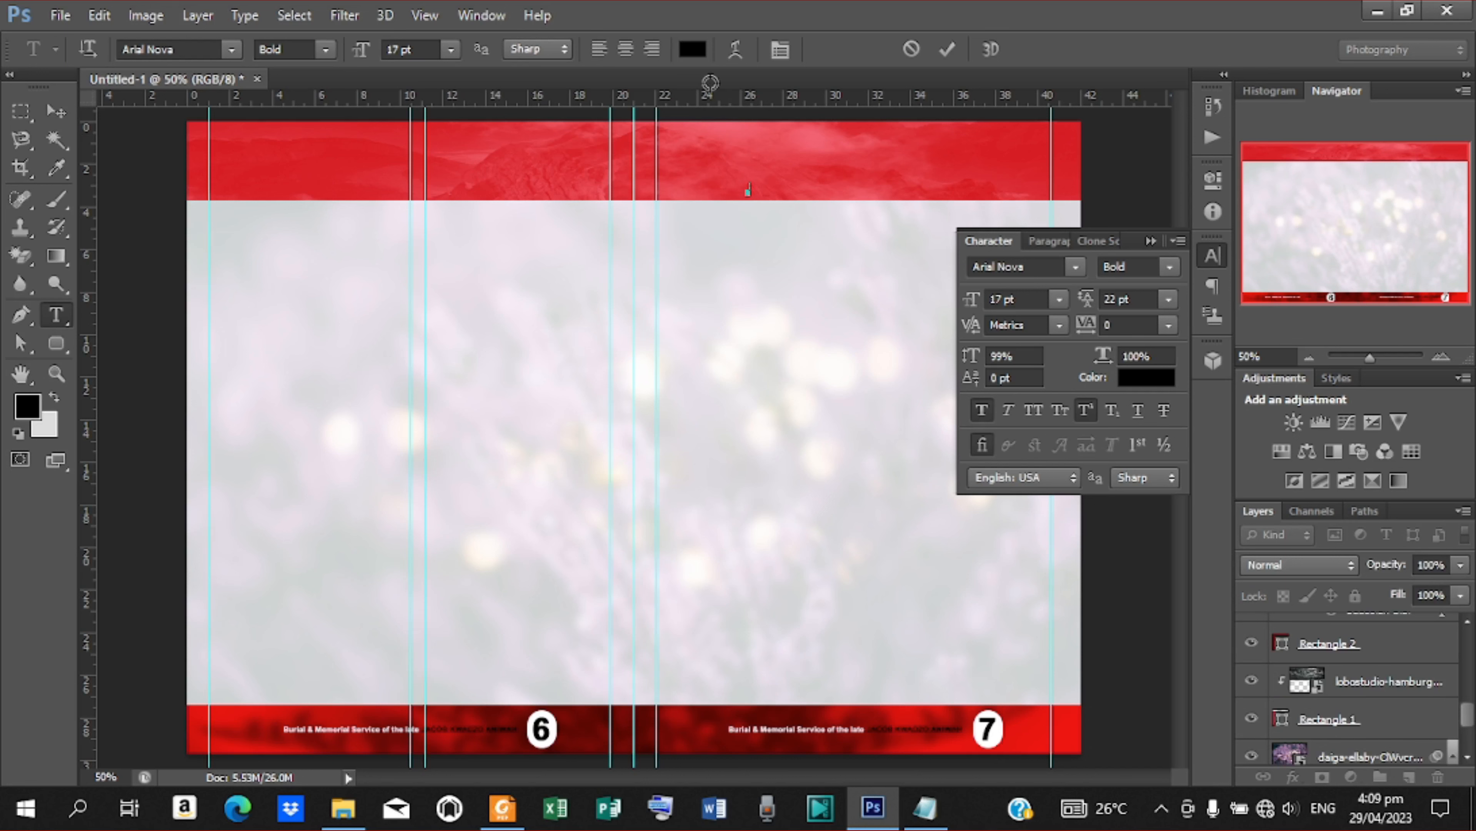
drag(831, 329, 731, 248)
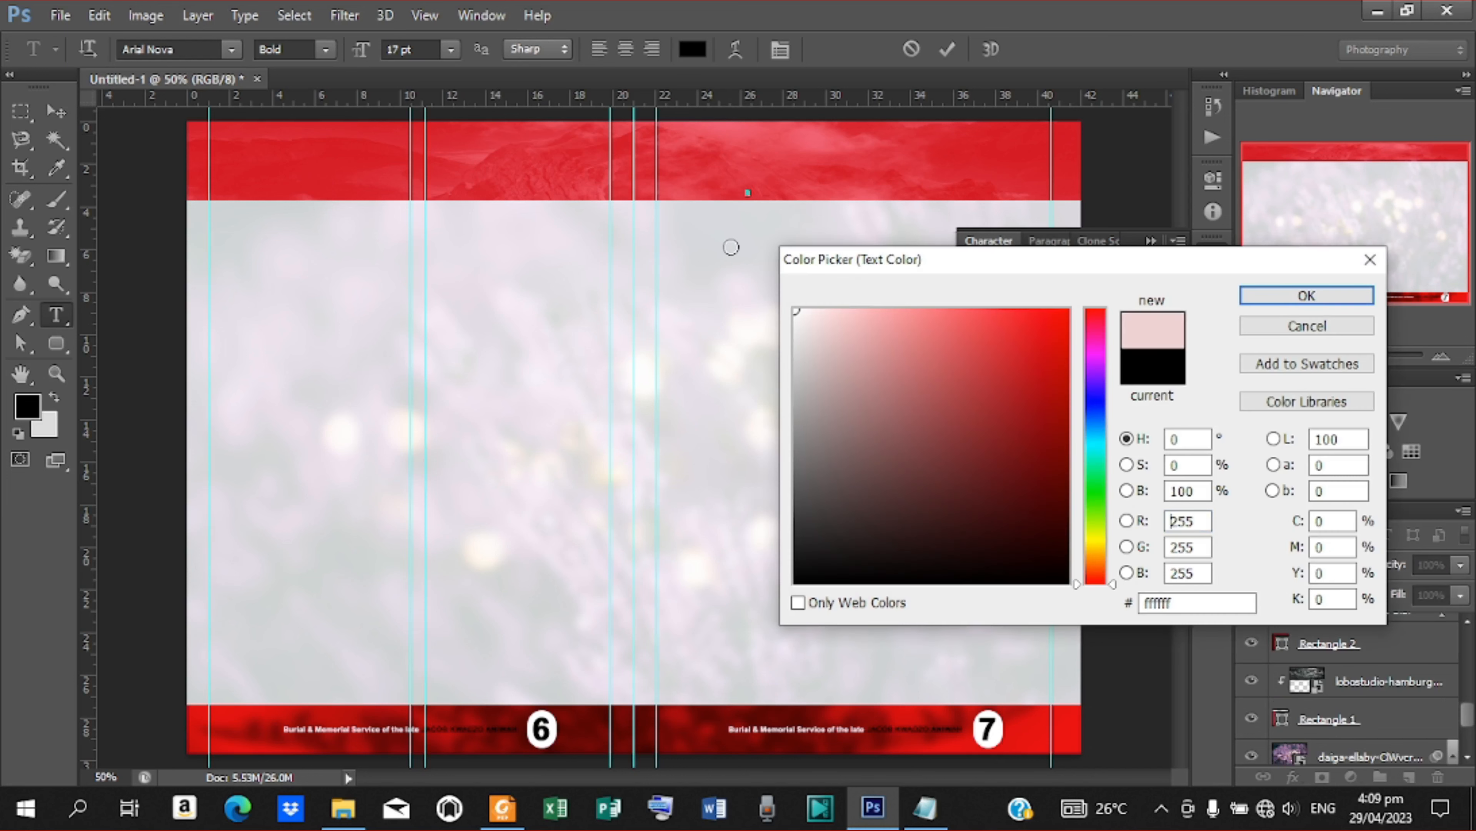
click(1306, 296)
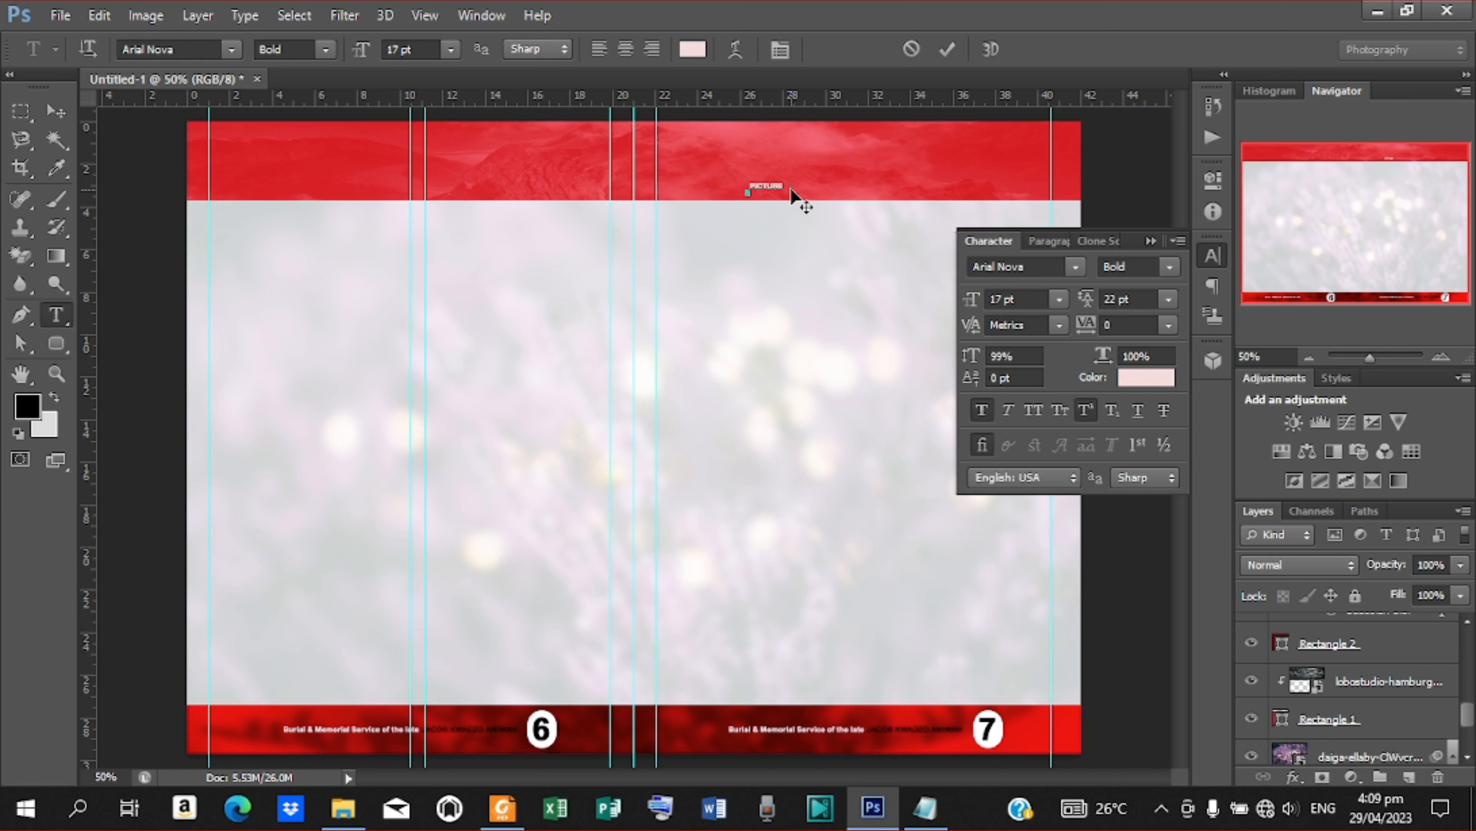
text(CHILDREN)
click(947, 49)
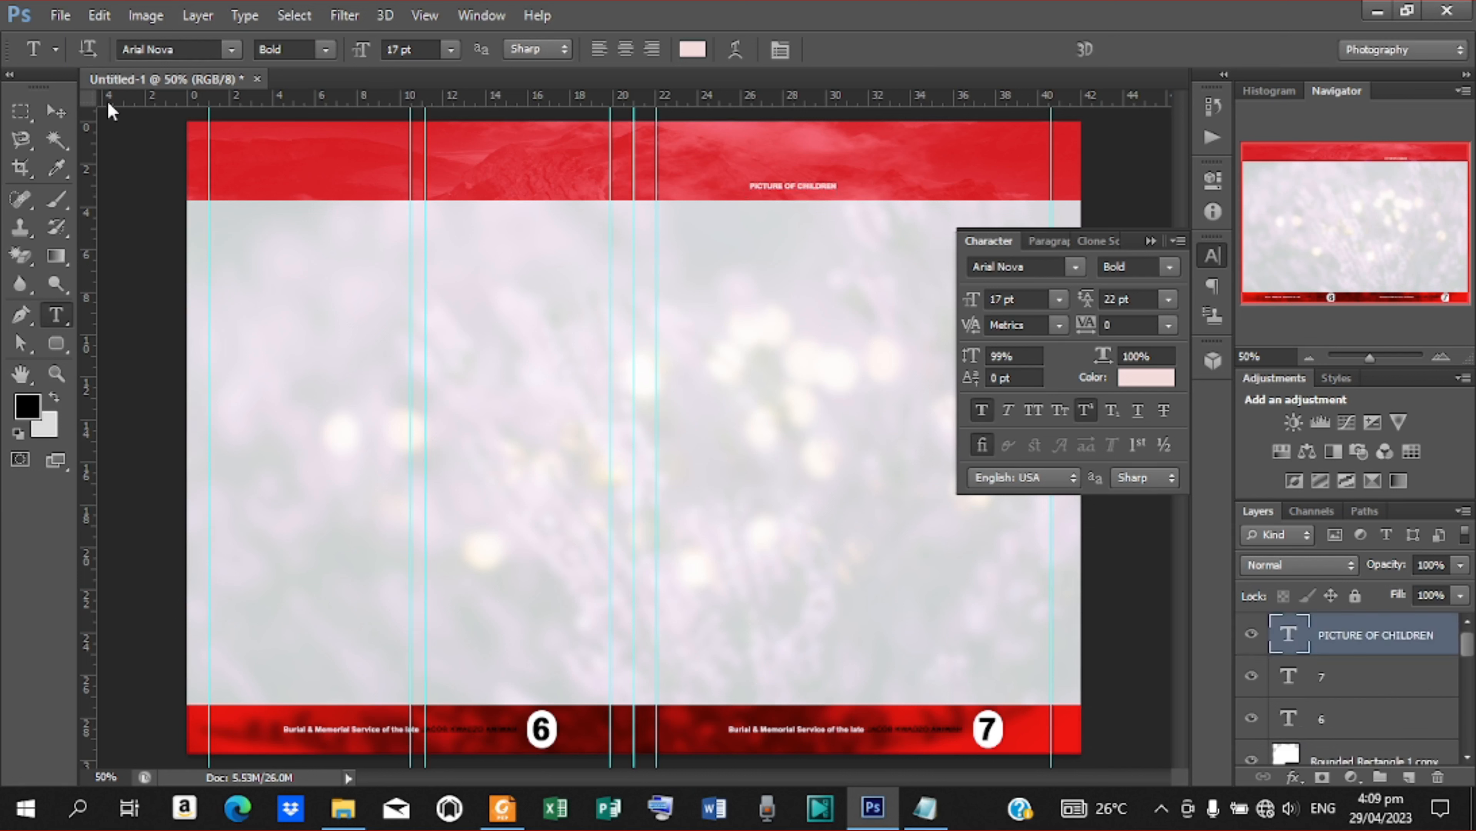
Resize the PICTURE OF CHILDREN heading to about 58 pt with its width narrowed to about 73%, placed mid-height in the upper band over the right page
click(55, 114)
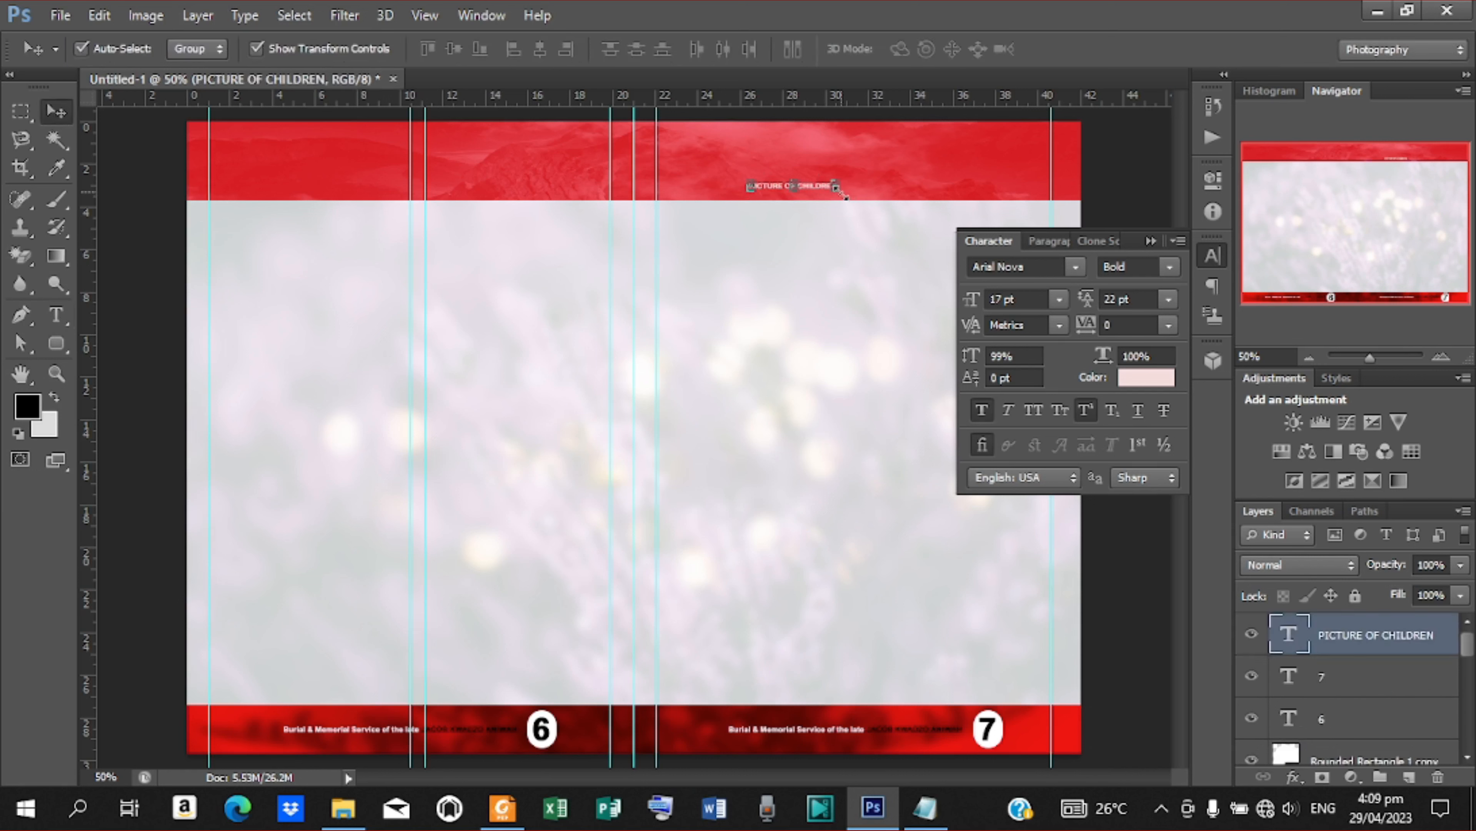
click(840, 195)
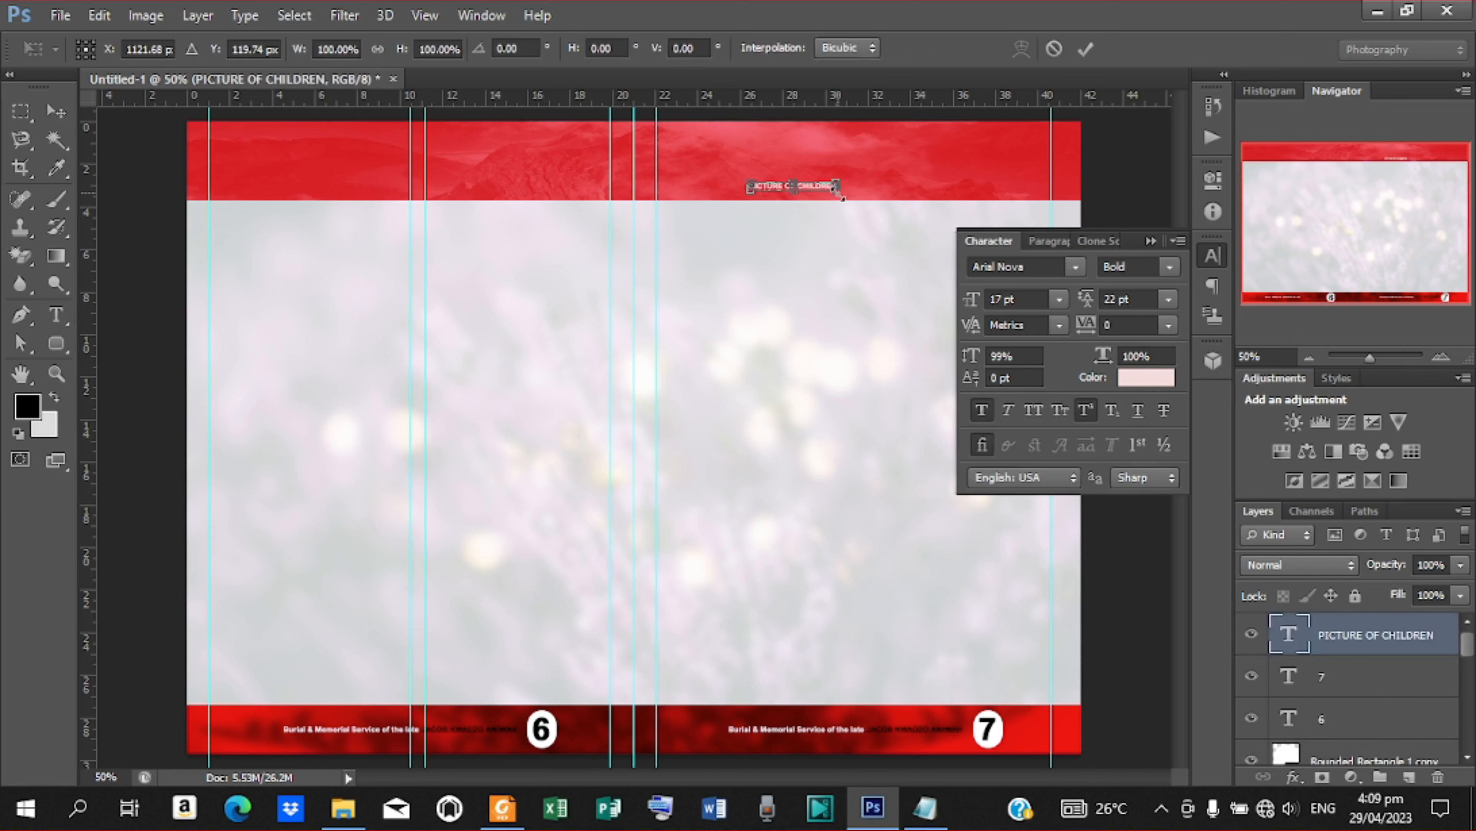
drag(839, 194, 948, 240)
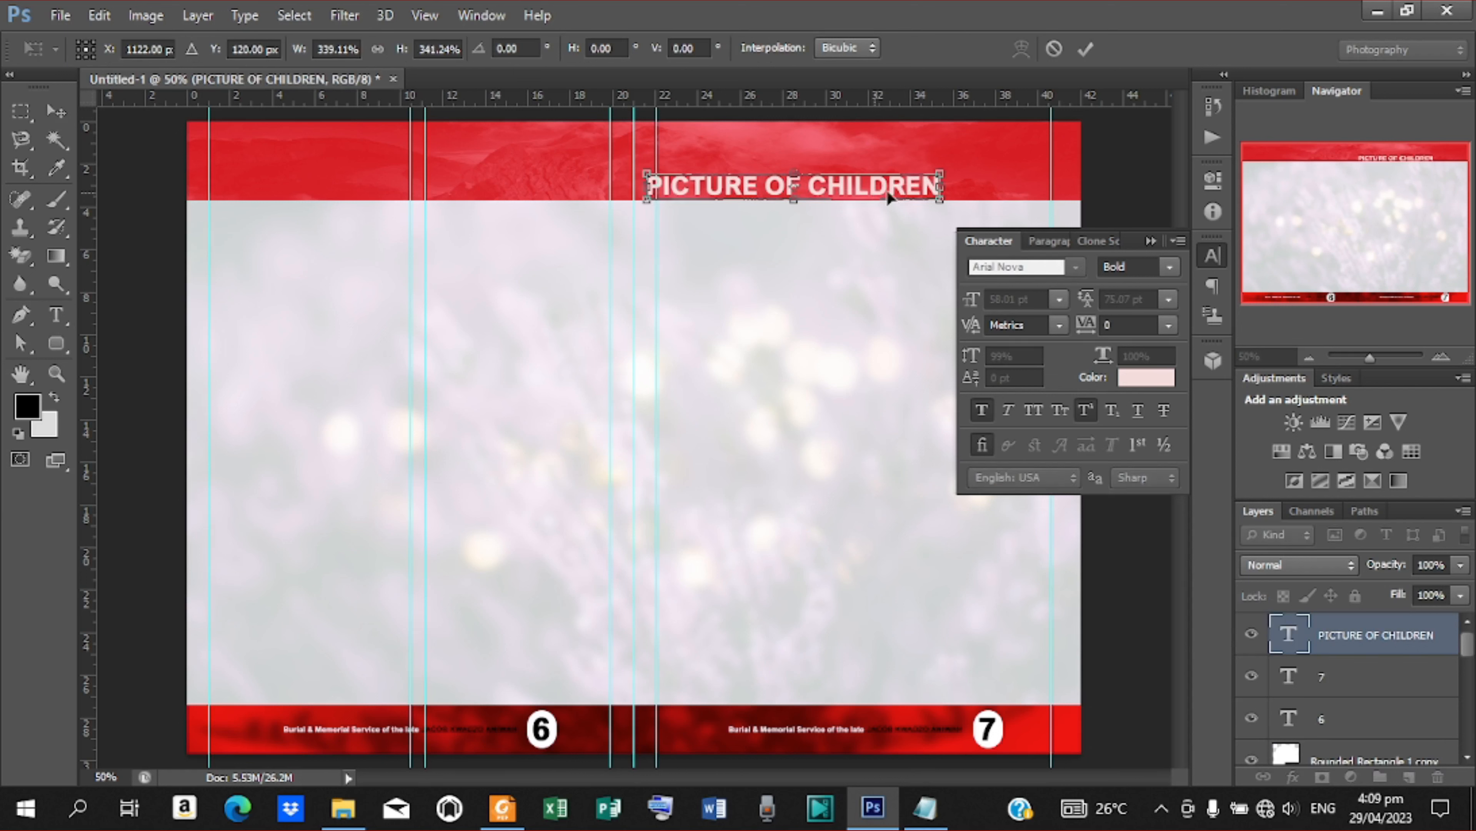
drag(886, 189, 944, 166)
click(1086, 48)
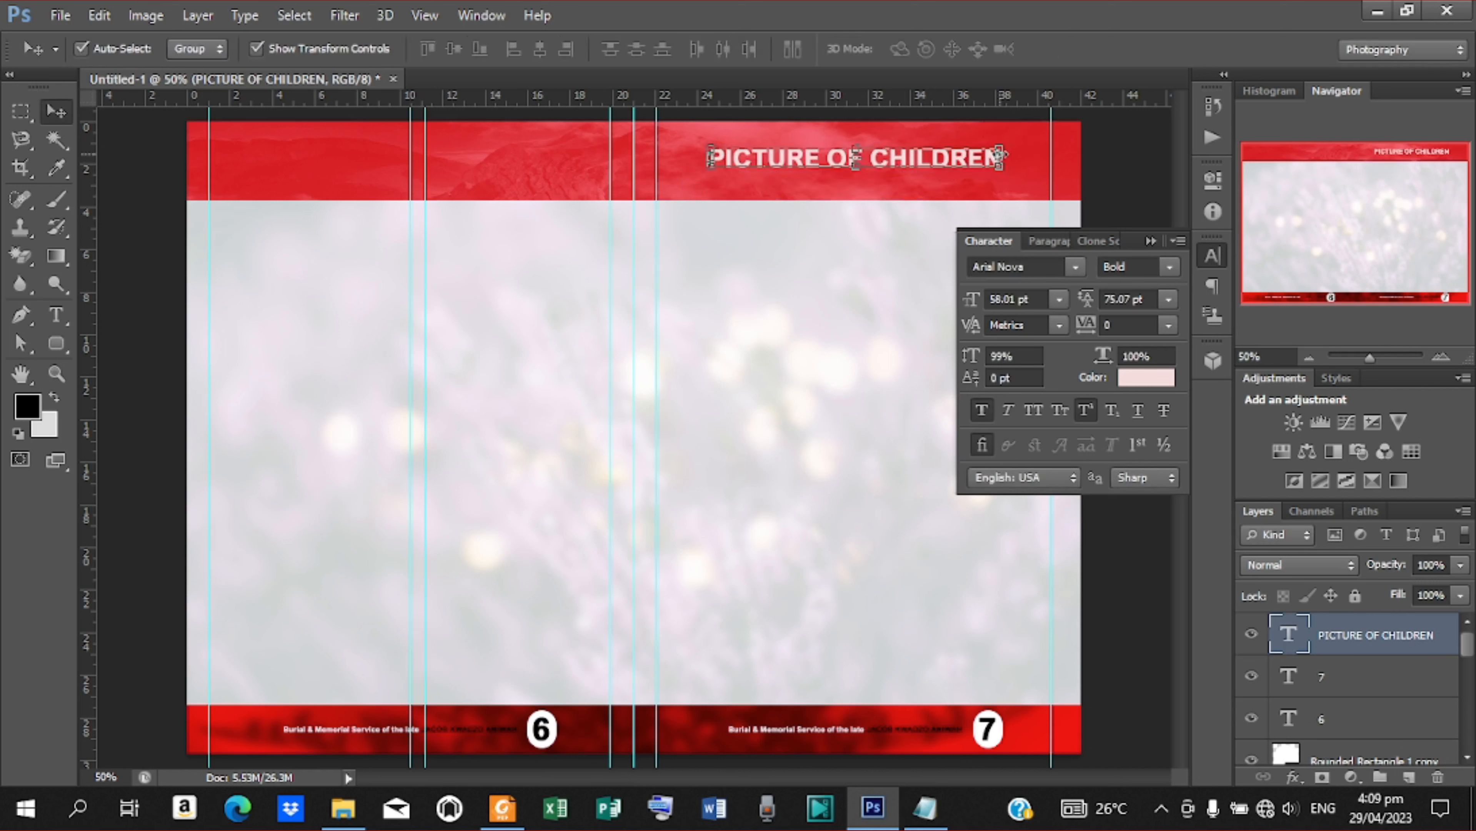
drag(999, 156, 964, 161)
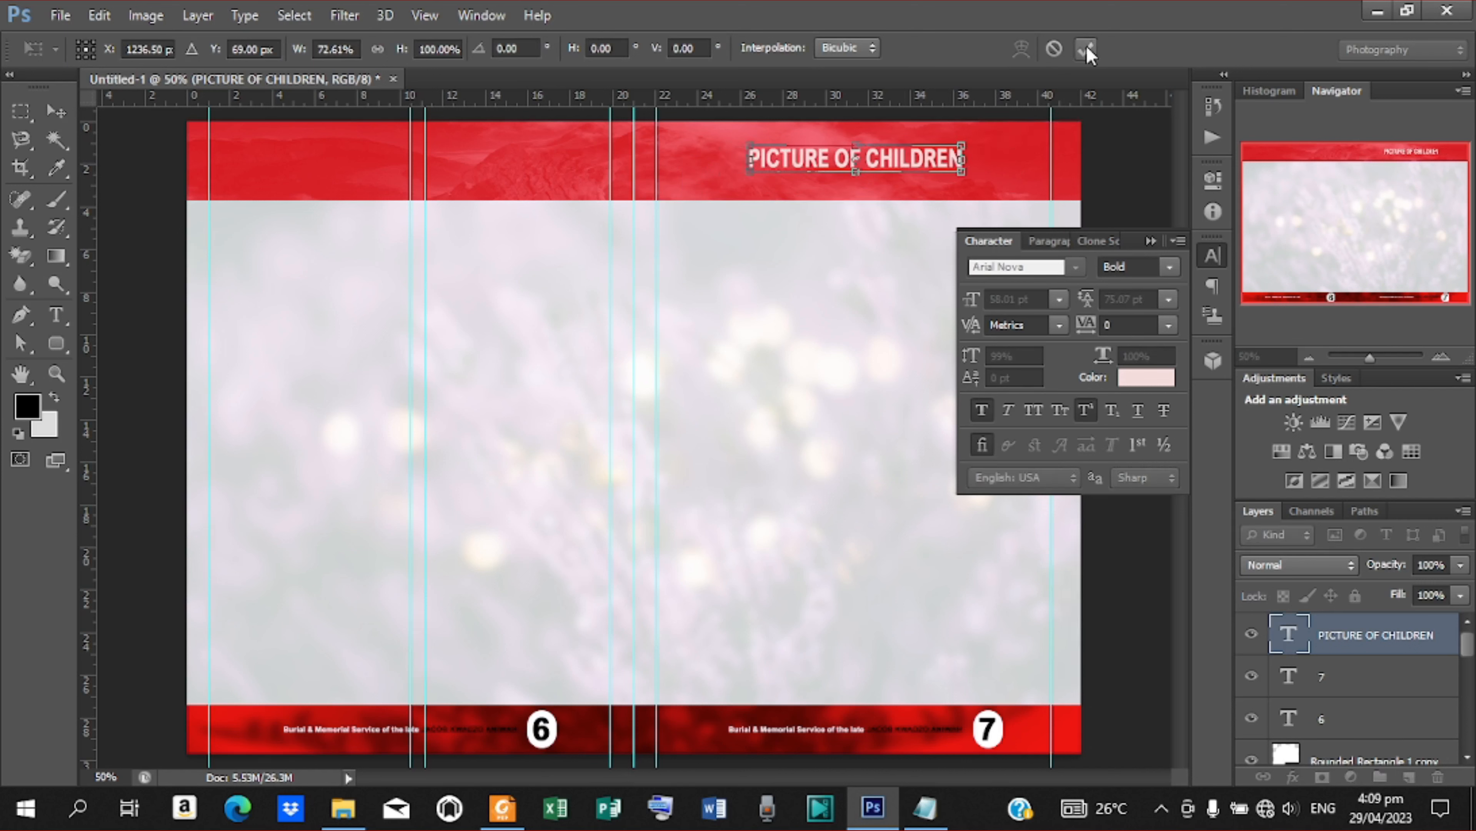
click(1086, 47)
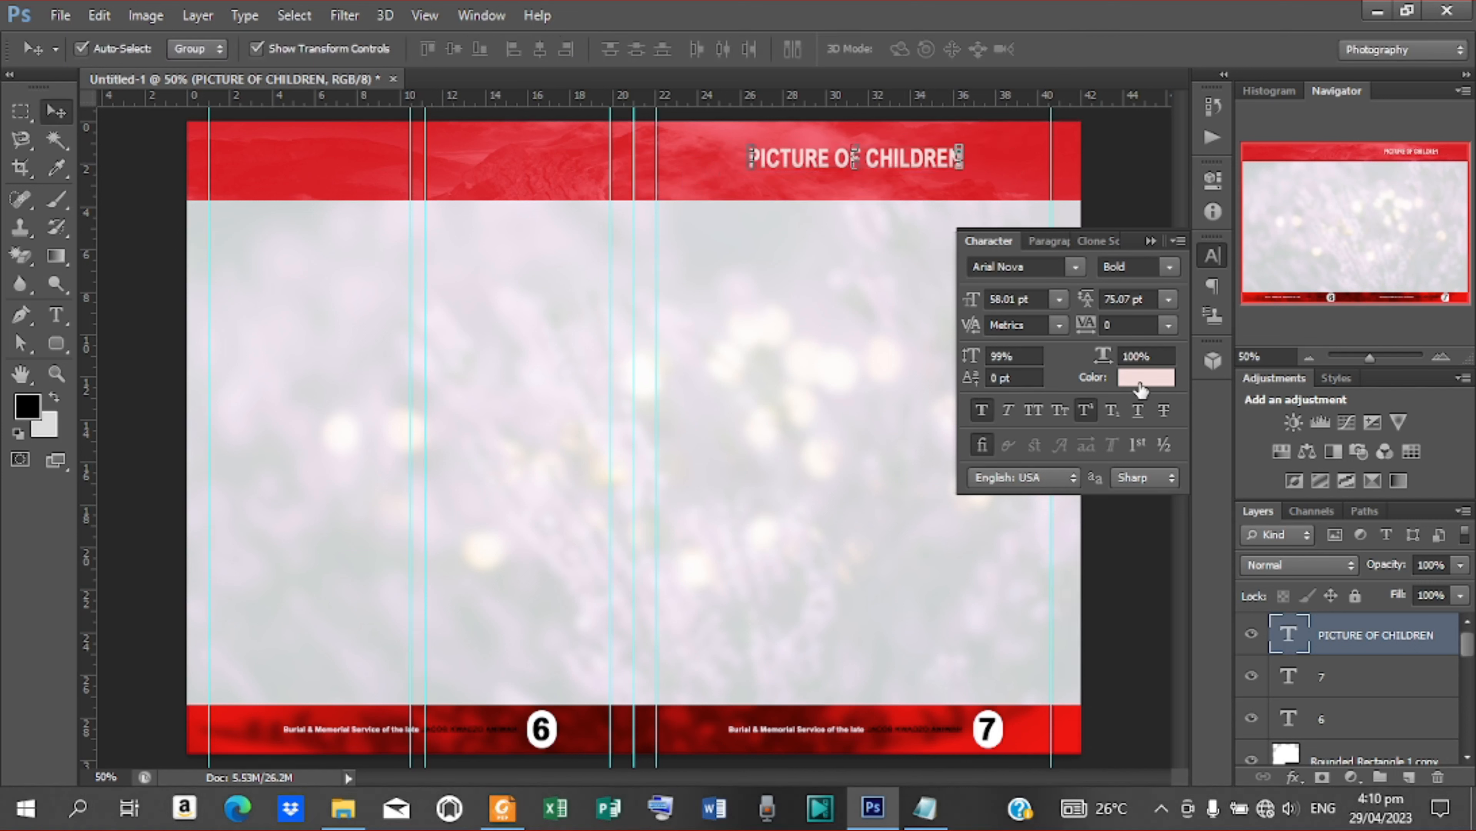
Give the PICTURE OF CHILDREN heading a drop shadow with 5 px distance, 4% spread and 8 px size
right_click(1369, 636)
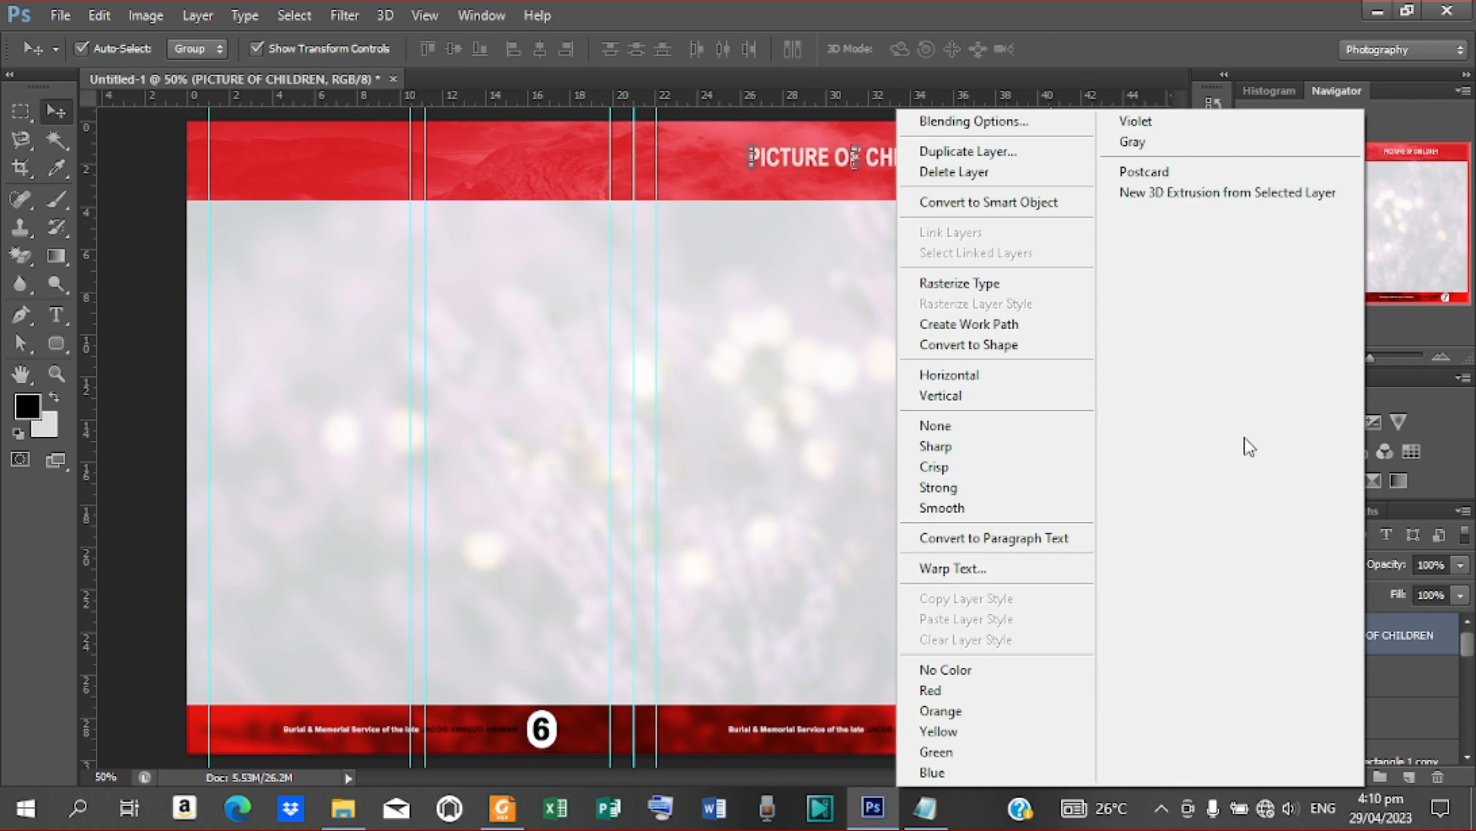
click(951, 123)
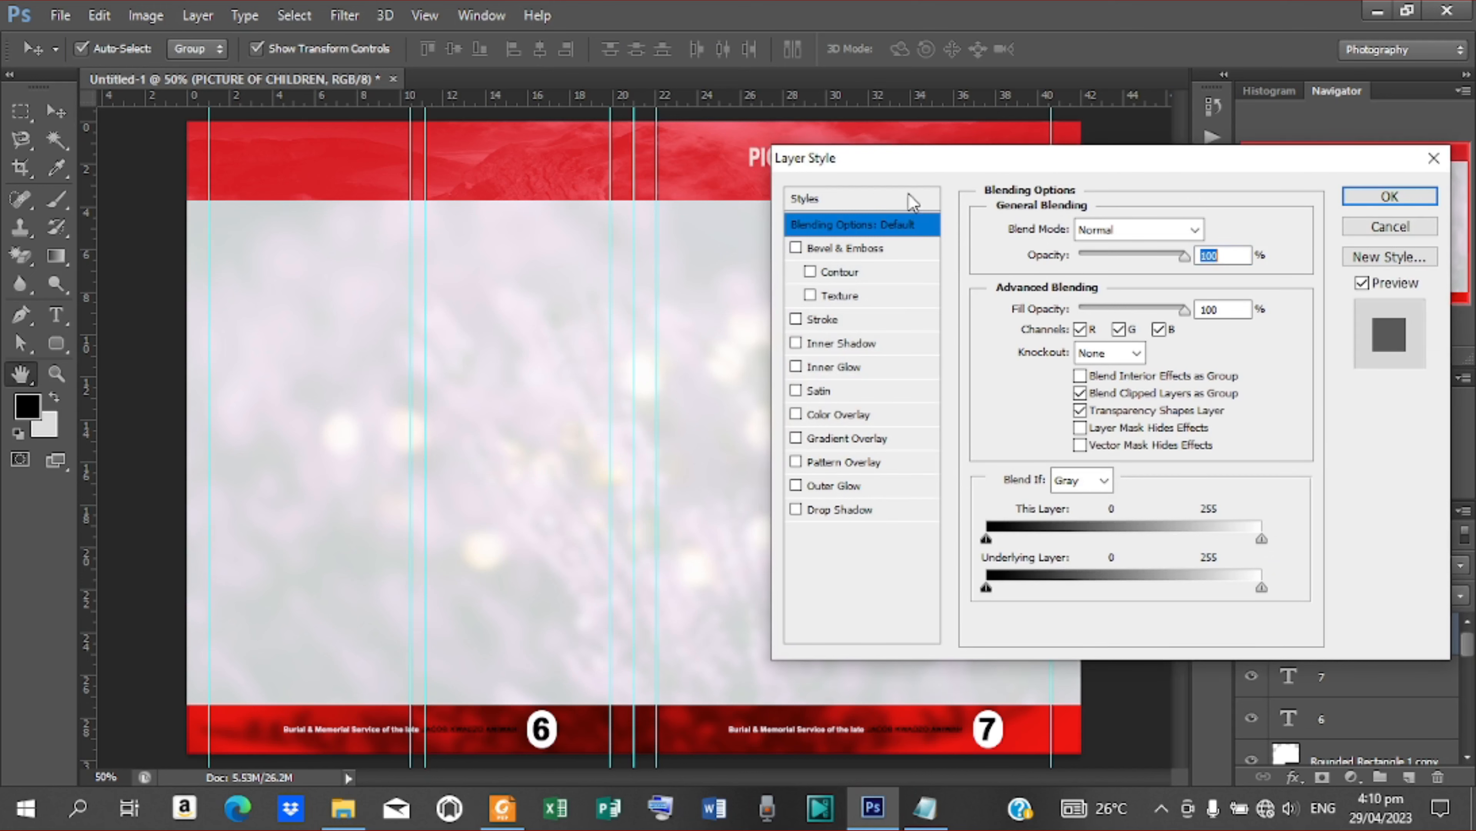
drag(913, 170, 911, 225)
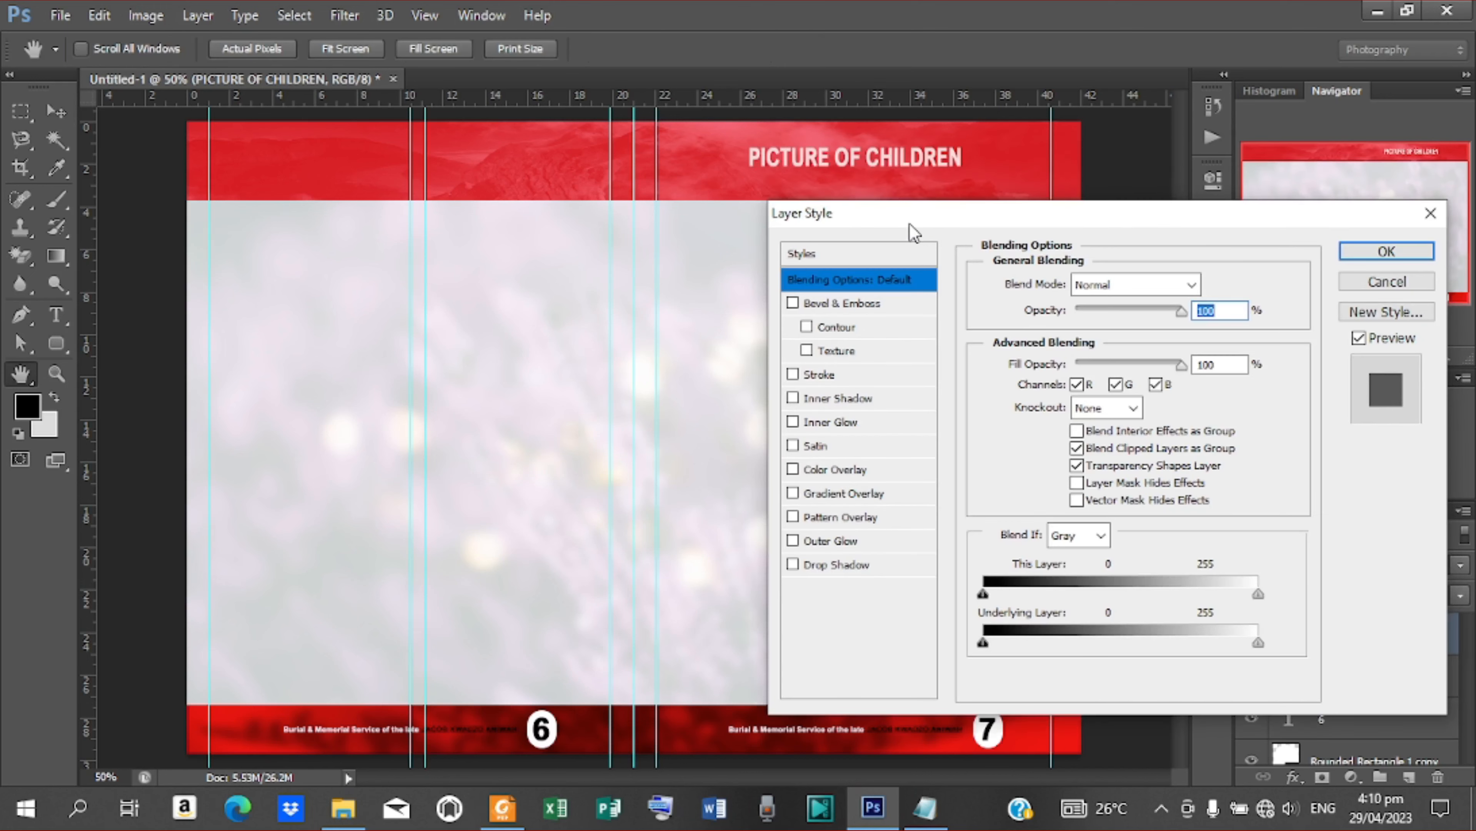
click(855, 567)
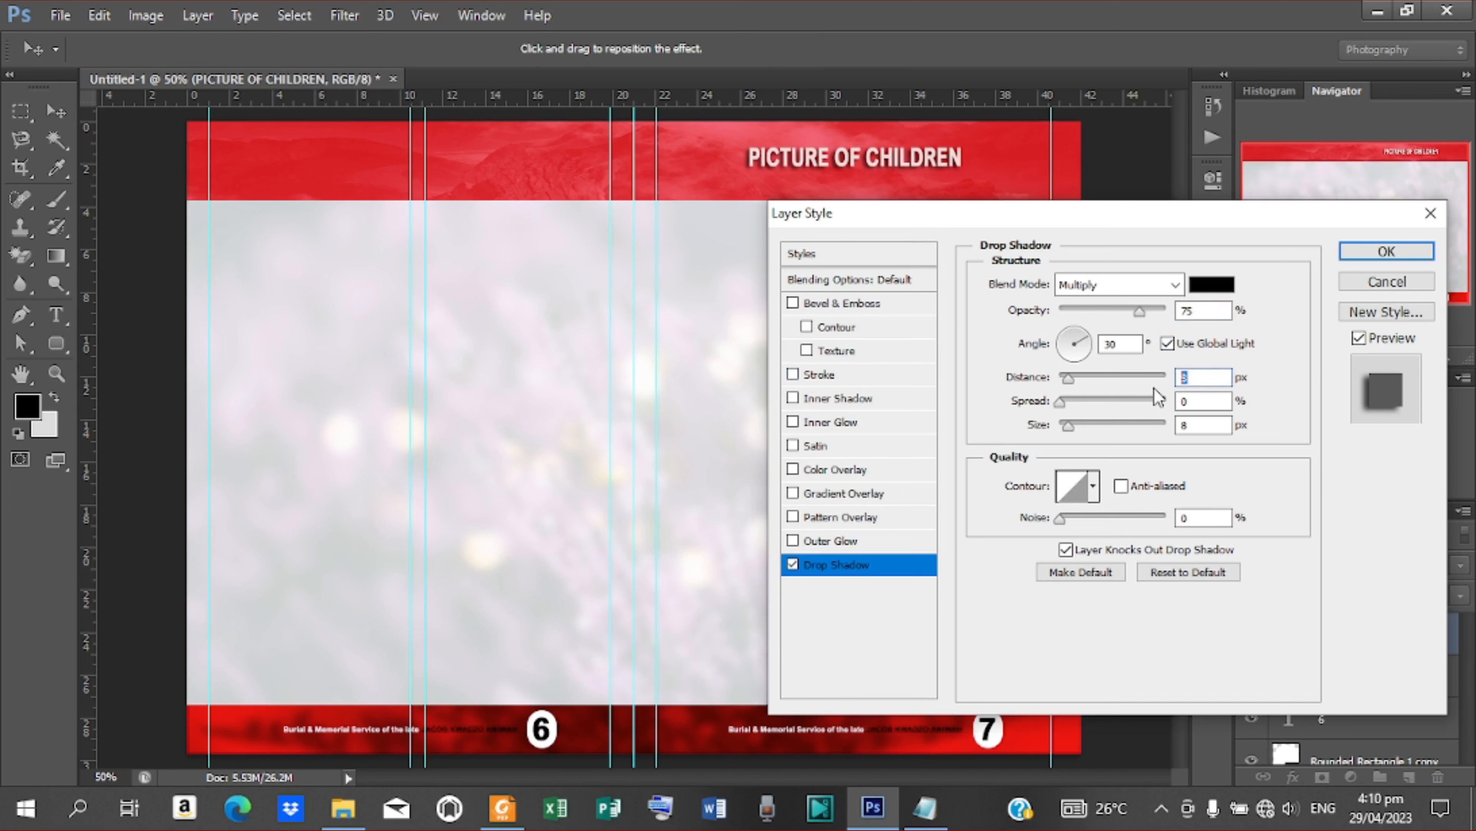
text(5)
key(Tab)
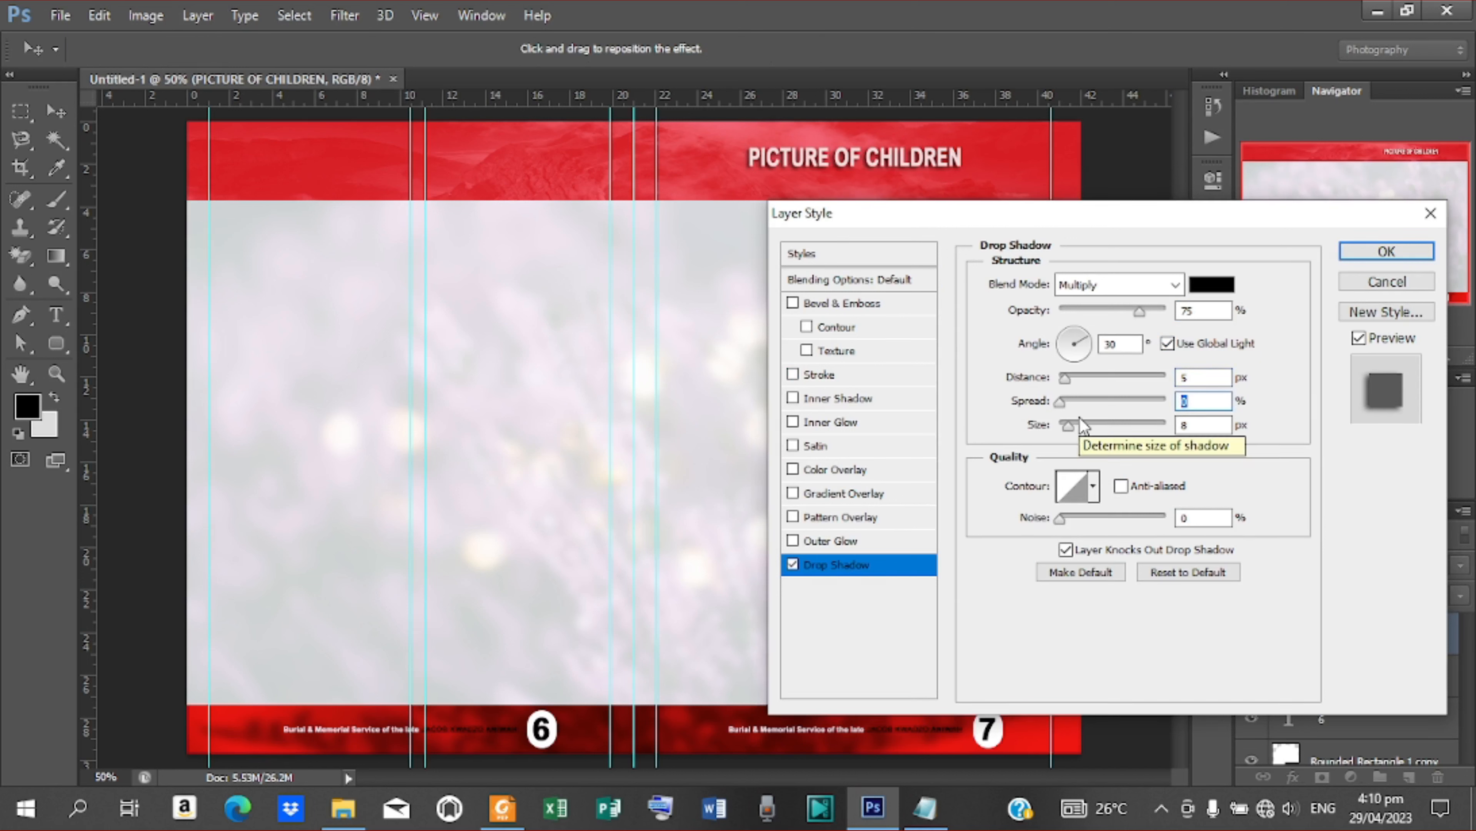
text(4)
key(Tab)
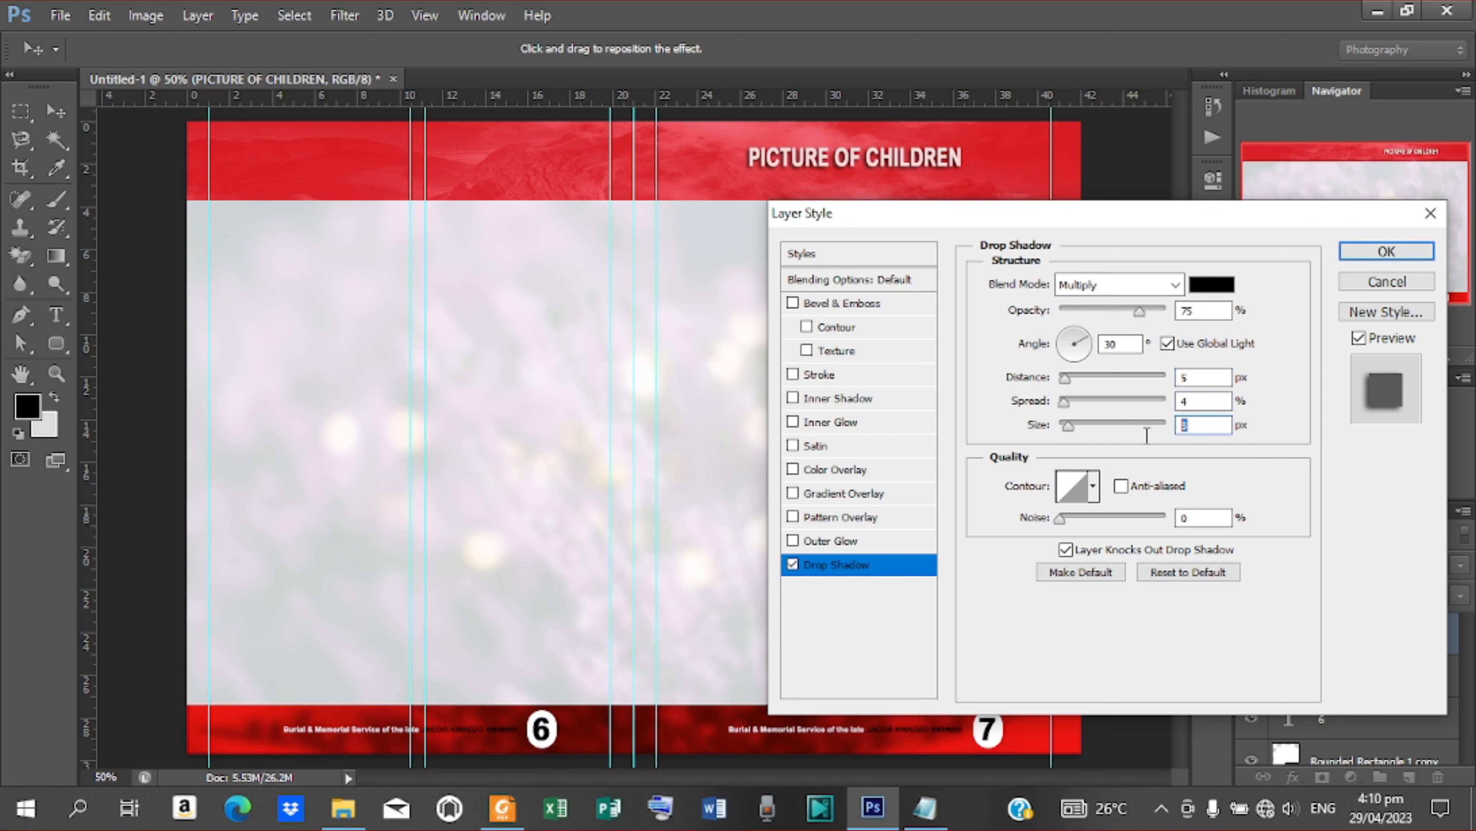
text(8)
click(1385, 252)
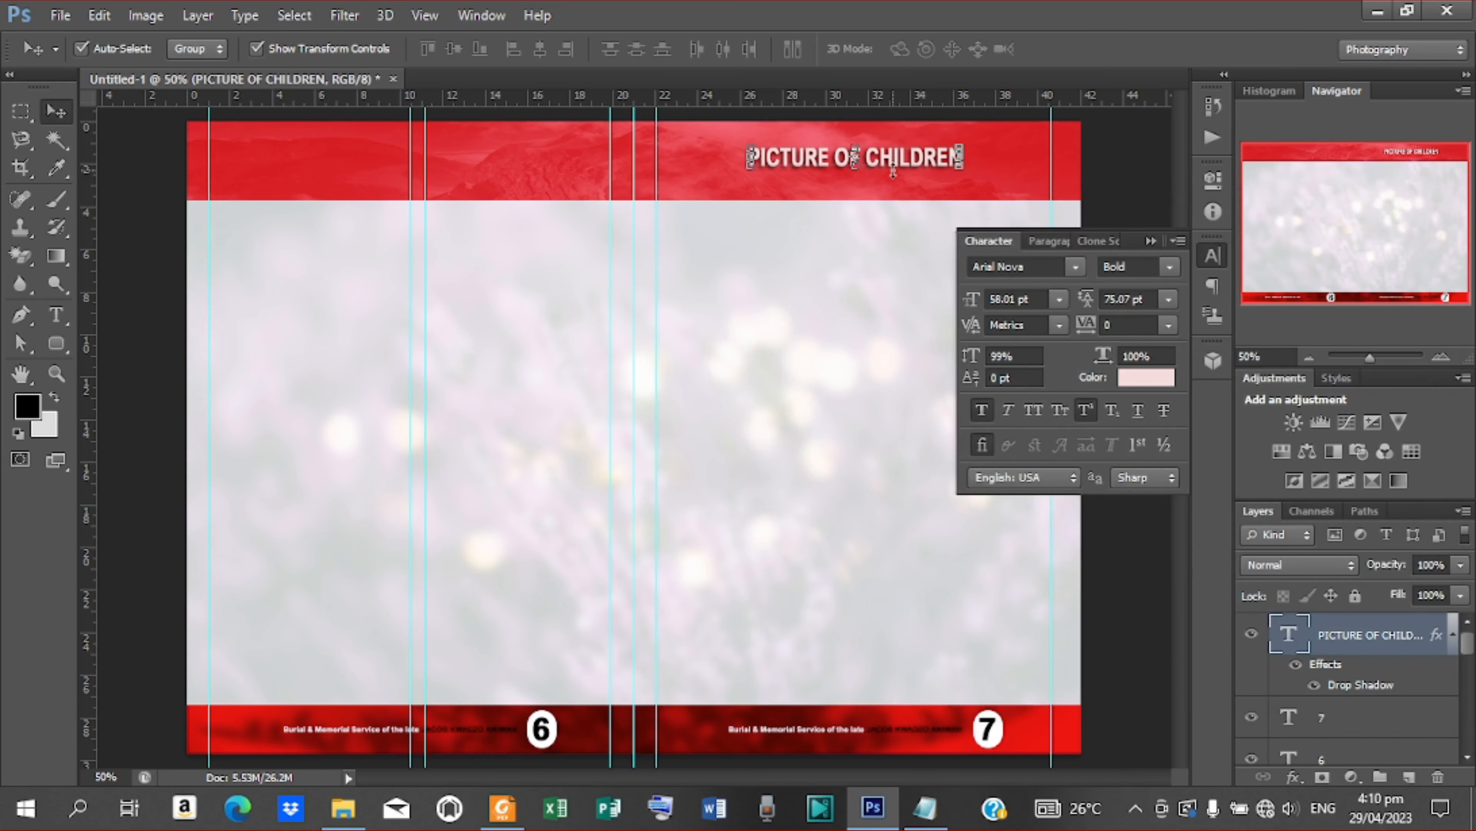
Duplicate the PICTURE OF CHILDREN heading layer with its drop shadow
key(ctrl+j)
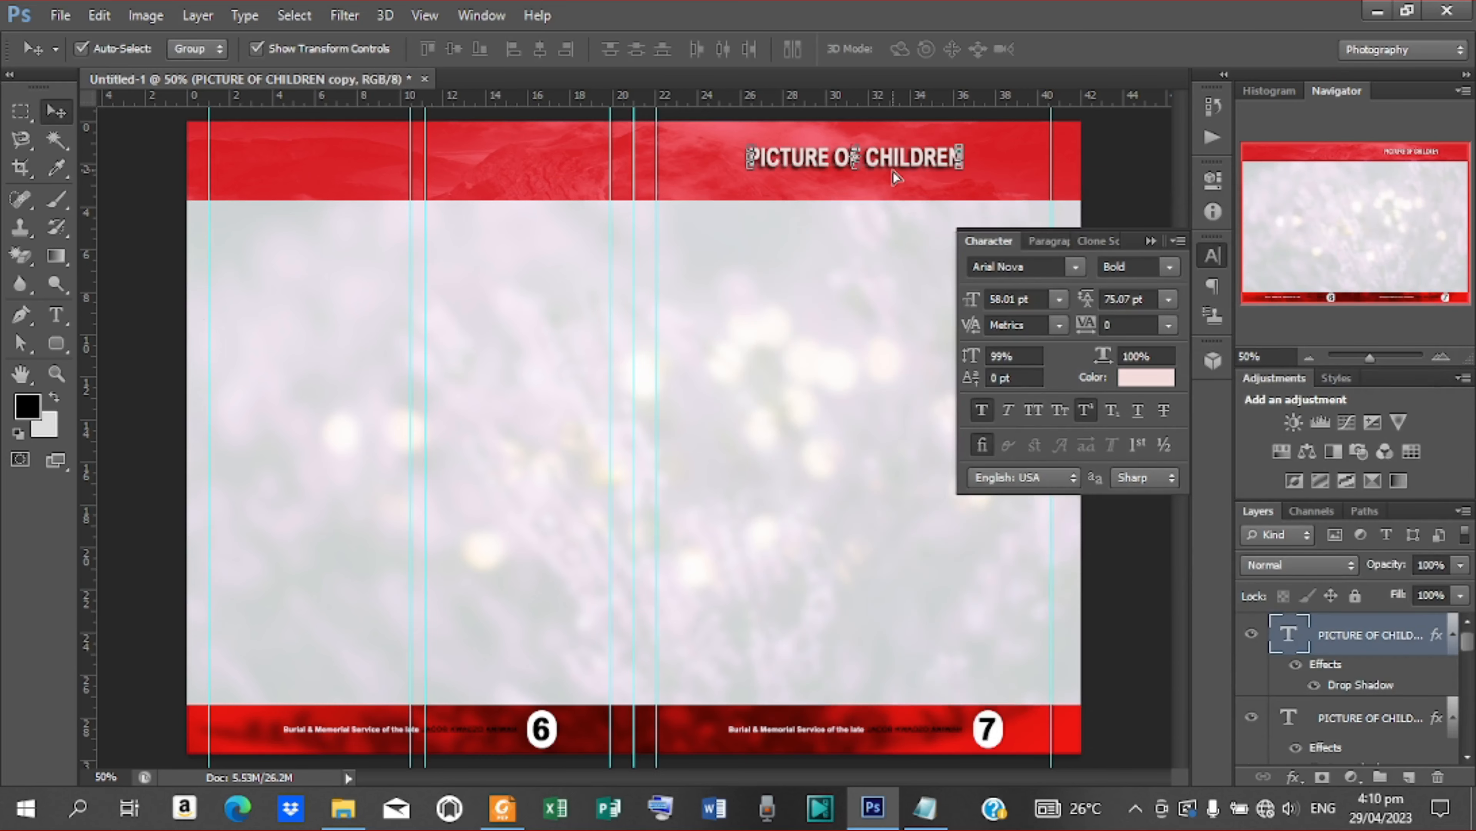